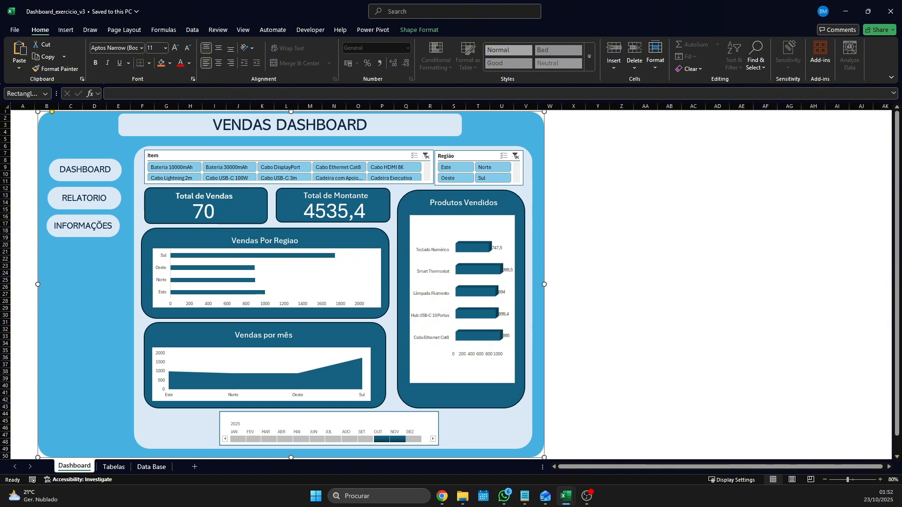
Filter the finished sales dashboard by region, trying Oeste, Norte and Sul one after another.
click(262, 335)
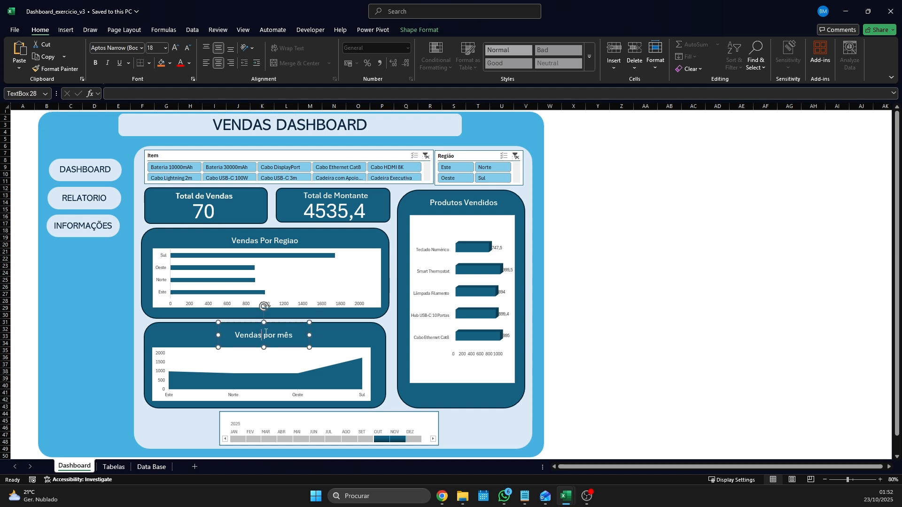
click(454, 177)
click(487, 170)
click(488, 178)
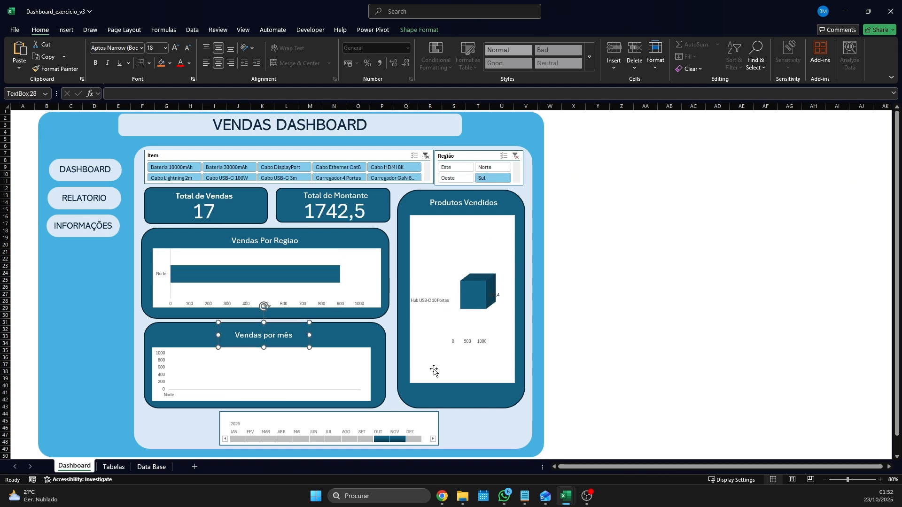
Try the dashboard timeline on OUT and NOV, restore the OUT to NOV range, and clear the Região filter.
click(382, 439)
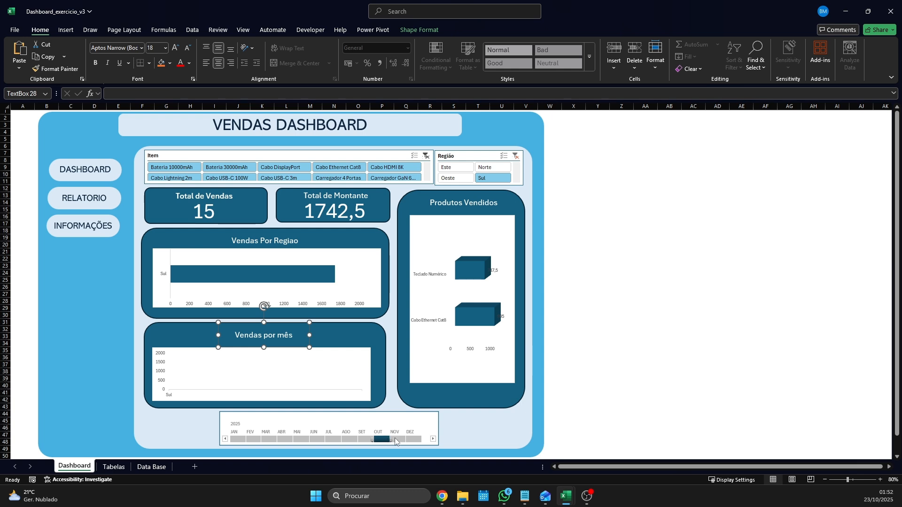
click(397, 439)
click(385, 439)
drag(389, 441, 397, 439)
click(515, 156)
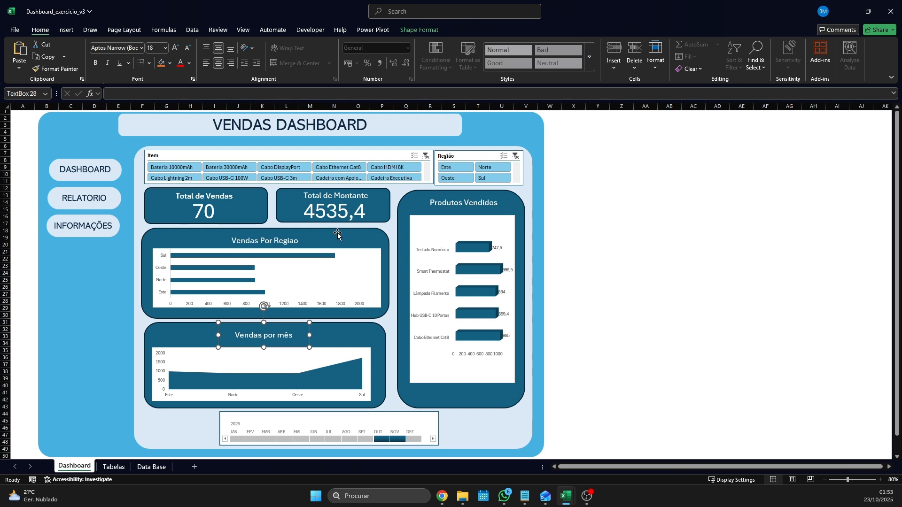
Filter the dashboard by the Este and Norte regions in turn, and clear the Região filter.
click(455, 167)
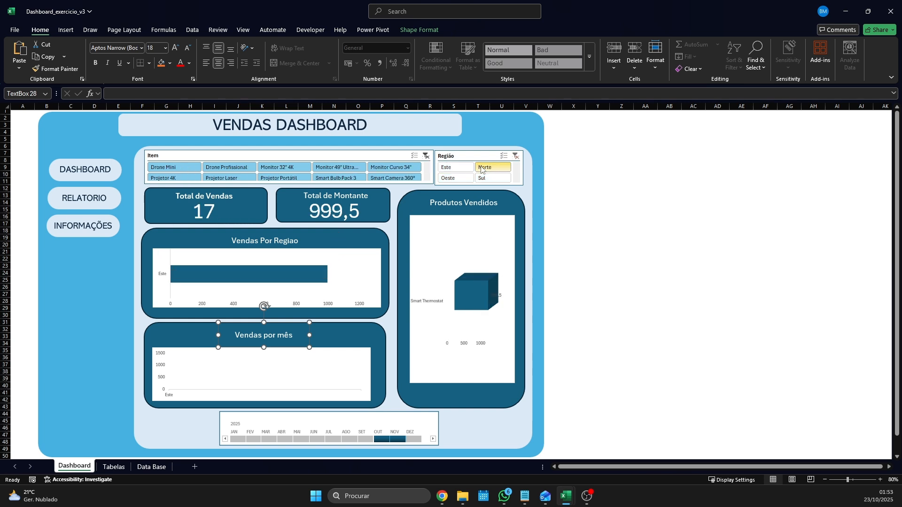
click(481, 168)
click(516, 156)
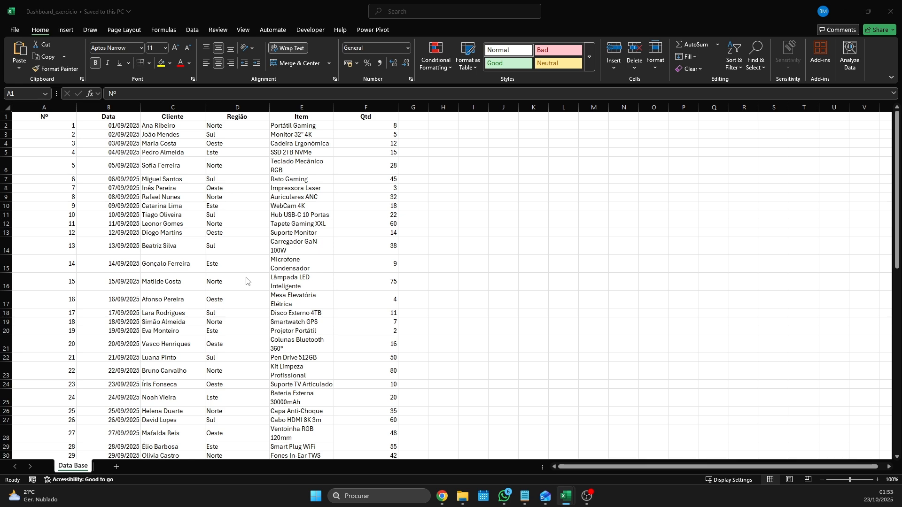
Examine the Data, Cliente, Região, Item and Qtd columns on the Data Base sheet of the Dashboard_exercicio workbook.
click(123, 134)
click(187, 135)
click(241, 144)
click(300, 143)
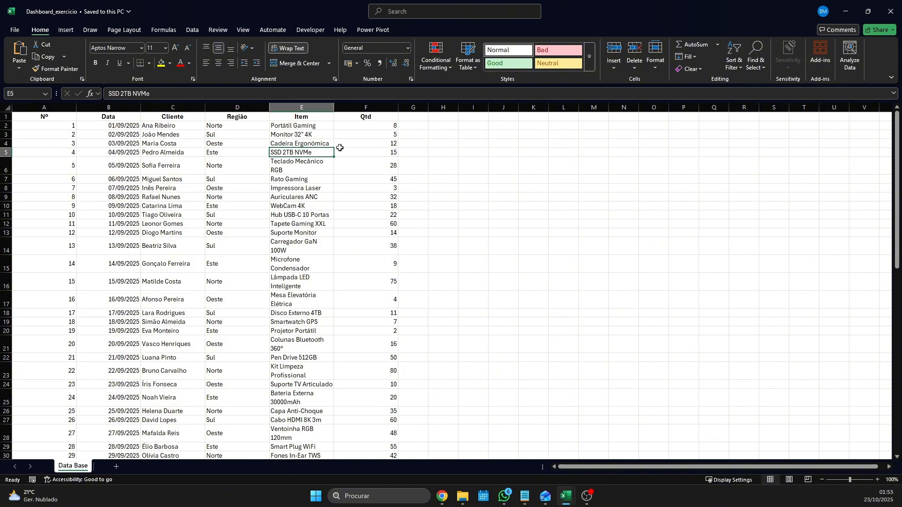
click(363, 143)
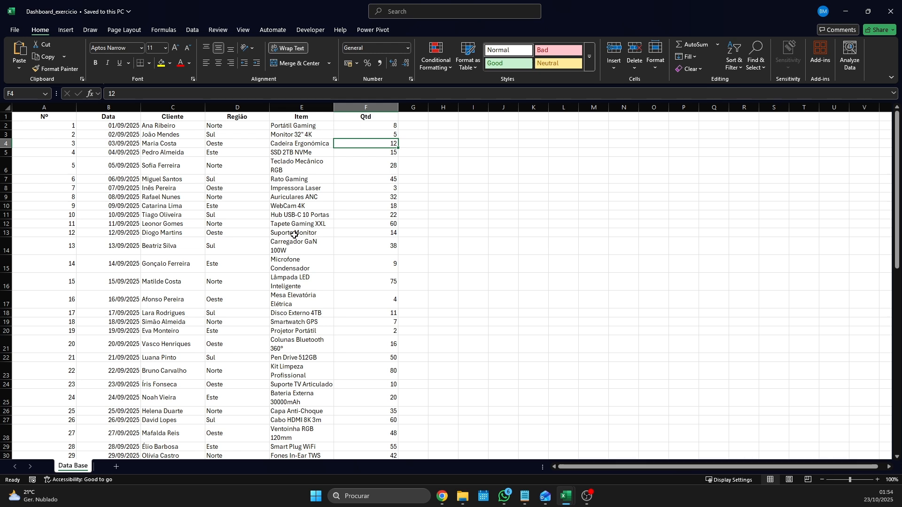
Convert the whole data range A1:F60 on the Data Base sheet into a table with headers.
key(ctrl+a)
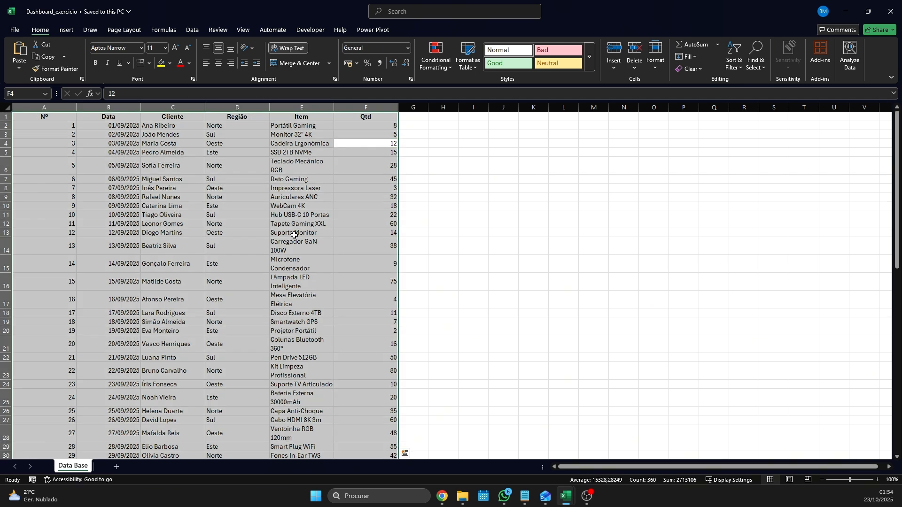
click(66, 31)
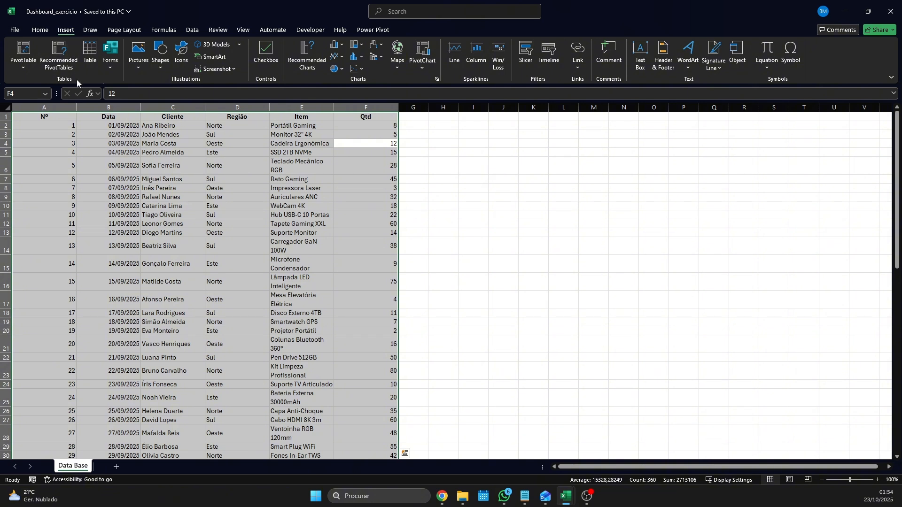
click(90, 59)
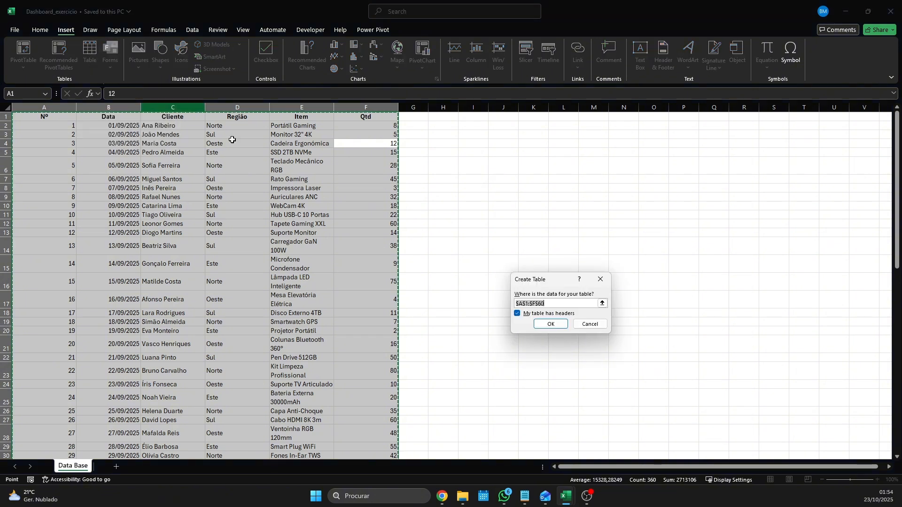
click(550, 324)
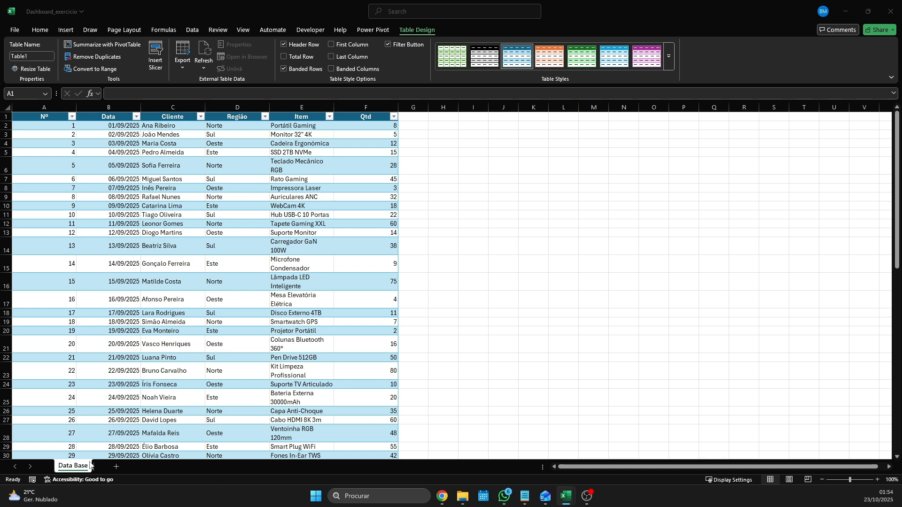
Add a new worksheet named DashBoard and place it before the Data Base sheet.
click(73, 467)
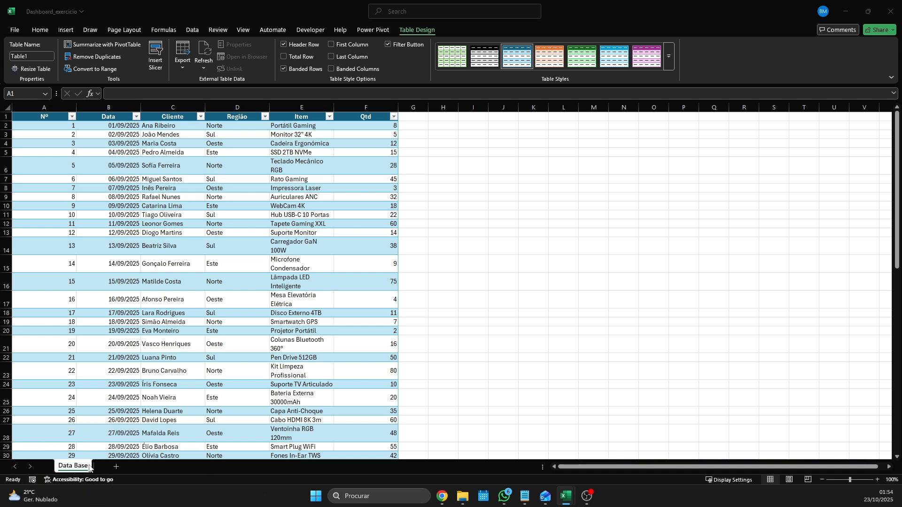
key(ctrl+a)
click(117, 467)
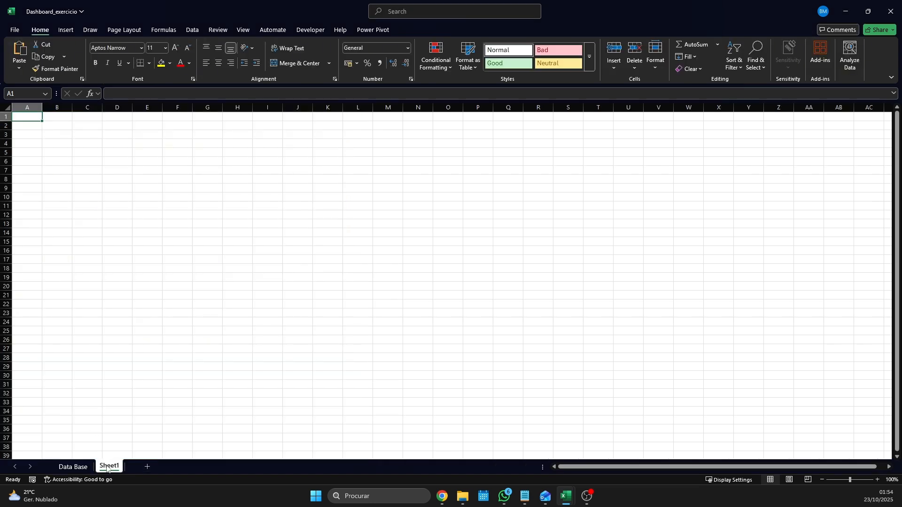
double_click(108, 466)
text(DashBo)
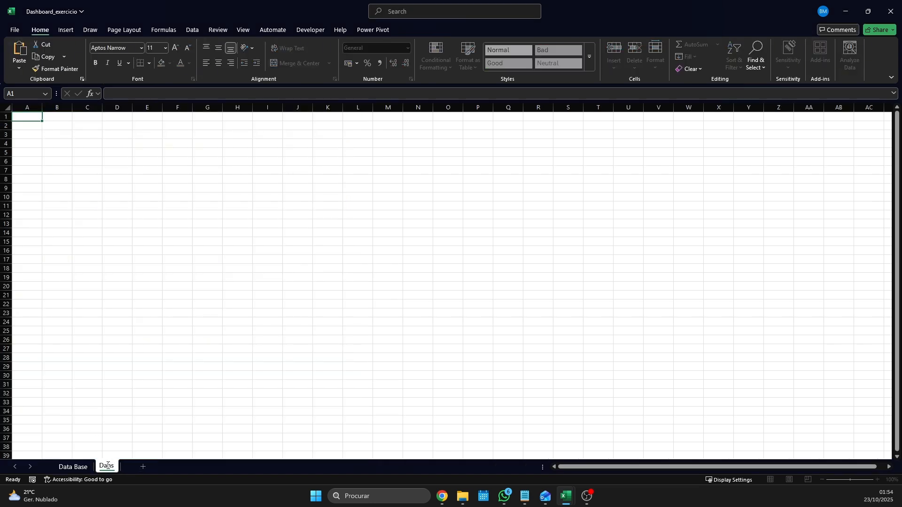
key(BackSpace)
key(BackSpace)
key(BackSpace)
key(BackSpace)
text(shBoard)
key(Return)
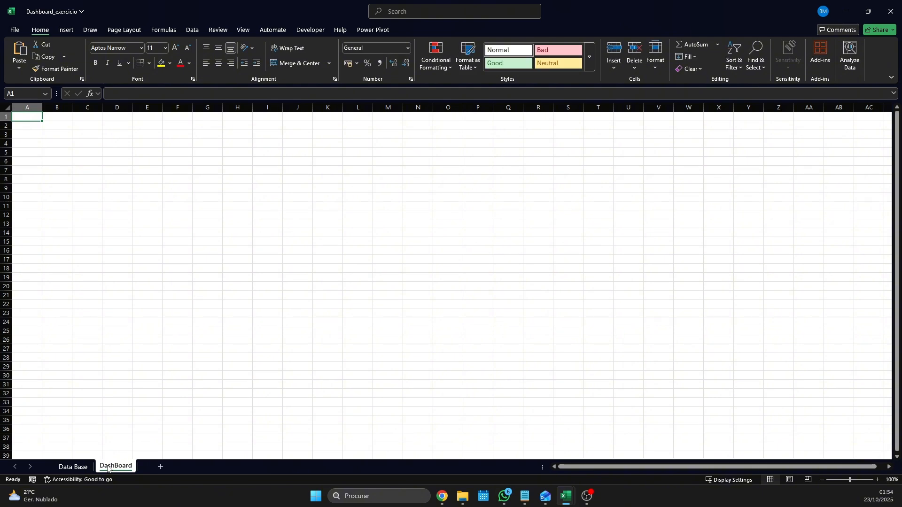
drag(107, 469, 44, 467)
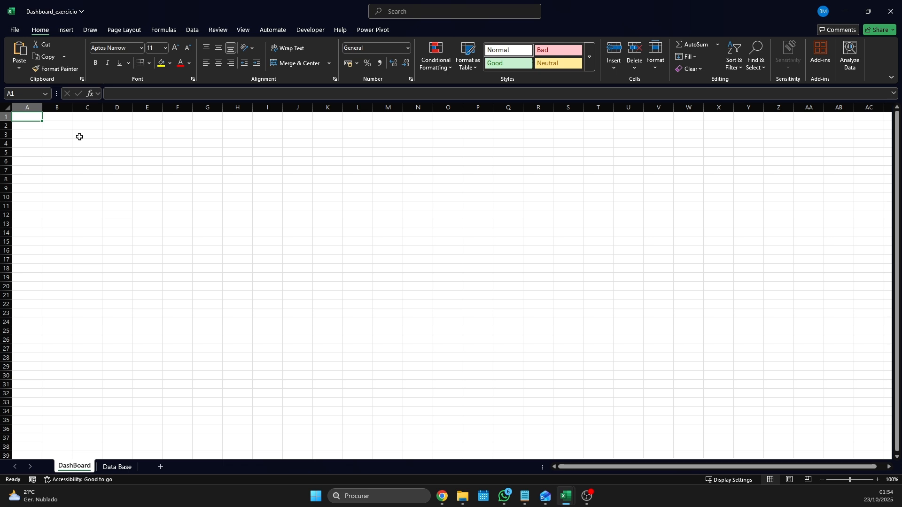
Hide the gridlines and the row and column headings on the DashBoard sheet.
click(243, 30)
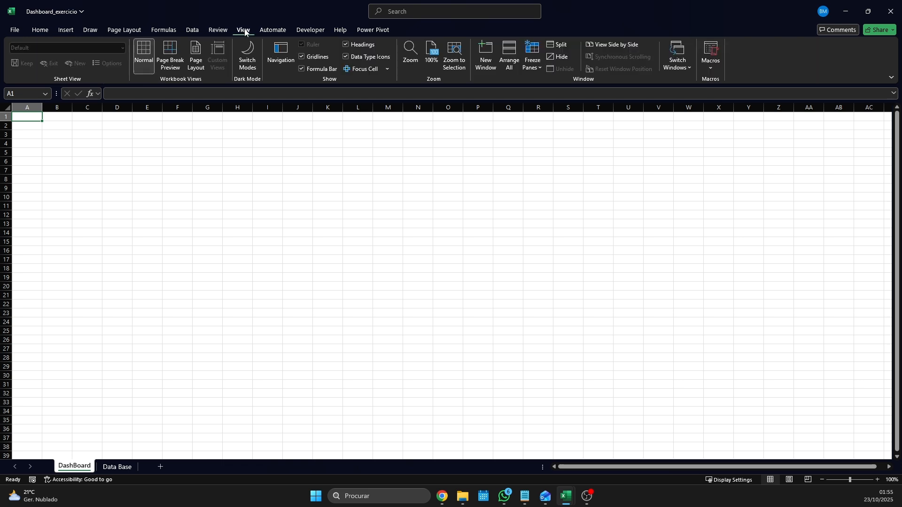
click(303, 56)
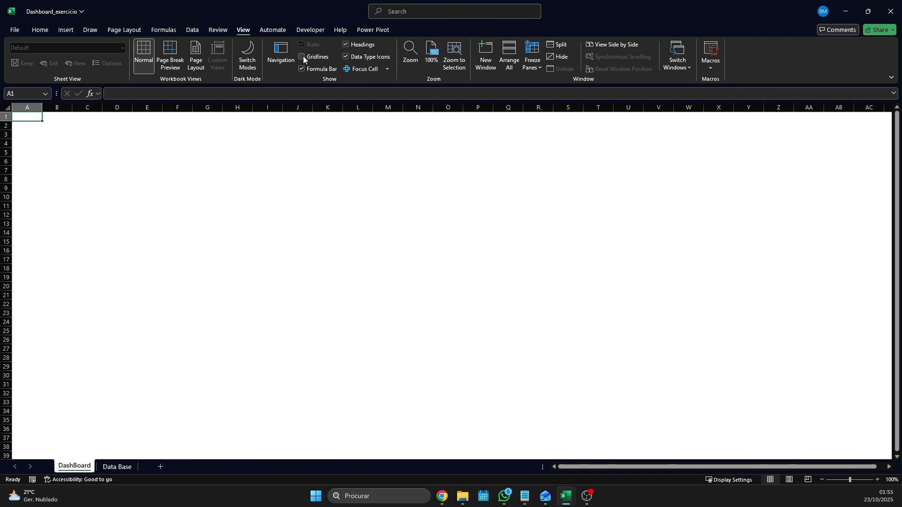
click(345, 45)
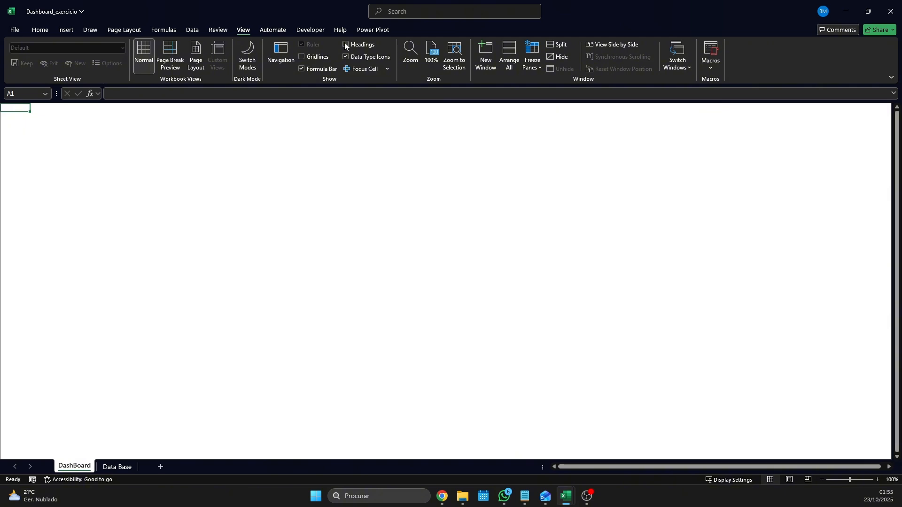
Compare the blank DashBoard sheet with the Data Base sheet by alternating between them.
click(123, 467)
click(94, 467)
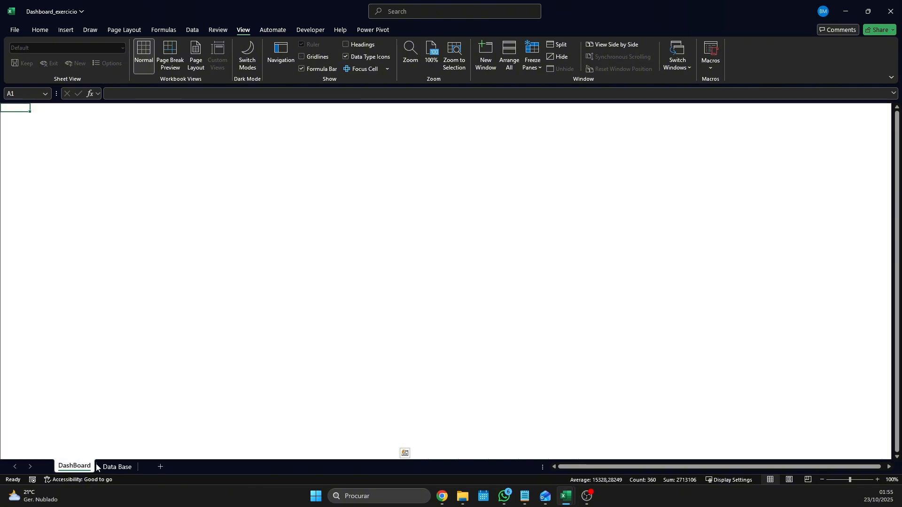
click(117, 467)
click(80, 467)
click(118, 466)
click(83, 467)
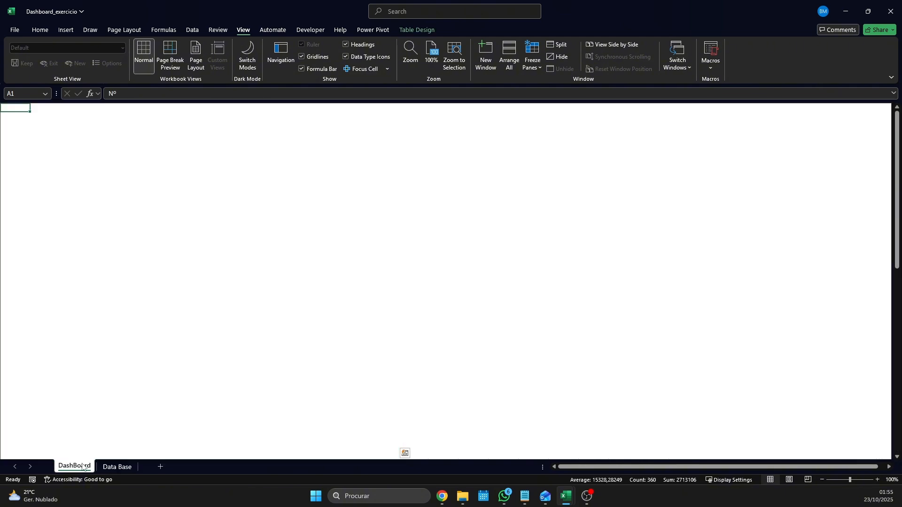
click(117, 467)
click(82, 467)
click(282, 240)
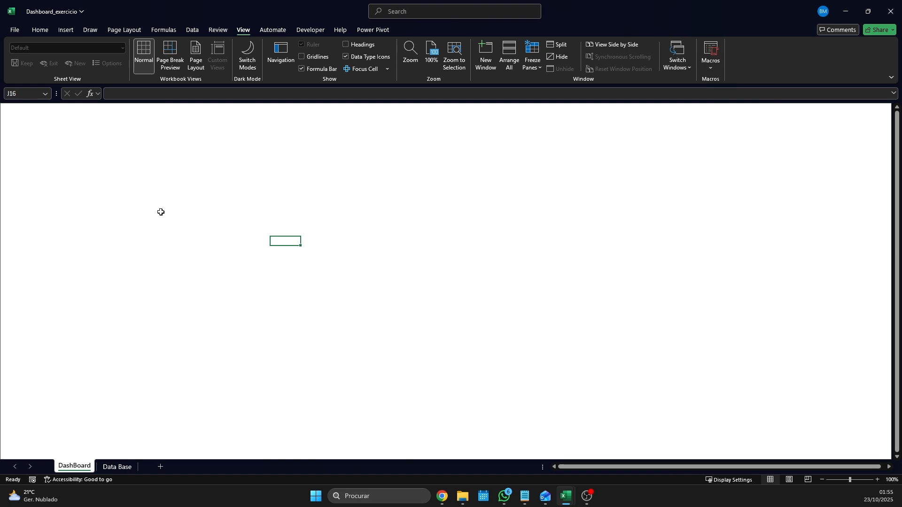
Draw a rounded rectangle about 34.7 cm wide and 19.3 cm high as the dashboard background, and tighten its corner rounding.
click(63, 32)
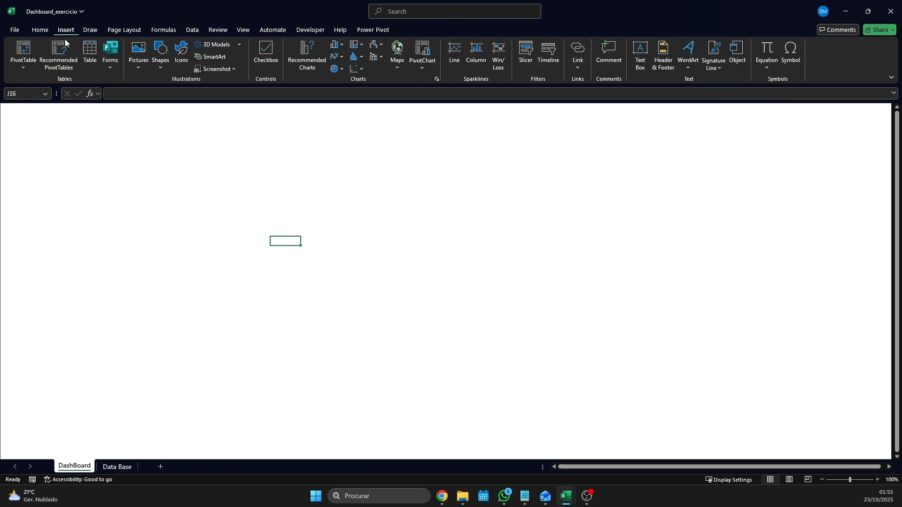
click(160, 54)
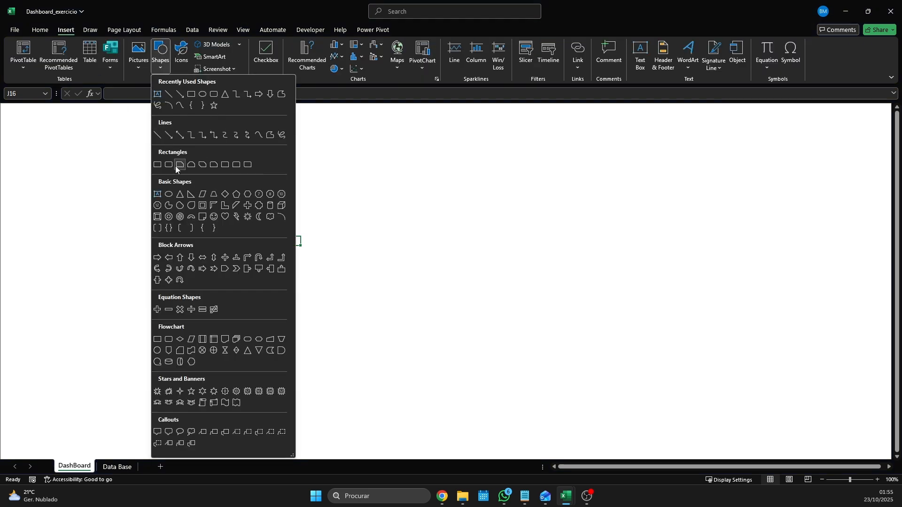
click(169, 164)
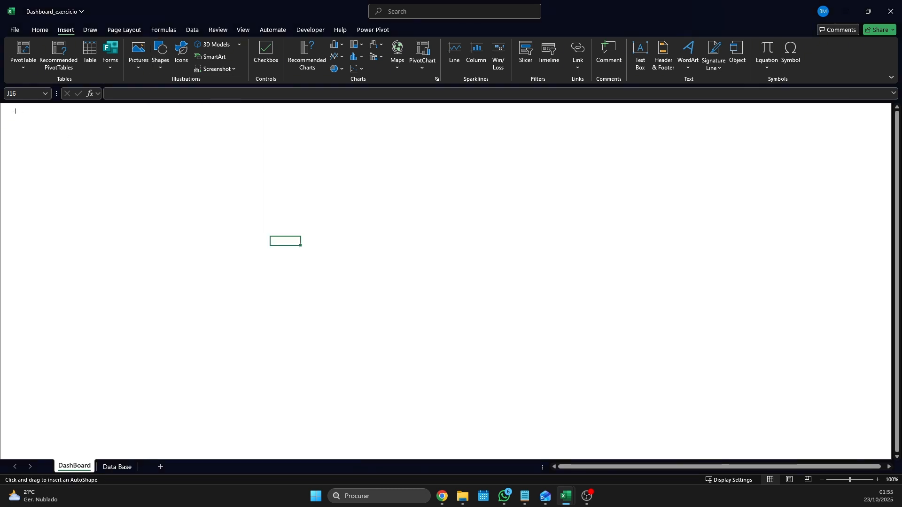
drag(16, 111, 631, 454)
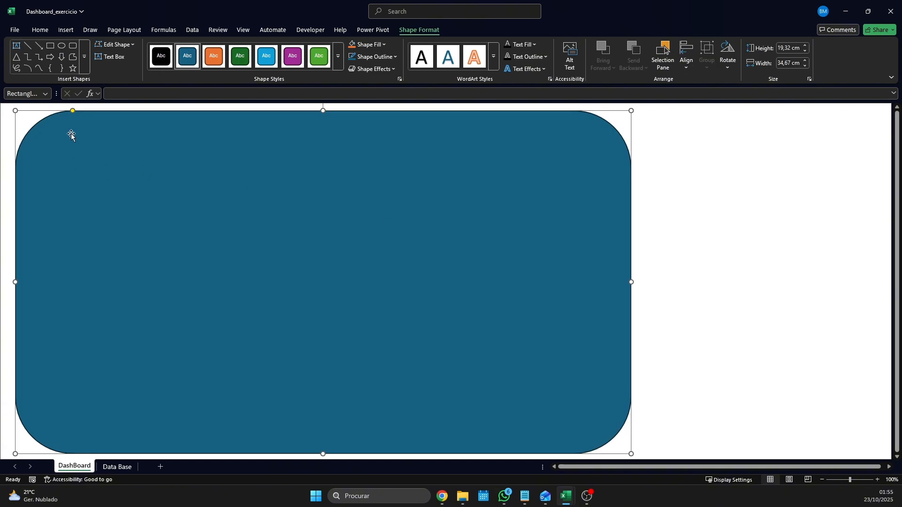
drag(68, 110, 35, 111)
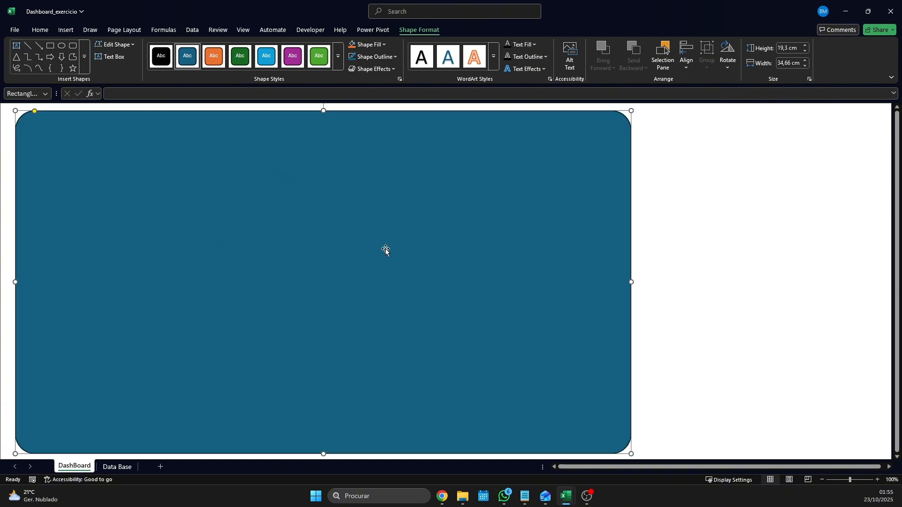
Remove the background rectangle's outline and fill it with a darker shade of Dark Teal, Accent 1.
click(380, 57)
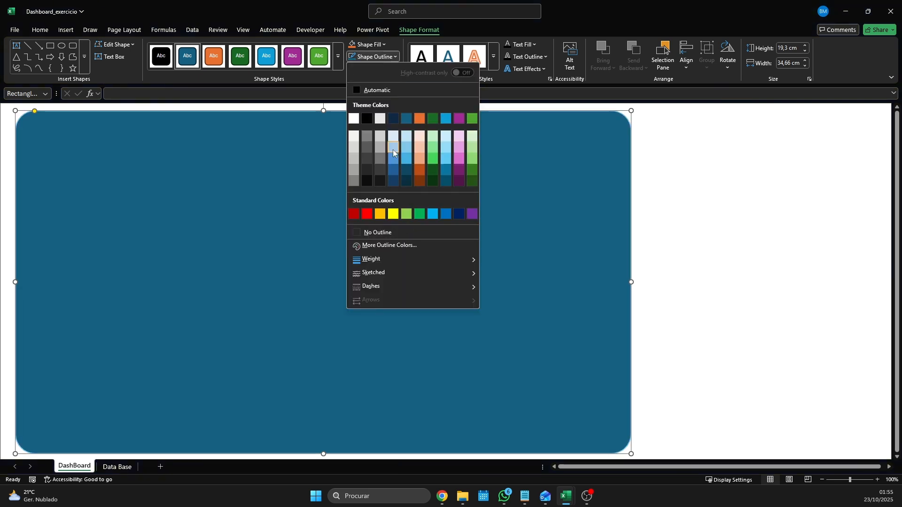
click(380, 233)
click(377, 44)
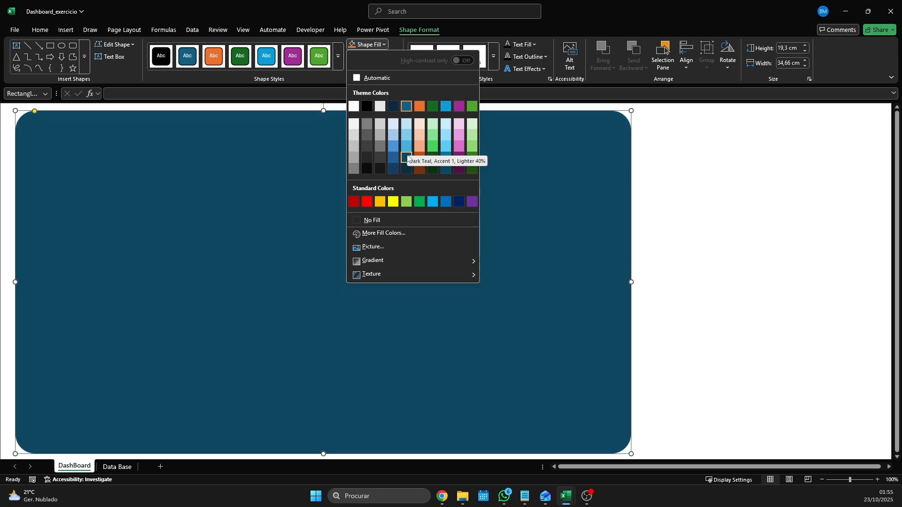
click(407, 158)
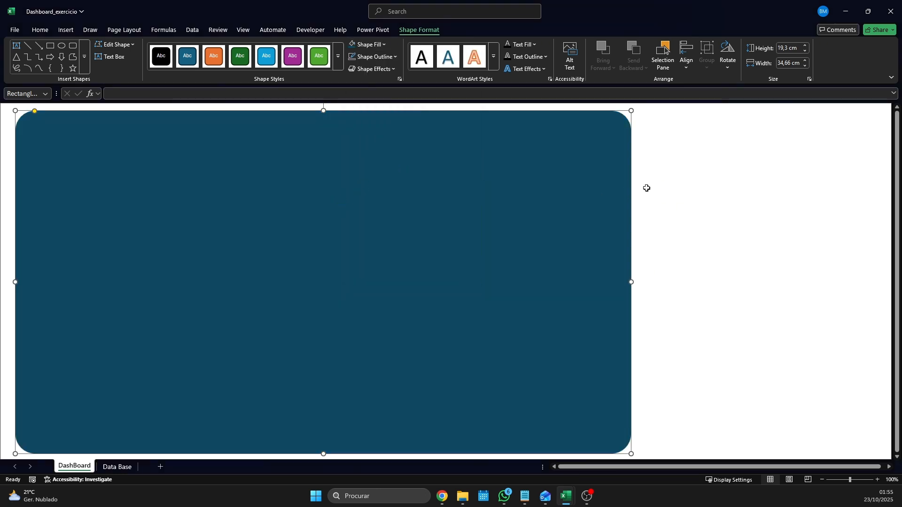
click(647, 188)
Duplicate the background rectangle, shrink the copy to about 22.4 by 11.5 cm, and place it inside the original.
click(561, 200)
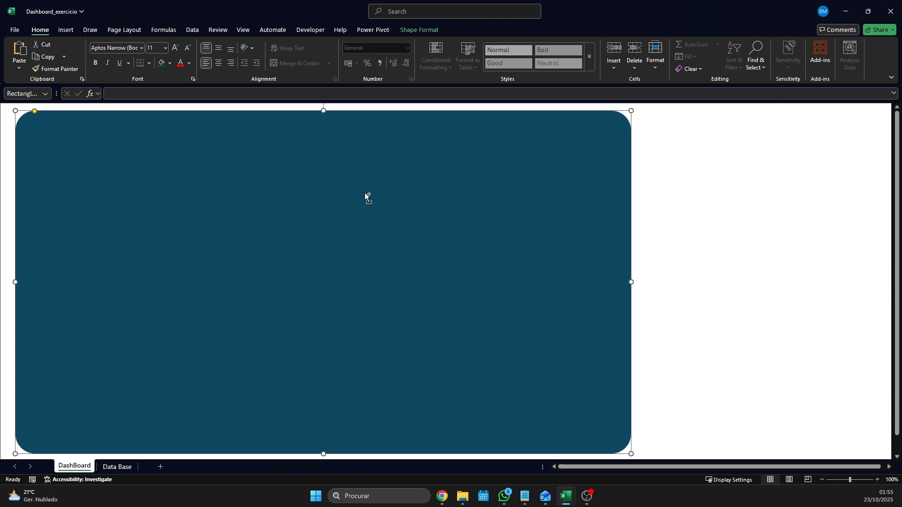
key(ctrl+d)
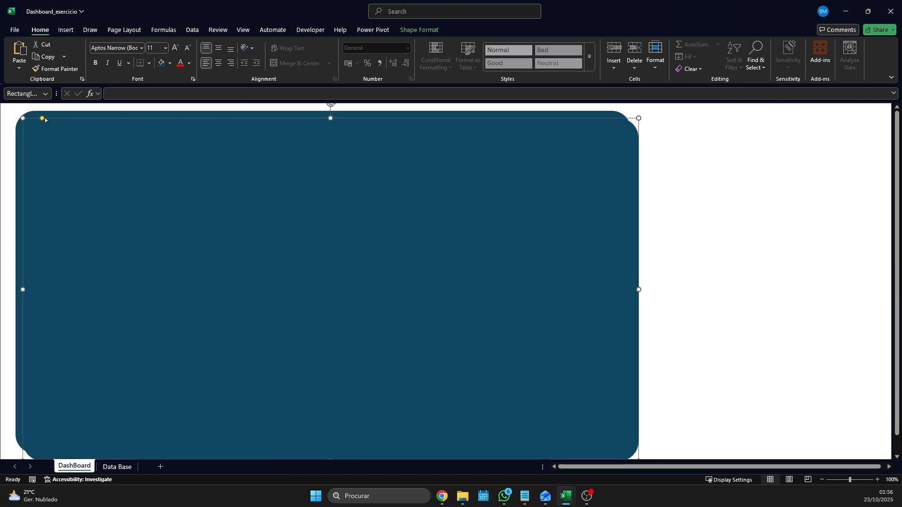
drag(23, 119, 241, 258)
drag(352, 306, 211, 194)
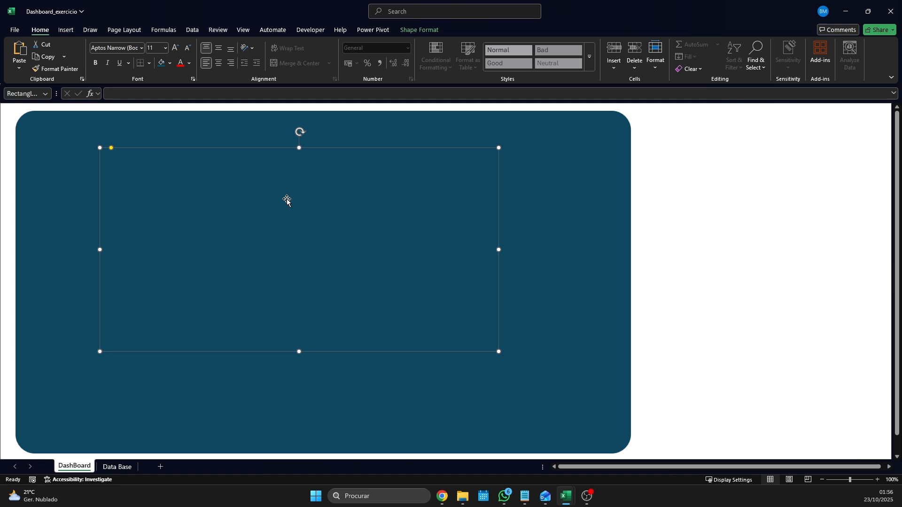
Fill the smaller inner rectangle with white.
click(418, 30)
click(371, 45)
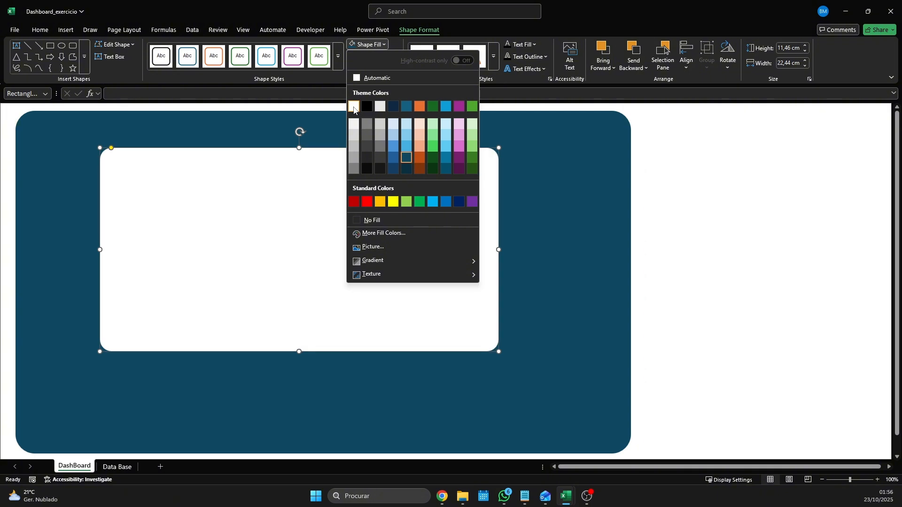
click(353, 108)
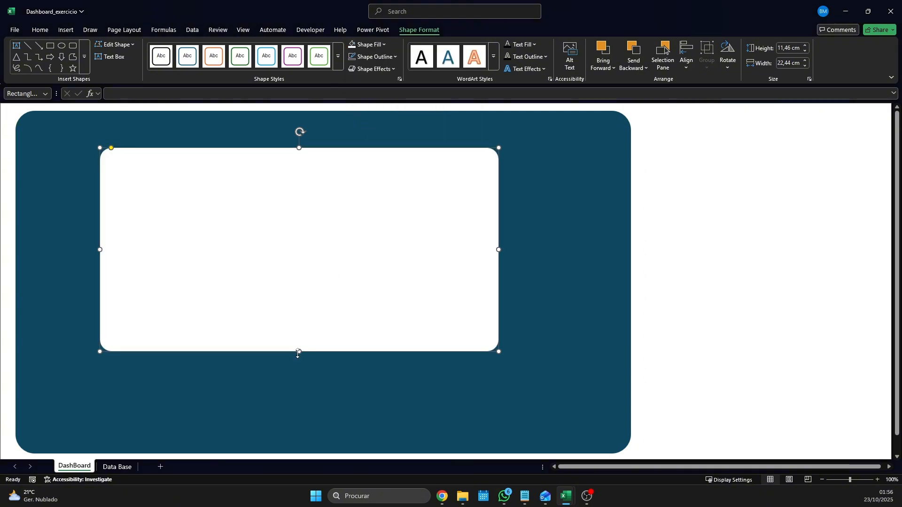
Reduce the white rectangle to a banner about 2.4 cm high near the background's upper edge, and round its corners more.
drag(299, 351, 297, 192)
drag(352, 169, 351, 140)
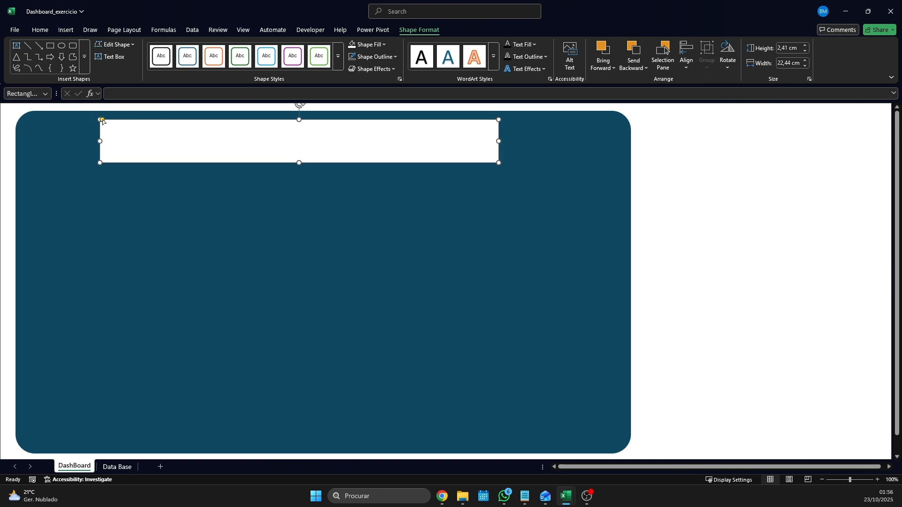
drag(103, 120, 111, 119)
drag(238, 142, 241, 138)
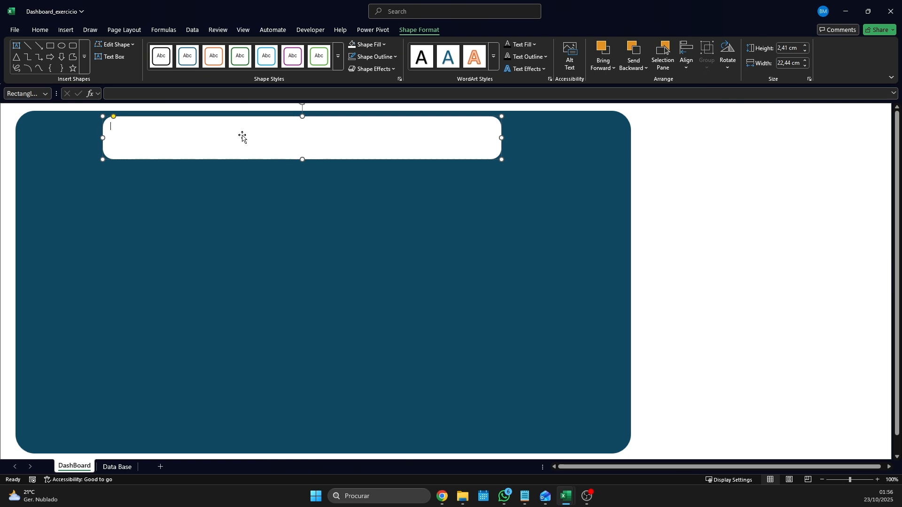
Title the white banner VENDAS DASHBOARD in the dark blue theme colour at font size 40, without stray leading letters.
click(331, 257)
click(222, 131)
drag(177, 126, 110, 126)
click(62, 30)
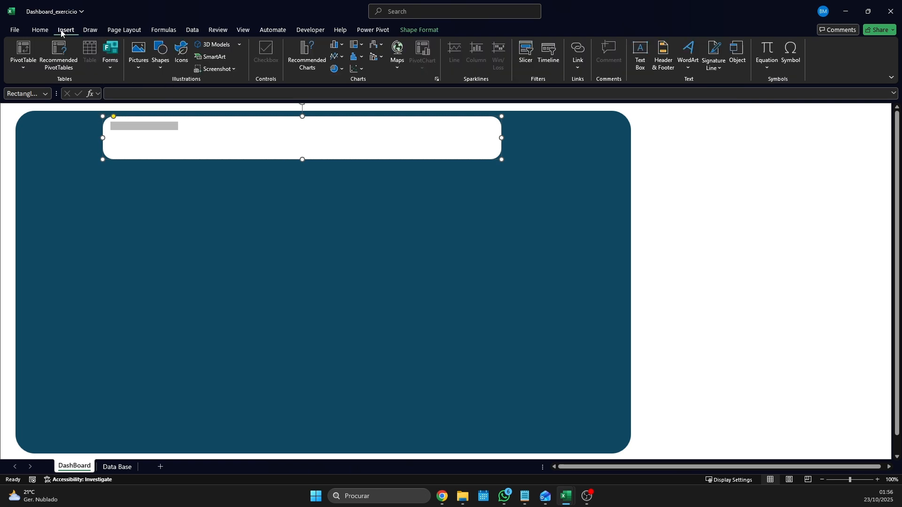
click(40, 30)
click(189, 63)
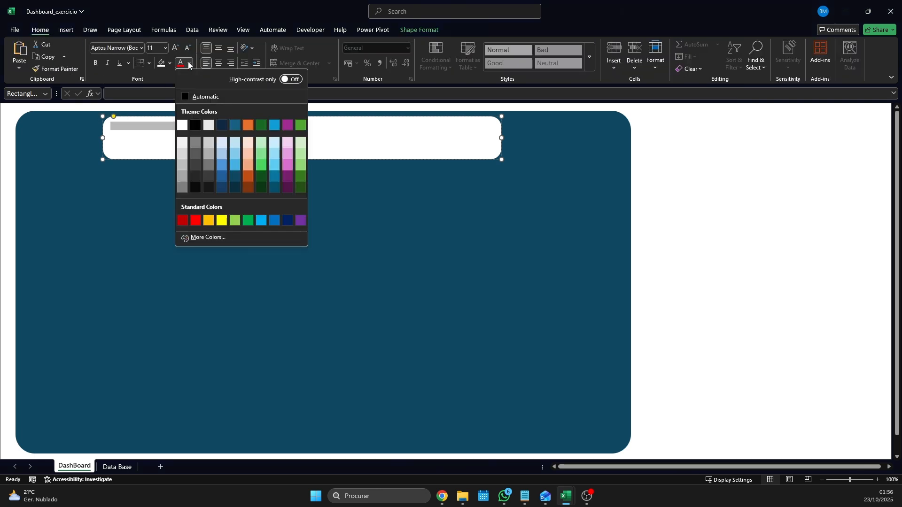
click(222, 125)
click(165, 47)
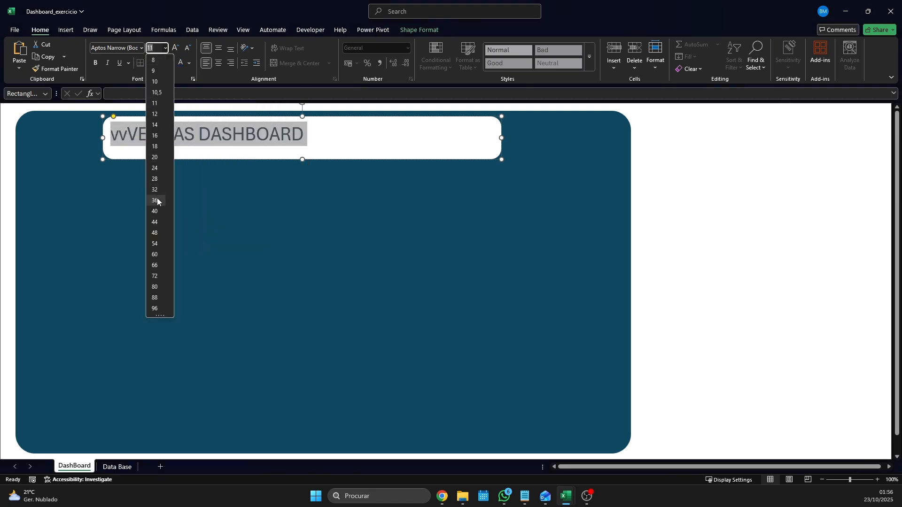
click(157, 212)
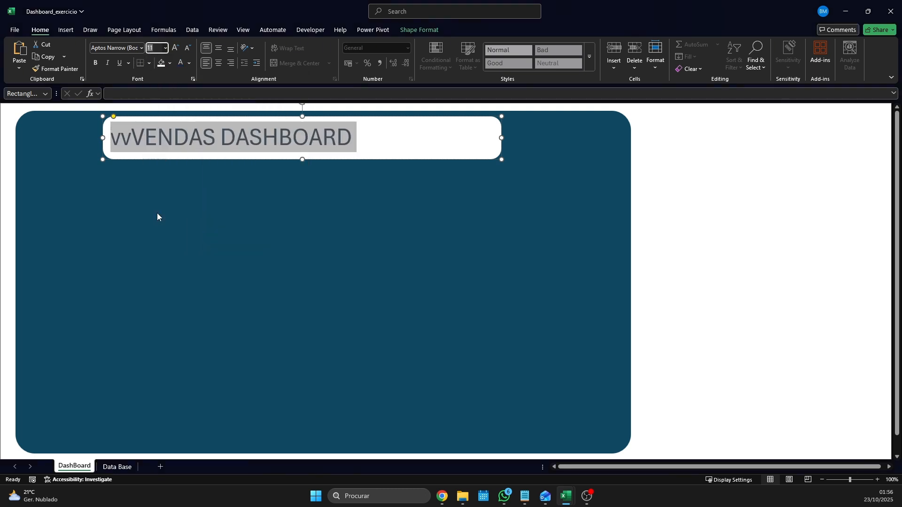
click(133, 143)
key(BackSpace)
key(BackSpace)
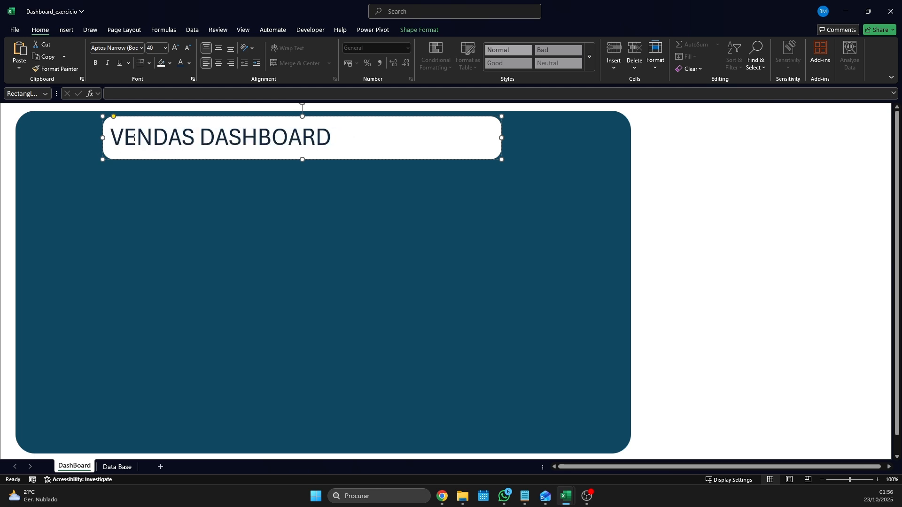
Centre the banner title horizontally and vertically, keeping the Aptos Narrow font.
click(219, 63)
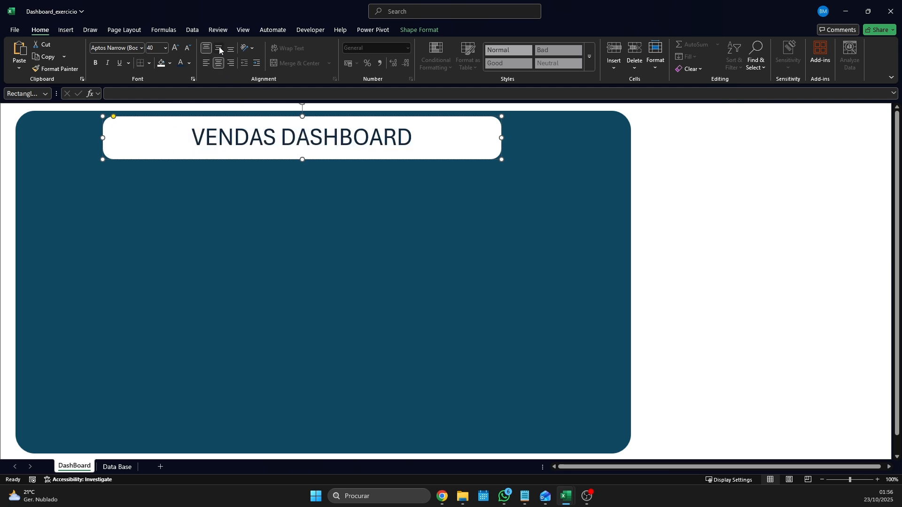
click(218, 47)
click(141, 47)
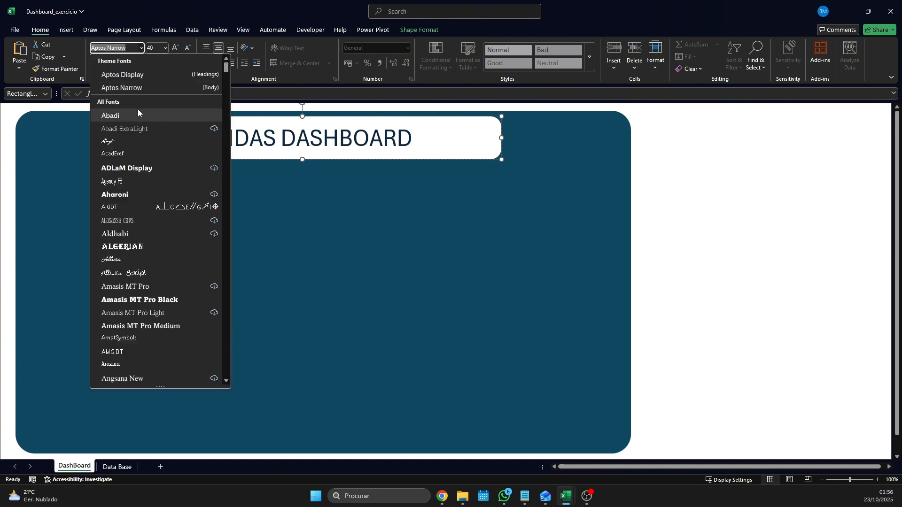
key(Escape)
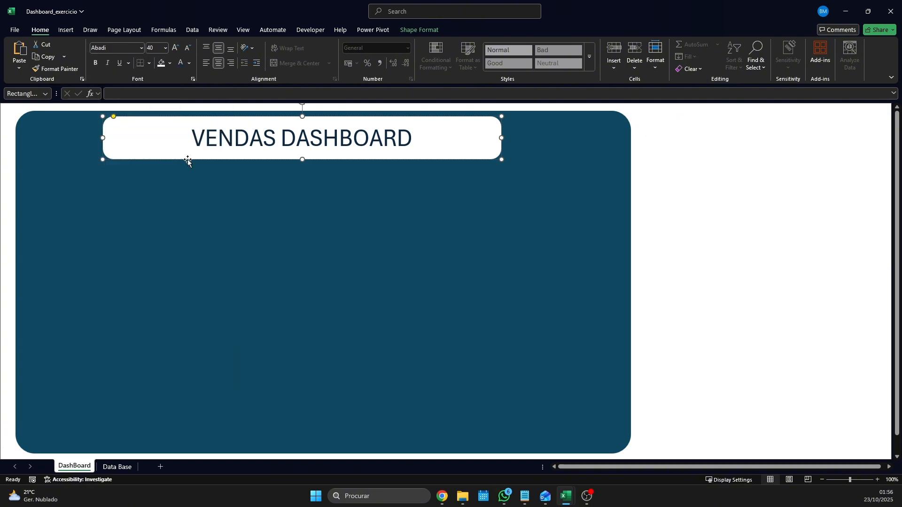
click(260, 204)
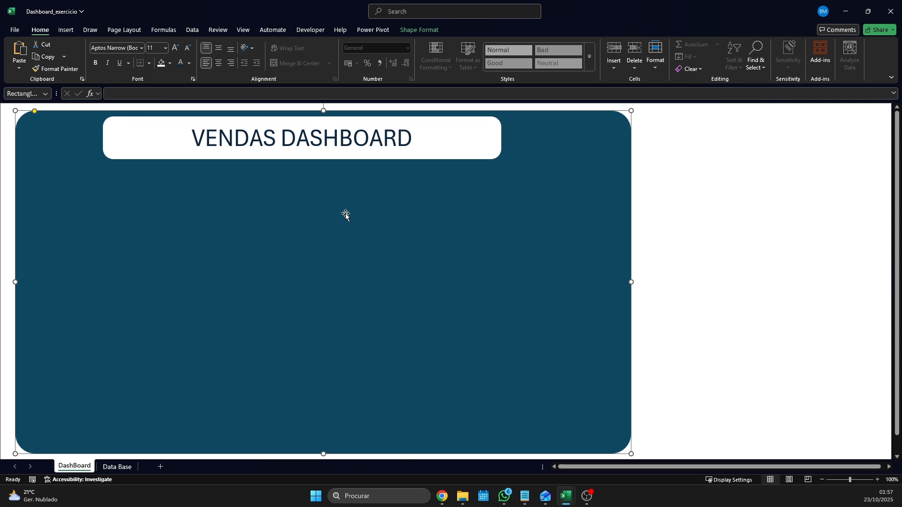
Duplicate the title banner into the lower part of the background and clear the copy's text.
click(481, 148)
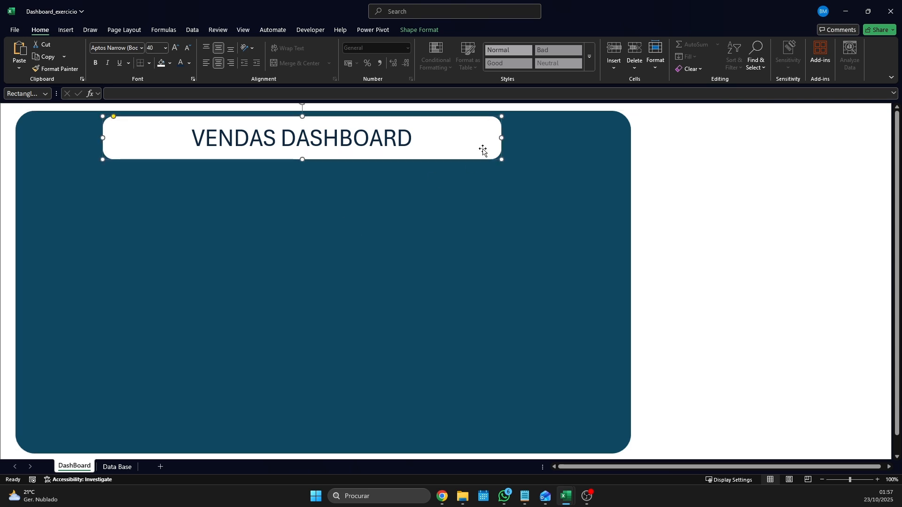
drag(481, 143, 405, 344)
click(338, 334)
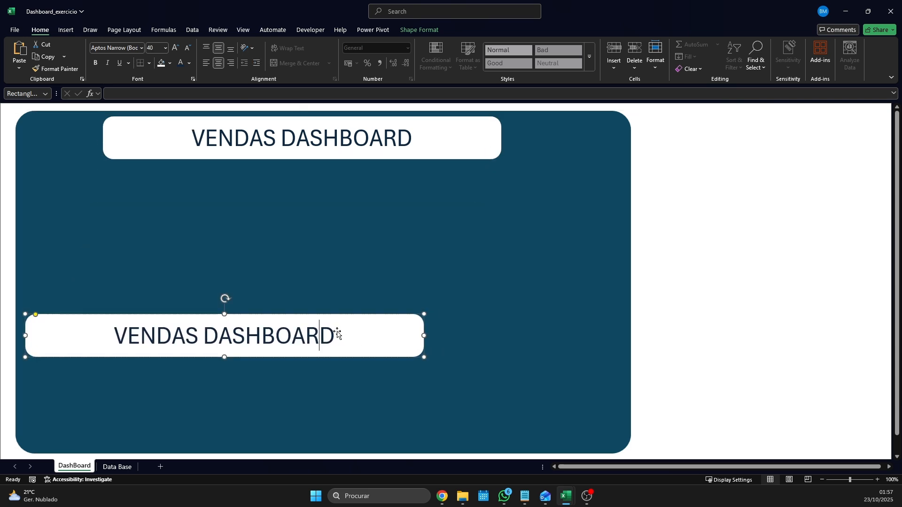
drag(335, 336, 114, 336)
key(Delete)
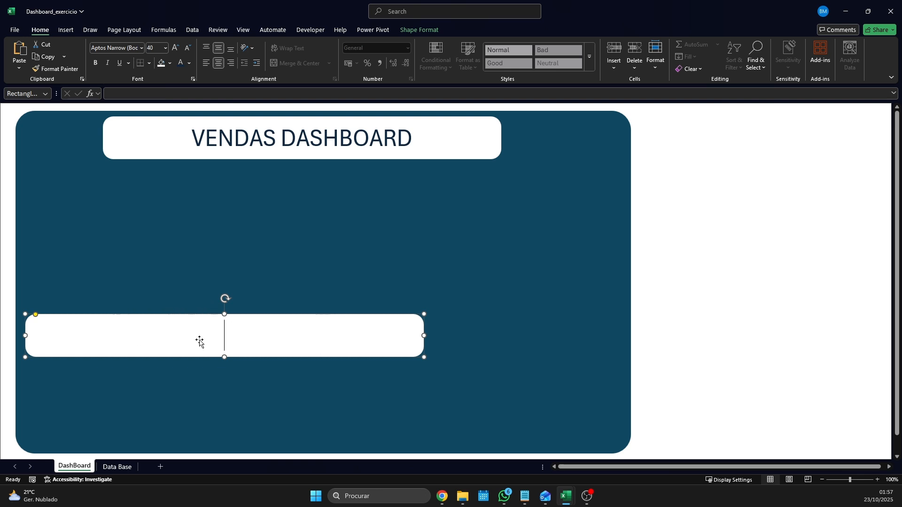
Enlarge the empty copy into a panel spanning nearly the background's full width below the title, and tighten its corner rounding.
click(275, 289)
click(258, 335)
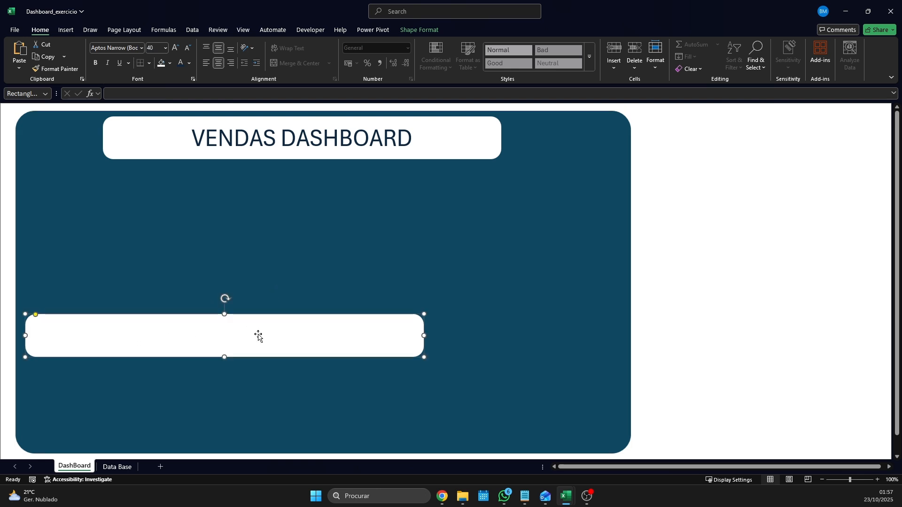
drag(258, 335, 296, 441)
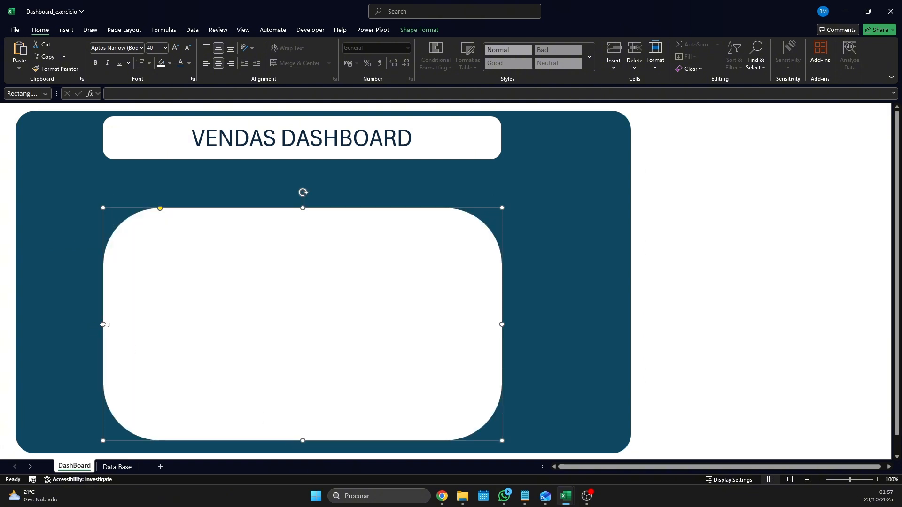
drag(103, 324, 32, 324)
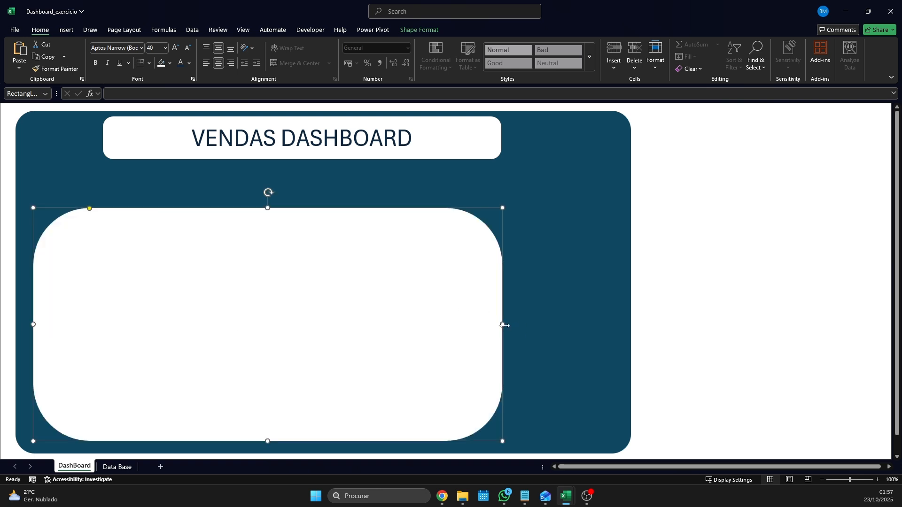
drag(502, 324, 611, 325)
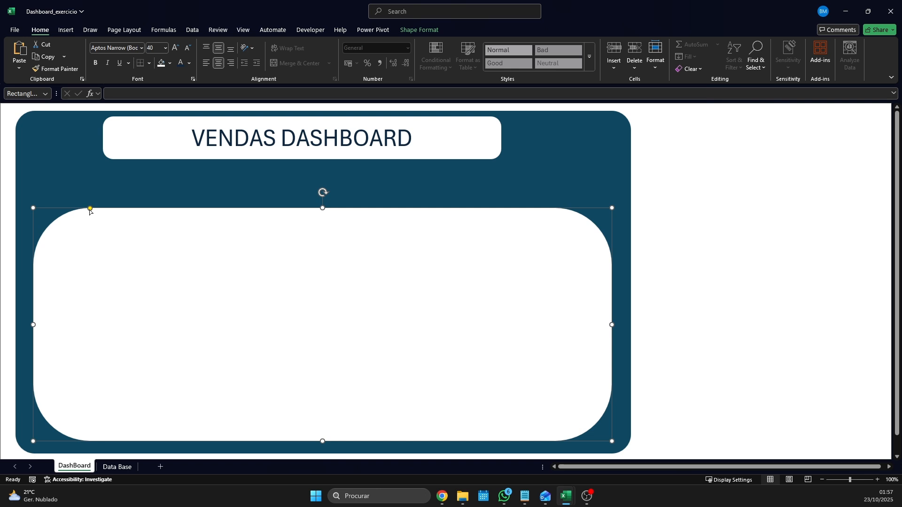
drag(90, 208, 45, 209)
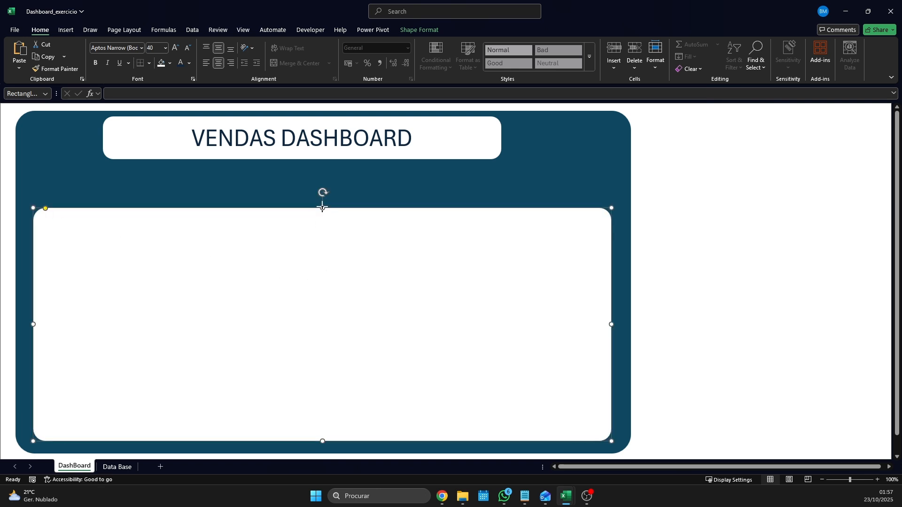
drag(323, 207, 322, 218)
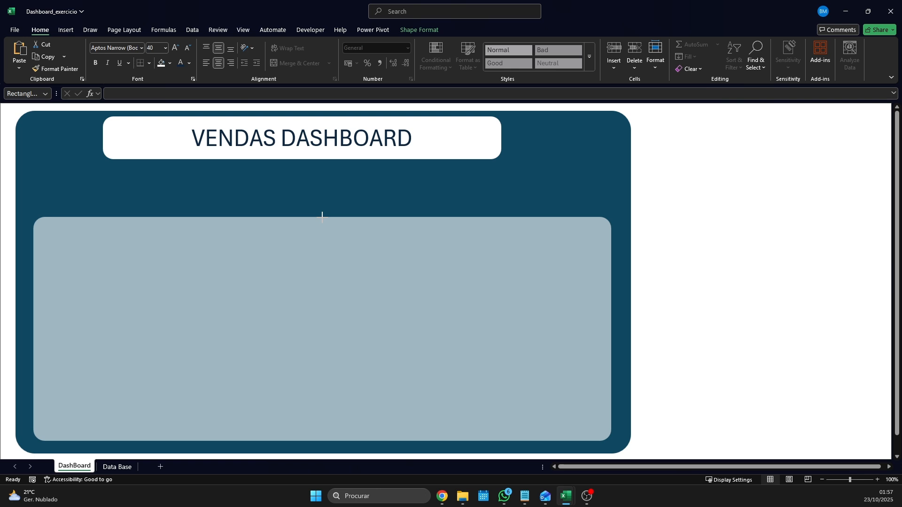
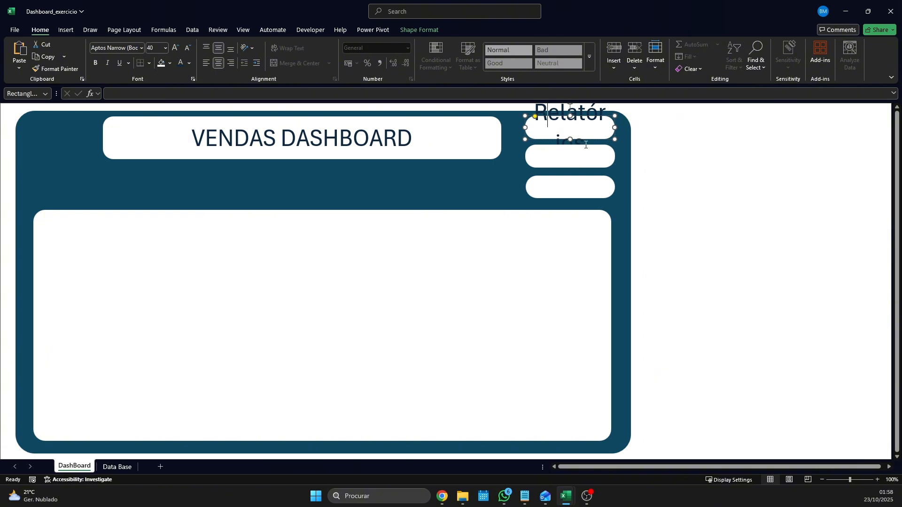
Set the Relatórios label in the uppermost small button to font size 20.
drag(582, 144, 536, 116)
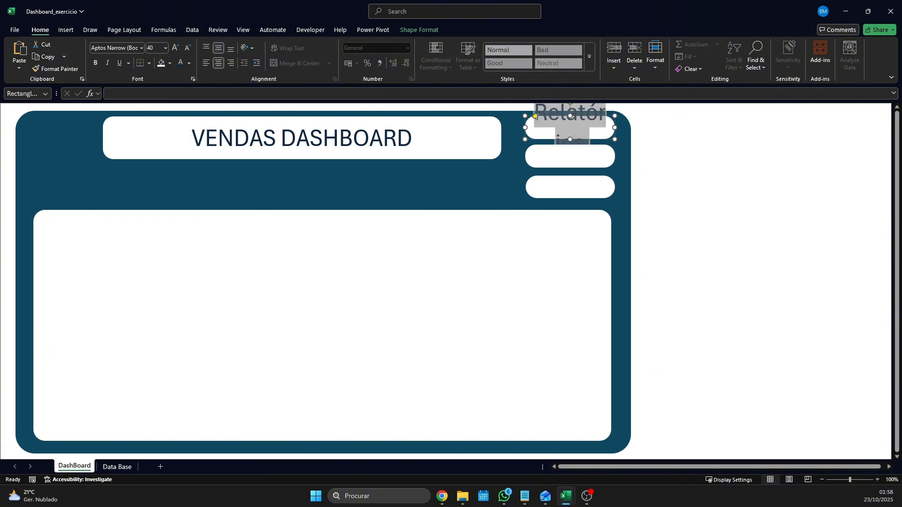
click(176, 48)
click(166, 48)
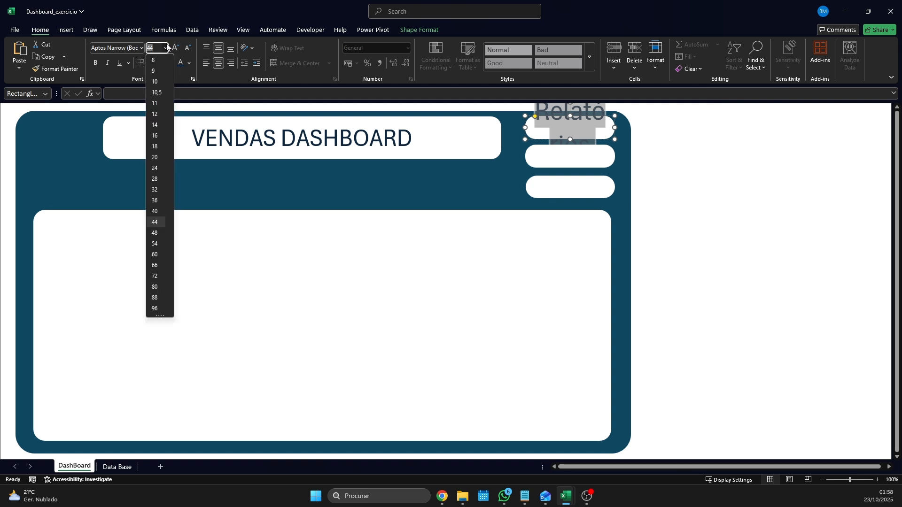
click(157, 157)
click(563, 161)
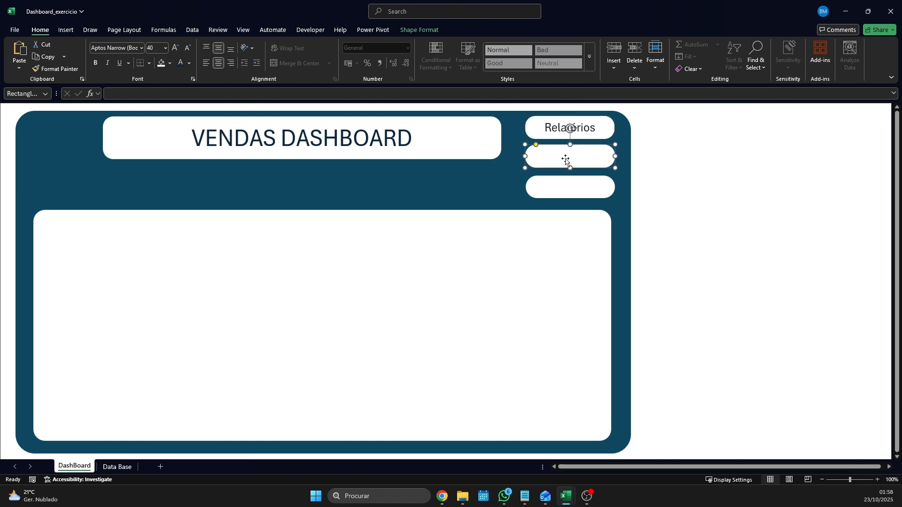
click(560, 128)
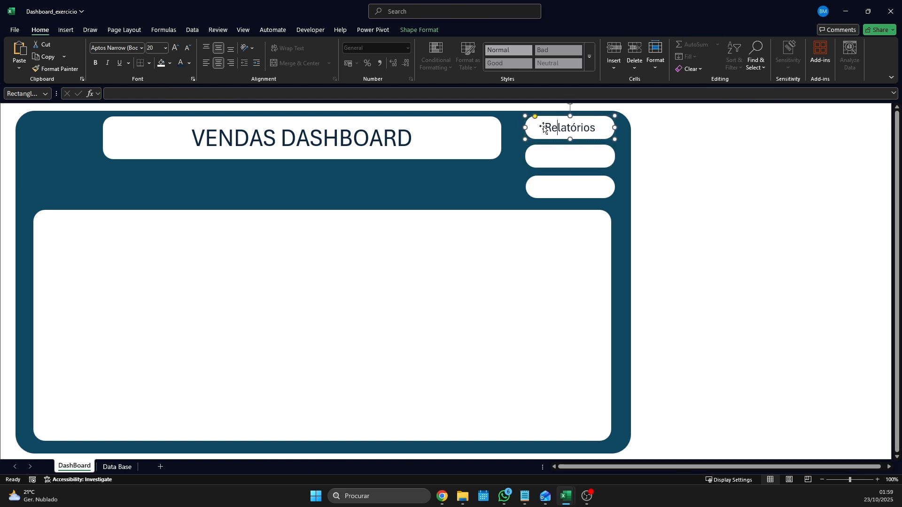
double_click(546, 128)
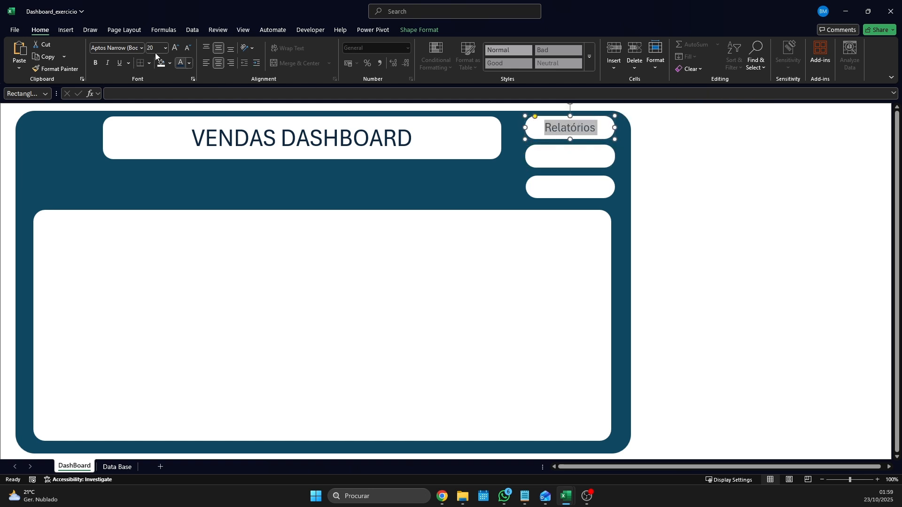
click(180, 49)
click(180, 49)
click(189, 48)
click(189, 48)
click(419, 30)
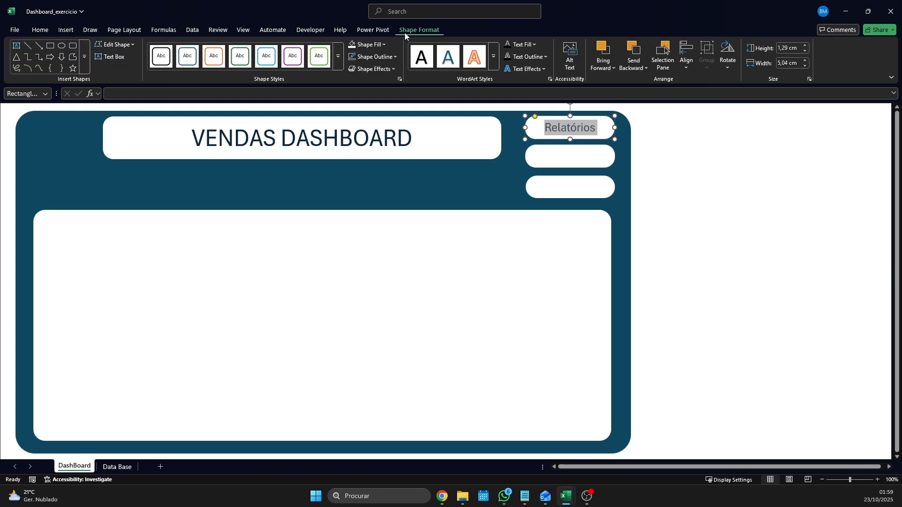
click(66, 30)
click(38, 30)
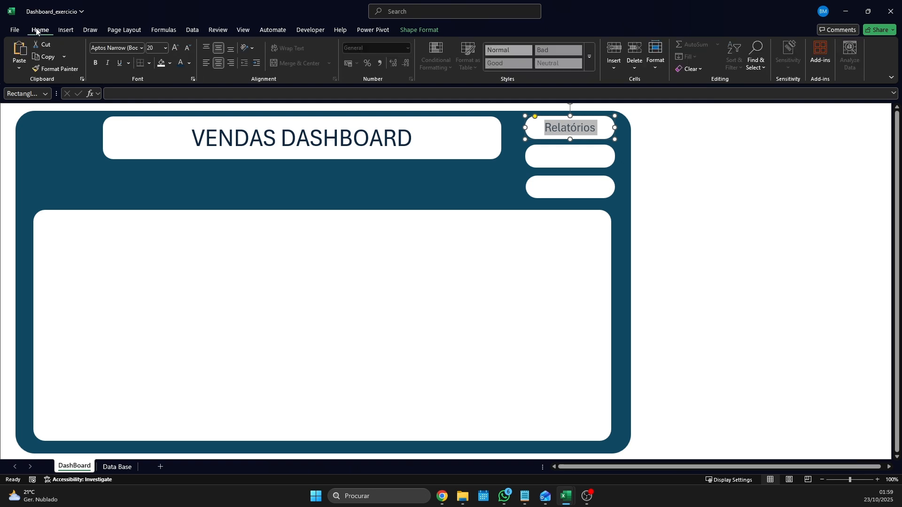
Replace the uppermost small button's label with RELATÓRIOS in capitals.
click(591, 127)
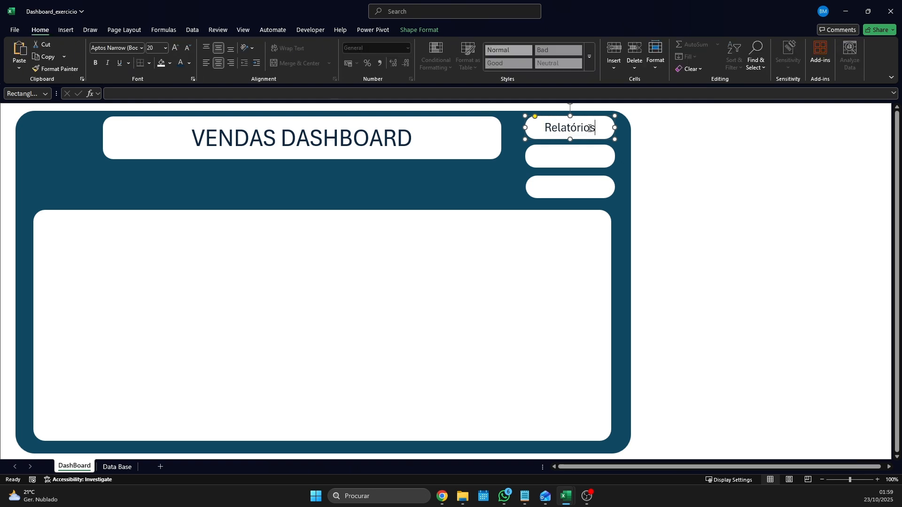
double_click(591, 128)
text(RELATÓRIOS)
click(581, 153)
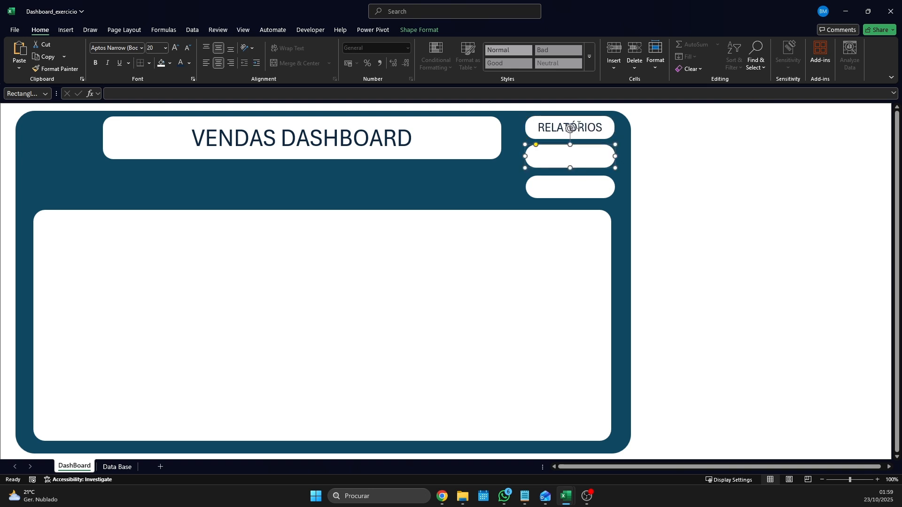
click(591, 133)
Delete the two empty buttons below the RELATÓRIOS button, and select the RELATÓRIOS button.
click(583, 150)
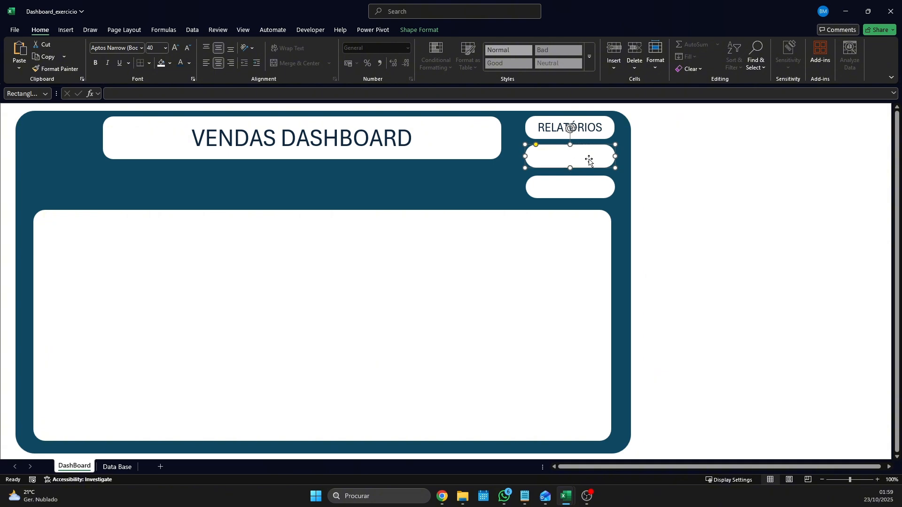
key(Delete)
click(596, 185)
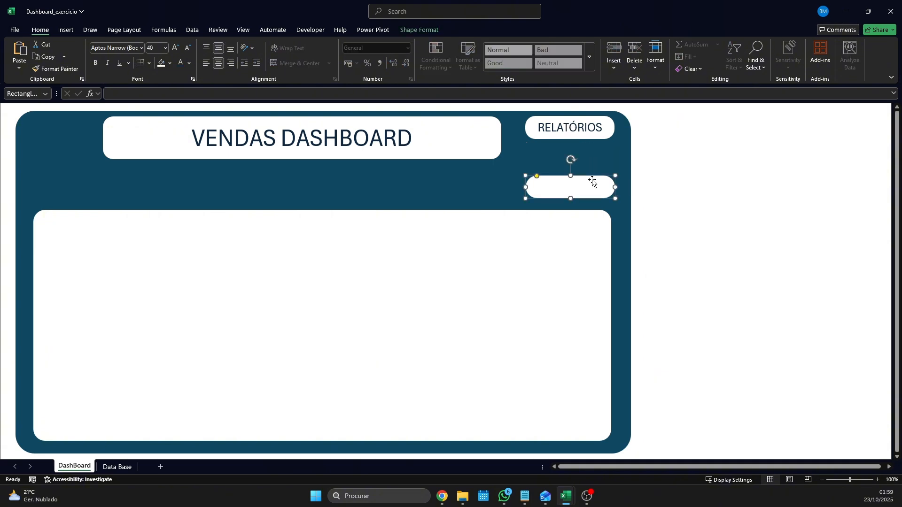
key(Delete)
click(598, 136)
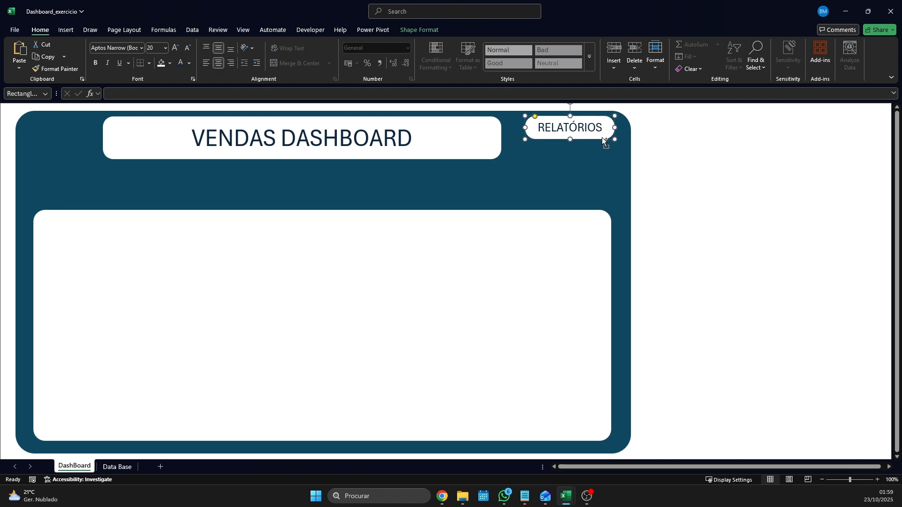
ctrl+click(602, 137)
mouse_move(605, 139)
mouse_down()
mouse_move(605, 165)
mouse_move(606, 140)
mouse_up()
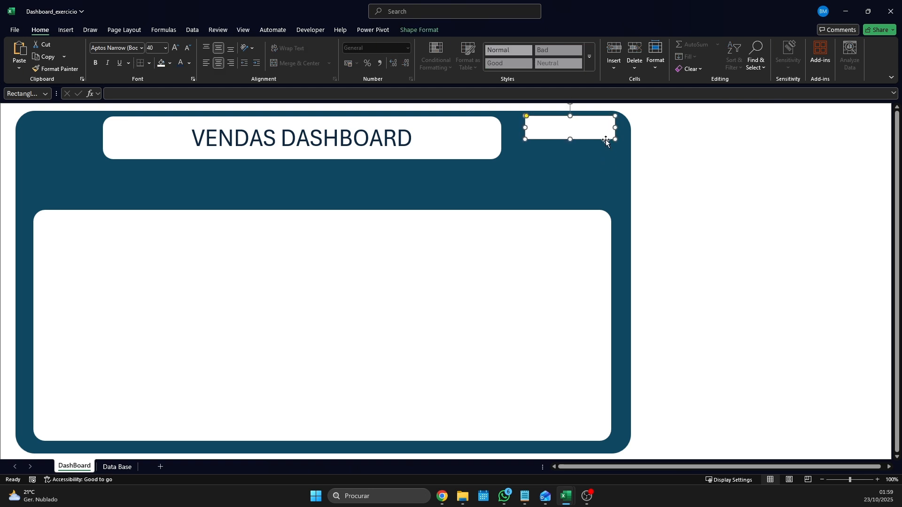
click(605, 168)
key(ctrl+z)
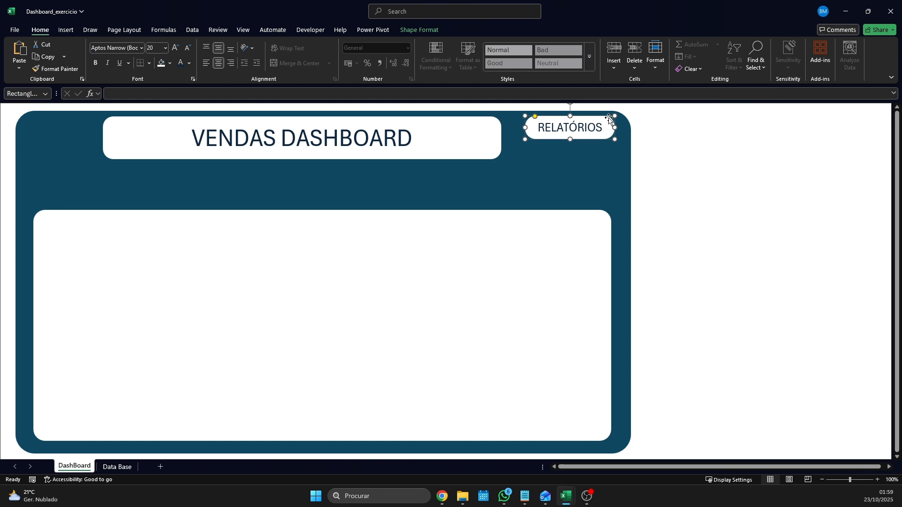
Duplicate the RELATÓRIOS button twice, stacking the two copies evenly beneath the original.
drag(608, 117, 601, 160)
double_click(595, 159)
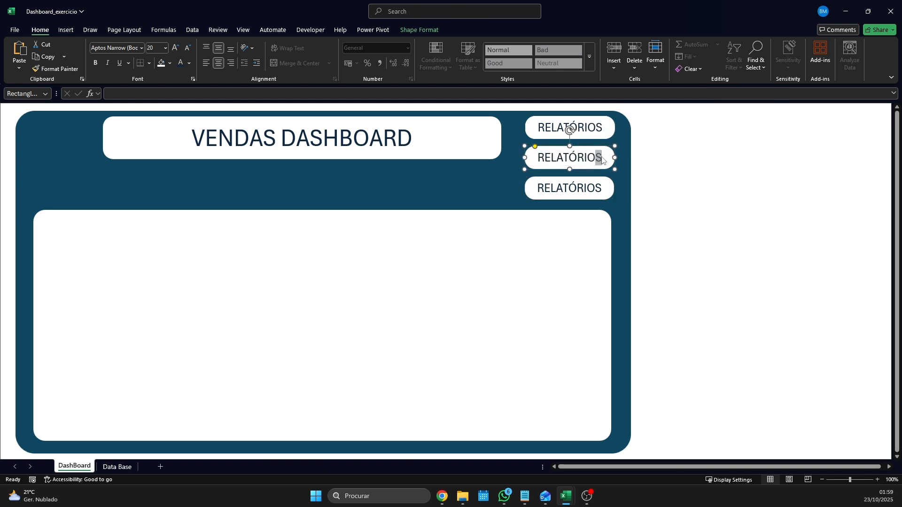
Replace the middle button's label with DADOS RESUME.
click(602, 159)
key(ctrl+a)
key(BackSpace)
text(tABE)
key(BackSpace)
key(BackSpace)
key(BackSpace)
key(BackSpace)
text(TYab)
key(BackSpace)
key(BackSpace)
key(BackSpace)
key(BackSpace)
text(Dad)
key(BackSpace)
key(BackSpace)
key(BackSpace)
text(DA)
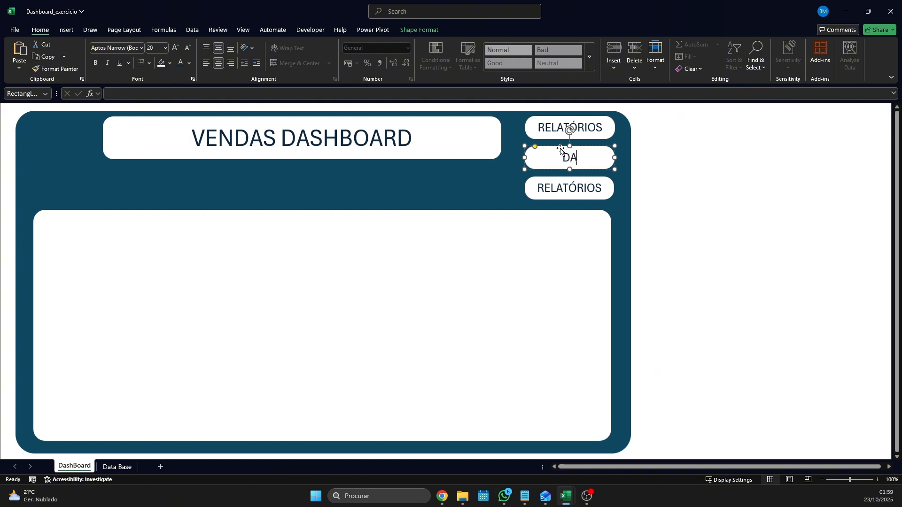
text(DOS RESUME)
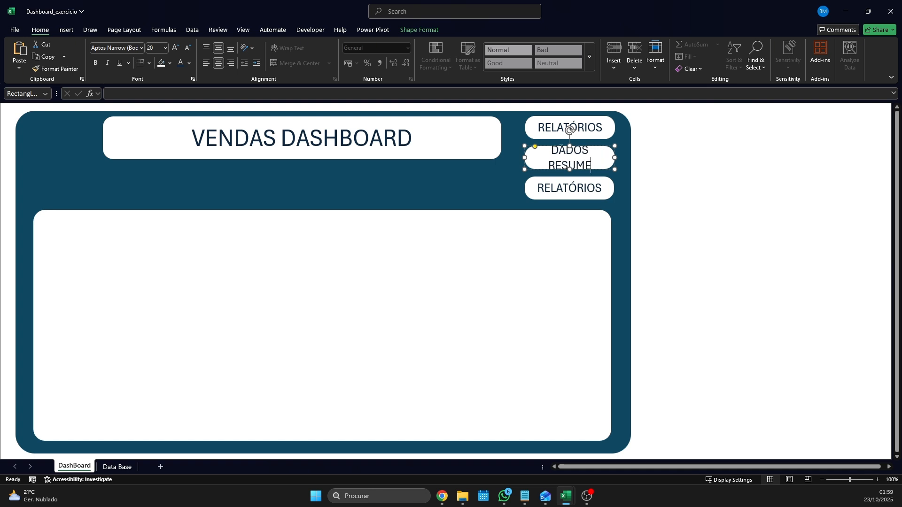
Reduce the DADOS RESUME label to font size 16 so it fits on one line.
click(189, 51)
click(189, 51)
click(189, 51)
click(502, 187)
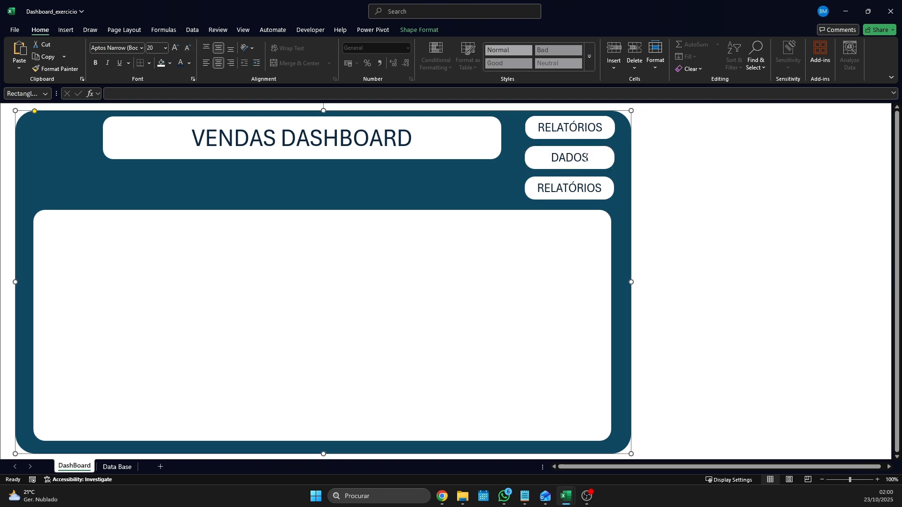
click(573, 156)
drag(588, 165, 557, 151)
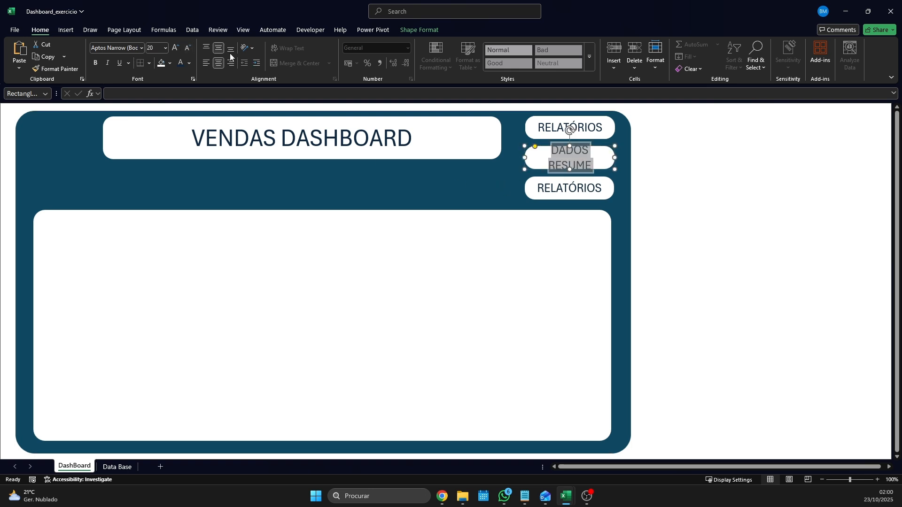
click(187, 47)
click(187, 48)
Replace the lowest button's label with INFORMAÇÕES.
click(582, 196)
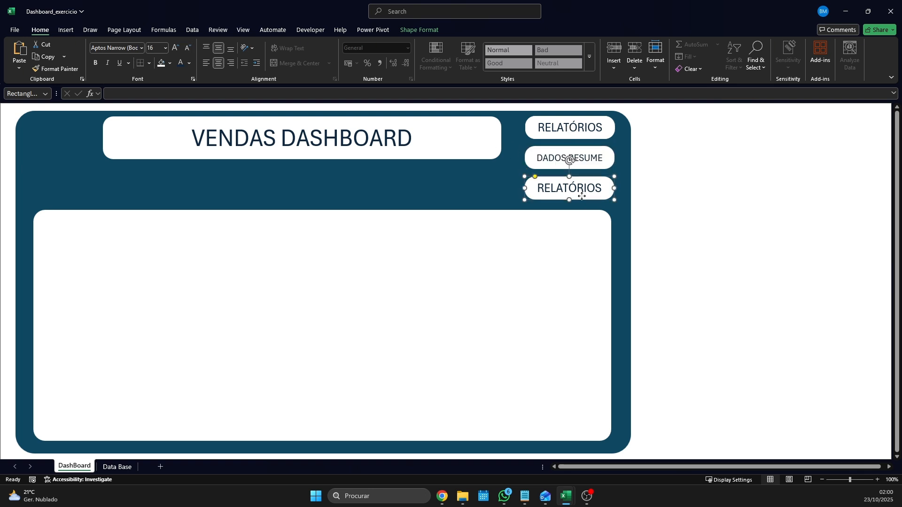
double_click(585, 189)
key(BackSpace)
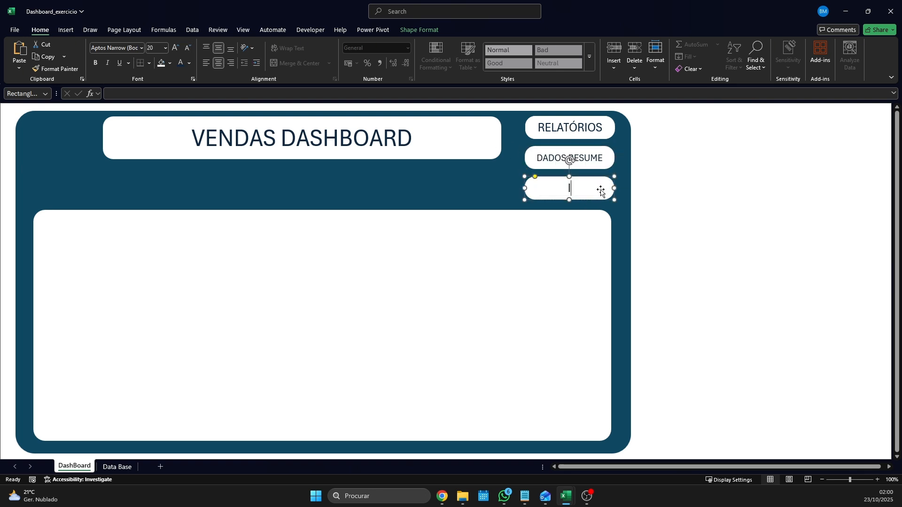
text(INFORMAÇÕES)
Reduce the INFORMAÇÕES label to font size 18 so it fits on one line.
click(187, 48)
click(188, 47)
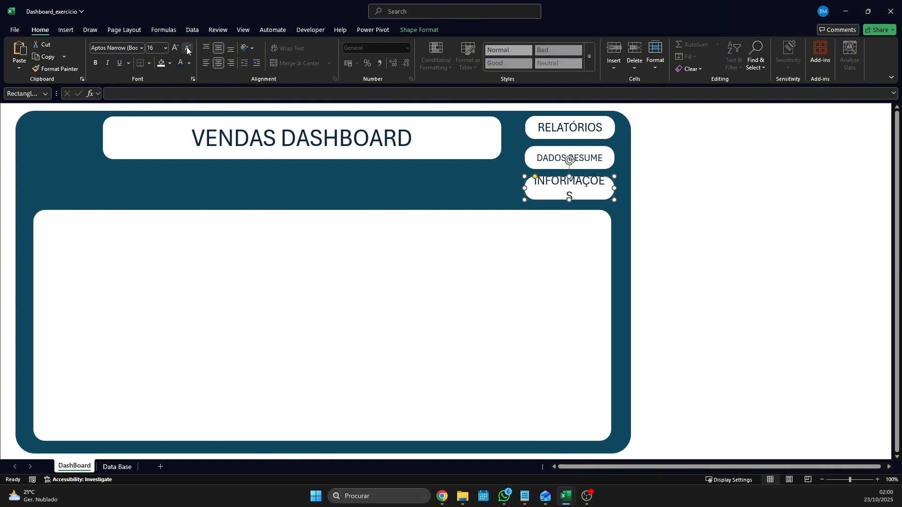
click(500, 193)
click(557, 182)
double_click(571, 191)
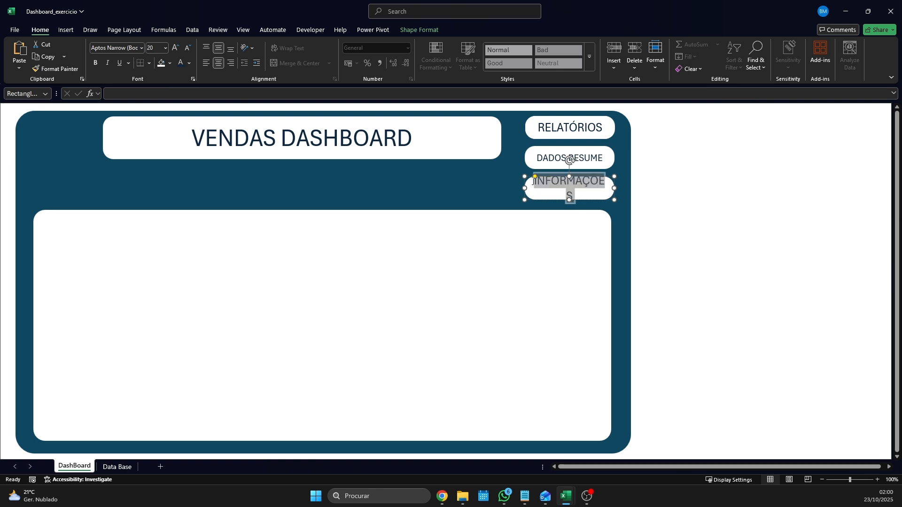
click(190, 51)
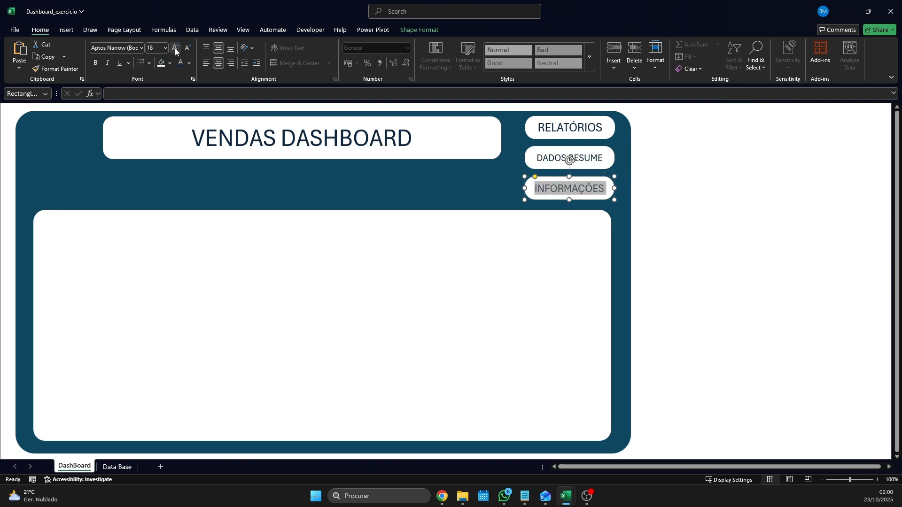
click(505, 179)
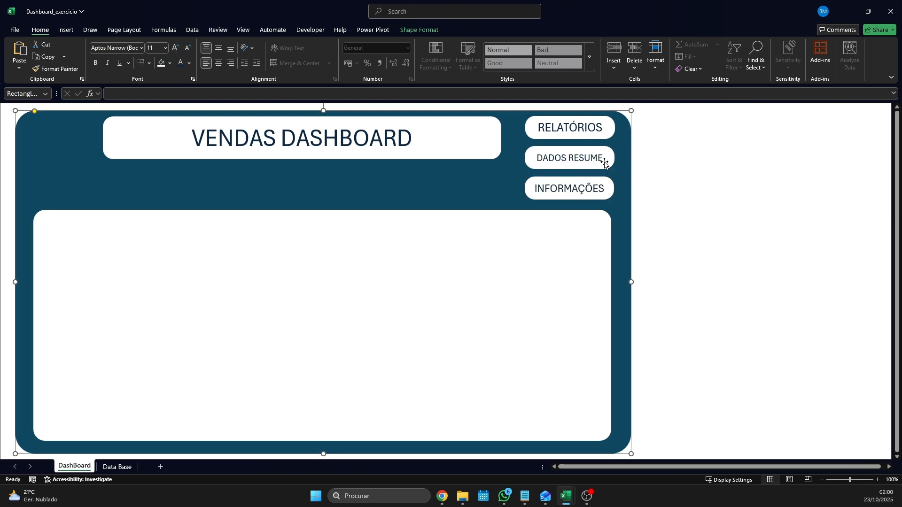
Reduce the RELATÓRIOS label on the uppermost button to font size 16.
click(581, 126)
double_click(600, 126)
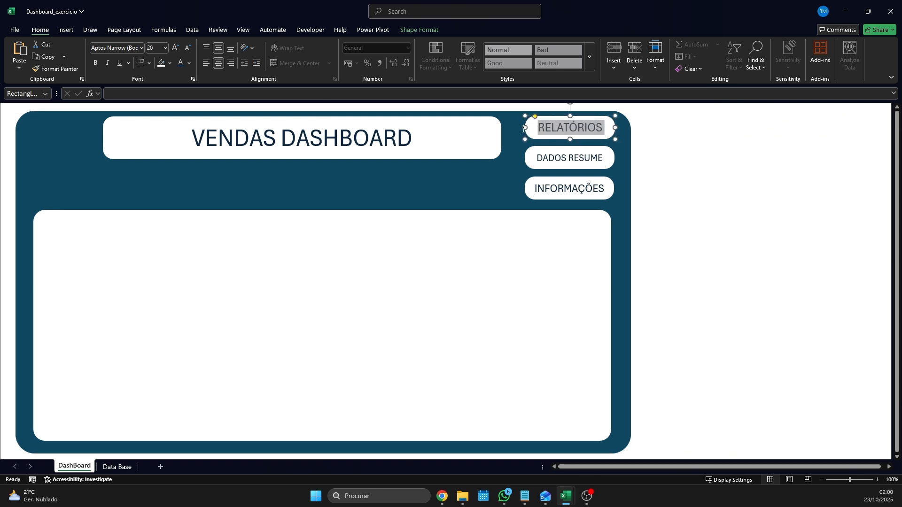
click(189, 49)
click(189, 49)
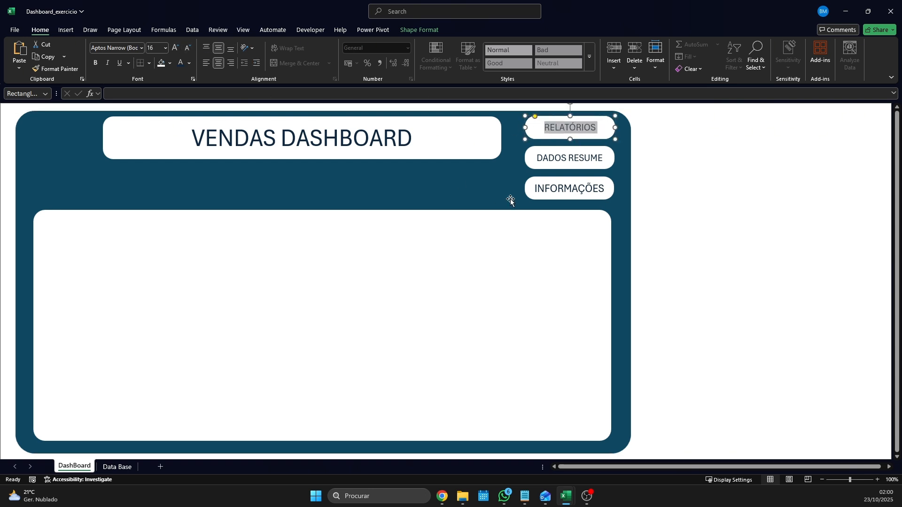
click(495, 187)
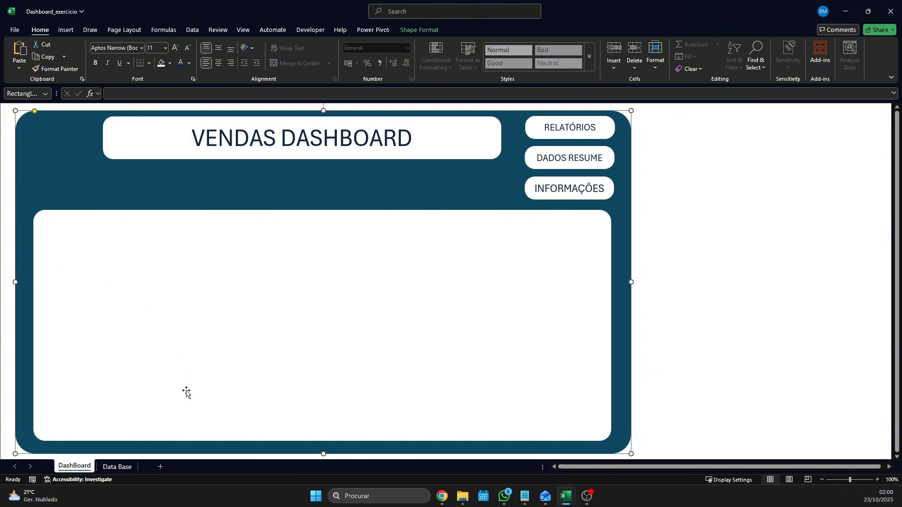
Switch to the Data Base sheet and select cell B6 inside the sales table.
click(124, 467)
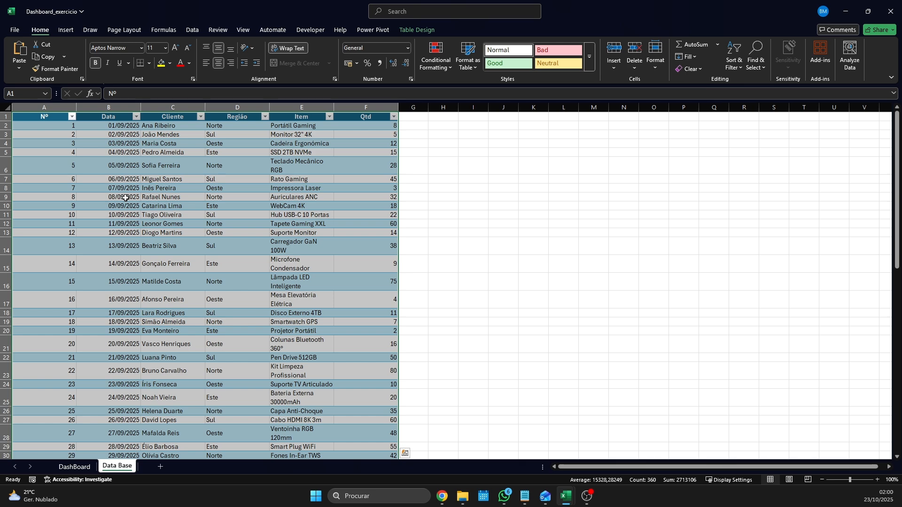
click(125, 198)
click(101, 171)
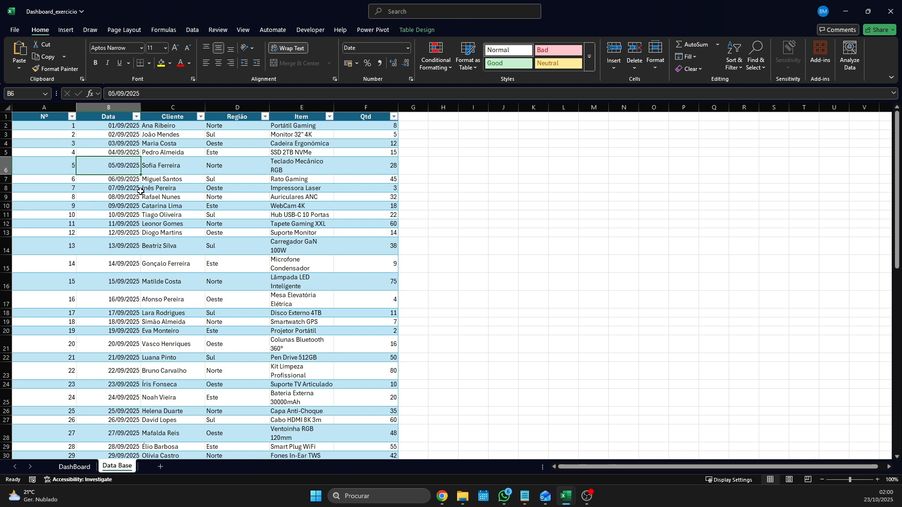
click(67, 31)
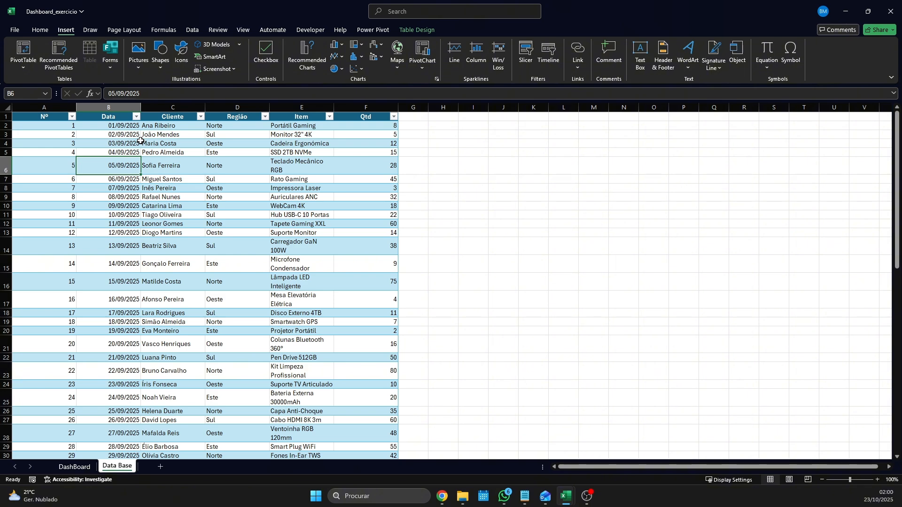
click(416, 29)
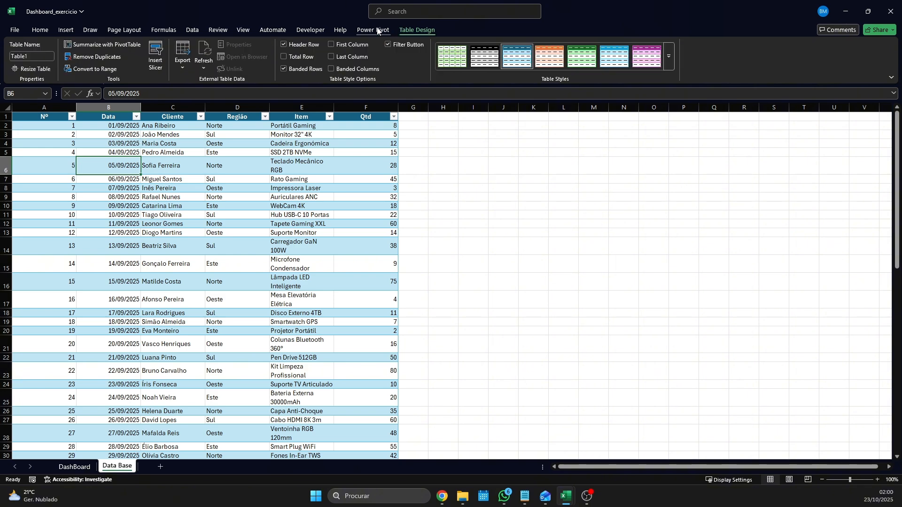
click(374, 29)
click(66, 31)
click(37, 30)
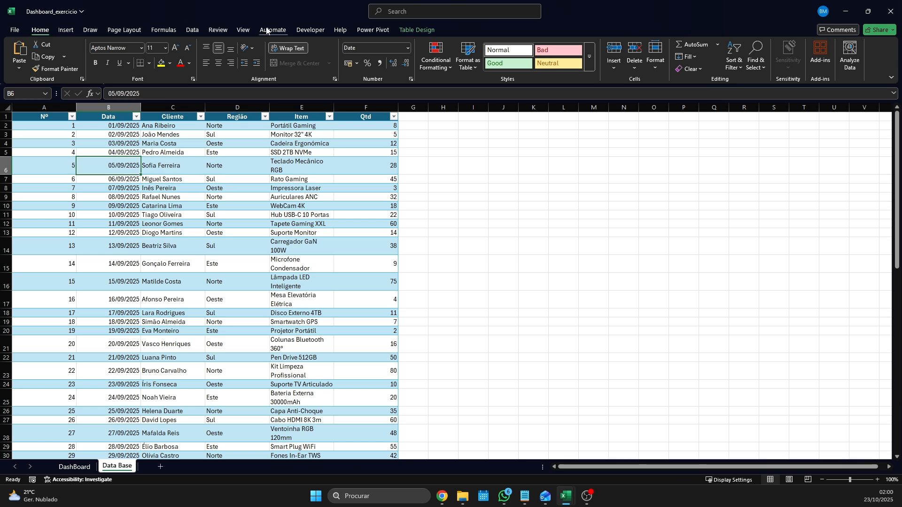
click(243, 30)
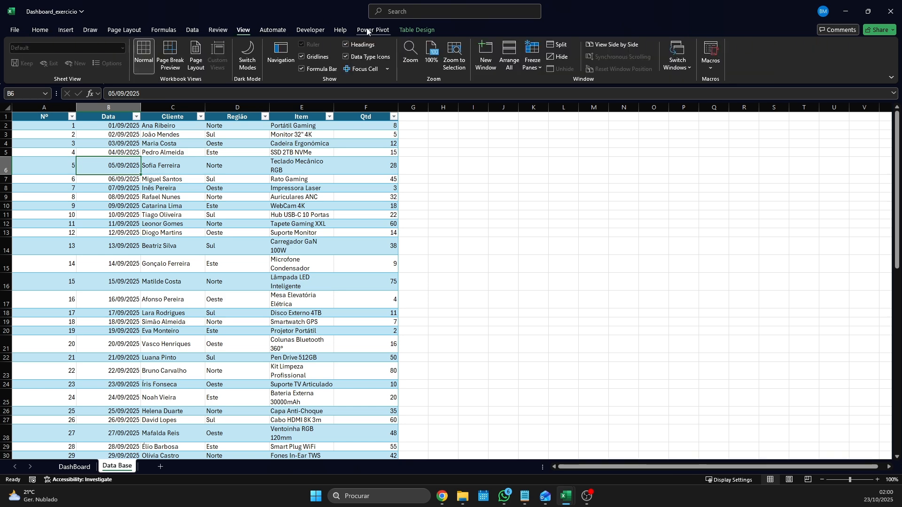
click(431, 31)
click(66, 30)
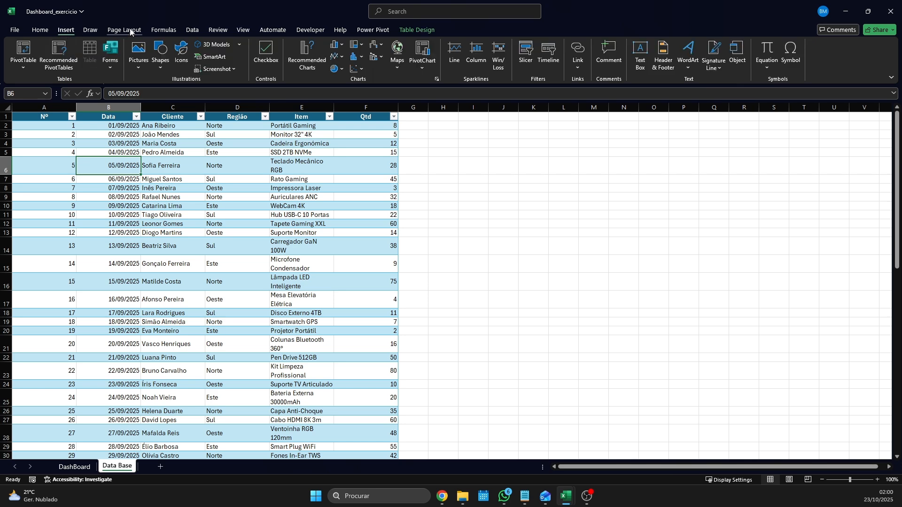
click(124, 30)
click(168, 30)
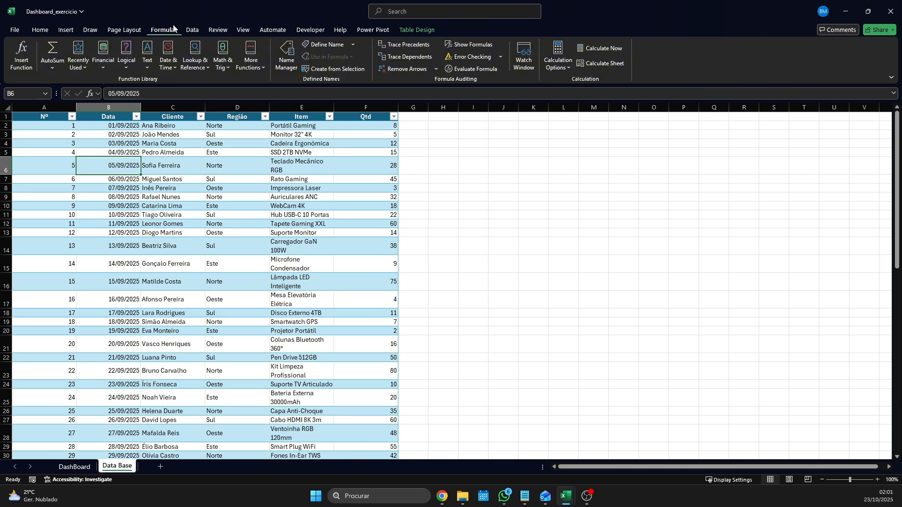
click(189, 28)
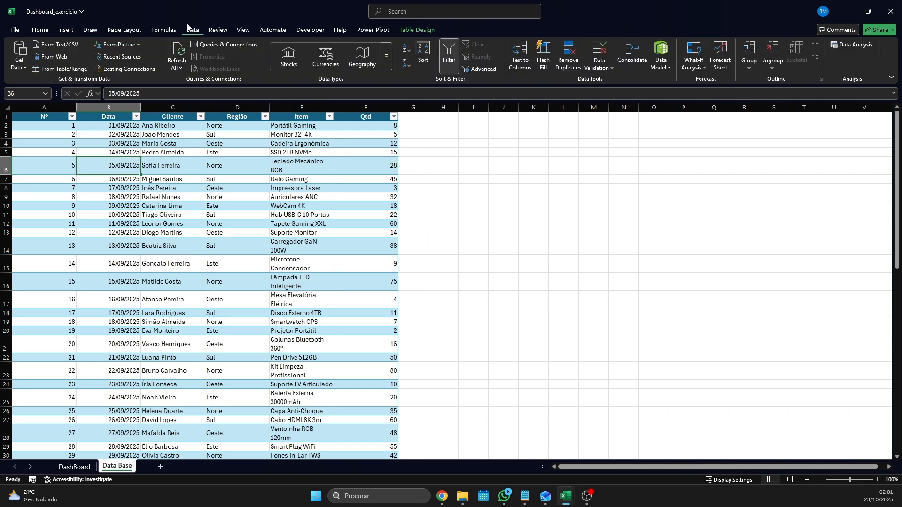
click(42, 29)
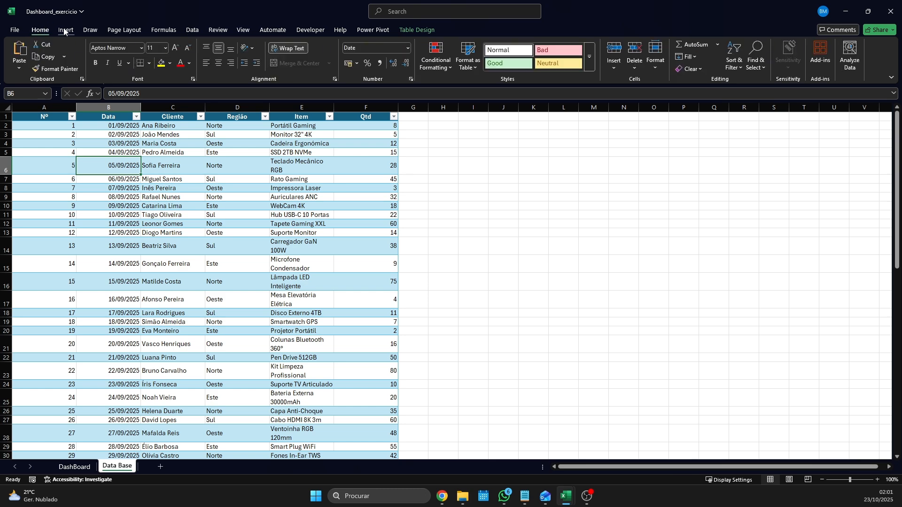
click(65, 30)
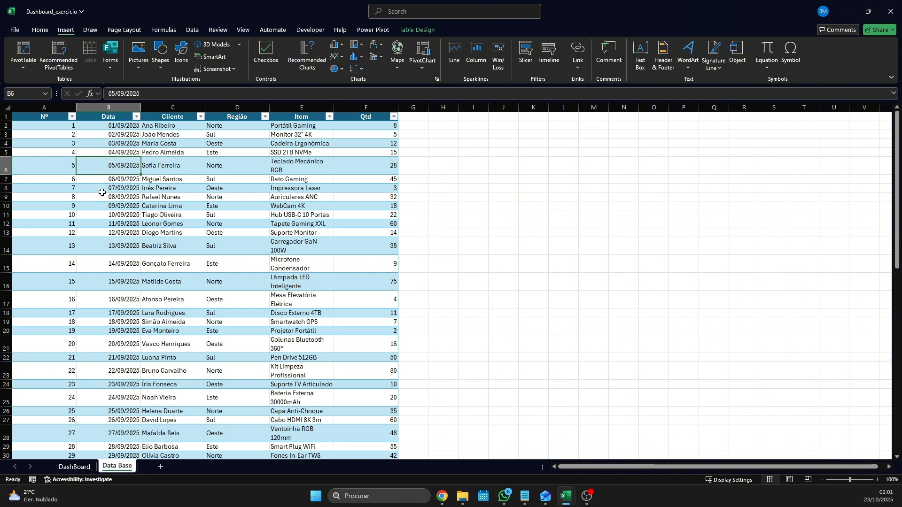
click(422, 60)
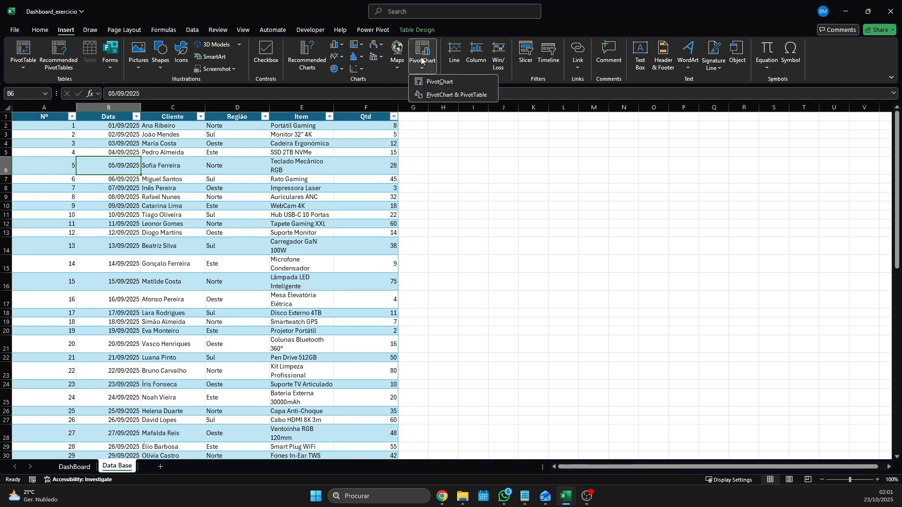
click(445, 82)
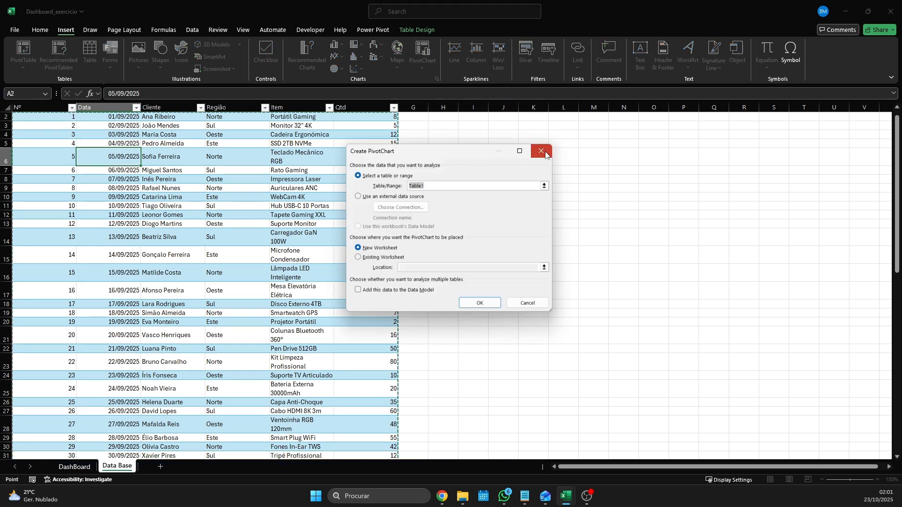
click(546, 153)
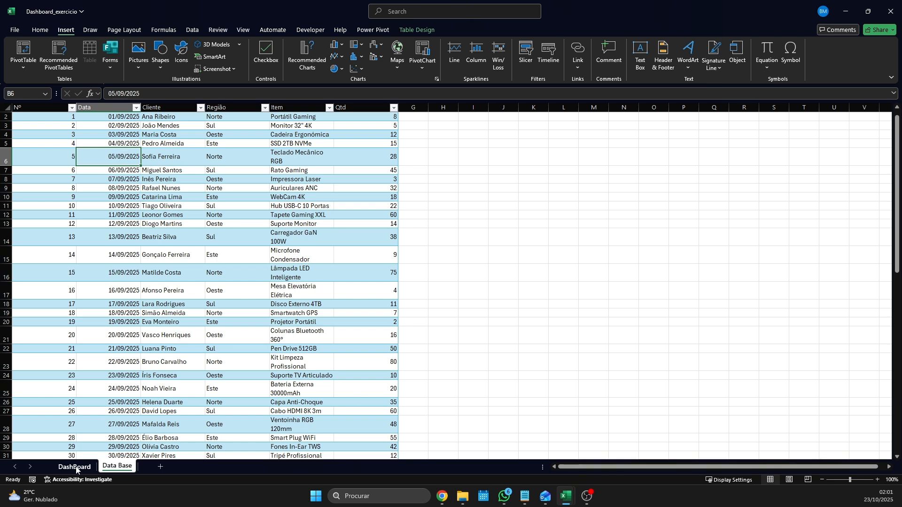
click(125, 278)
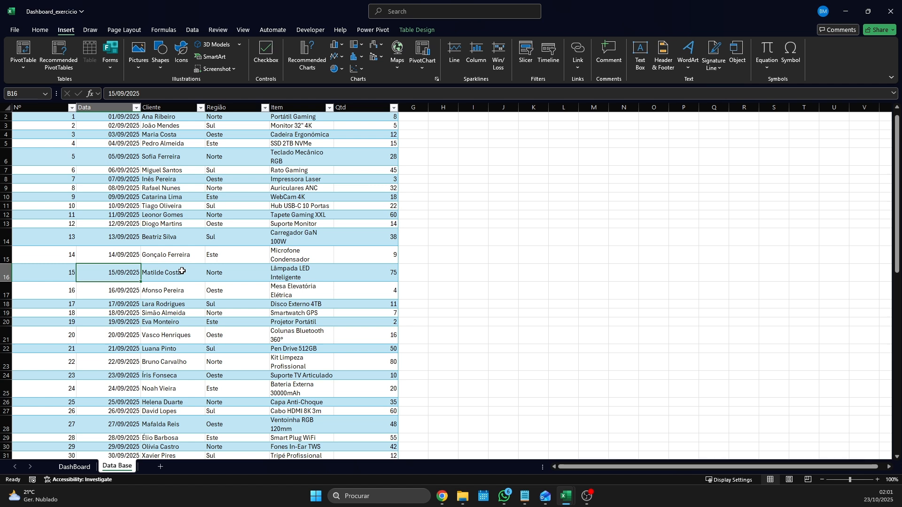
click(104, 216)
scroll(74, 168, up, 1)
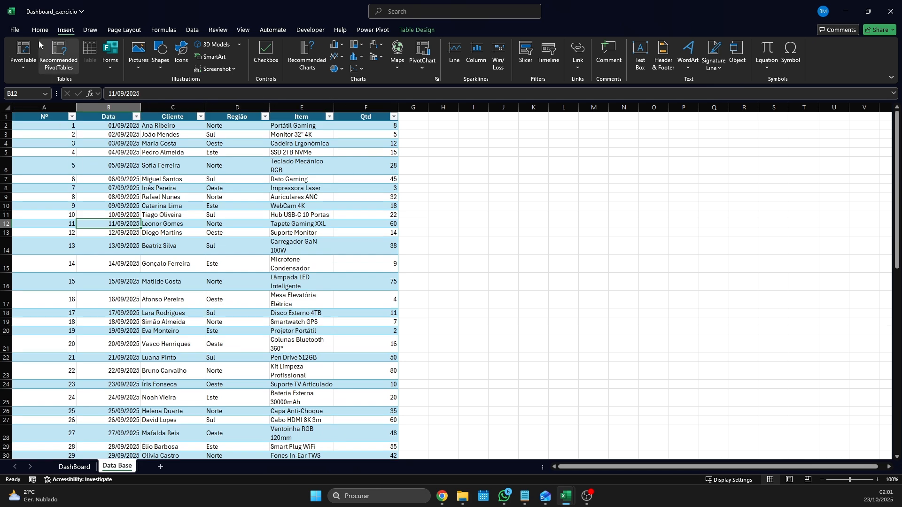
click(40, 29)
click(65, 30)
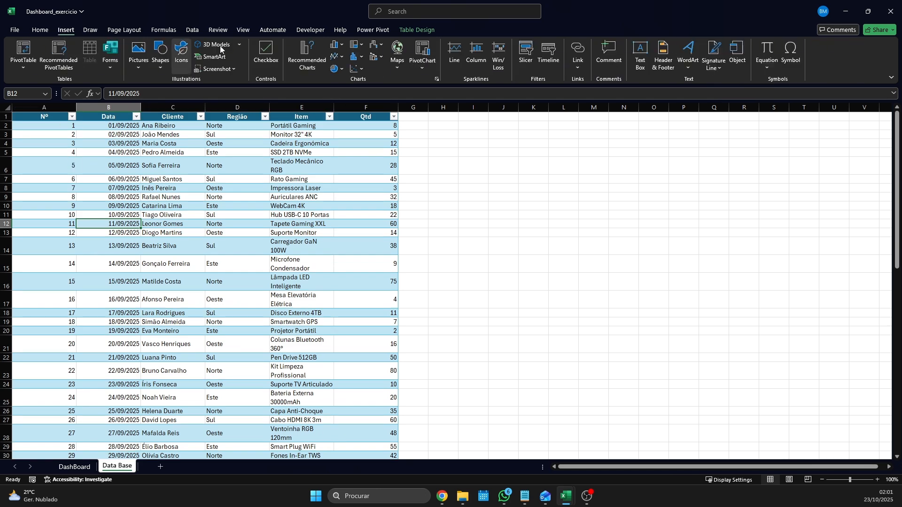
Rename the sales table on the Data Base sheet as Vendas.
click(414, 30)
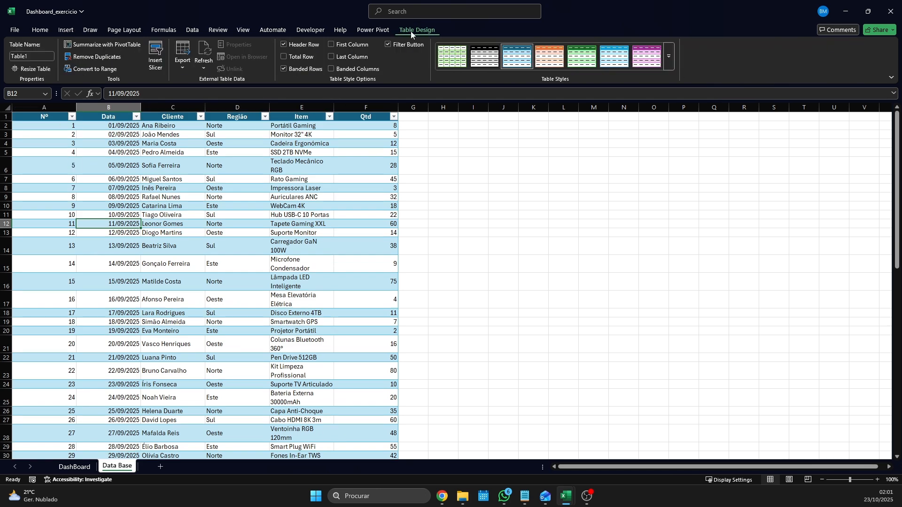
click(33, 54)
text(vEN)
text(DAS)
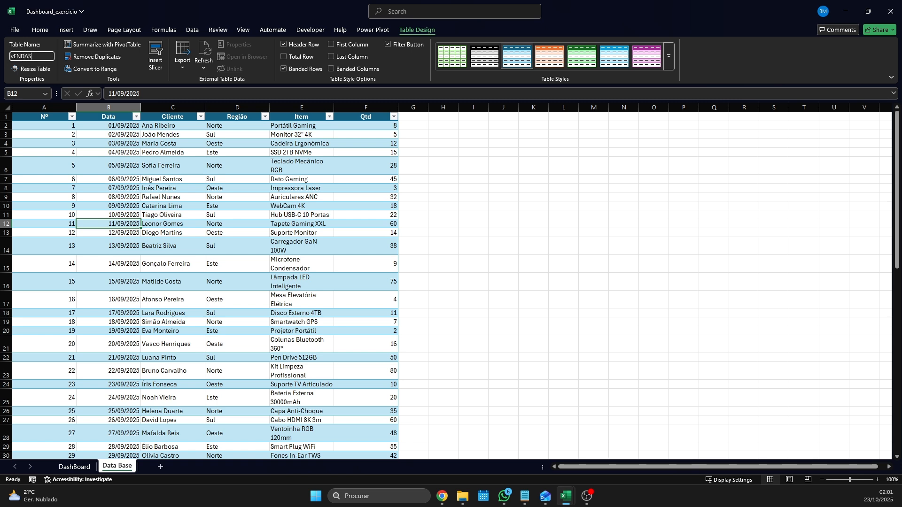
key(BackSpace)
key(BackSpace)
key(BackSpace)
key(BackSpace)
key(BackSpace)
key(BackSpace)
text(venda)
key(BackSpace)
key(BackSpace)
key(BackSpace)
key(BackSpace)
key(BackSpace)
text(Vend)
key(Return)
click(89, 179)
click(99, 153)
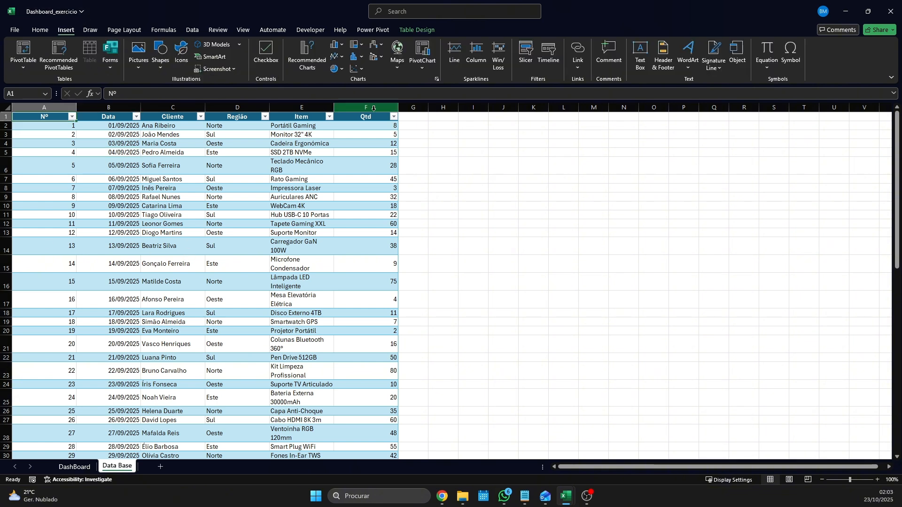
Insert a PivotChart from the Vendas table on a new worksheet and delete the empty chart, keeping only its PivotTable.
click(423, 65)
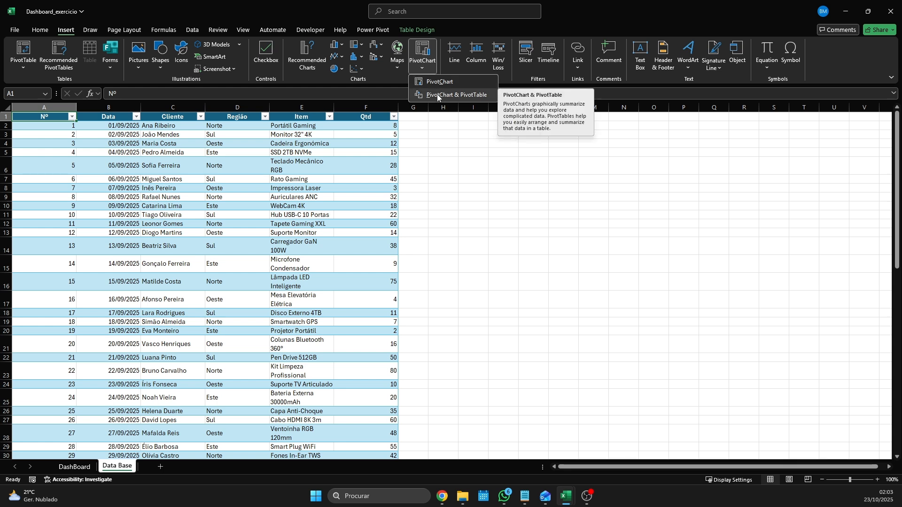
click(432, 83)
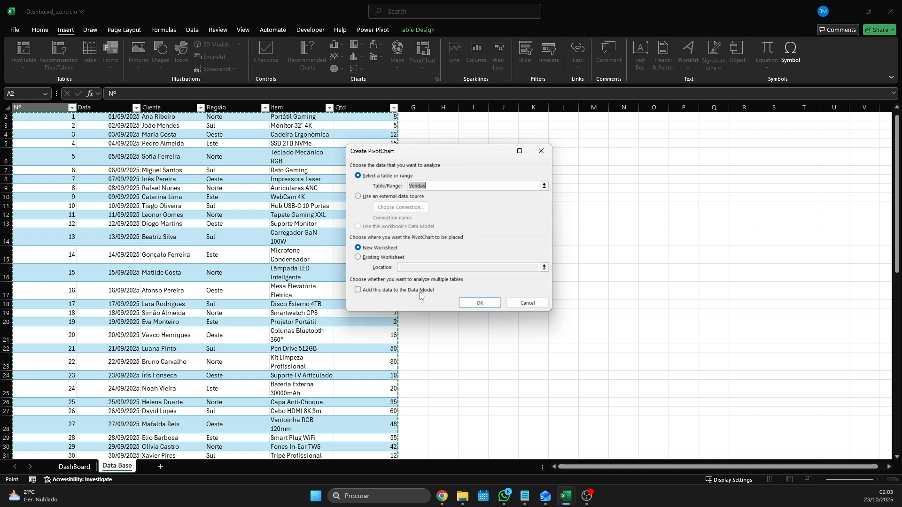
click(473, 304)
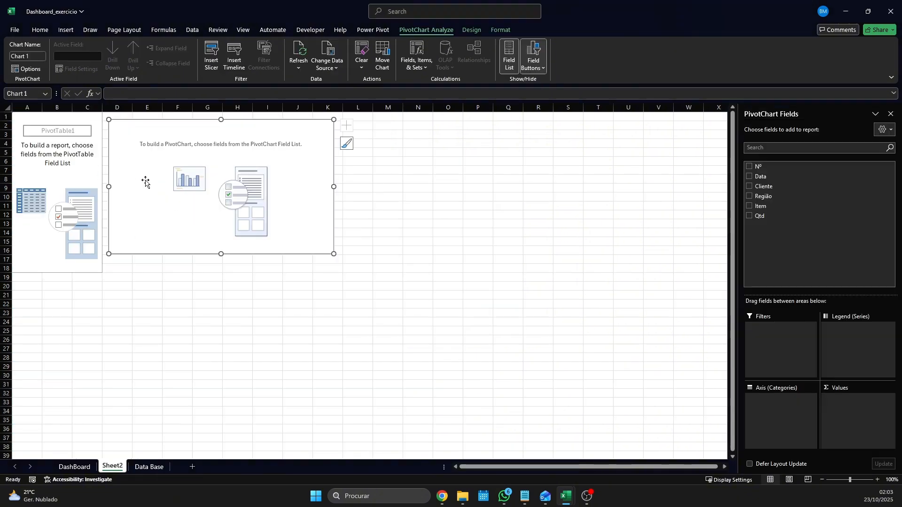
drag(146, 182, 283, 274)
key(Delete)
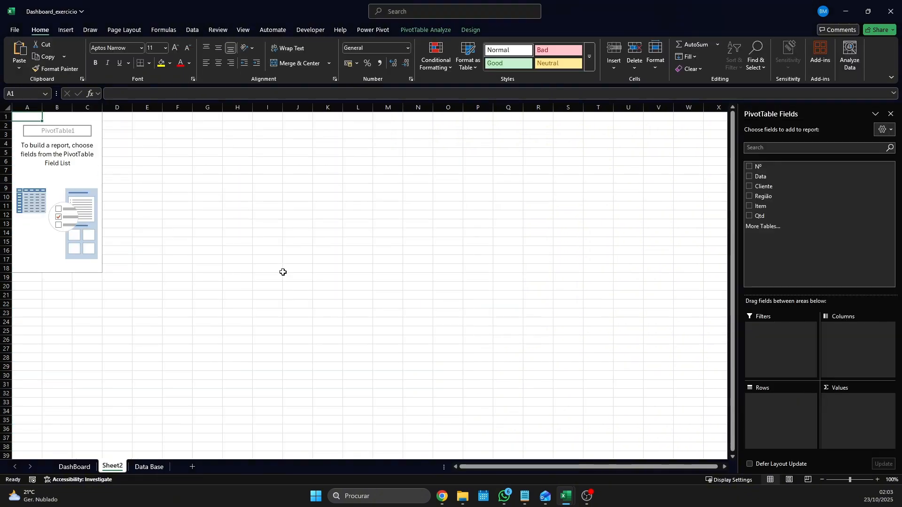
Rename the new PivotTable worksheet as Tabelas.
double_click(120, 464)
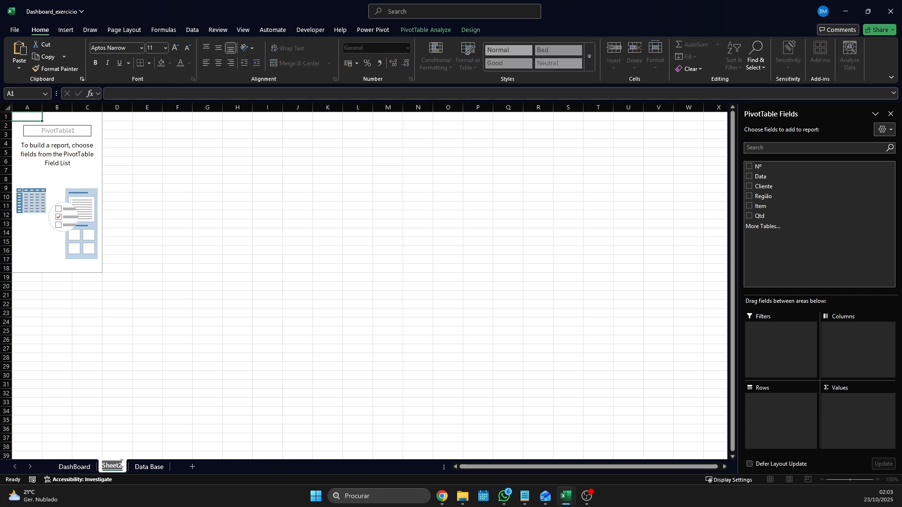
text(Tabelas)
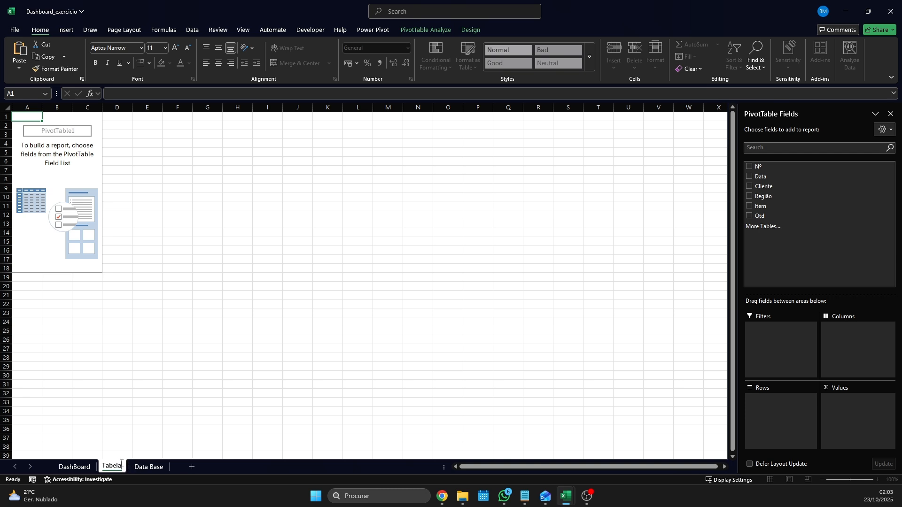
key(Return)
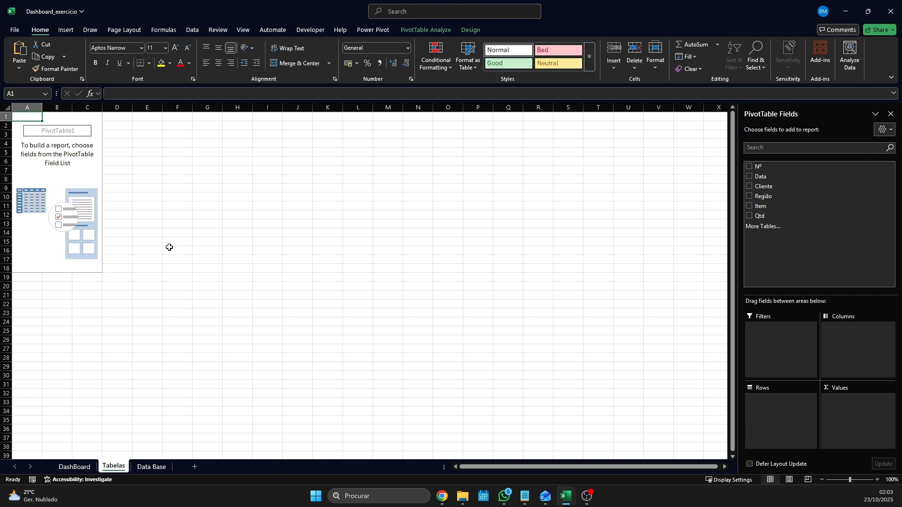
Add the Data field to the PivotTable's rows and remove the Days (Data) grouping from them.
click(77, 178)
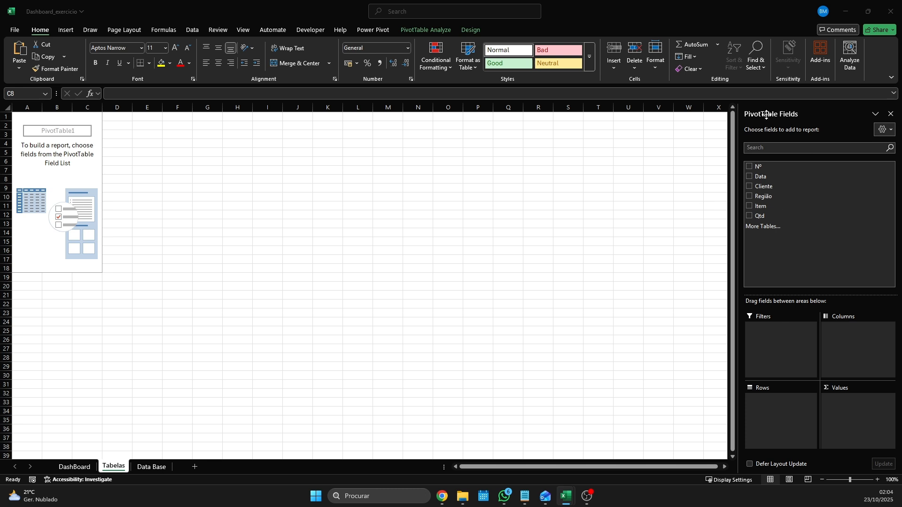
click(750, 176)
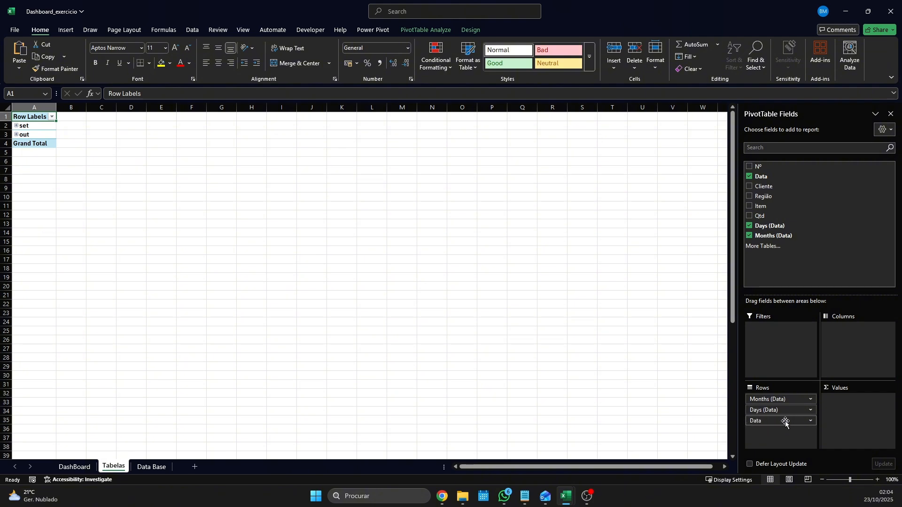
click(809, 413)
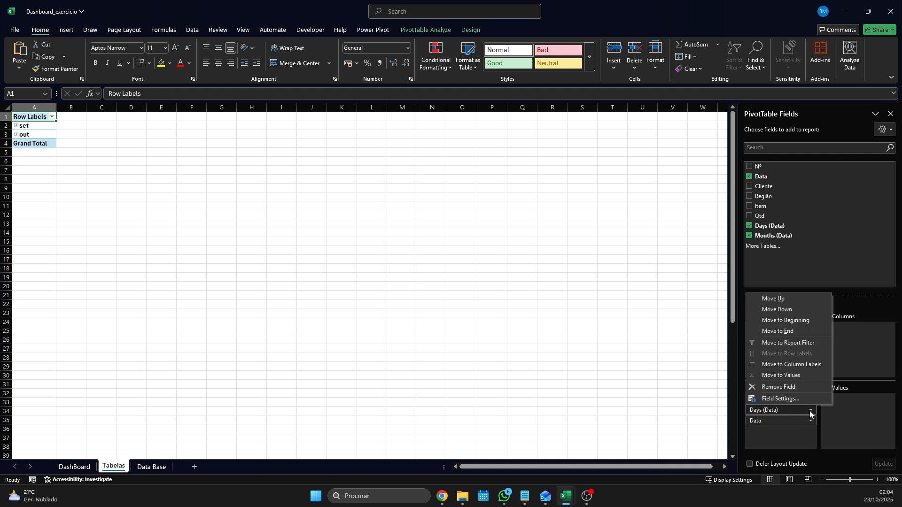
click(781, 390)
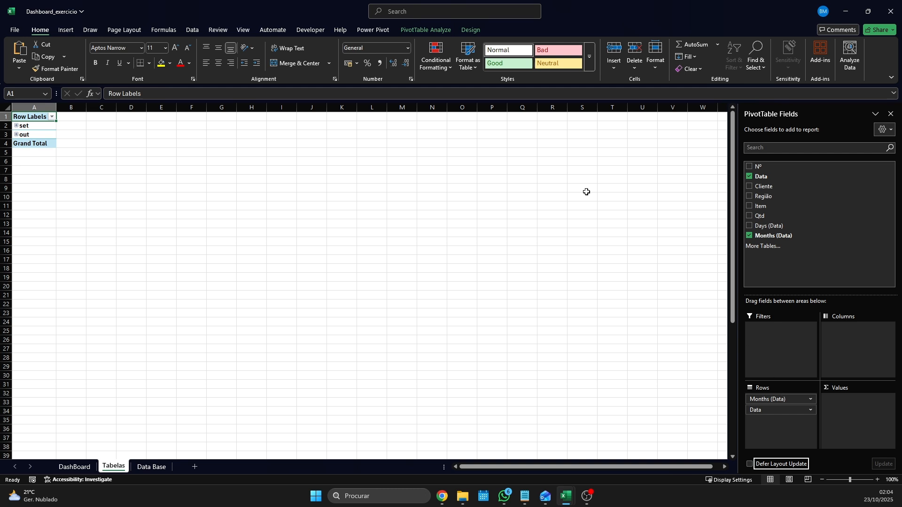
Expand and collapse the set and out month groups in the PivotTable to check the dates they contain.
click(16, 126)
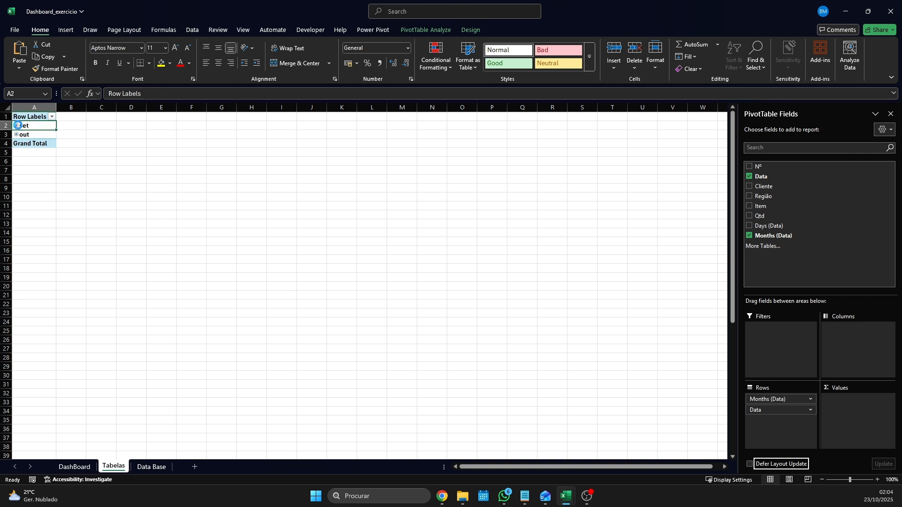
click(16, 126)
click(16, 135)
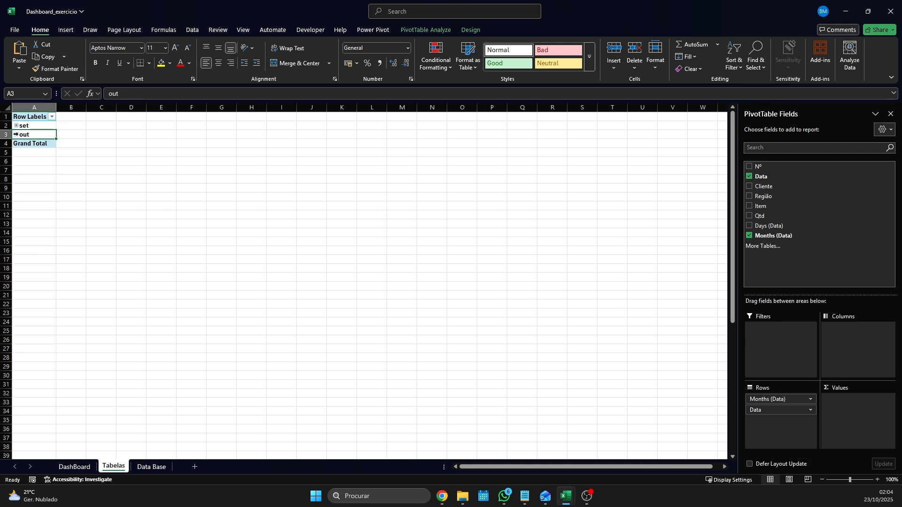
click(16, 135)
click(16, 134)
Try removing the Data field from the PivotTable's rows so that only Months (Data) is used.
click(810, 410)
click(785, 389)
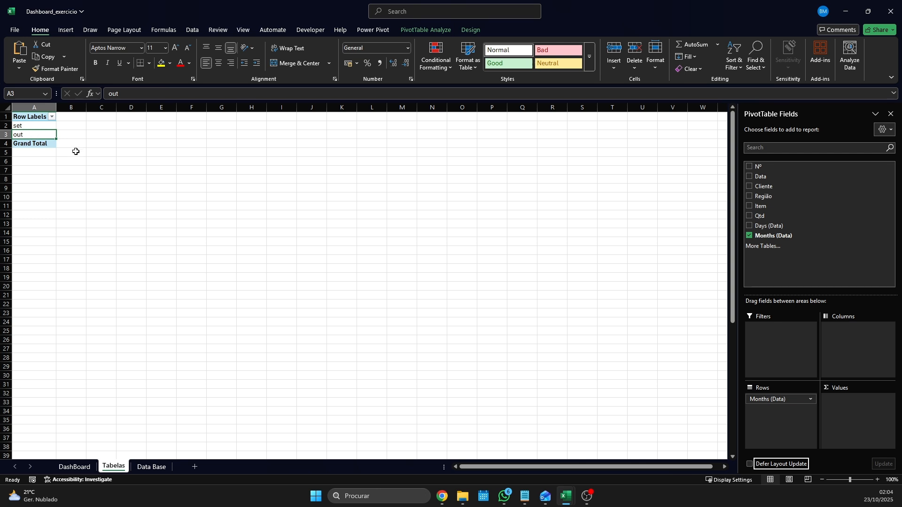
click(189, 221)
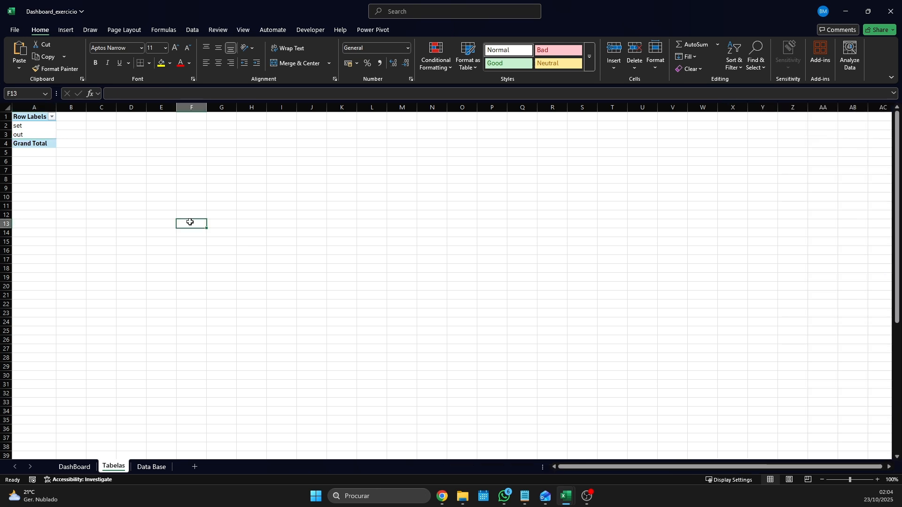
Insert a timeline for the PivotTable's Data field, place it beside the PivotTable and show its months starting from January 2025.
click(35, 135)
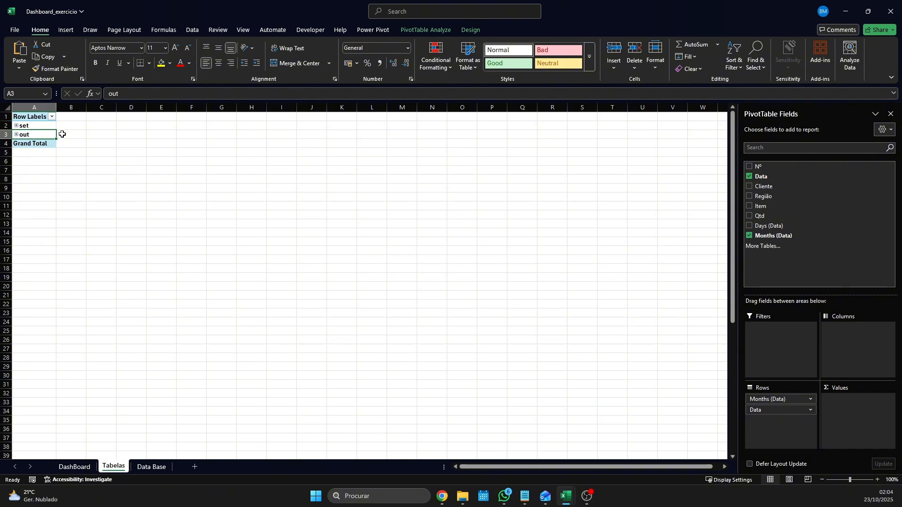
click(416, 33)
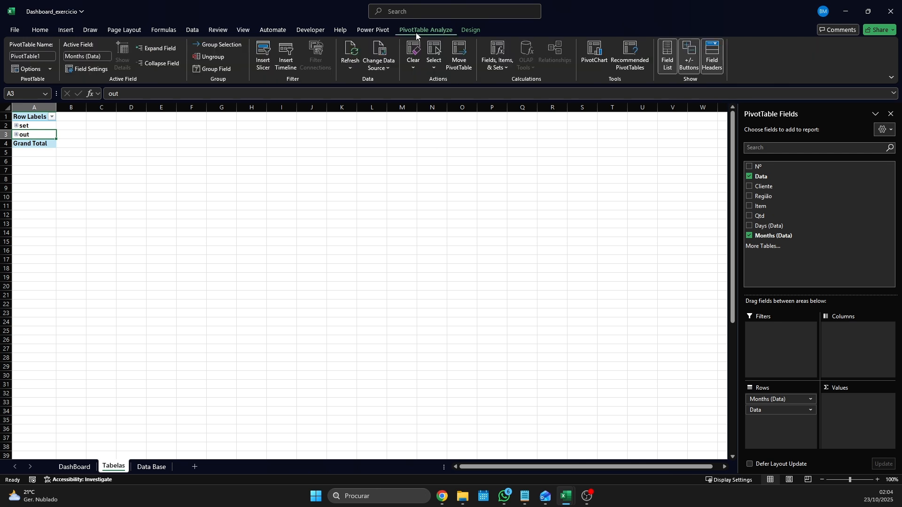
click(284, 66)
drag(532, 240, 235, 133)
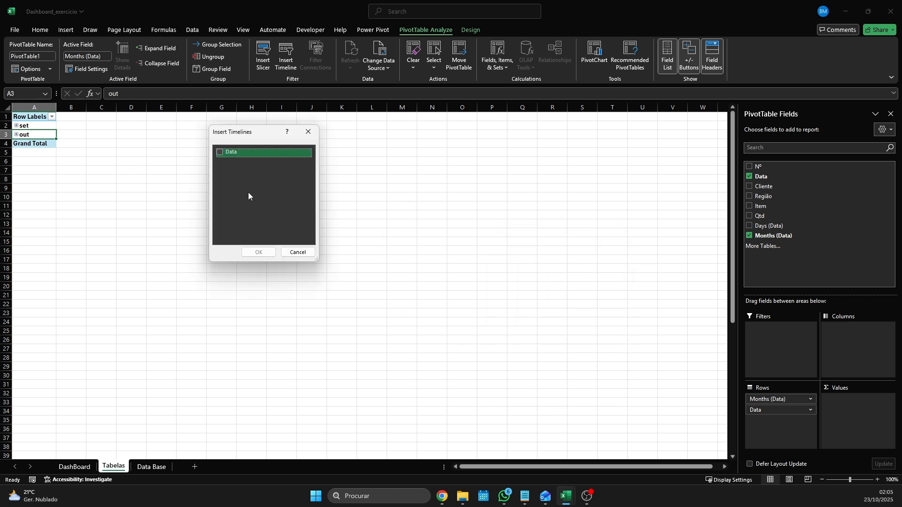
click(220, 152)
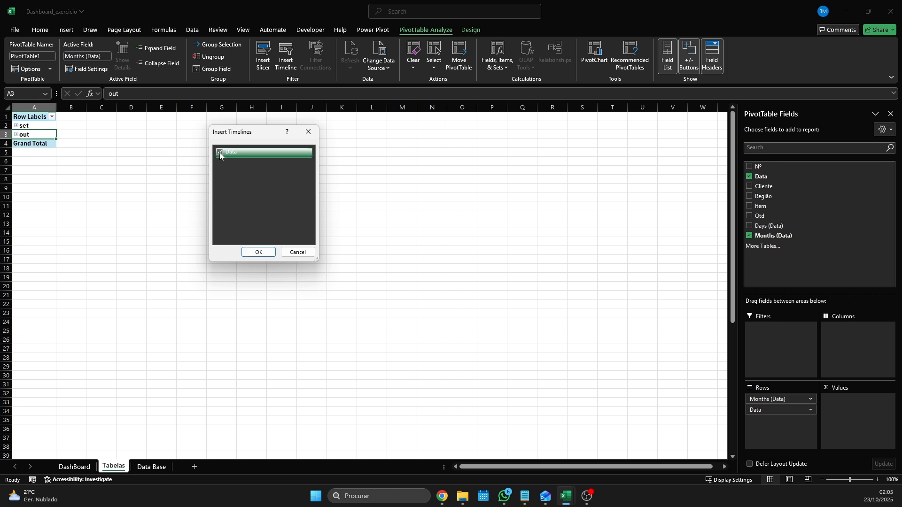
click(264, 256)
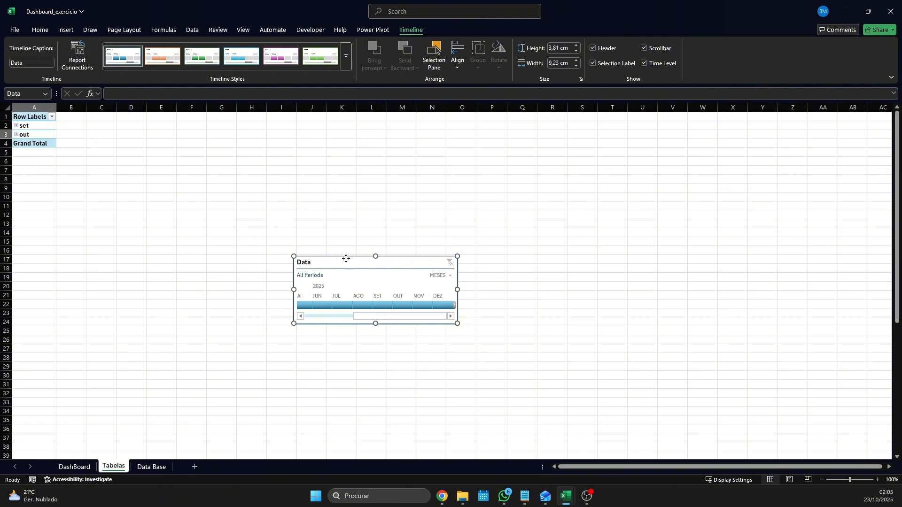
drag(341, 256, 152, 132)
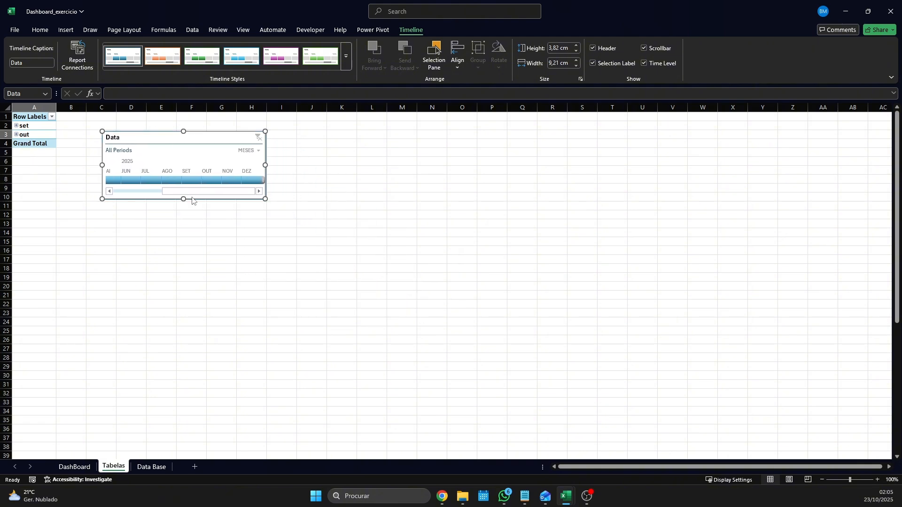
drag(171, 194, 117, 197)
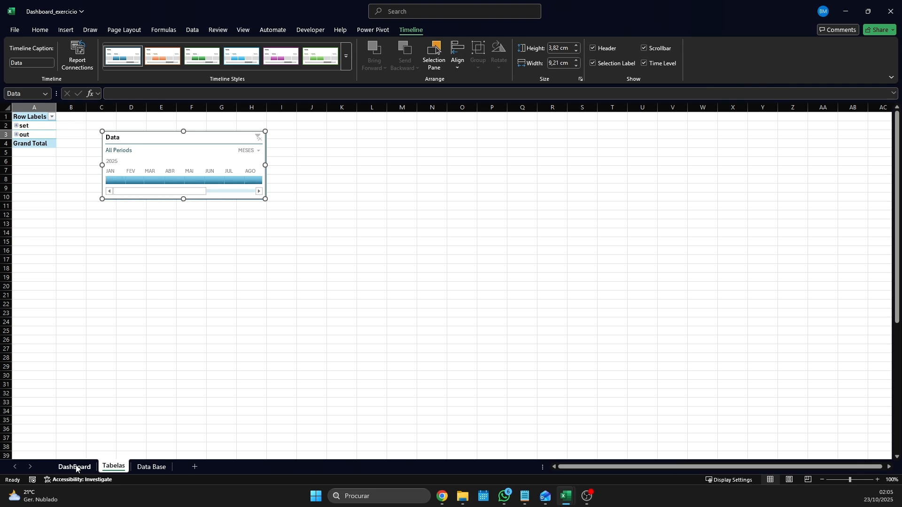
Examine the Data column on the Data Base sheet from the first to the last record to see which months it covers.
click(151, 467)
scroll(262, 269, up, 1)
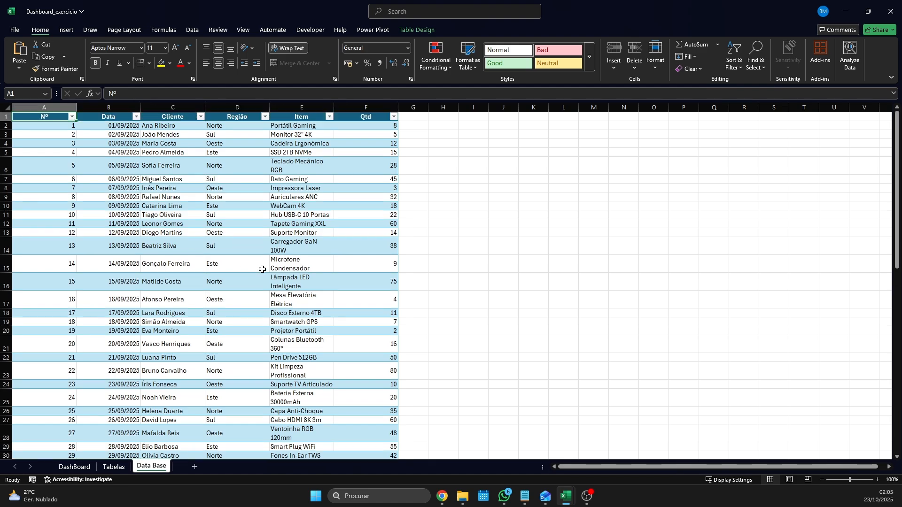
scroll(129, 264, down, 13)
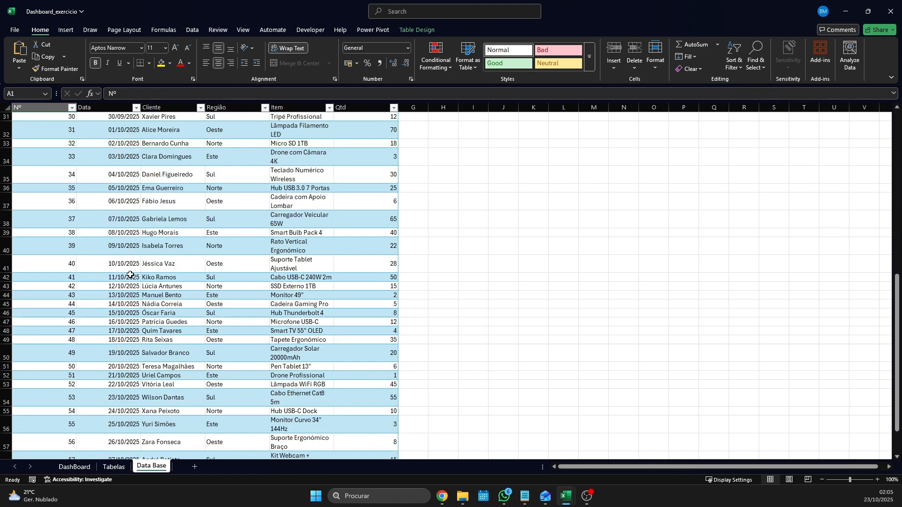
scroll(130, 277, up, 13)
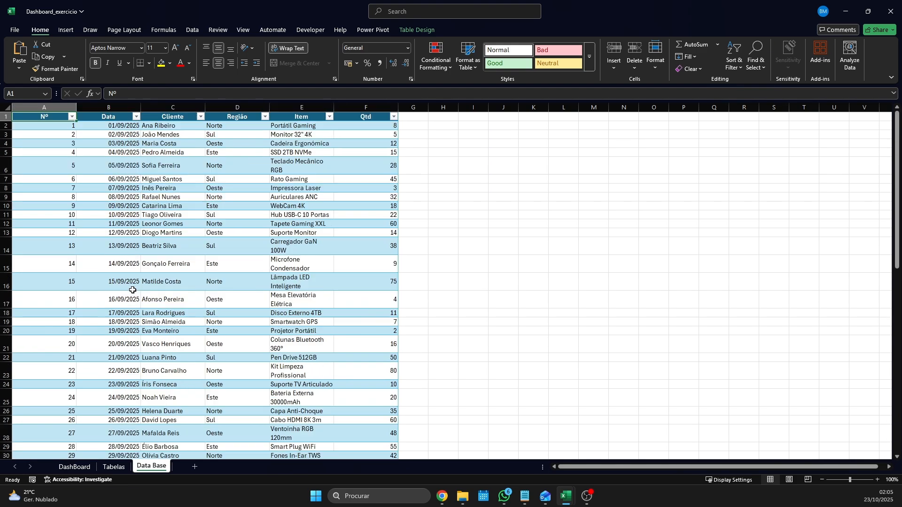
scroll(116, 190, down, 10)
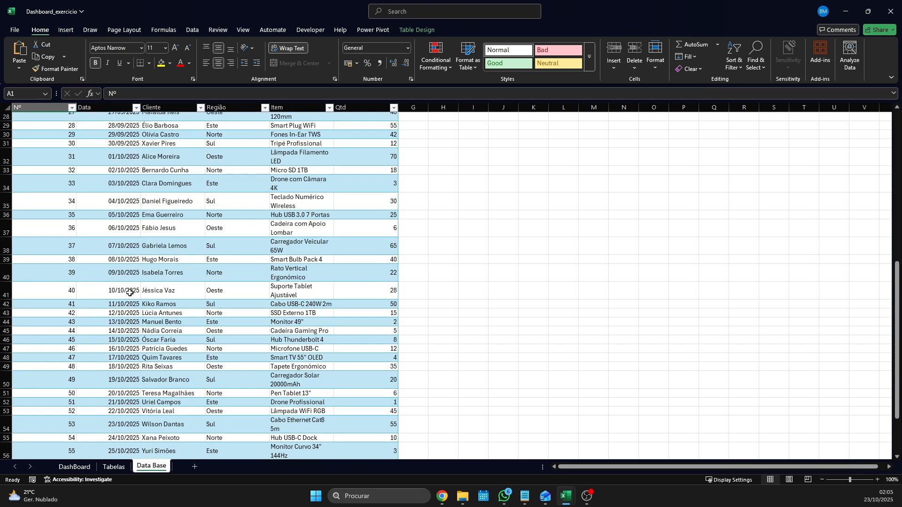
scroll(126, 238, up, 2)
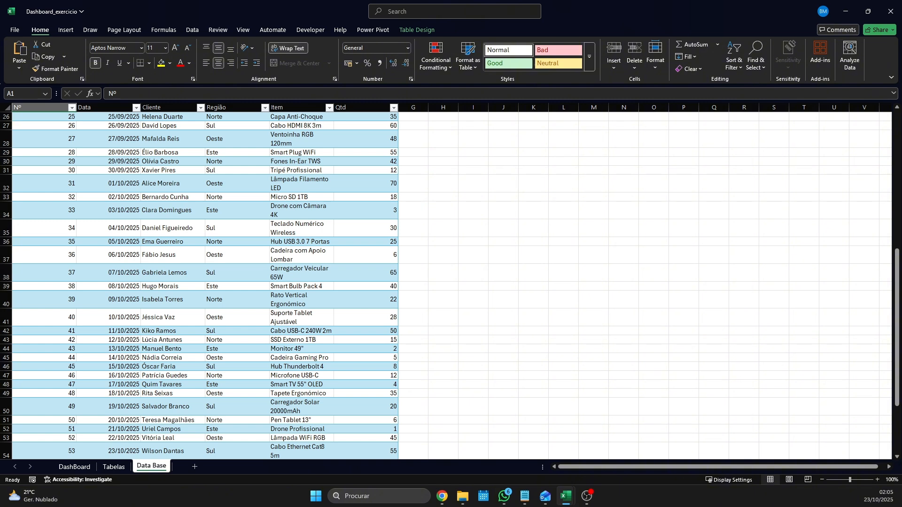
key(alt+Tab)
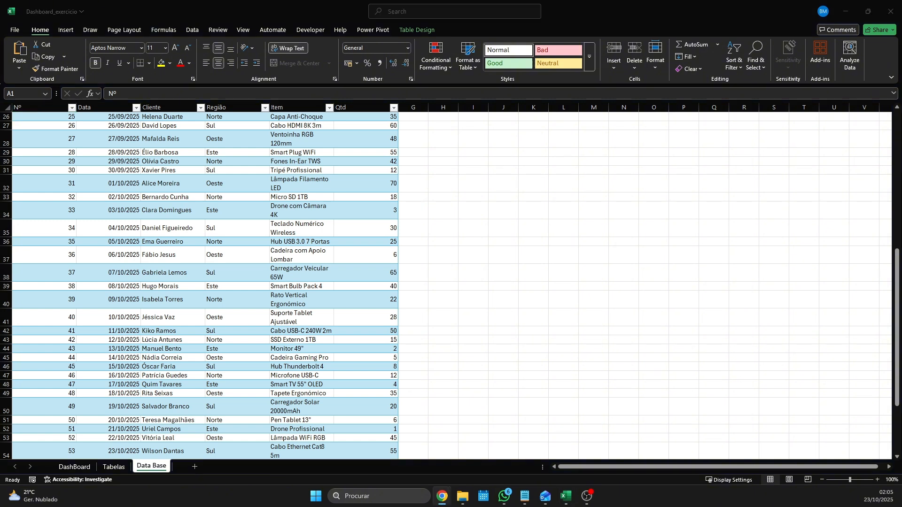
scroll(153, 306, down, 4)
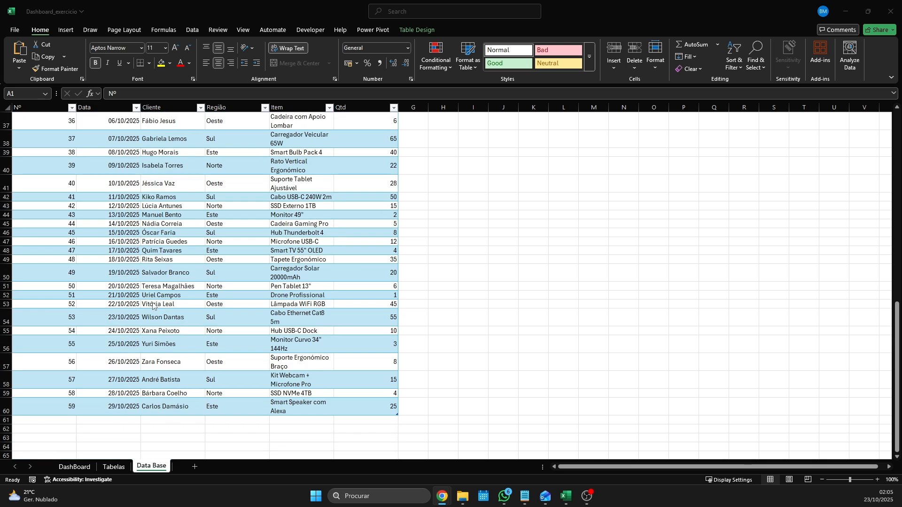
Return to the Tabelas sheet and shift the Data timeline slightly down and away from the PivotTable.
scroll(152, 306, down, 3)
scroll(152, 306, up, 2)
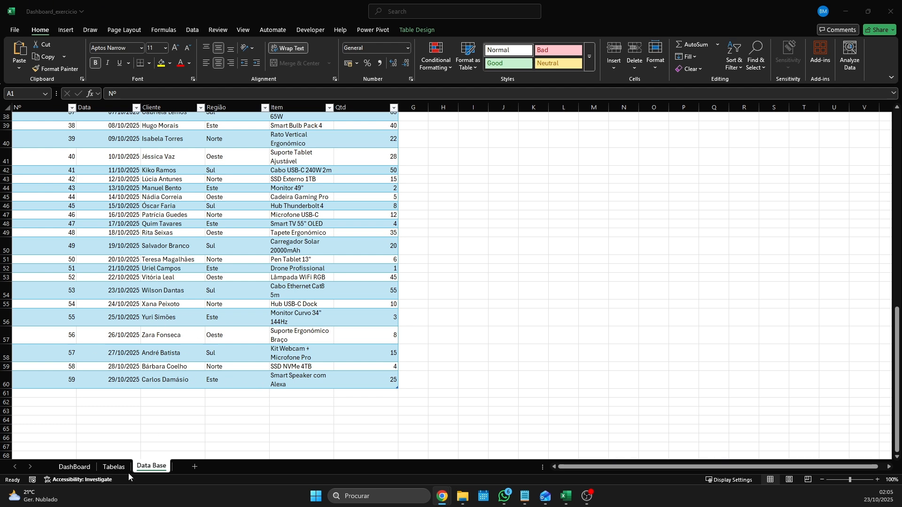
click(115, 467)
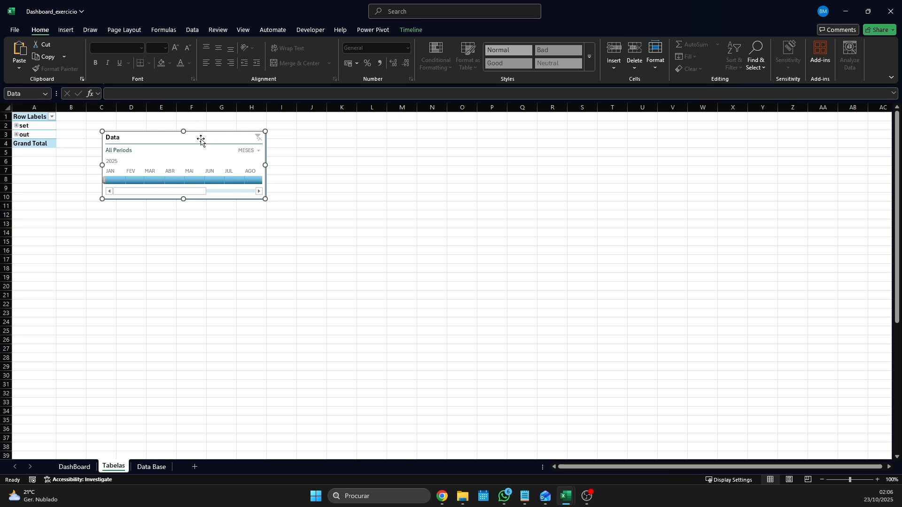
drag(193, 143, 207, 156)
click(210, 178)
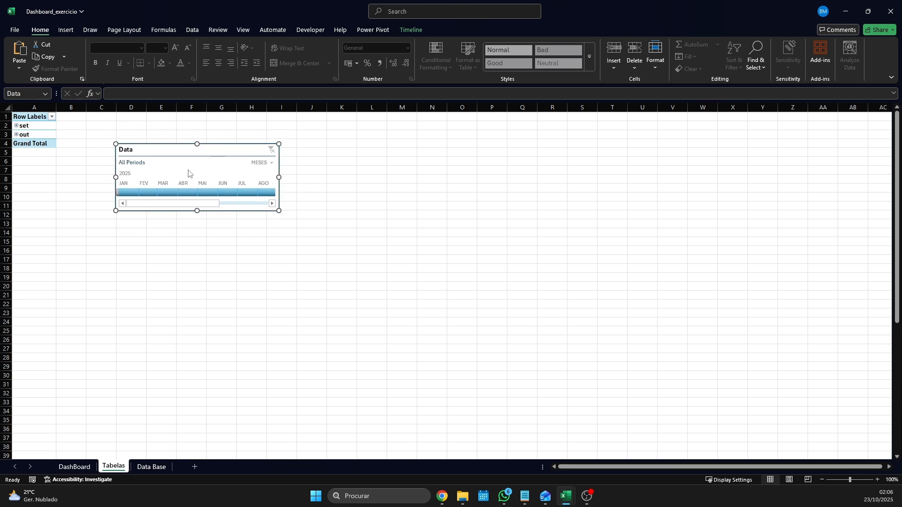
Hide the Data timeline's header, selection label and time level, keeping its scrollbar.
click(411, 30)
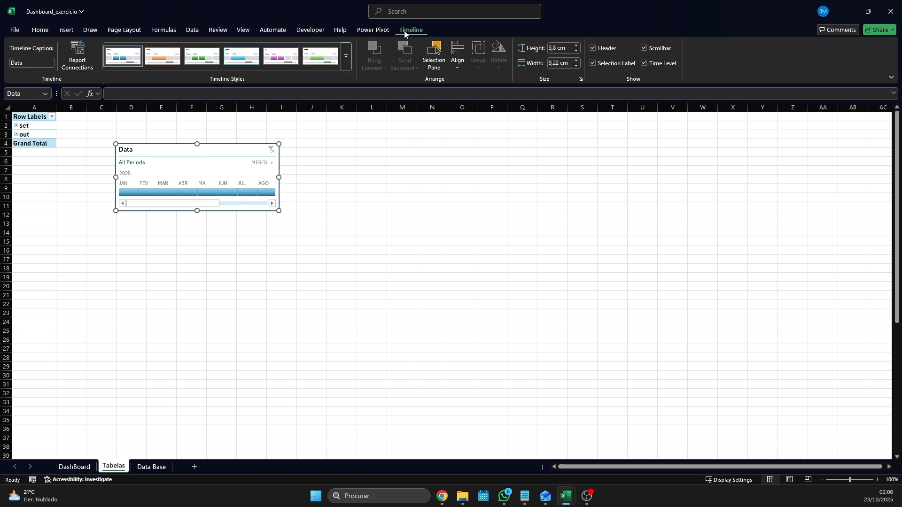
click(594, 48)
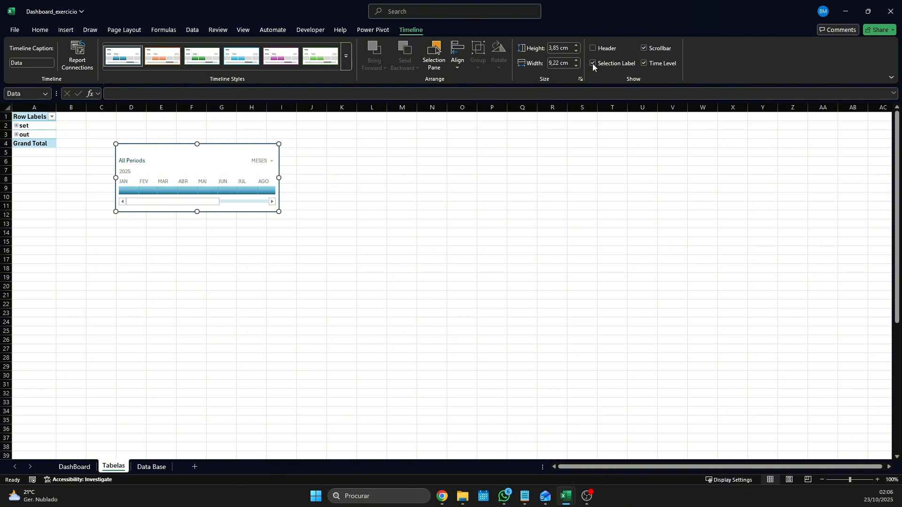
click(593, 63)
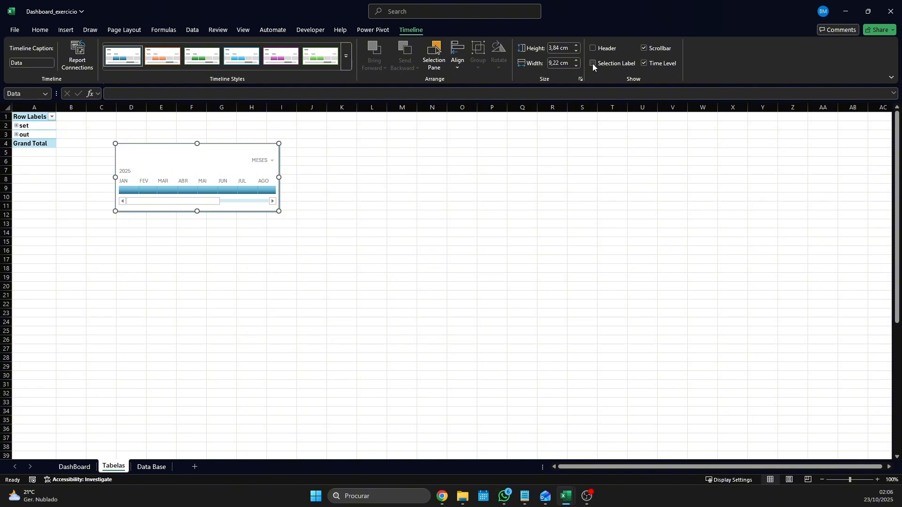
click(644, 48)
click(645, 48)
click(645, 63)
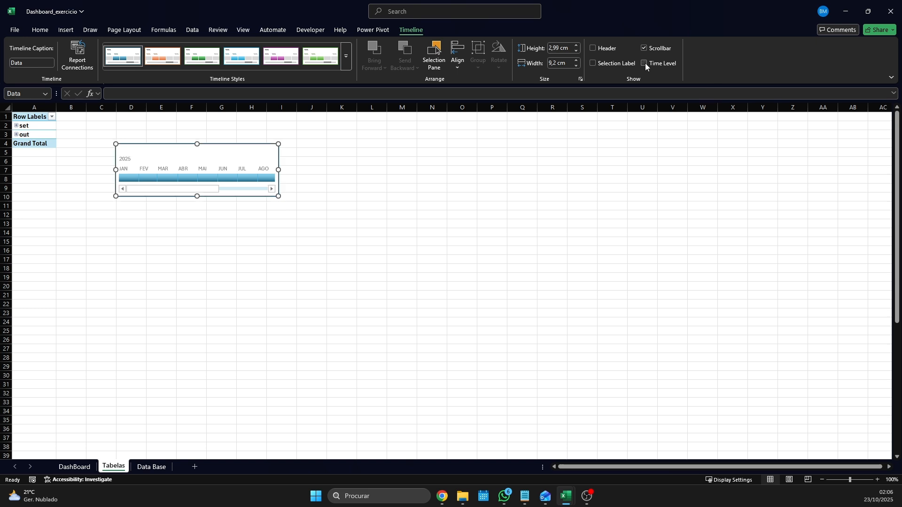
Move the timeline up beside the months PivotTable, level with its first row.
right_click(217, 151)
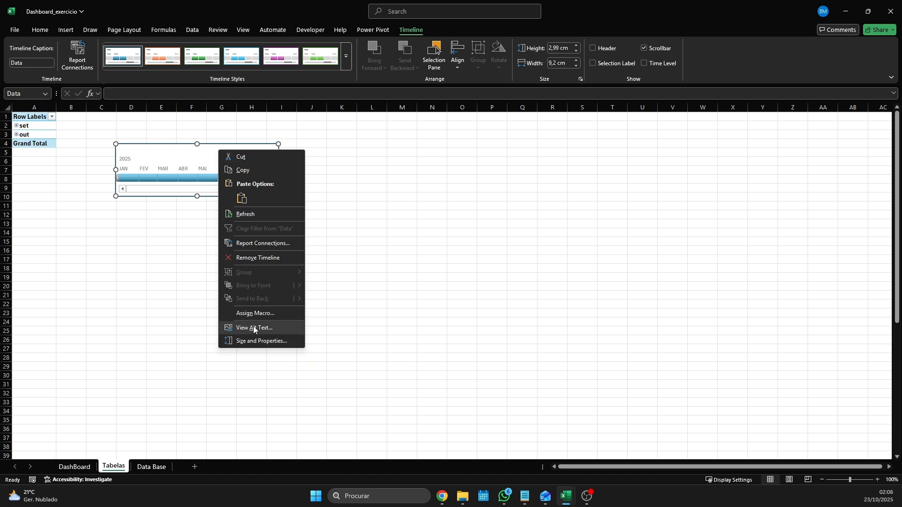
click(142, 156)
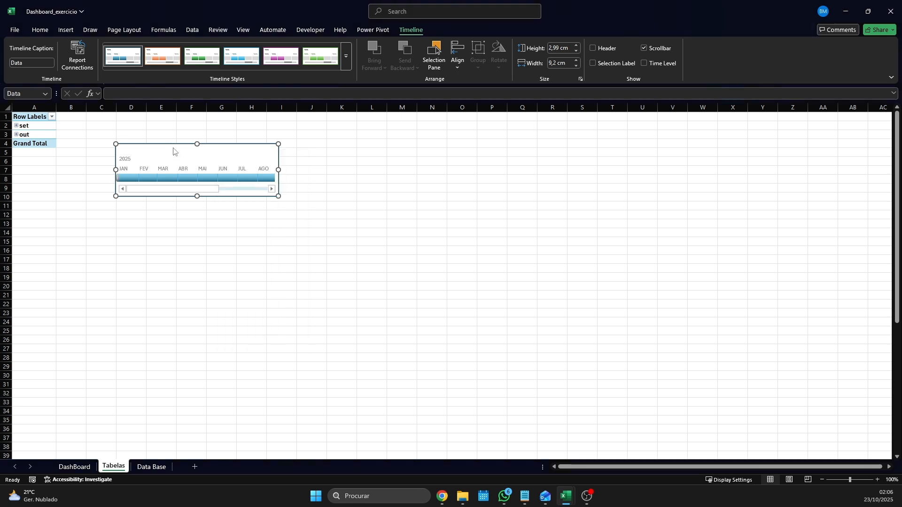
drag(176, 146, 129, 125)
mouse_move(132, 115)
mouse_down()
mouse_move(135, 125)
mouse_move(84, 156)
mouse_move(151, 120)
mouse_move(141, 115)
mouse_up()
Insert two blank rows above the PivotTable and one blank column before it.
click(4, 116)
right_click(4, 116)
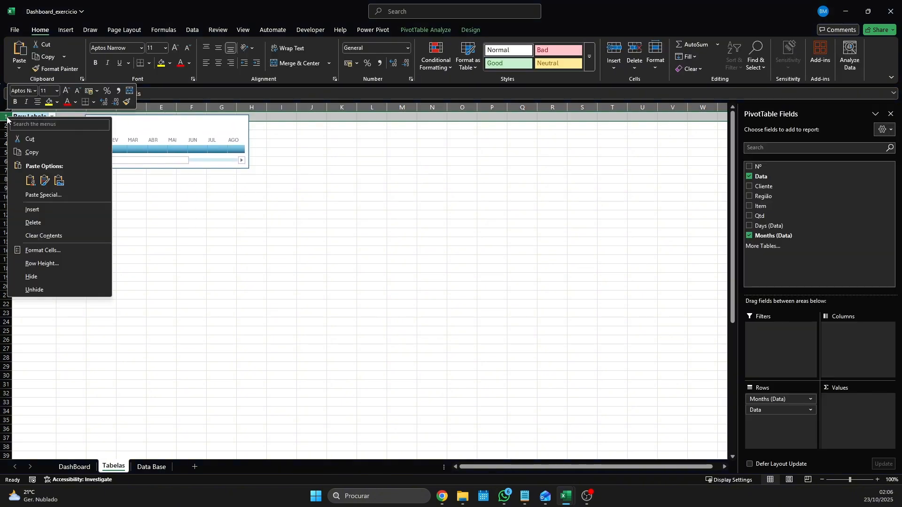
click(45, 207)
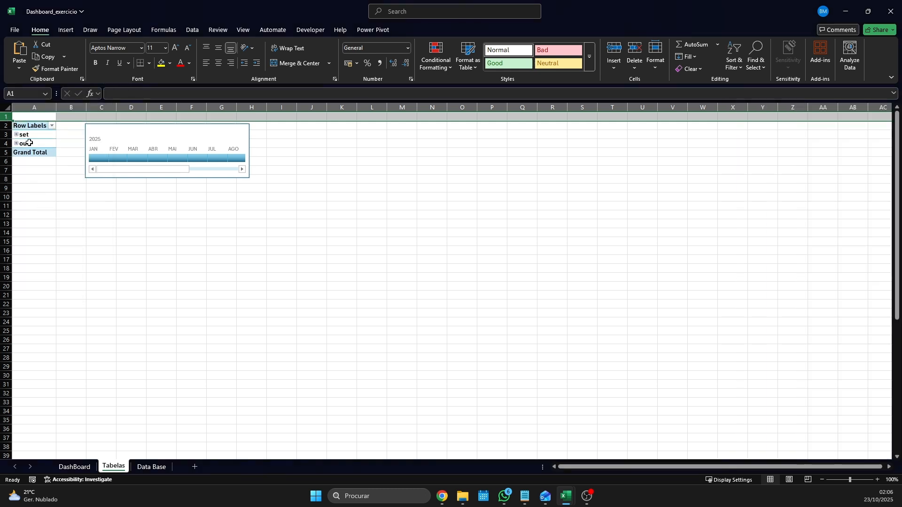
right_click(4, 116)
click(45, 209)
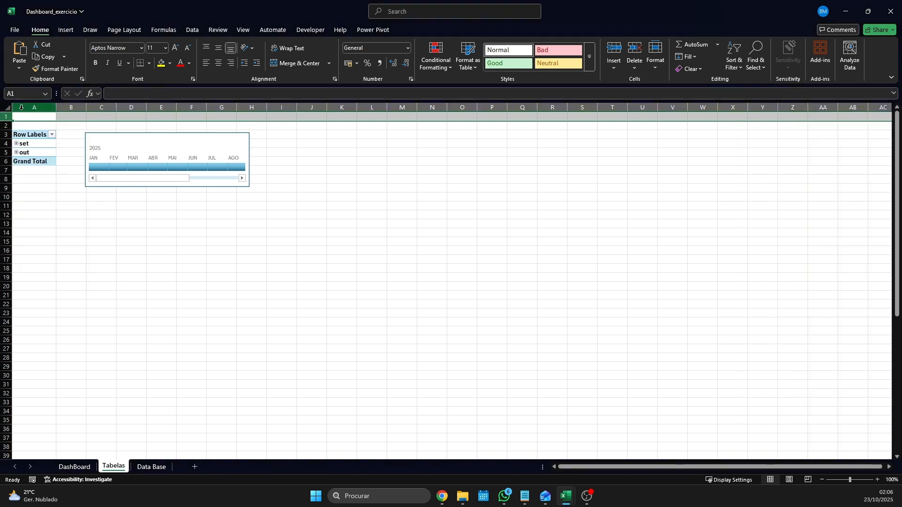
right_click(24, 107)
click(49, 202)
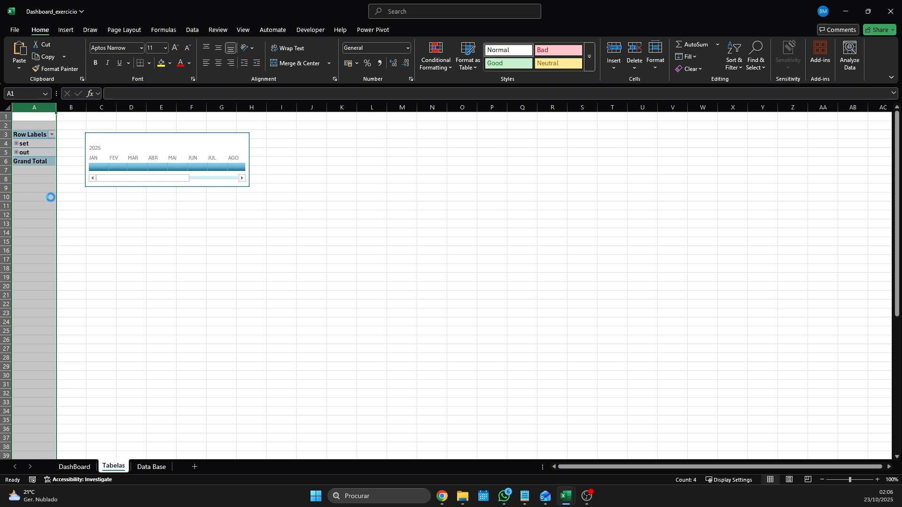
click(130, 228)
Nudge the timeline closer to the PivotTable and hide its scrollbar.
click(151, 140)
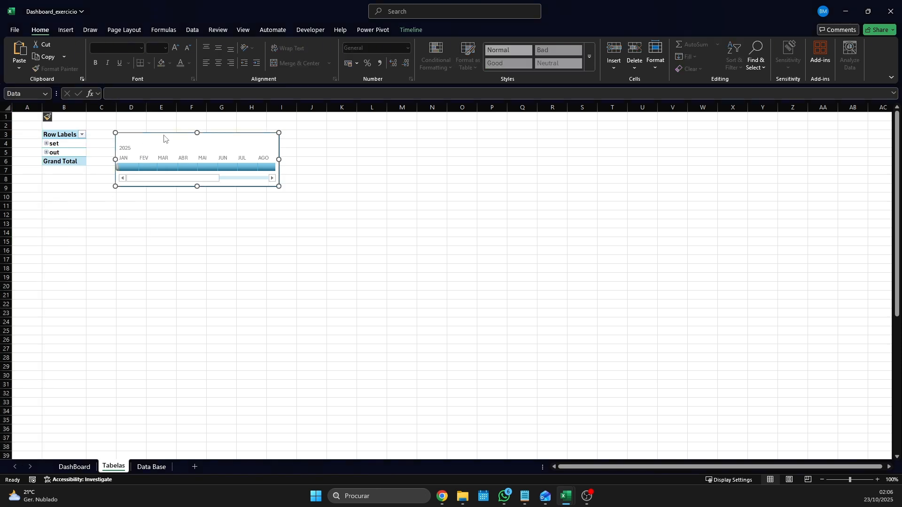
drag(171, 136, 164, 133)
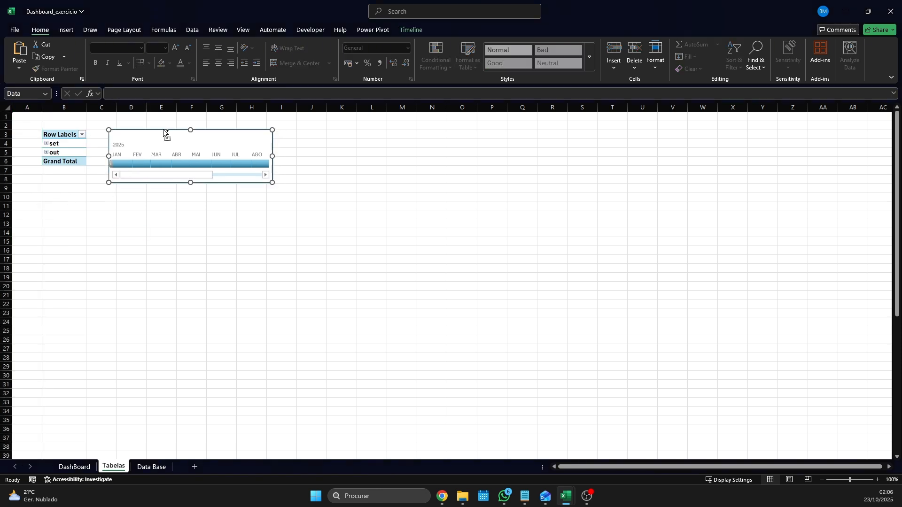
click(411, 30)
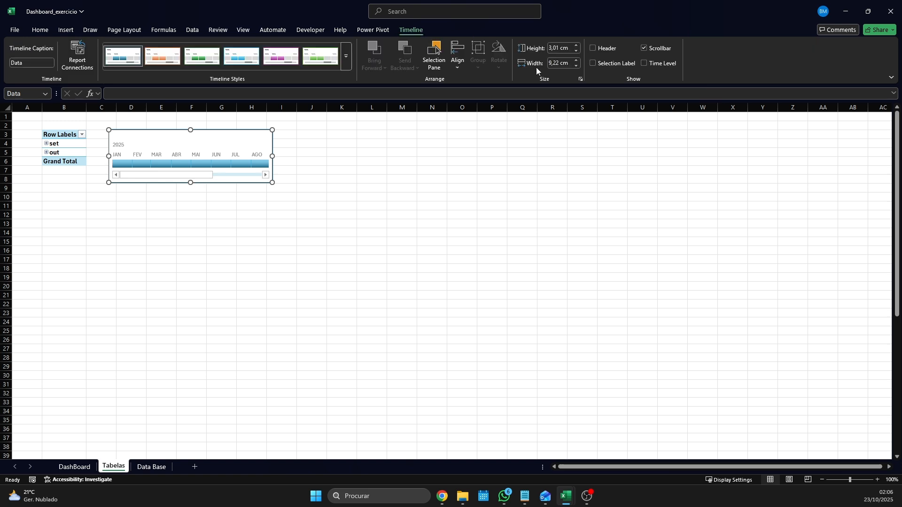
click(644, 49)
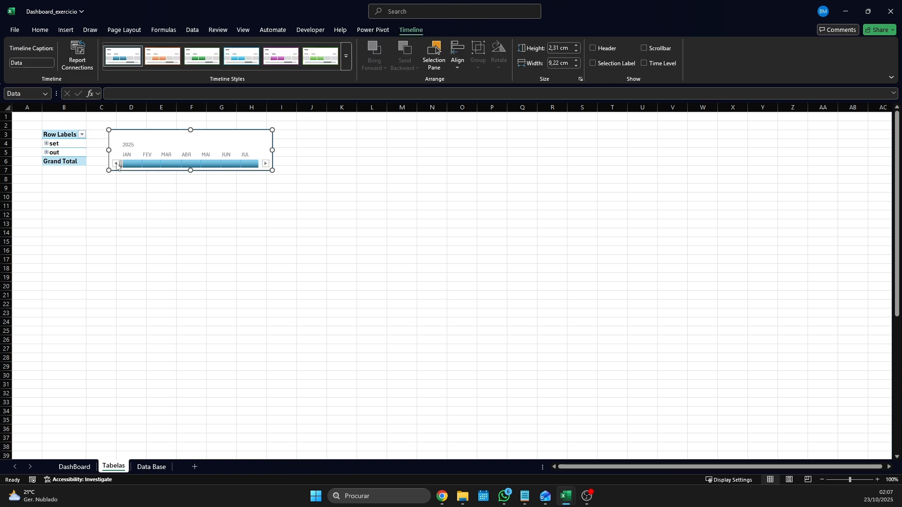
mouse_move(121, 163)
mouse_down()
mouse_move(220, 163)
mouse_move(115, 159)
mouse_up()
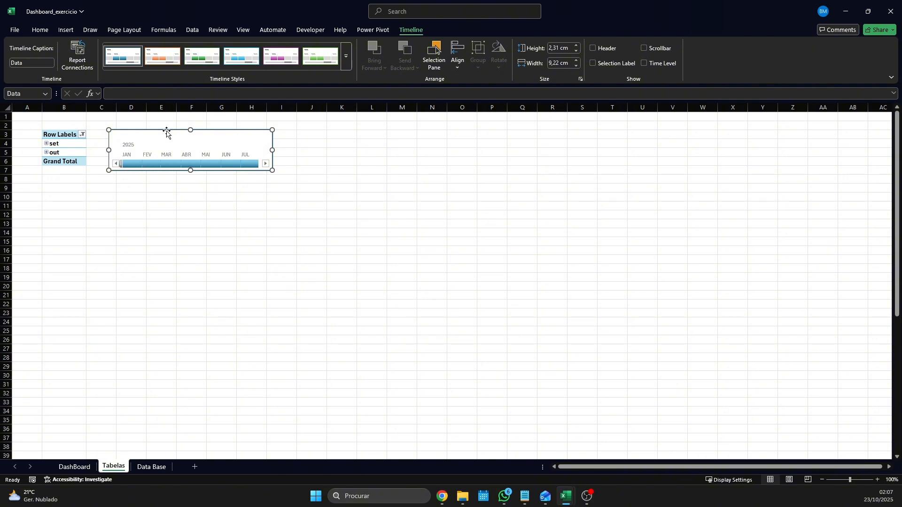
Paste a copy of the timeline on the DashBoard sheet, place it near the white panel's lower edge and extend the panel down.
click(75, 467)
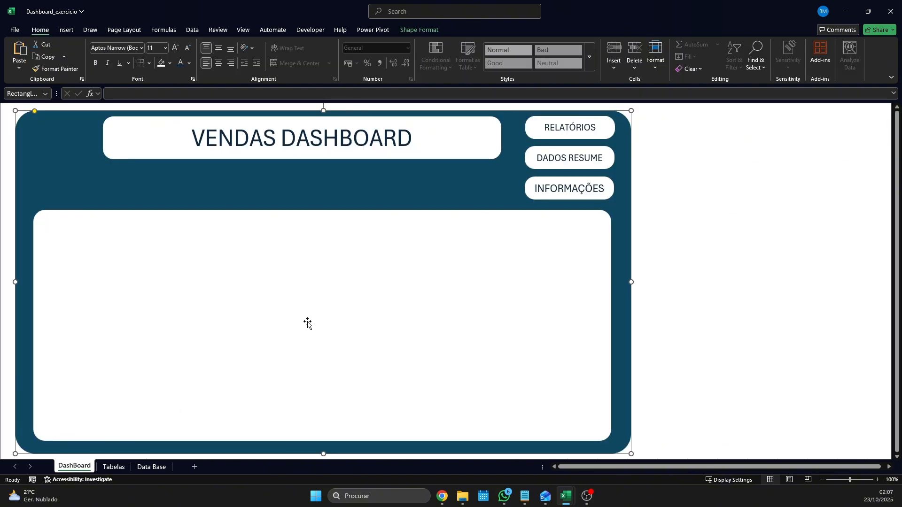
key(ctrl+v)
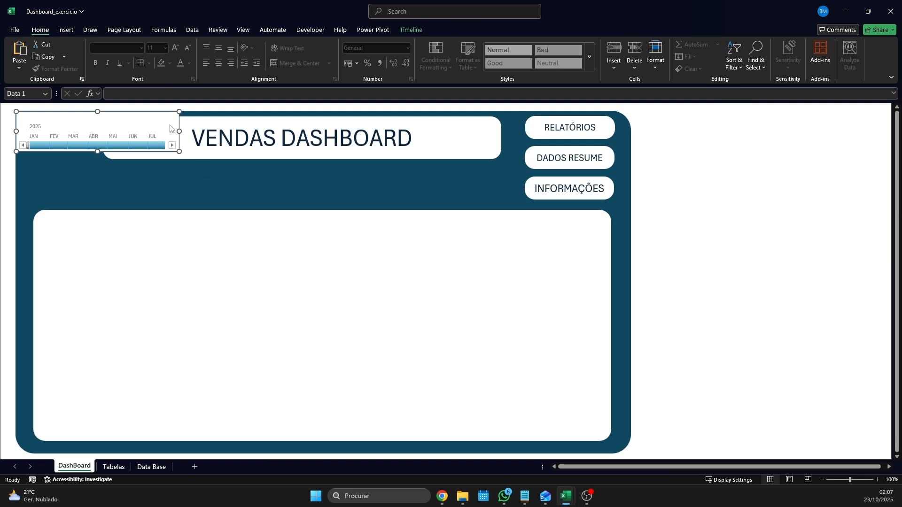
drag(150, 111, 327, 452)
click(321, 398)
click(383, 427)
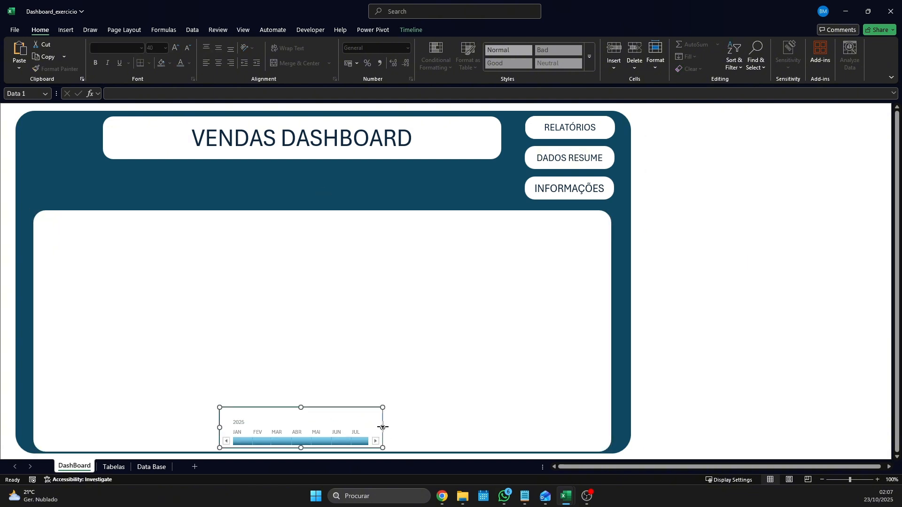
Resize the dashboard timeline so that it just fits all the months from JAN to DEZ.
drag(383, 427, 585, 428)
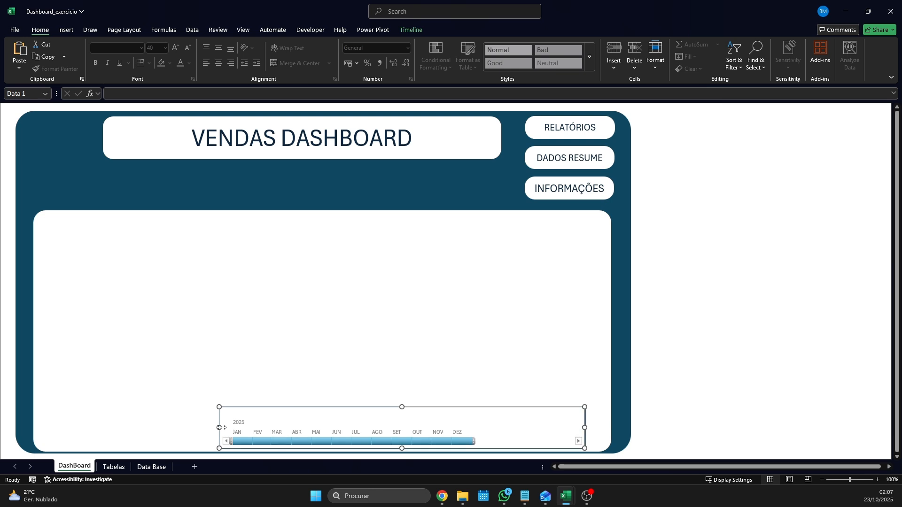
drag(219, 428, 45, 428)
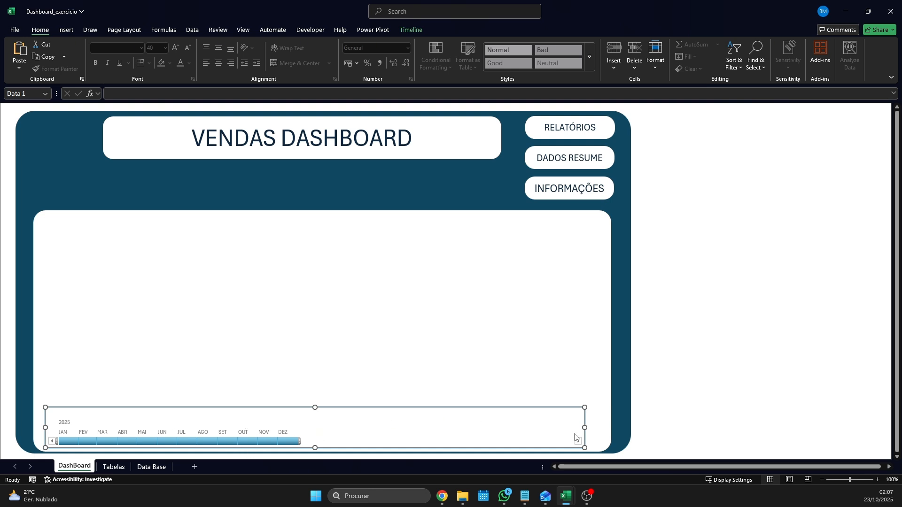
drag(585, 428, 304, 434)
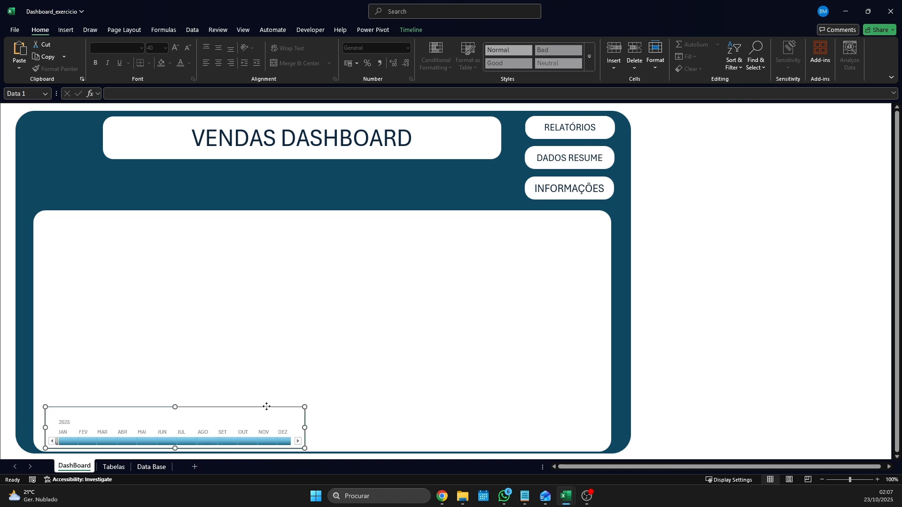
Centre the dashboard timeline along the white panel's lower edge, about 15.12 cm wide and 2.54 cm high.
drag(267, 407, 458, 403)
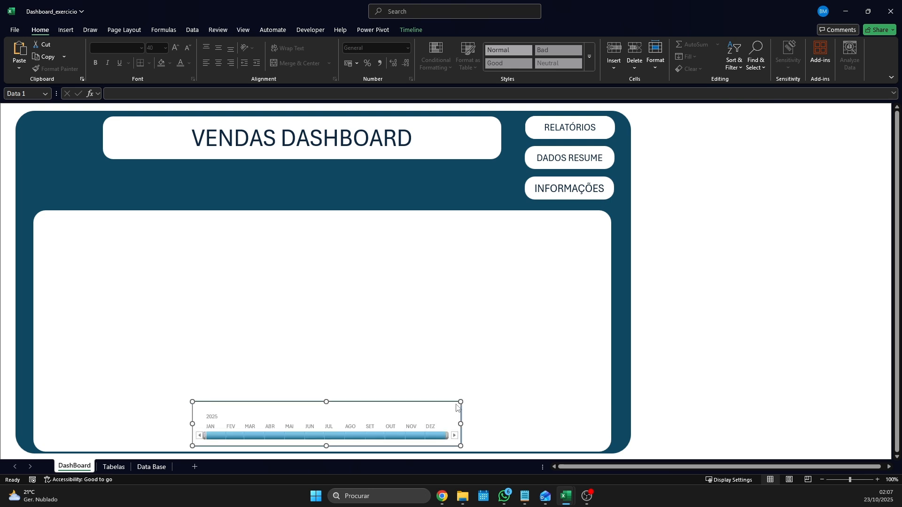
drag(355, 403, 347, 406)
click(380, 374)
click(369, 403)
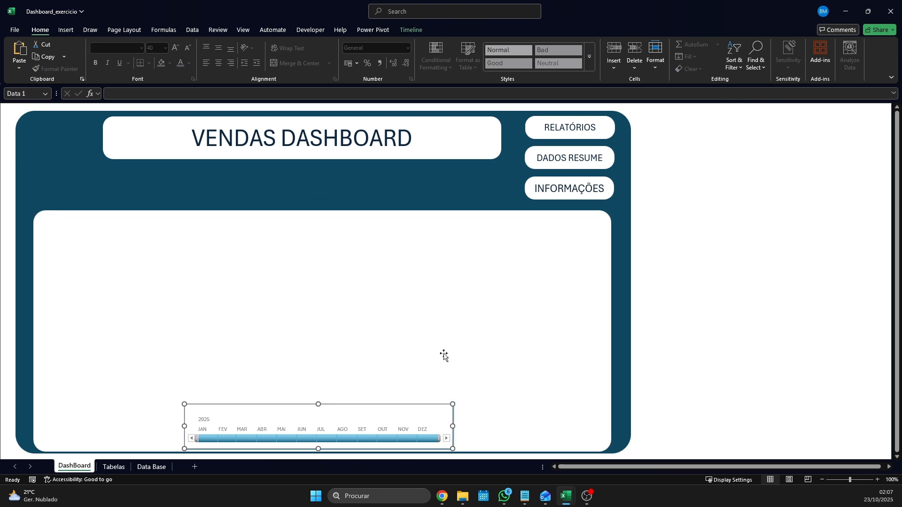
Open the gallery of timeline styles for the dashboard timeline.
click(410, 30)
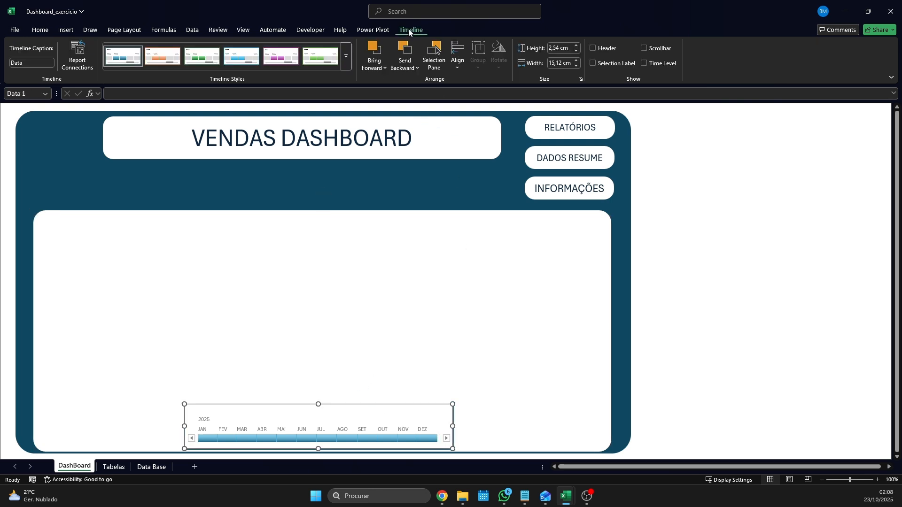
click(346, 56)
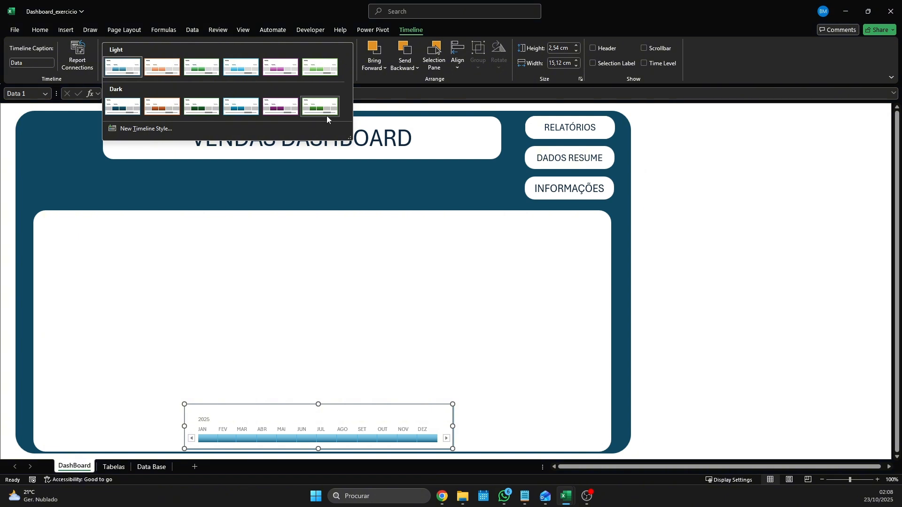
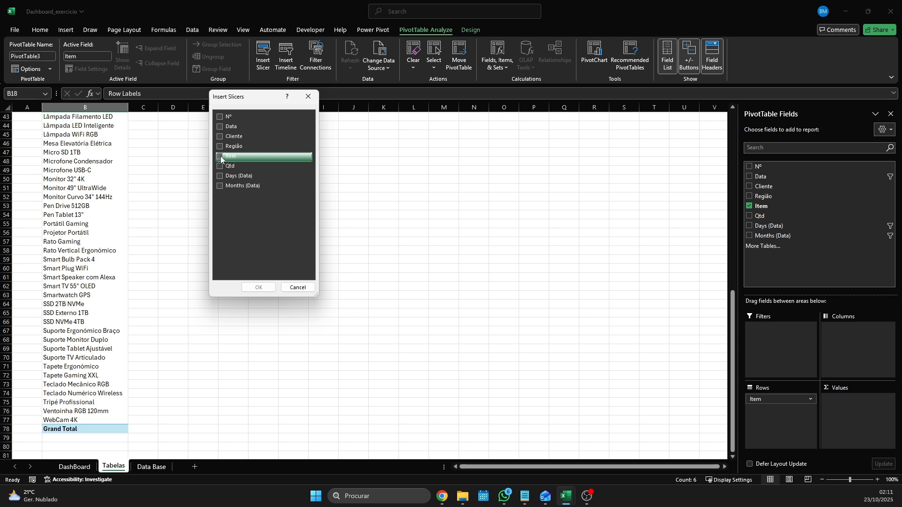
Insert a slicer for the Item field and place it beside the item PivotTable, below the Região slicer.
click(259, 287)
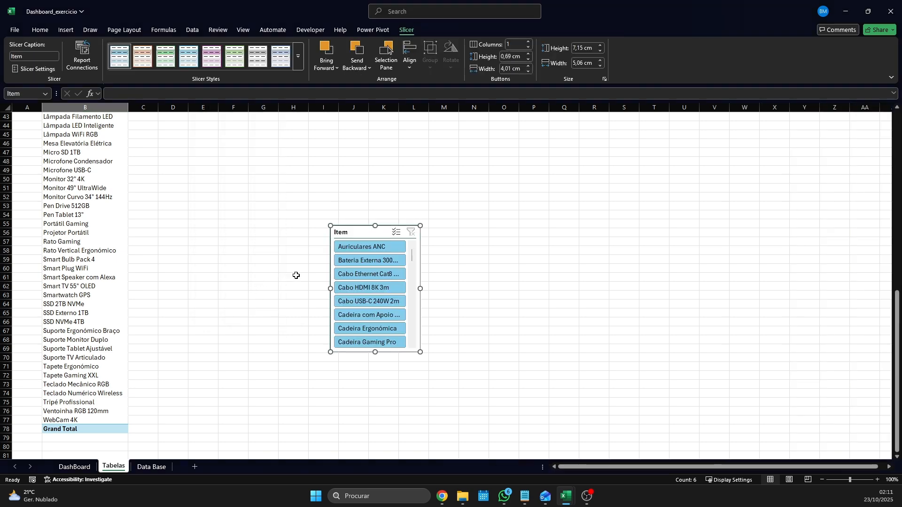
drag(352, 233, 142, 166)
scroll(282, 207, right, 1)
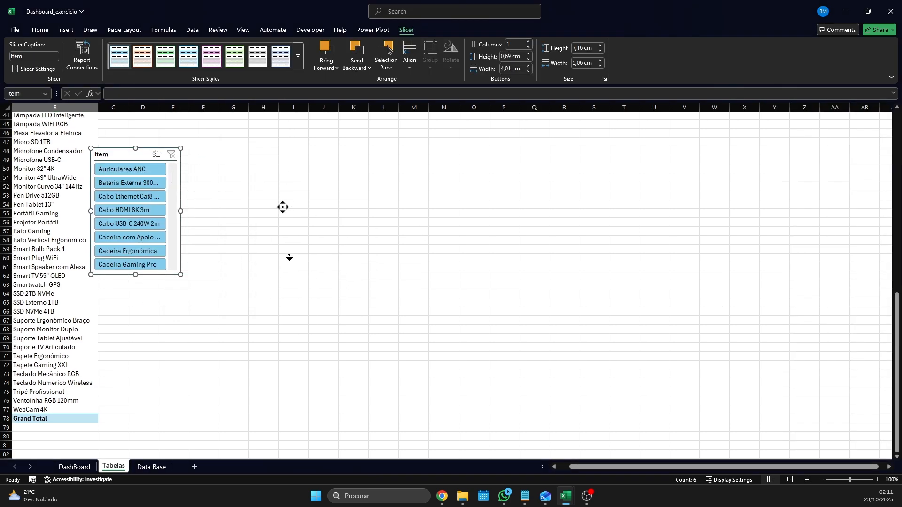
scroll(290, 270, up, 10)
scroll(311, 238, down, 1)
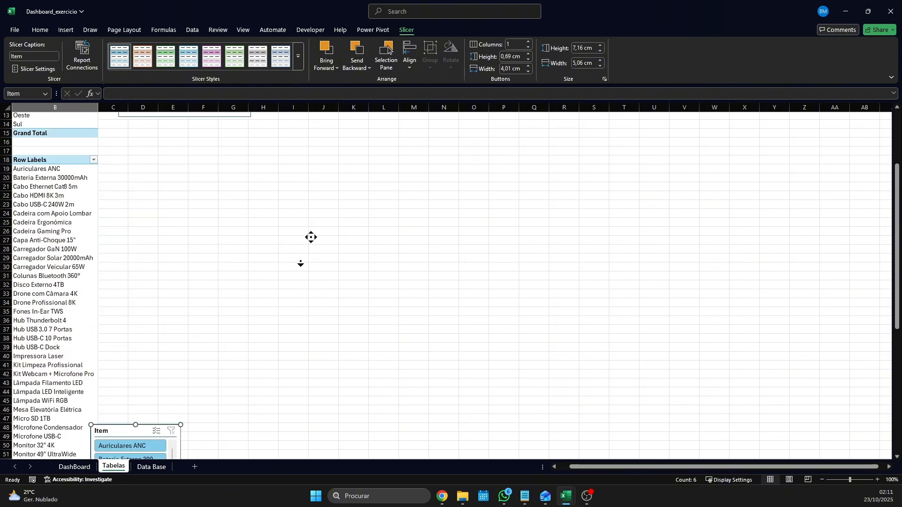
drag(116, 416, 154, 146)
drag(896, 190, 895, 134)
drag(146, 271, 138, 272)
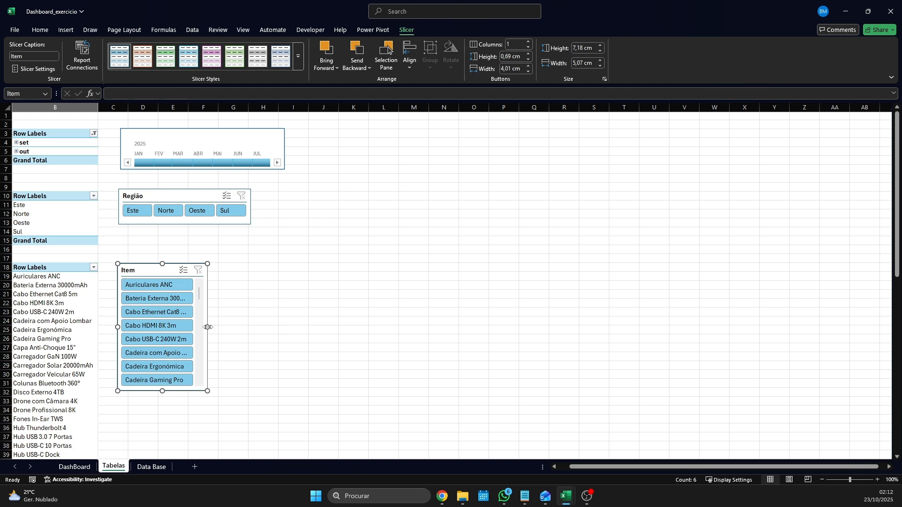
Widen the Item slicer to about 6.57 cm and arrange its buttons in 3 columns.
drag(207, 327, 234, 327)
click(529, 42)
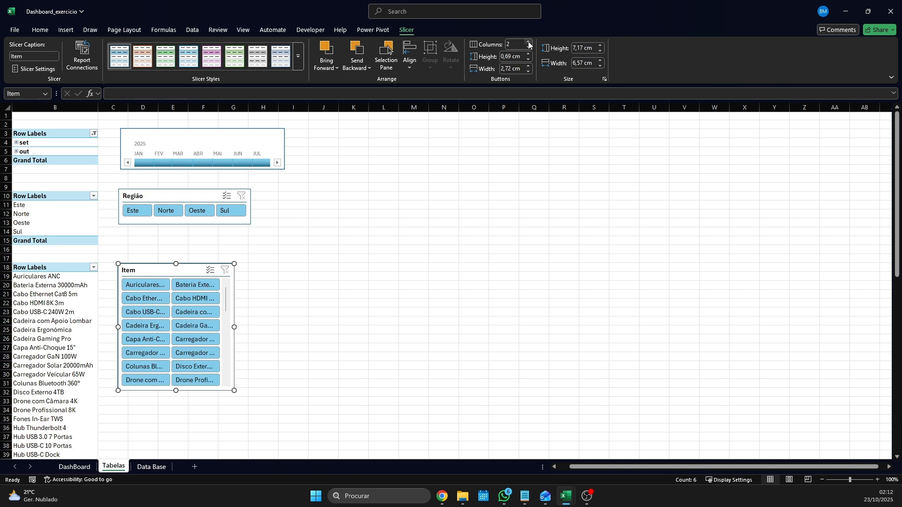
click(529, 42)
click(529, 48)
click(529, 42)
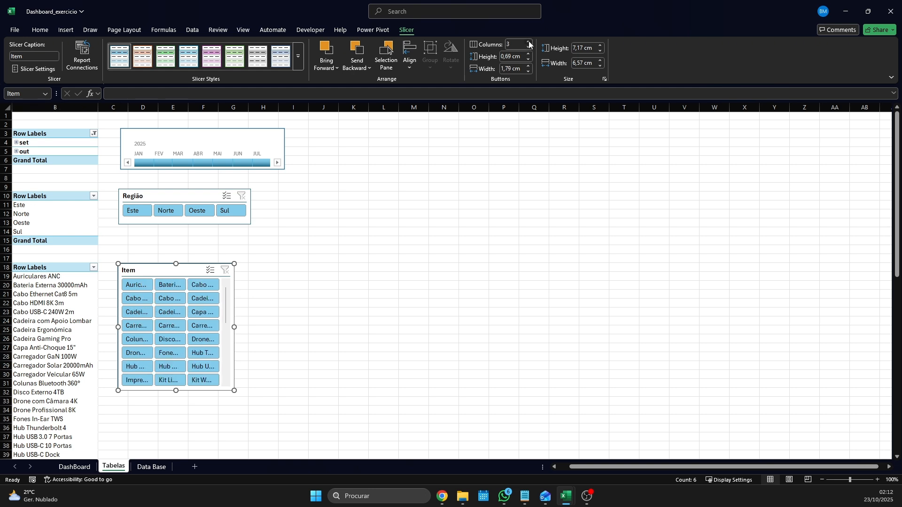
Arrange the Item slicer's buttons in 1 column and set its width to about 6.16 cm.
drag(235, 327, 338, 326)
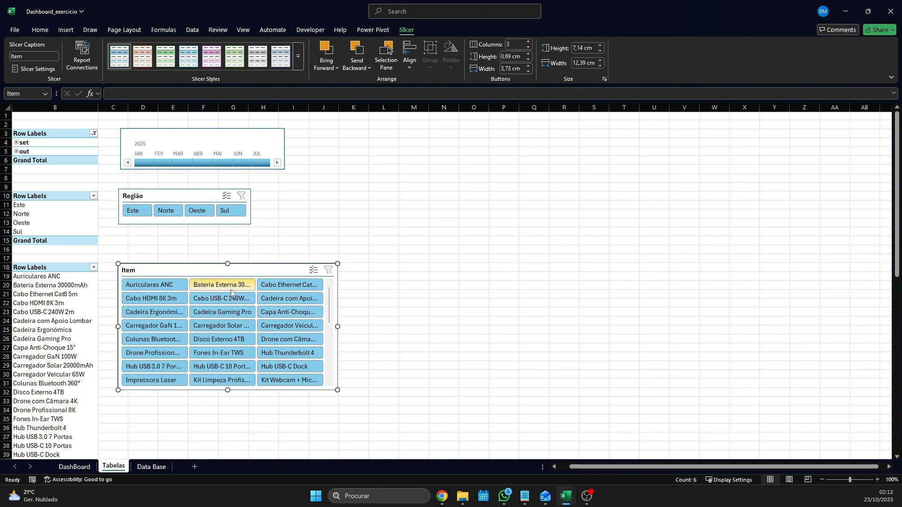
click(529, 47)
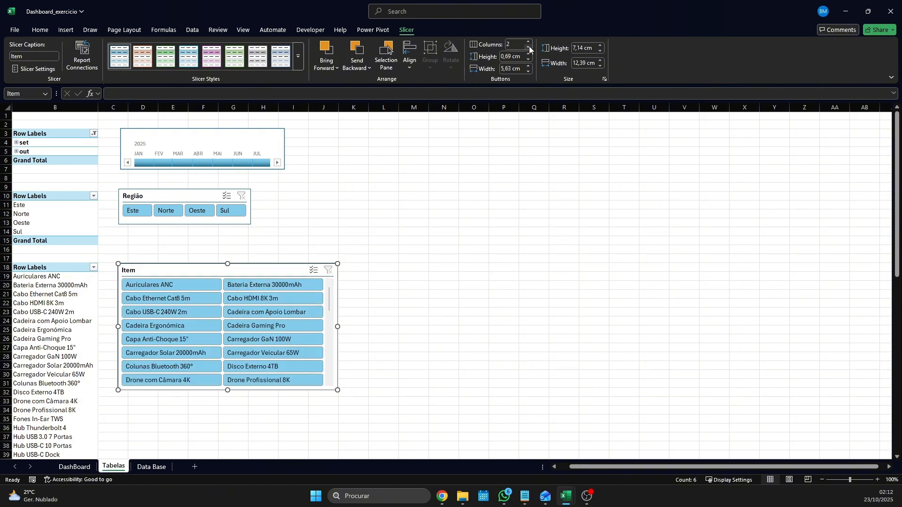
click(529, 48)
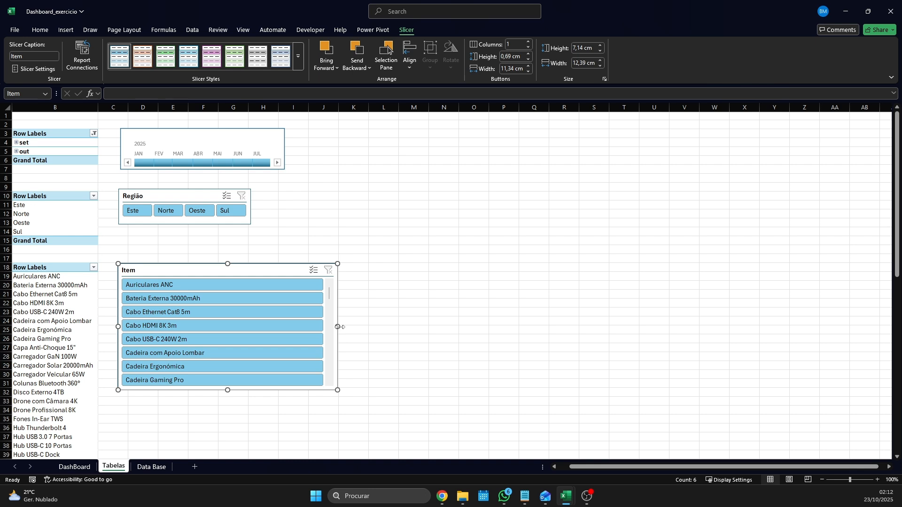
drag(338, 327, 227, 328)
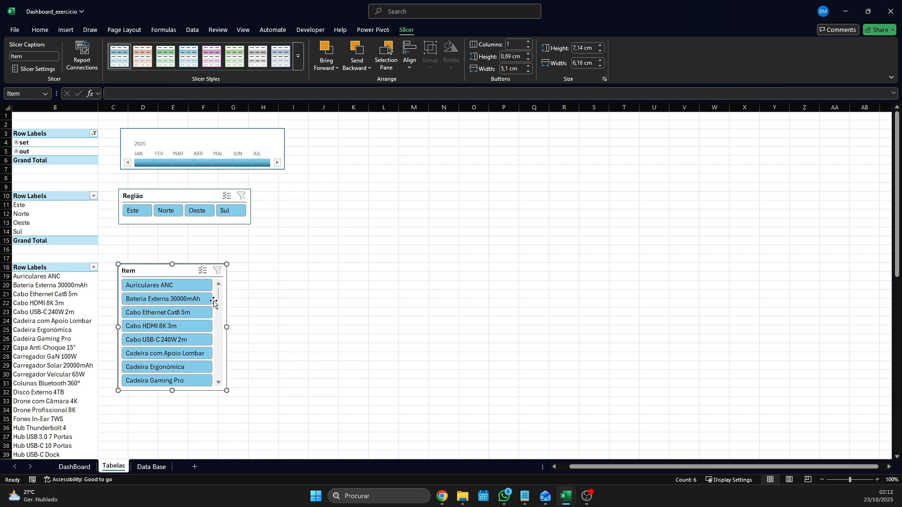
Paste a copy of the Item slicer into the DashBoard sheet below the Região slicer and narrow it to about 5.14 cm.
click(73, 466)
key(ctrl+v)
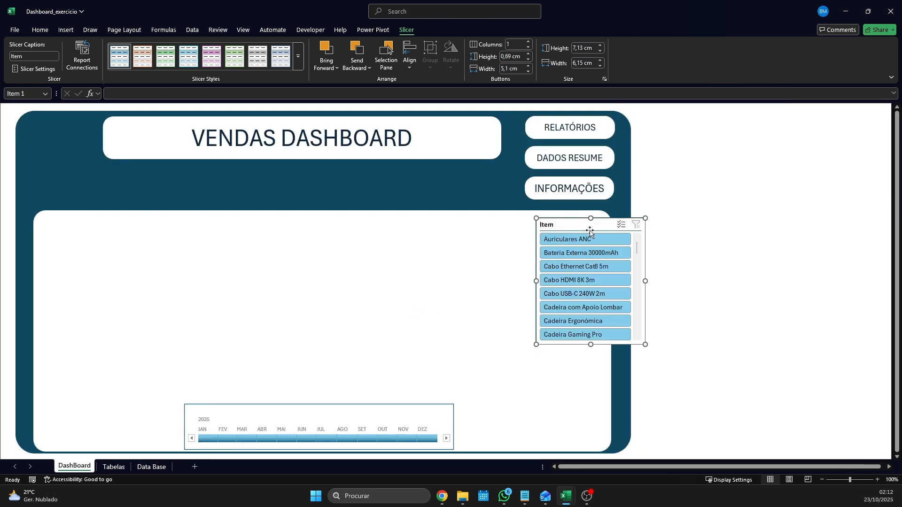
drag(584, 221, 558, 300)
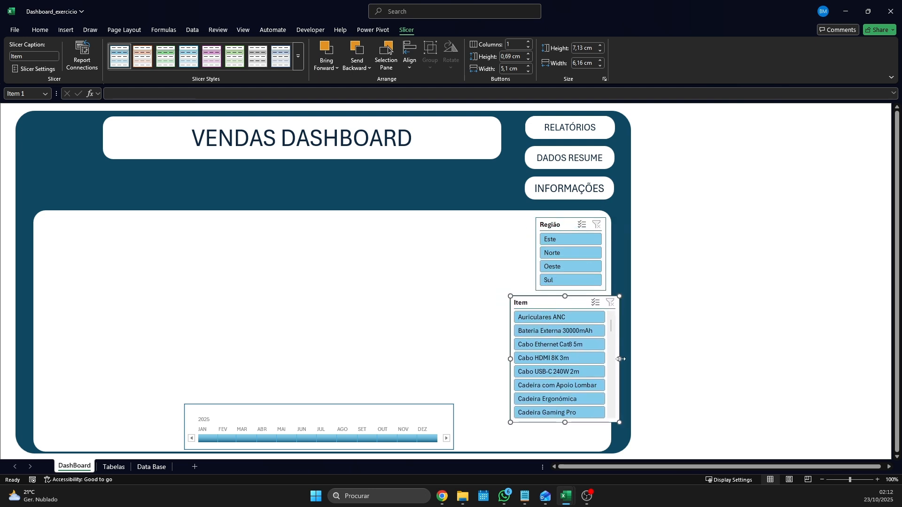
drag(619, 359, 600, 361)
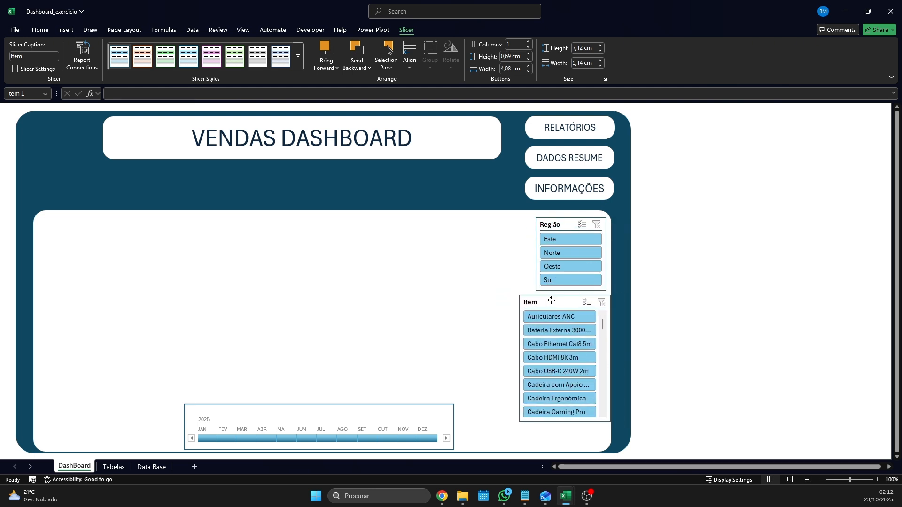
Widen the dashboard's Região slicer to about 5.15 cm and align the Item slicer directly beneath it.
drag(541, 301, 543, 320)
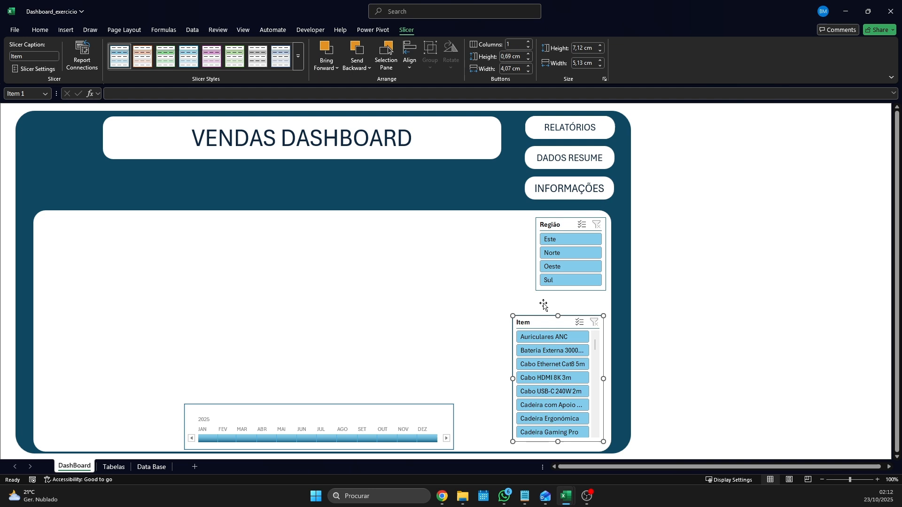
click(536, 240)
drag(534, 253, 513, 255)
drag(559, 319, 556, 300)
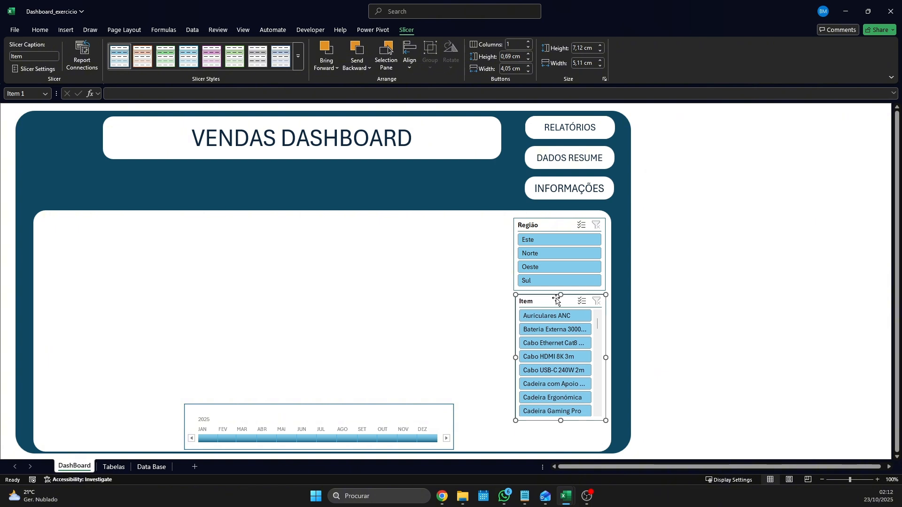
Move the Região slicer beneath the dashboard title, arrange its buttons in 2 columns and reduce its height to about 2.55 cm.
drag(550, 223, 460, 173)
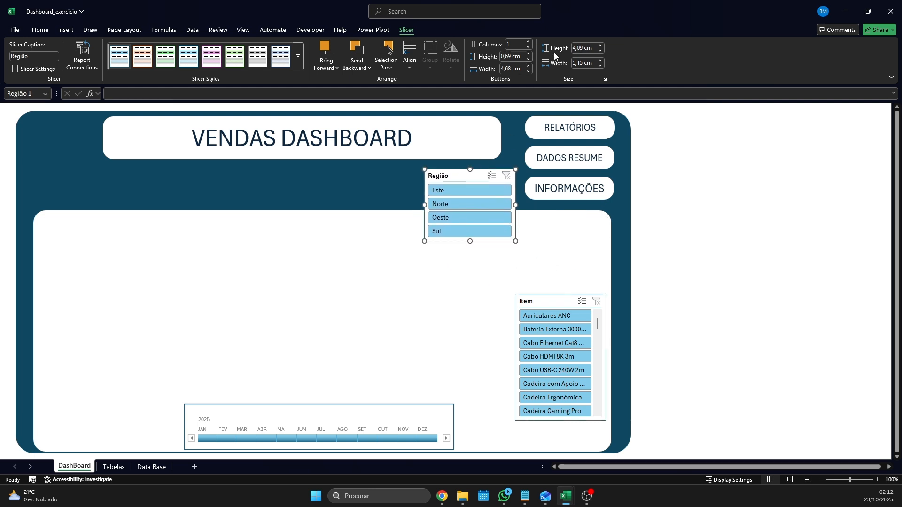
click(529, 42)
click(529, 42)
click(529, 41)
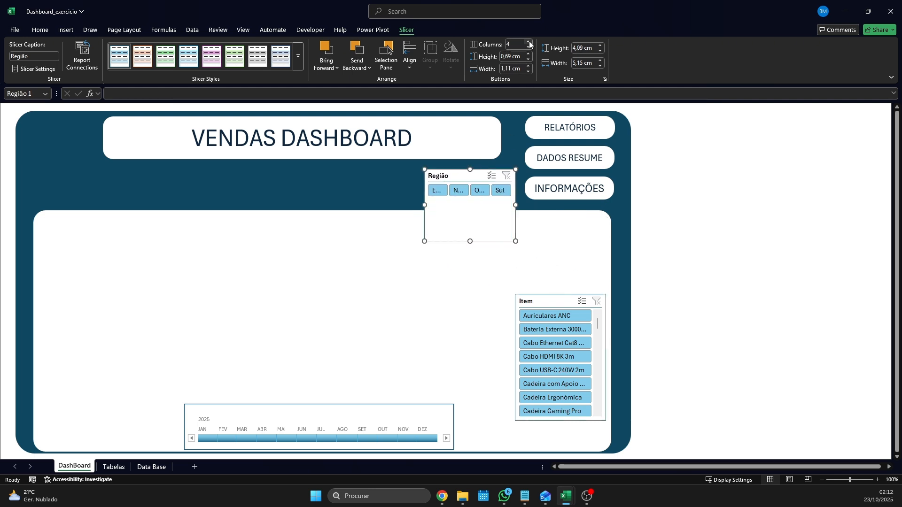
click(529, 47)
click(528, 48)
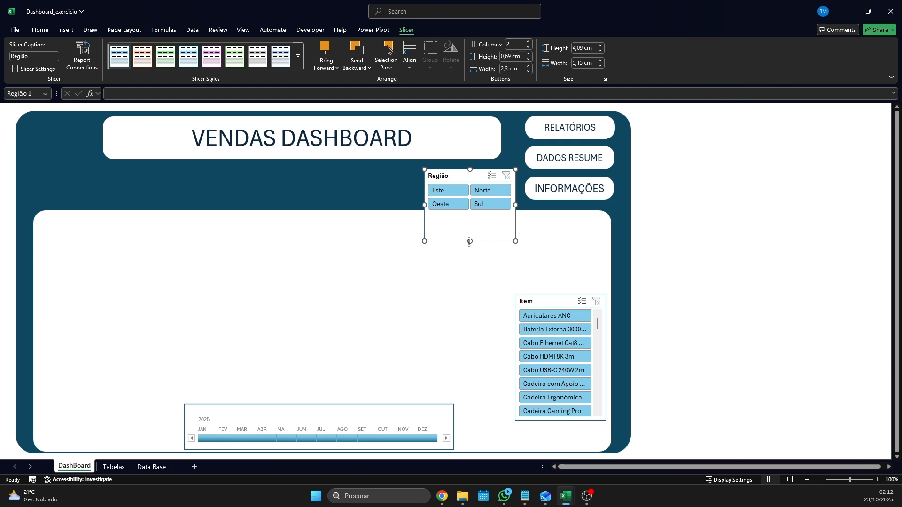
drag(470, 241, 475, 181)
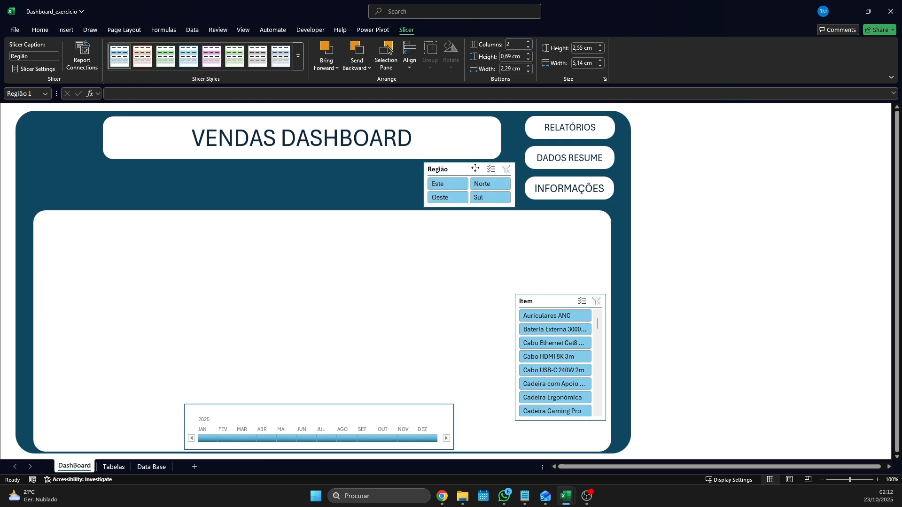
Place the Item slicer beside the Região slicer under the title, with 3 columns, about 10.48 cm wide and 2.42 cm high.
drag(558, 303, 370, 170)
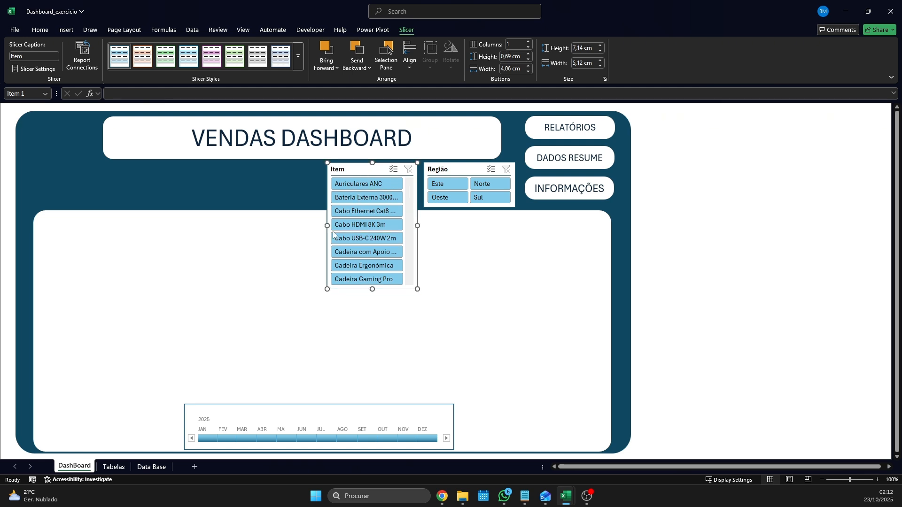
drag(320, 226, 232, 226)
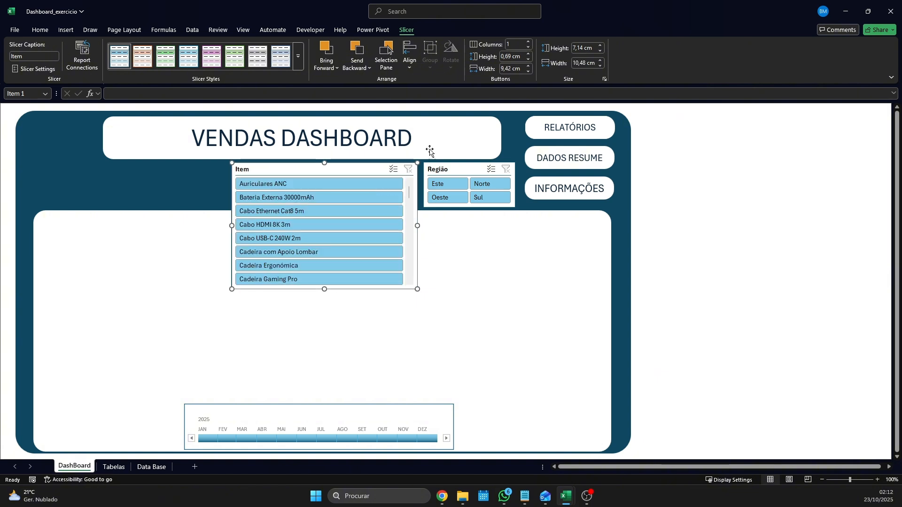
click(528, 42)
click(528, 42)
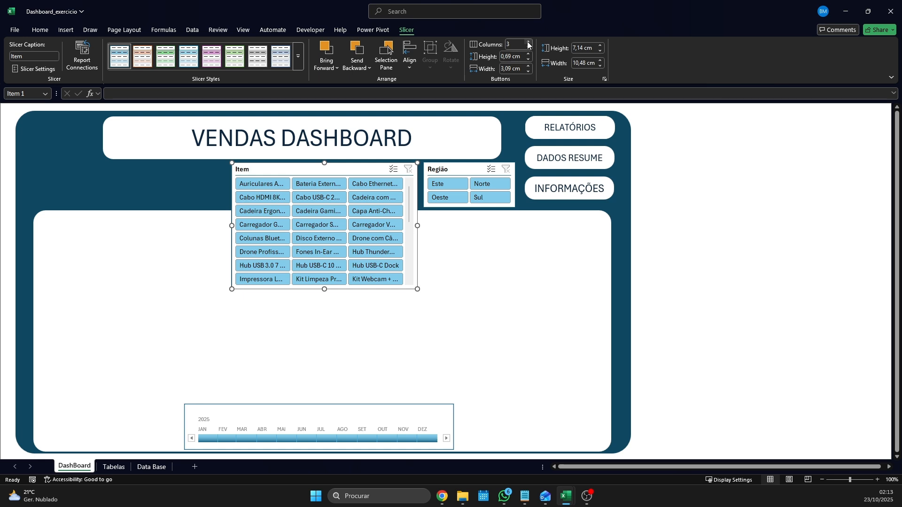
drag(324, 289, 337, 206)
scroll(379, 187, down, 10)
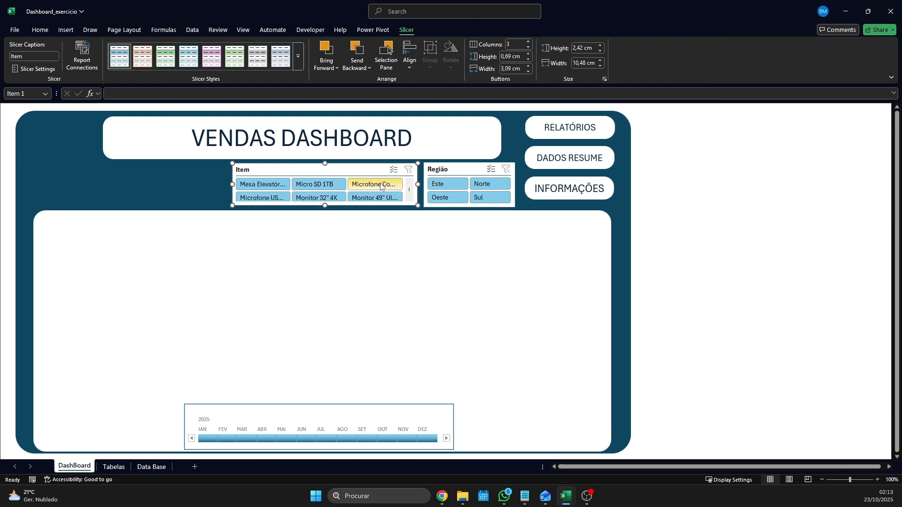
scroll(381, 187, up, 10)
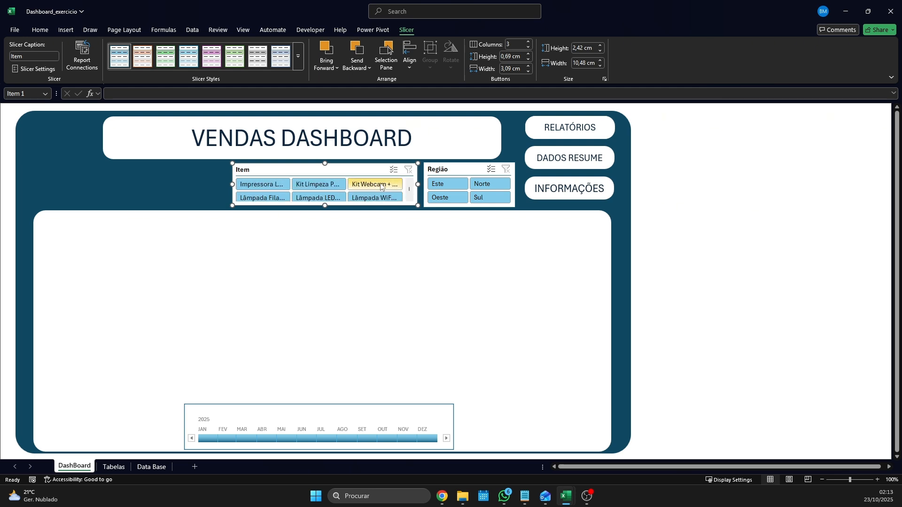
Reduce the height of the VENDAS DASHBOARD title box slightly and widen it to line up with the Região slicer's outer edge.
click(192, 182)
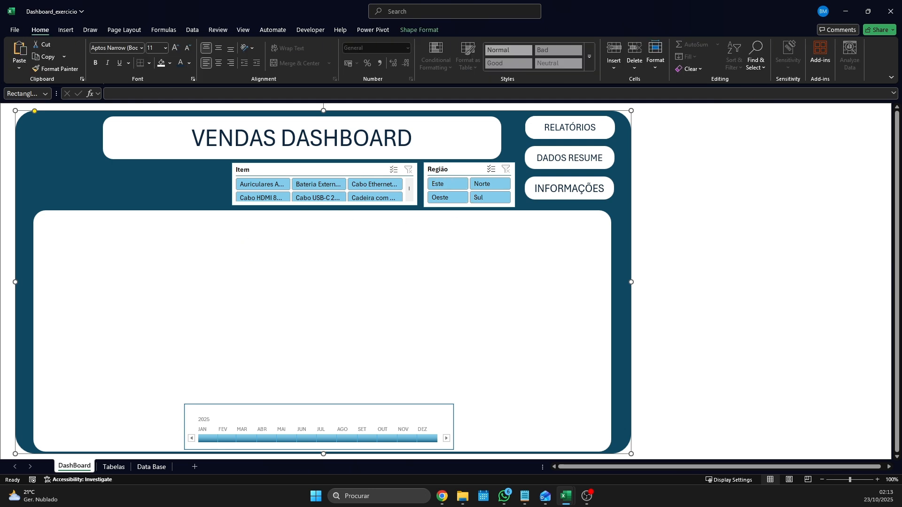
click(428, 142)
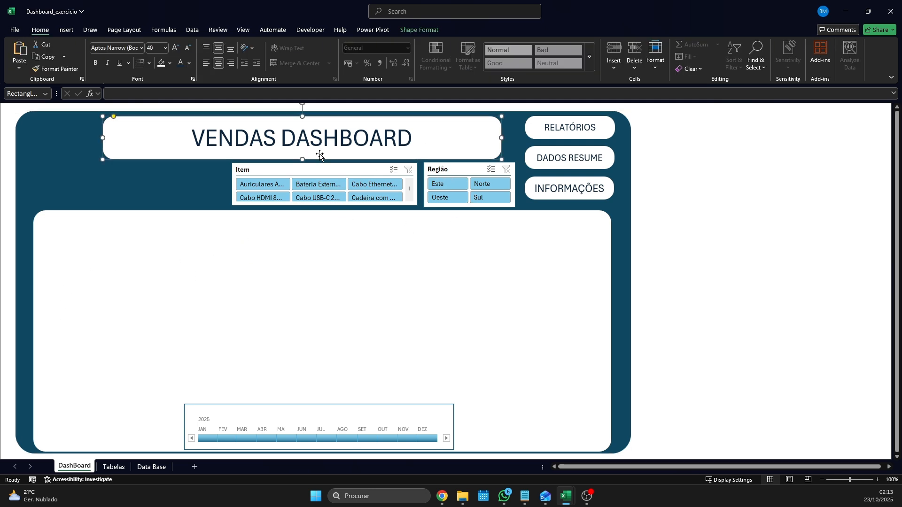
drag(302, 160, 302, 155)
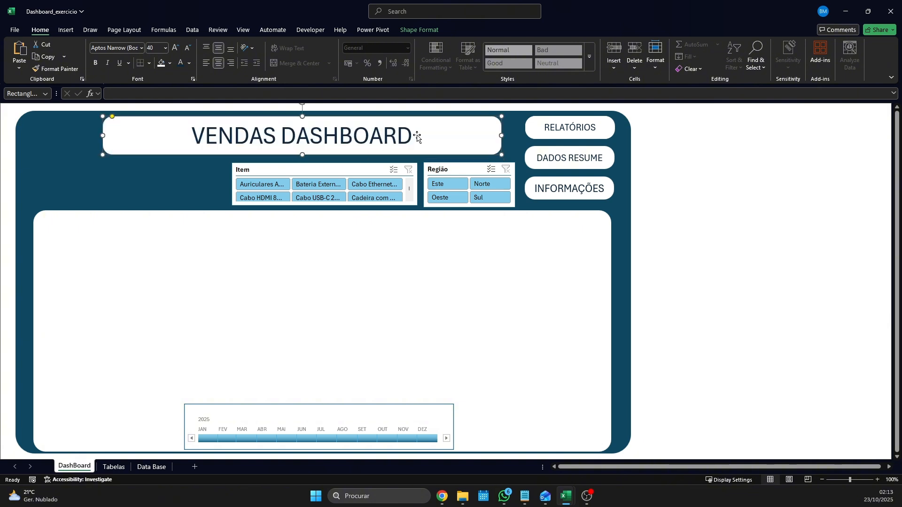
drag(303, 116, 303, 117)
drag(501, 136, 515, 136)
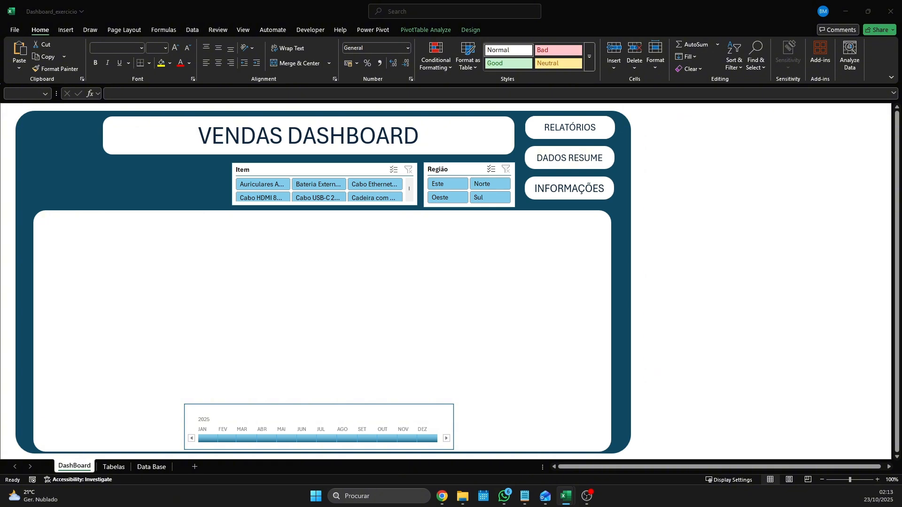
Duplicate the date PivotTable at cell L3 of the Tabelas sheet and remove its Data and Months (Data) fields.
click(115, 468)
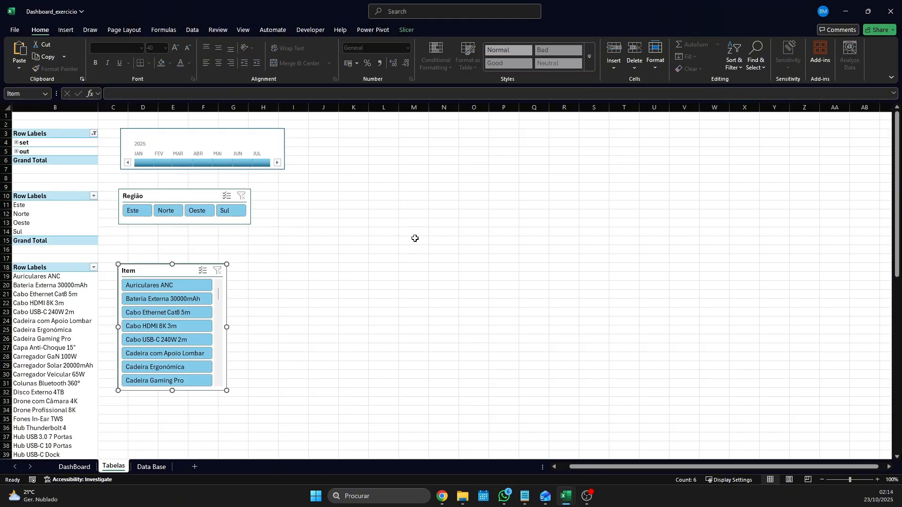
click(414, 240)
drag(19, 133, 67, 161)
key(ctrl+c)
click(392, 135)
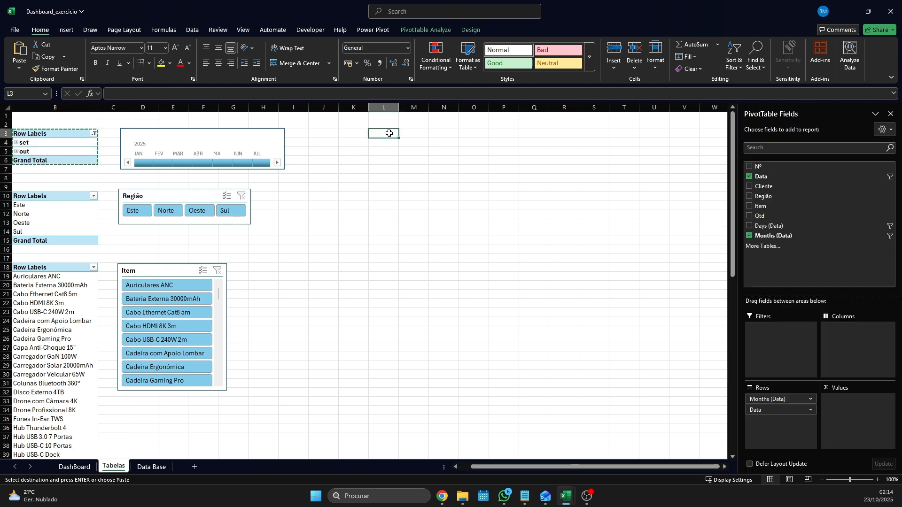
key(ctrl+v)
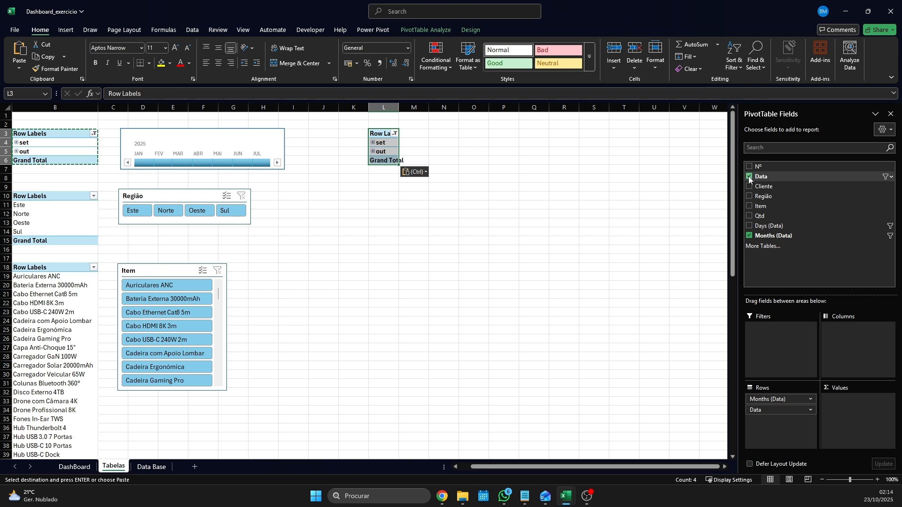
click(750, 176)
click(749, 235)
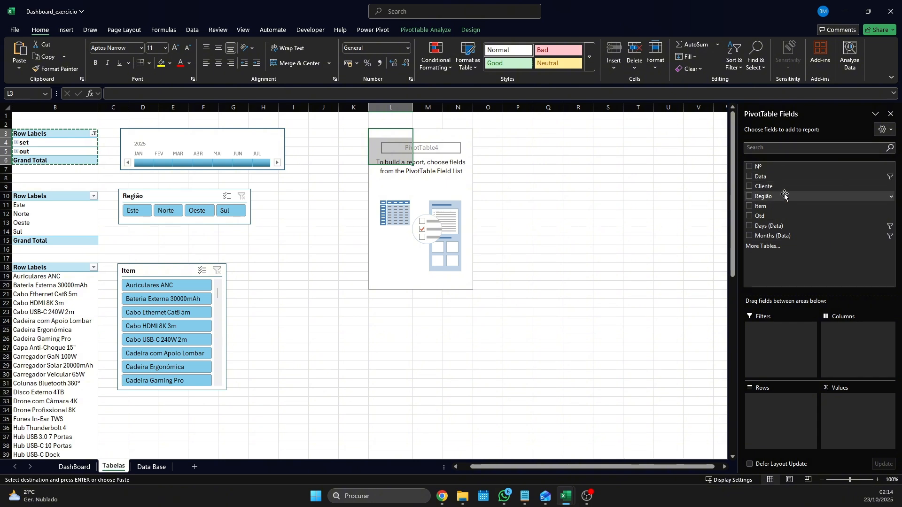
Examine the columns and sales records in the Data Base sheet.
click(78, 469)
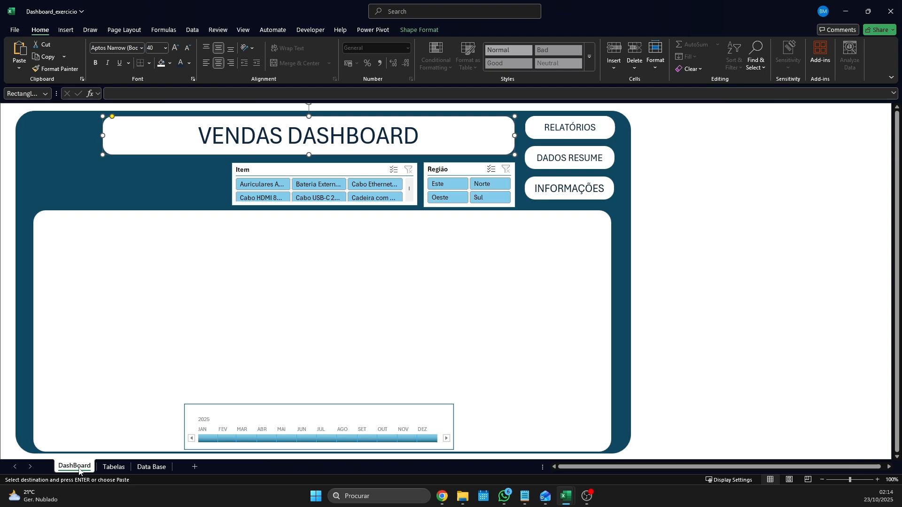
click(111, 468)
click(151, 467)
scroll(418, 261, up, 8)
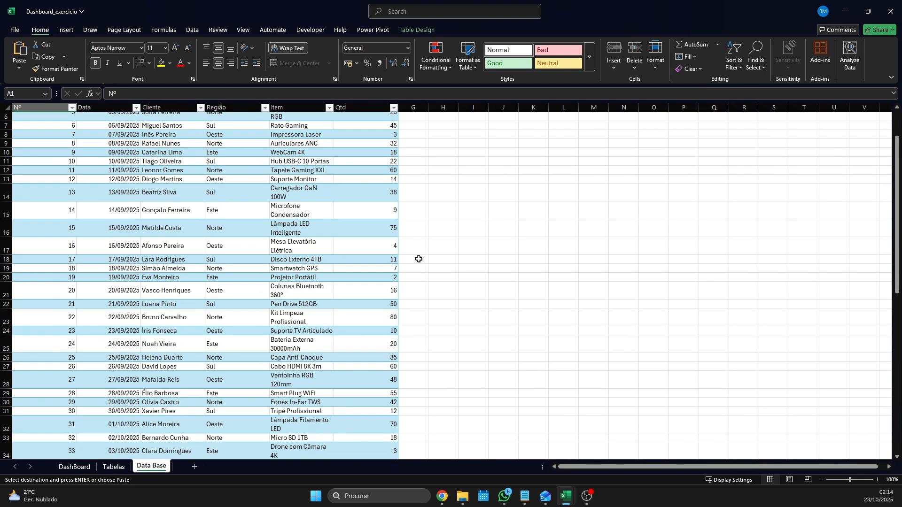
scroll(419, 259, up, 2)
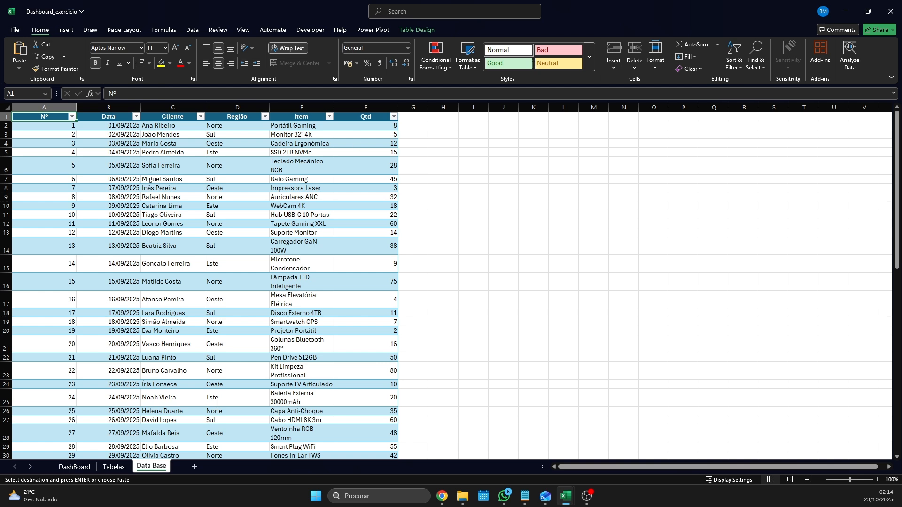
key(alt+Tab)
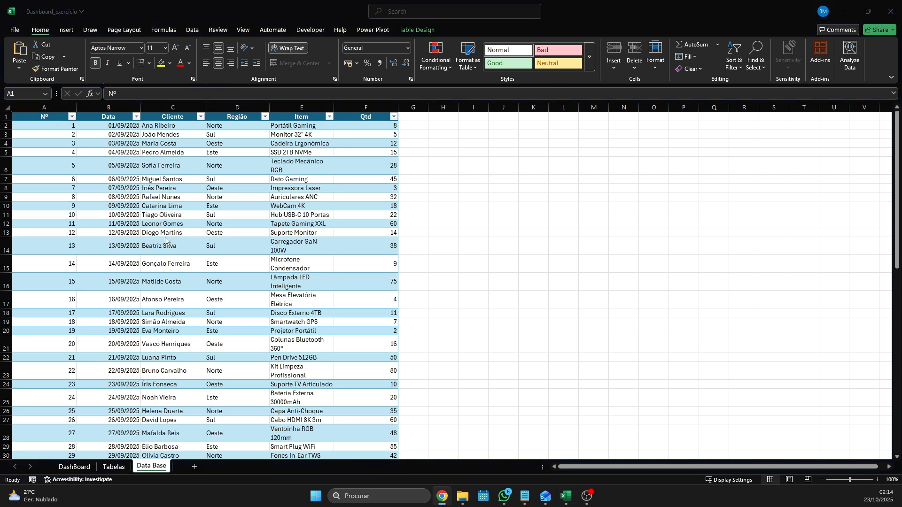
key(alt+Tab)
Clear all records below the header row of the Data Base table, including the cells in columns G and H.
click(29, 127)
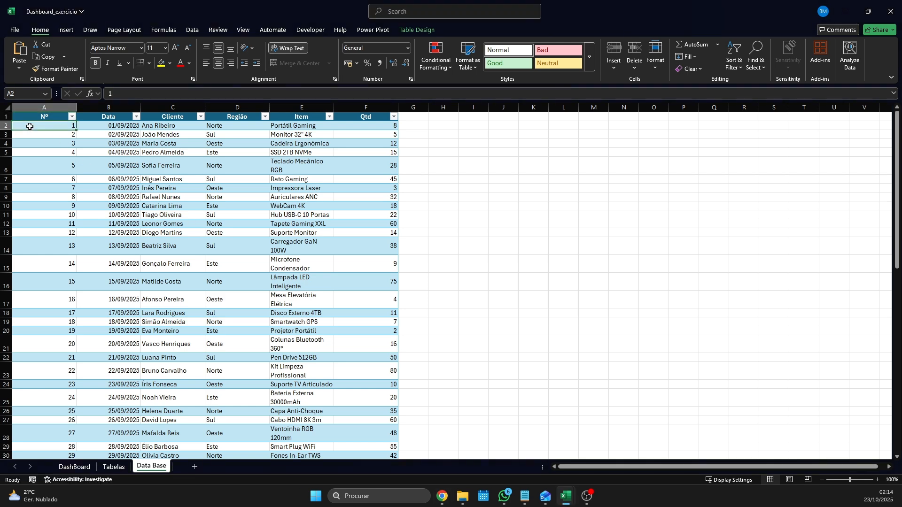
drag(29, 126, 429, 321)
key(Delete)
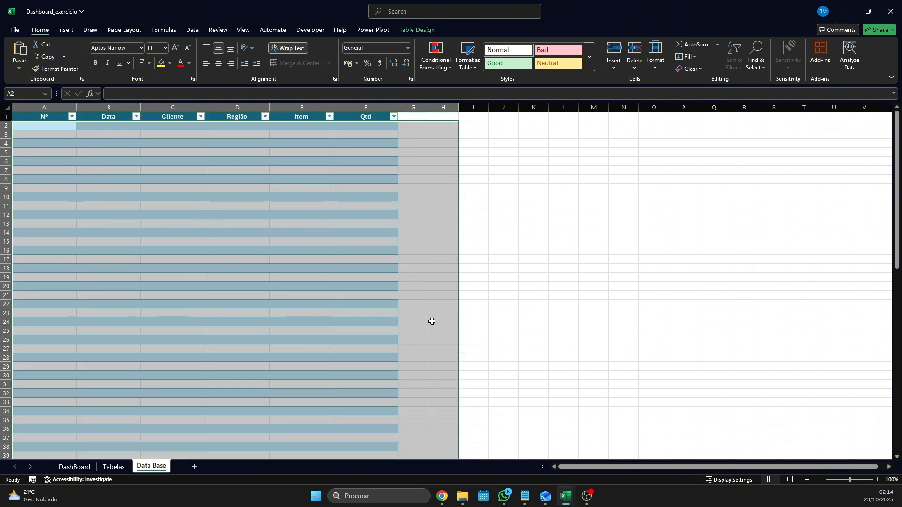
key(ctrl+z)
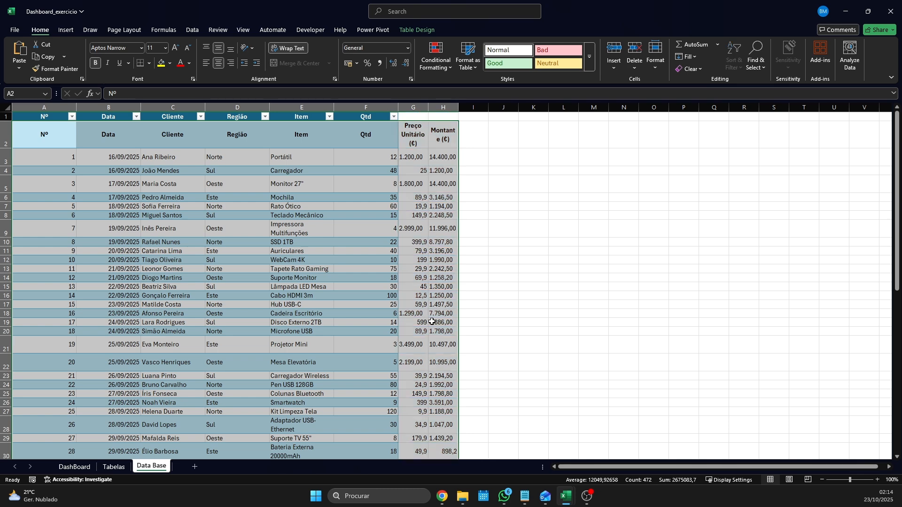
key(Delete)
click(487, 252)
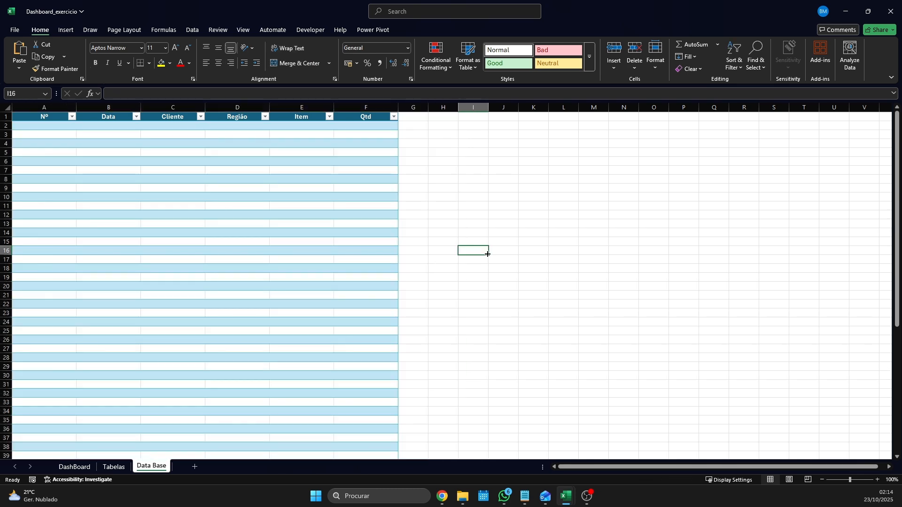
Try to paste the new sales data over the Data Base table's header row A1:F1 and undo the paste.
click(41, 131)
right_click(53, 125)
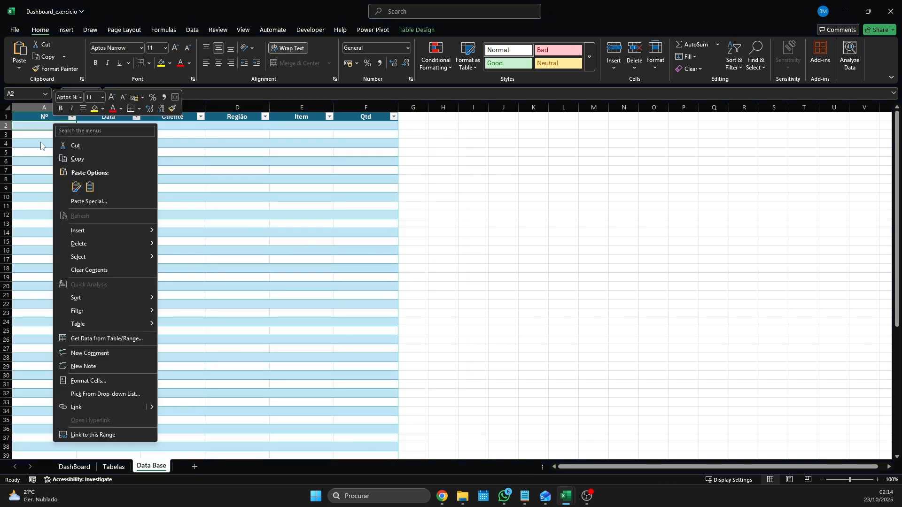
click(232, 295)
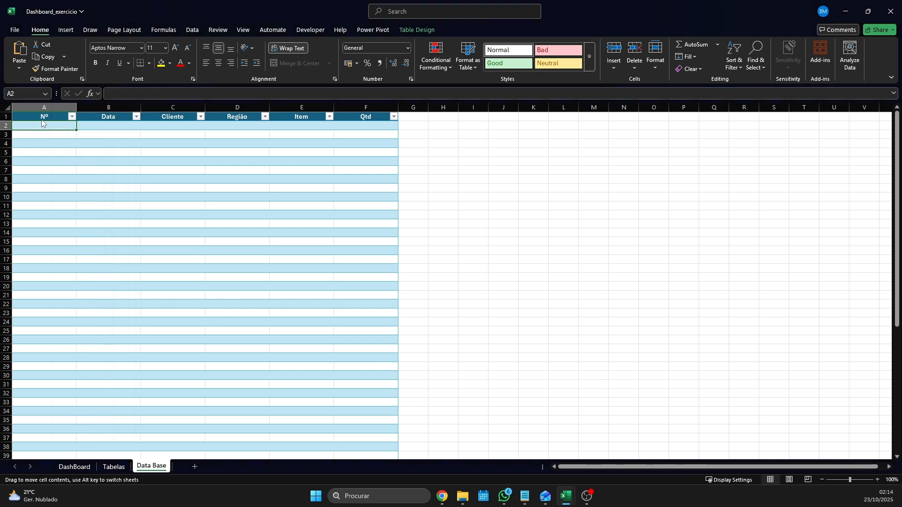
drag(41, 116, 377, 121)
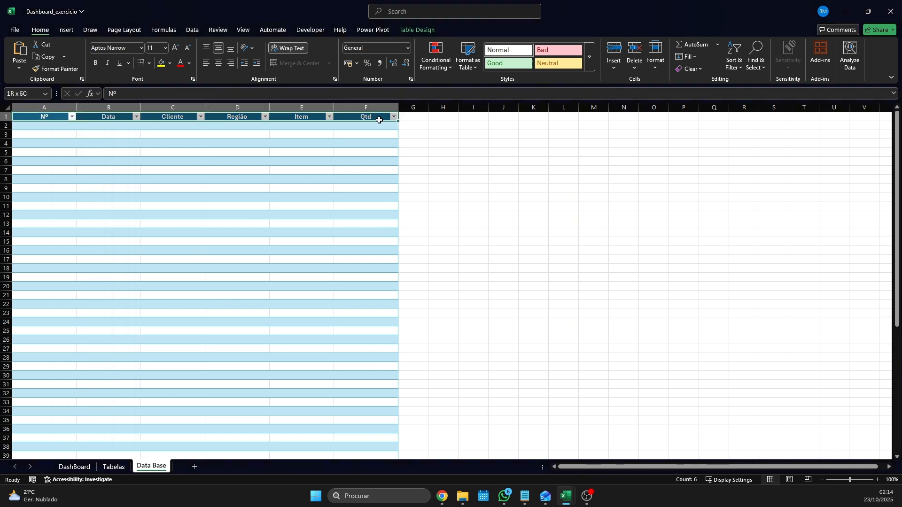
key(ctrl+v)
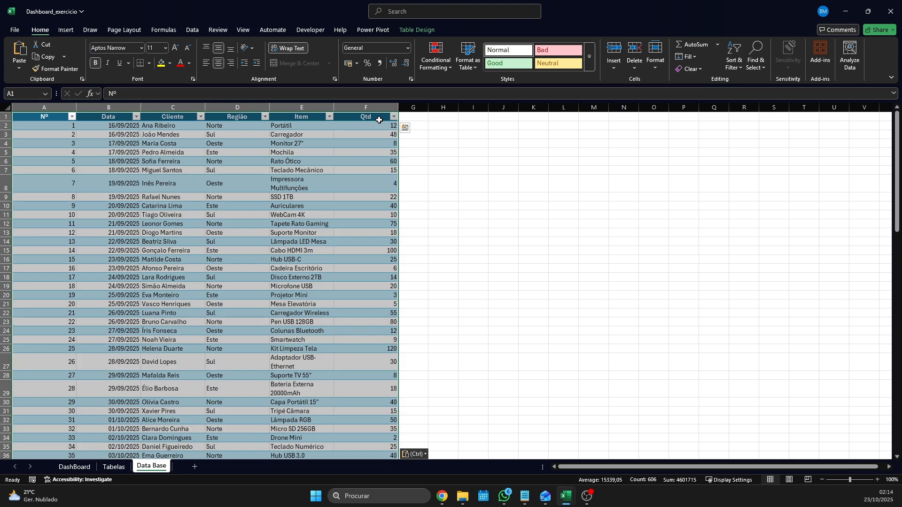
key(ctrl+z)
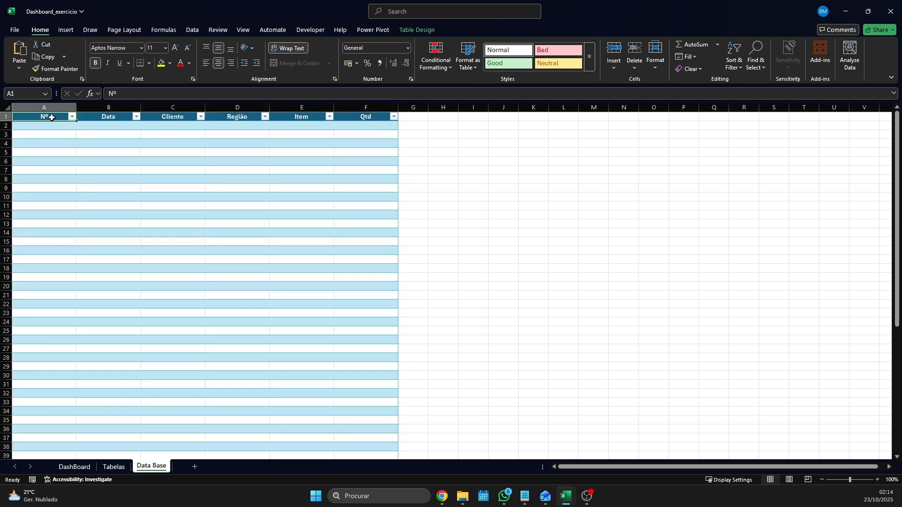
Delete the entire emptied Vendas table, including its header row, from the Data Base sheet.
drag(44, 117, 456, 120)
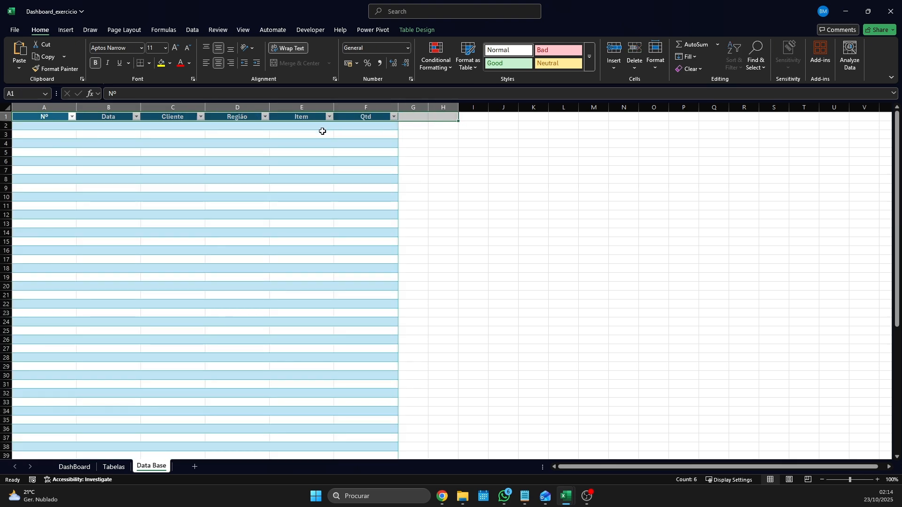
click(415, 31)
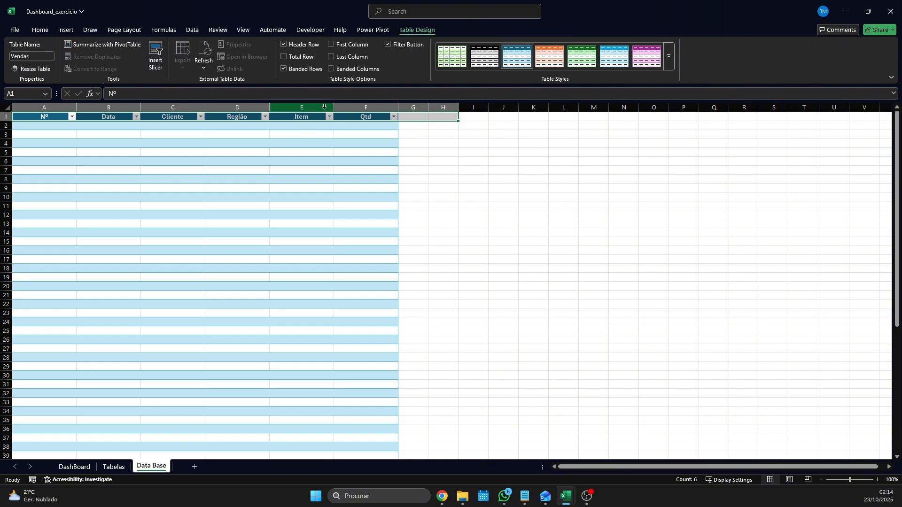
click(115, 136)
drag(36, 117, 407, 445)
right_click(369, 413)
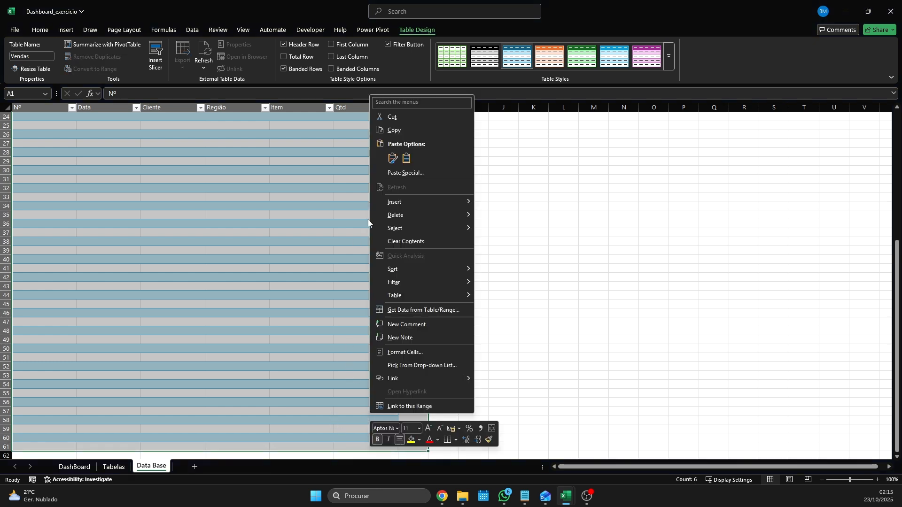
mouse_move(412, 213)
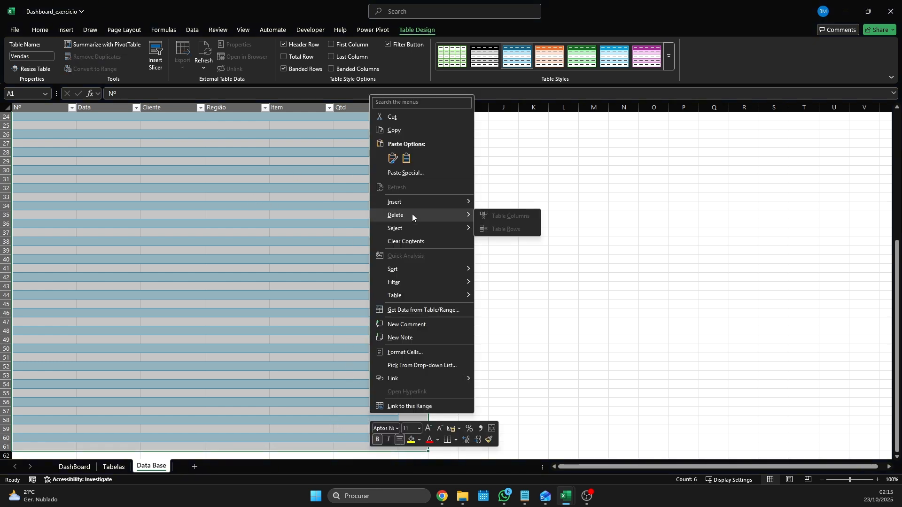
click(50, 162)
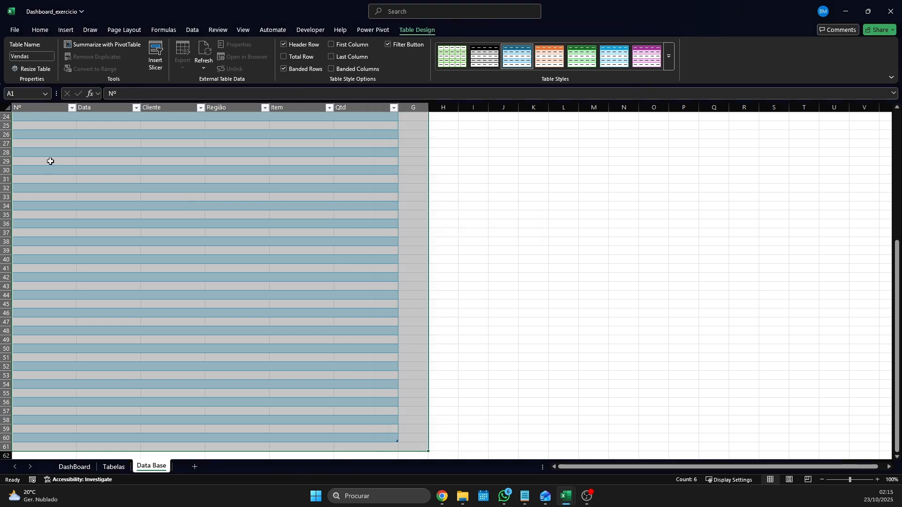
key(Delete)
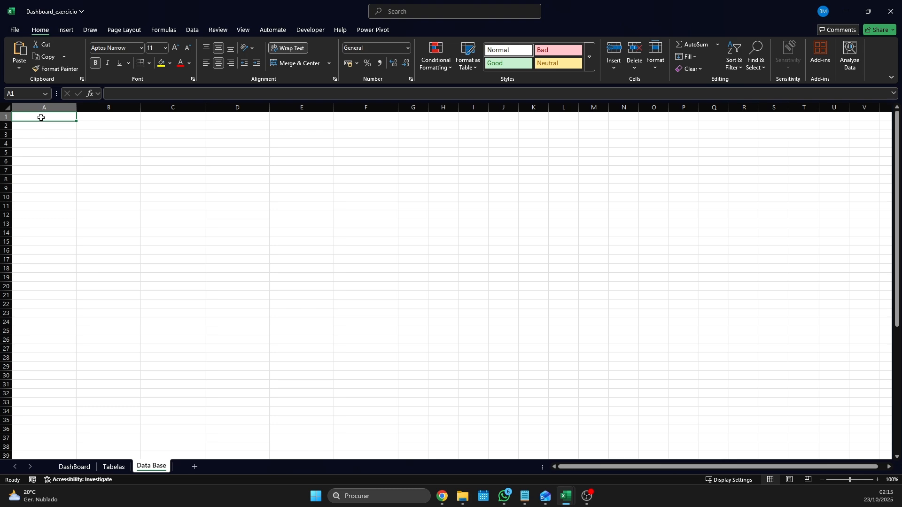
Paste the new sales data, including the Preço Unitário (€) and Montante (€) columns, at cell A1 of the Data Base sheet.
key(ctrl+v)
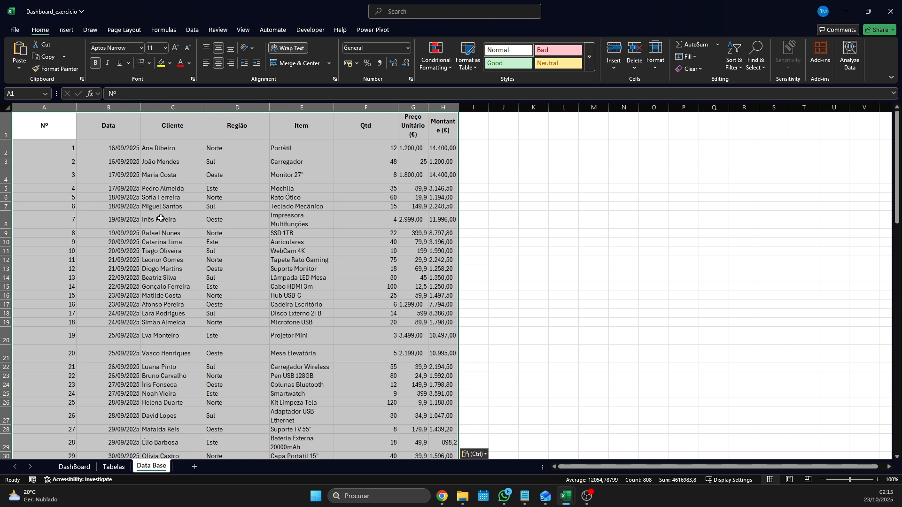
click(114, 467)
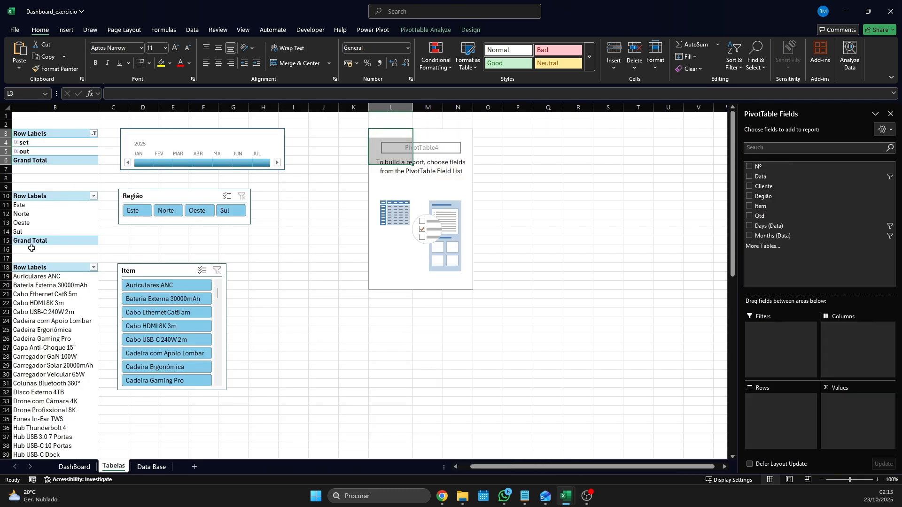
click(151, 467)
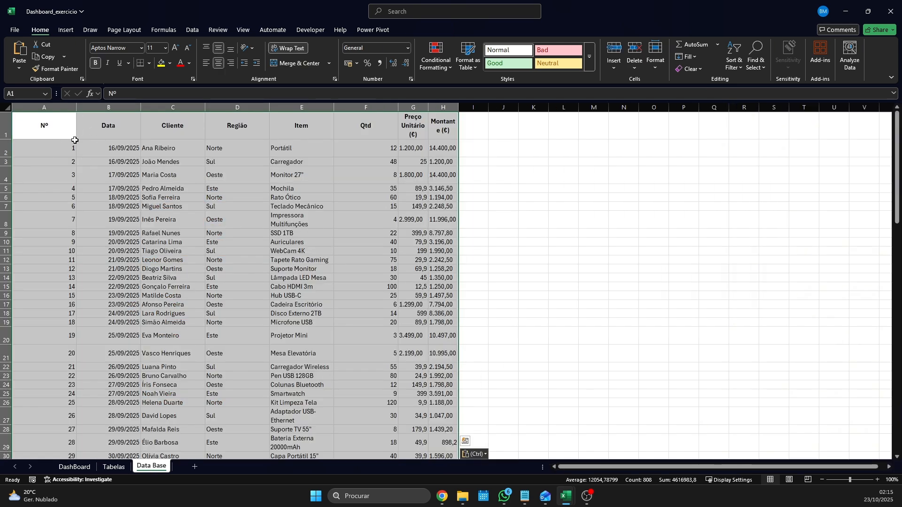
Convert the pasted sales range into a table with a header row and name the table vendas.
key(ctrl+t)
click(254, 218)
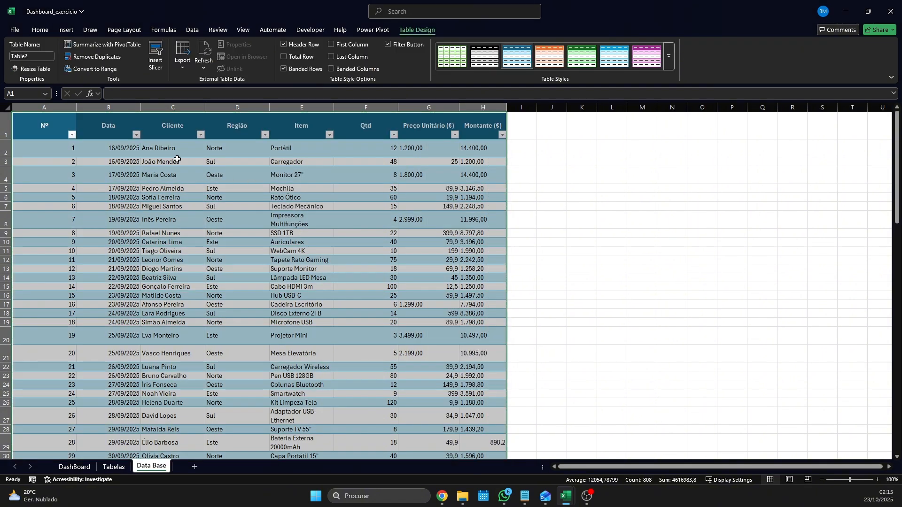
click(37, 57)
text(vendas)
key(Return)
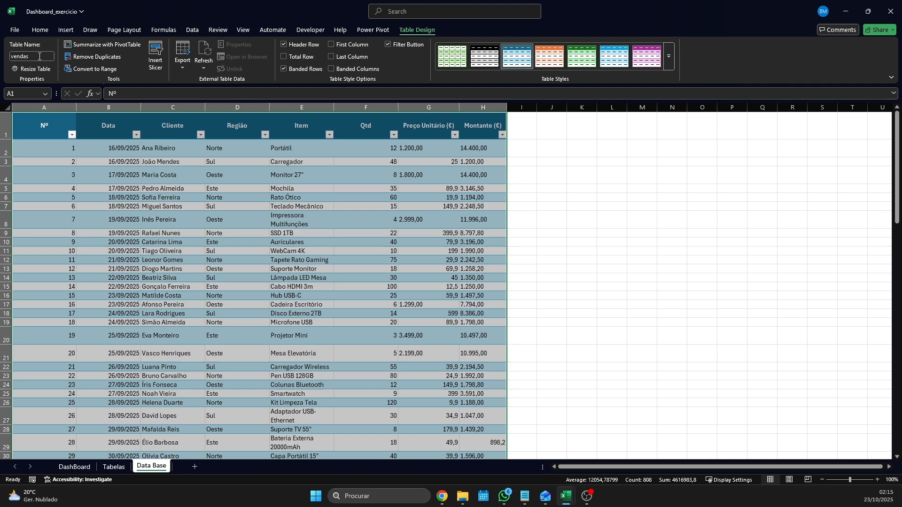
click(222, 178)
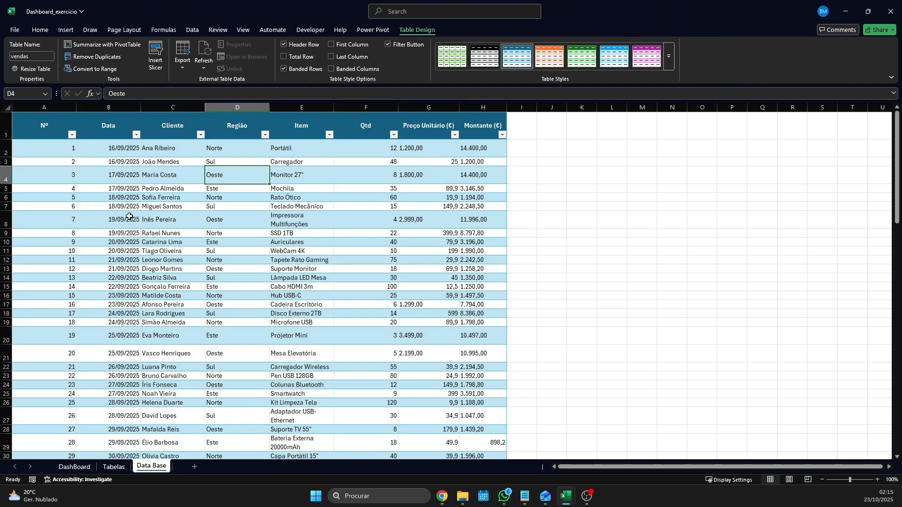
Examine the new sales records, the PivotTables in the Tabelas sheet and the field settings of Months (Data).
scroll(143, 371, down, 9)
scroll(142, 371, down, 15)
click(114, 466)
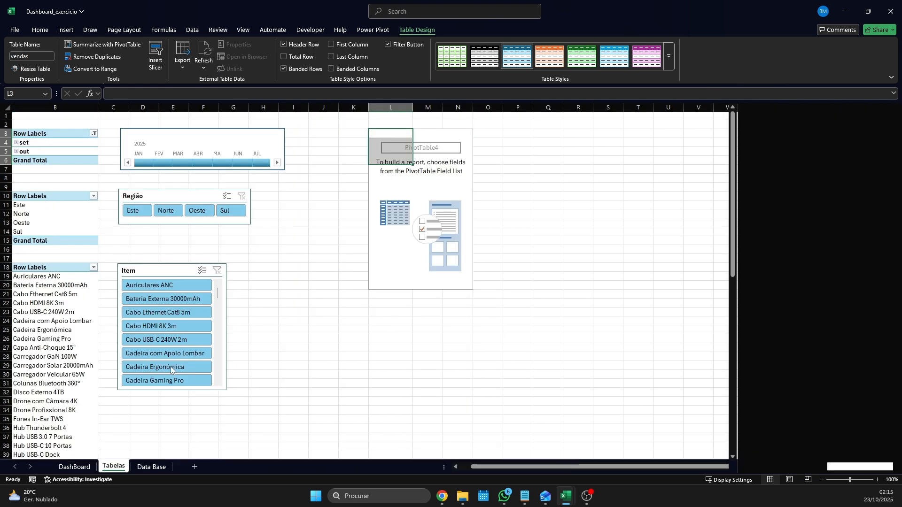
drag(42, 152, 51, 139)
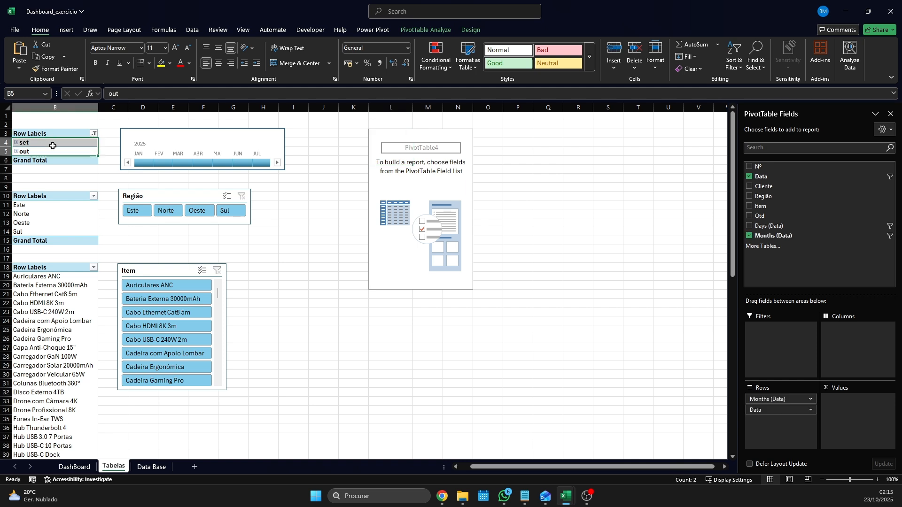
right_click(53, 146)
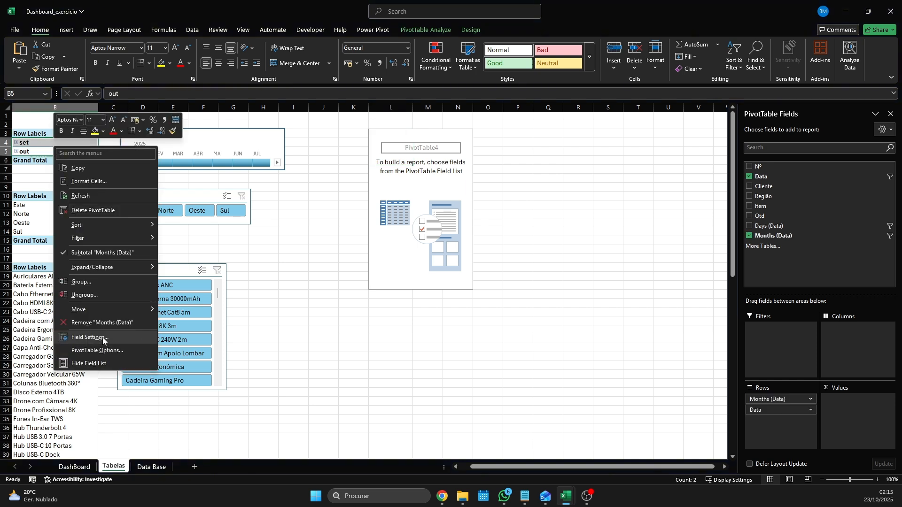
click(89, 337)
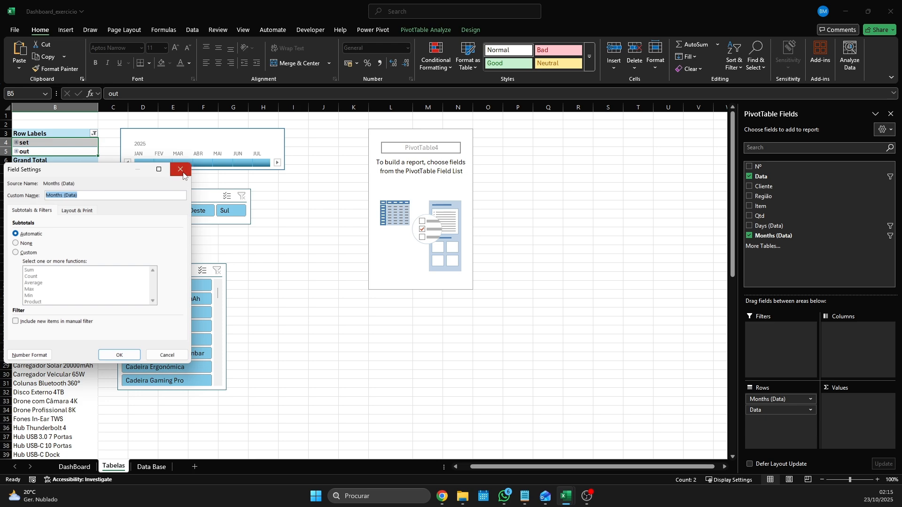
click(180, 170)
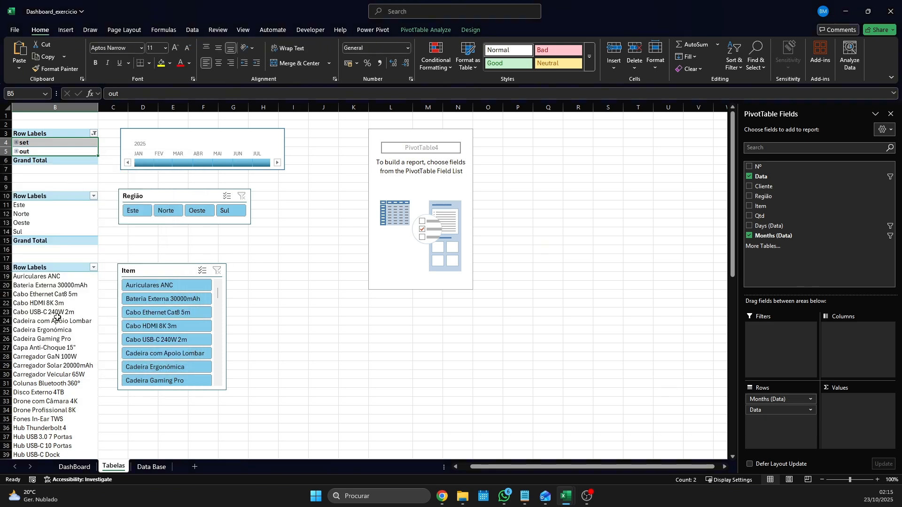
scroll(62, 360, down, 4)
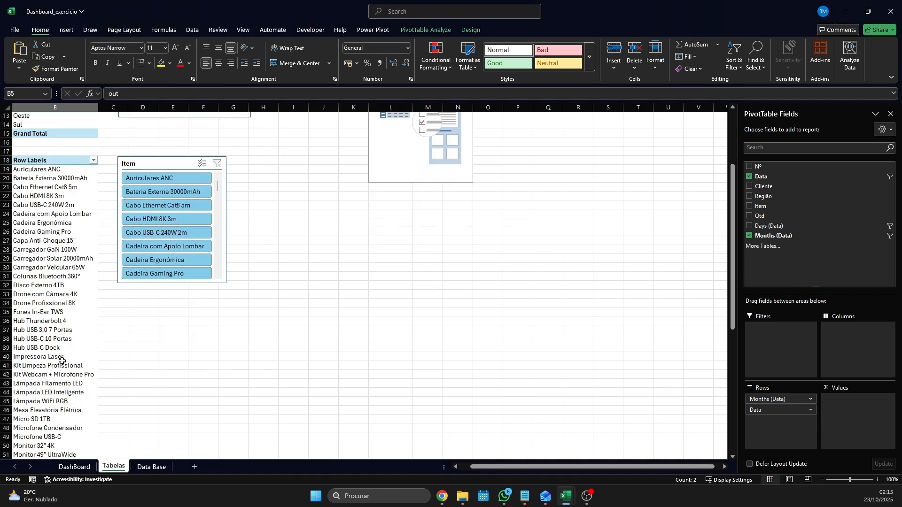
scroll(63, 361, up, 4)
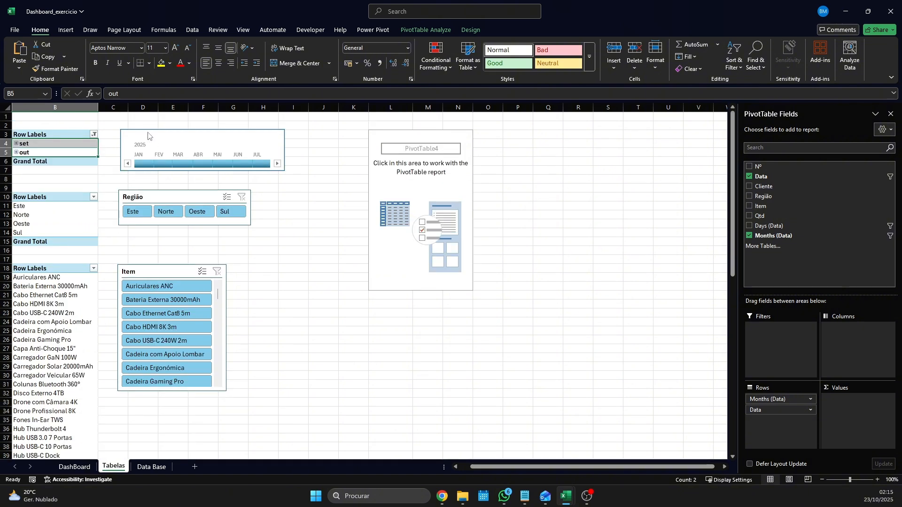
click(64, 155)
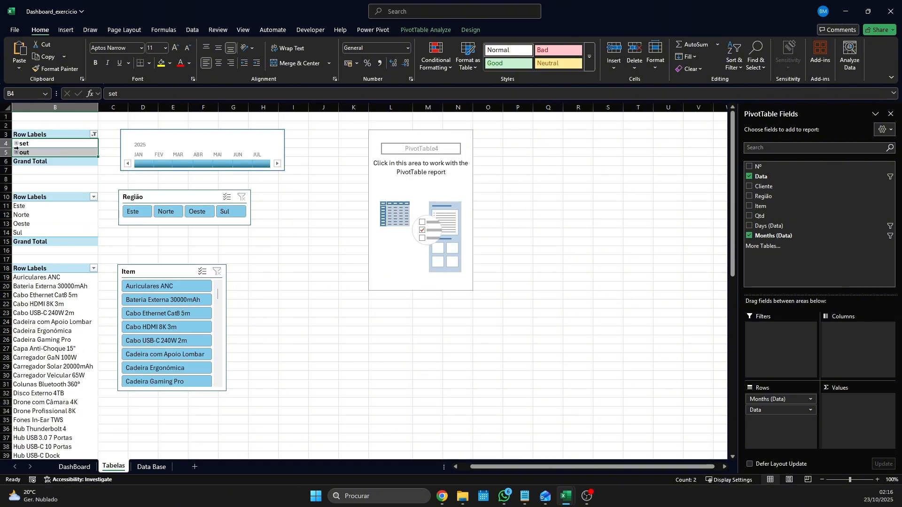
click(390, 135)
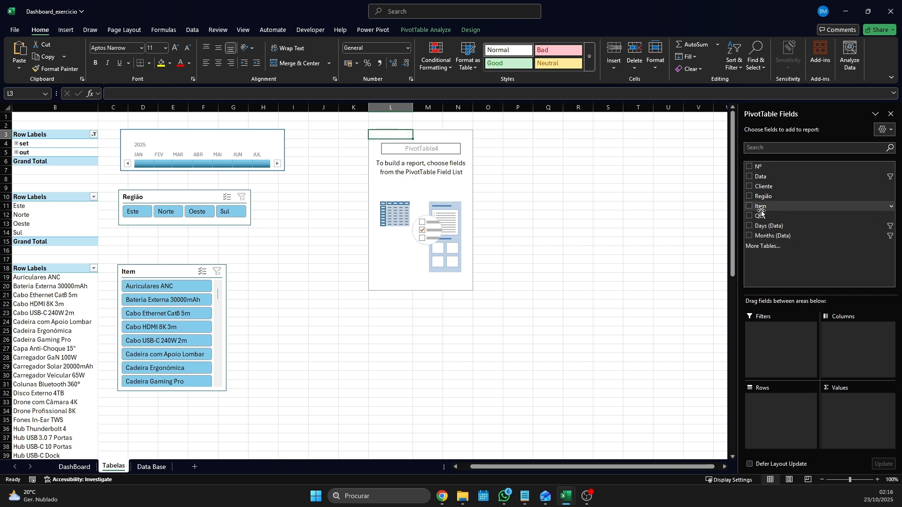
click(885, 132)
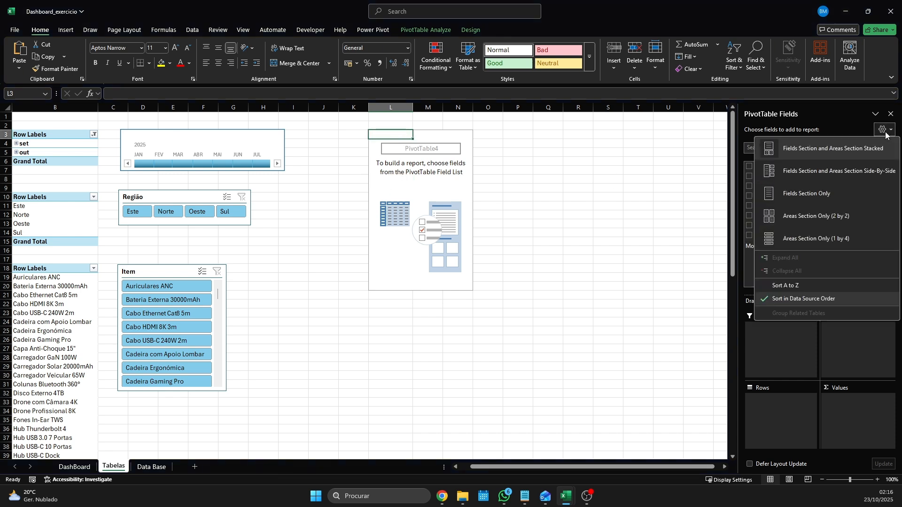
click(887, 134)
click(90, 30)
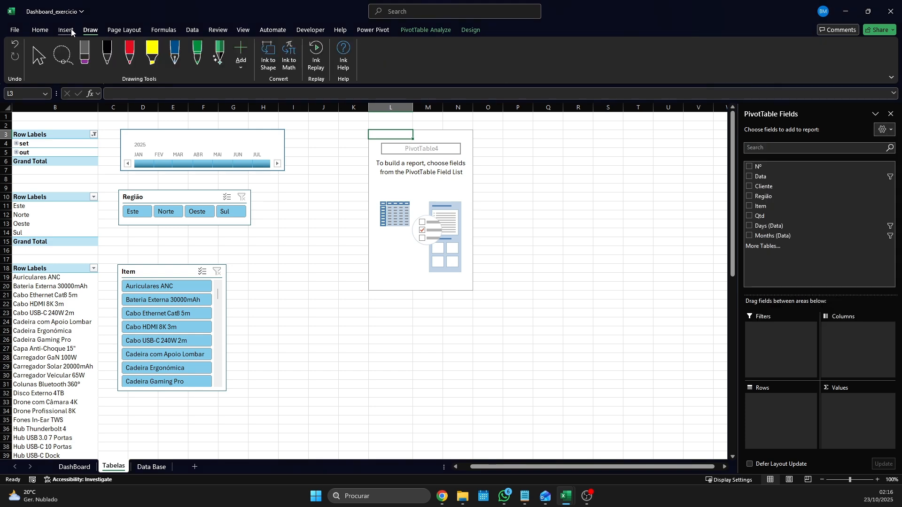
click(70, 30)
click(192, 30)
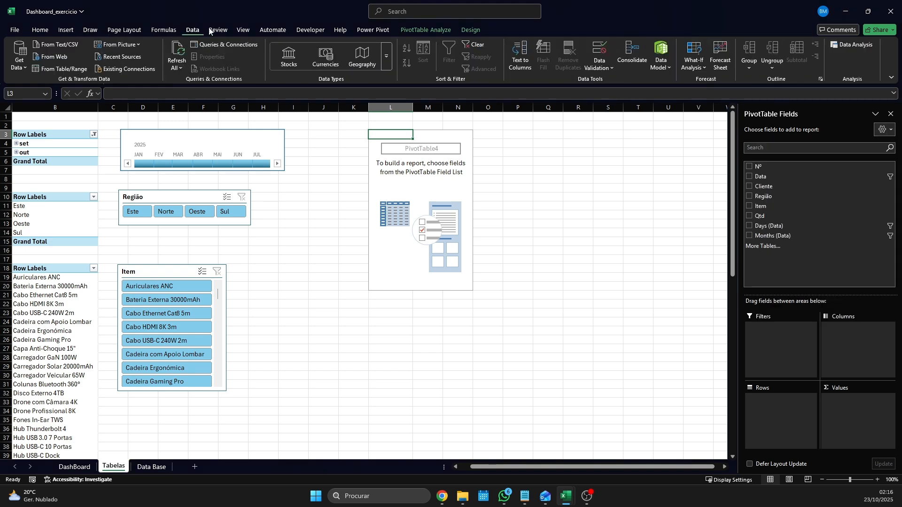
click(217, 30)
click(242, 31)
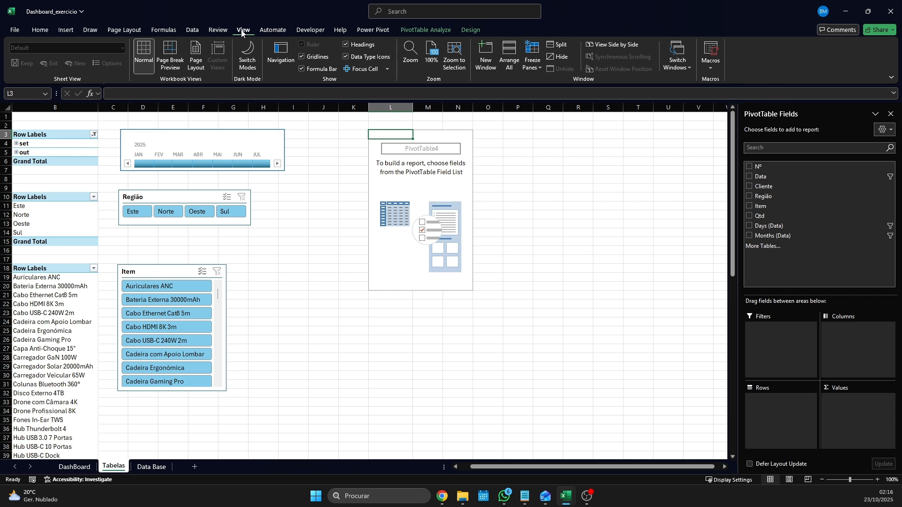
Refresh all PivotTables in the workbook with the new data from the vendas table.
click(192, 31)
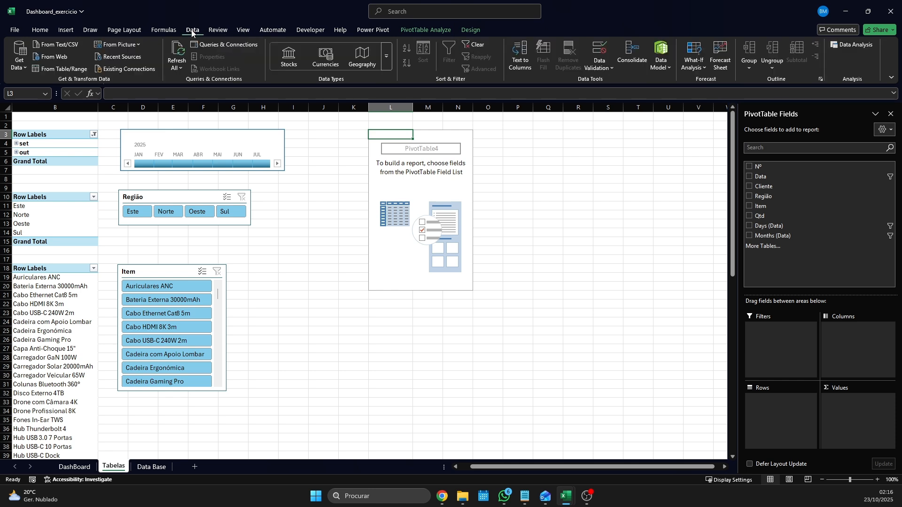
click(178, 68)
click(198, 83)
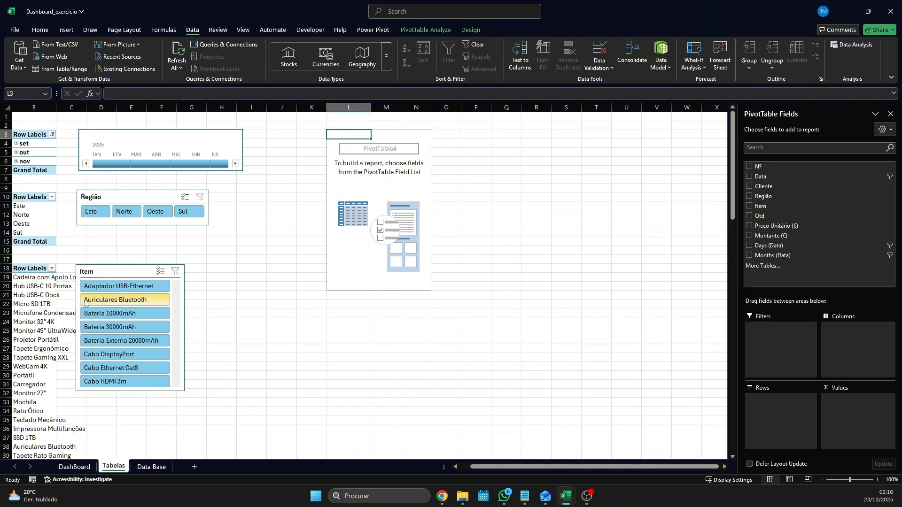
Widen column B of the Tabelas sheet to fit the item names and check the slicers on the DashBoard sheet.
drag(56, 107, 97, 108)
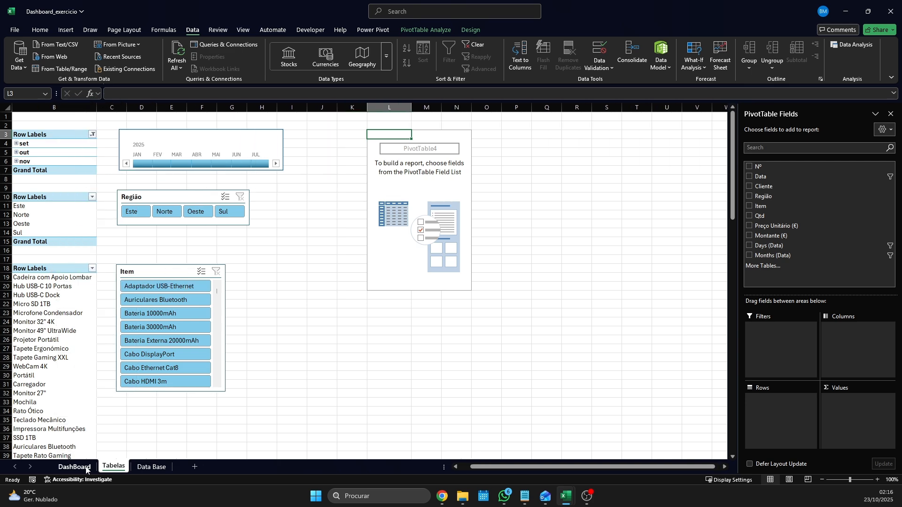
click(75, 466)
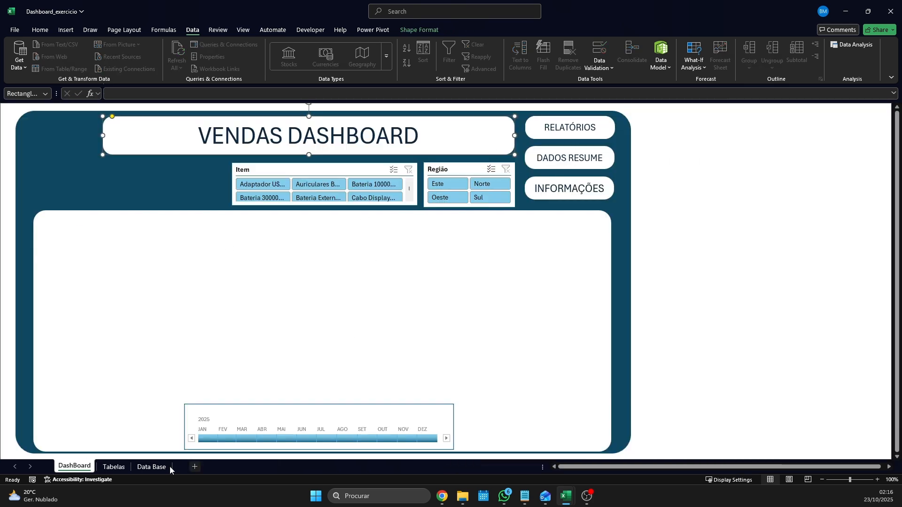
click(115, 467)
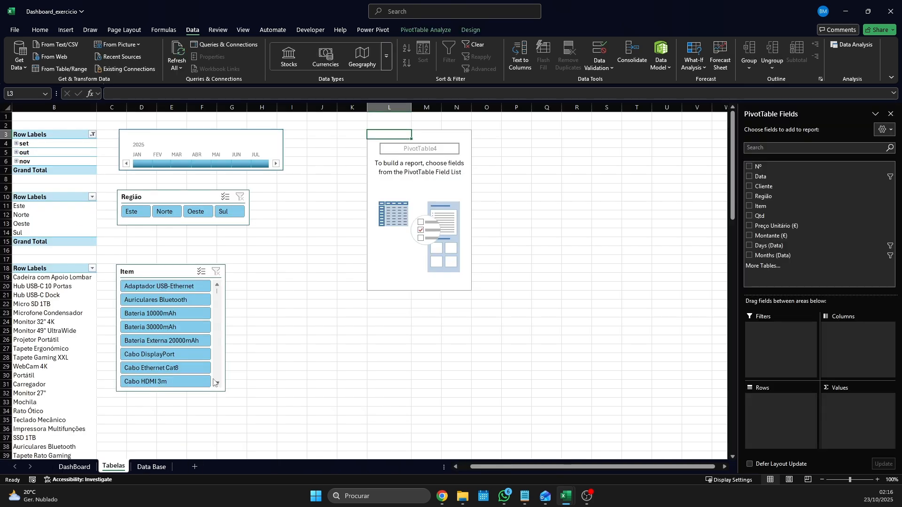
Build the empty PivotTable at L3 with Região as rows and Montante (€) as the value field.
click(392, 188)
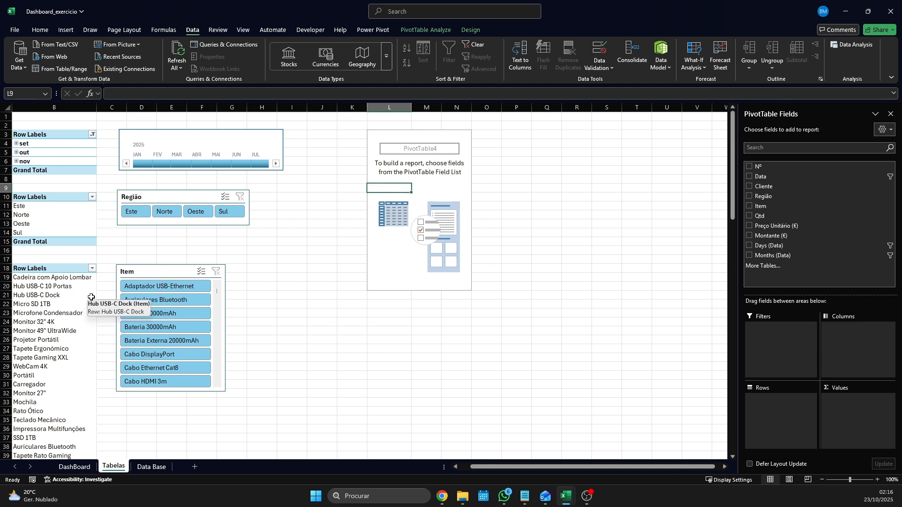
click(750, 196)
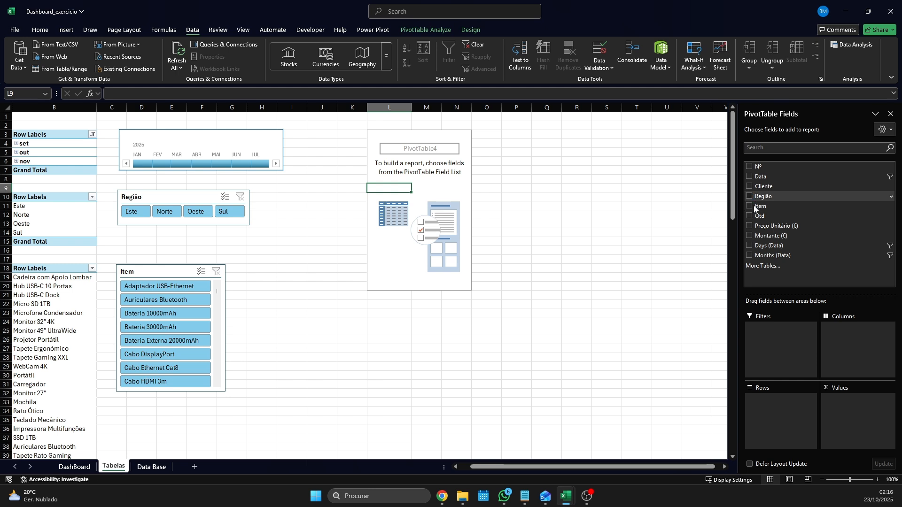
click(750, 235)
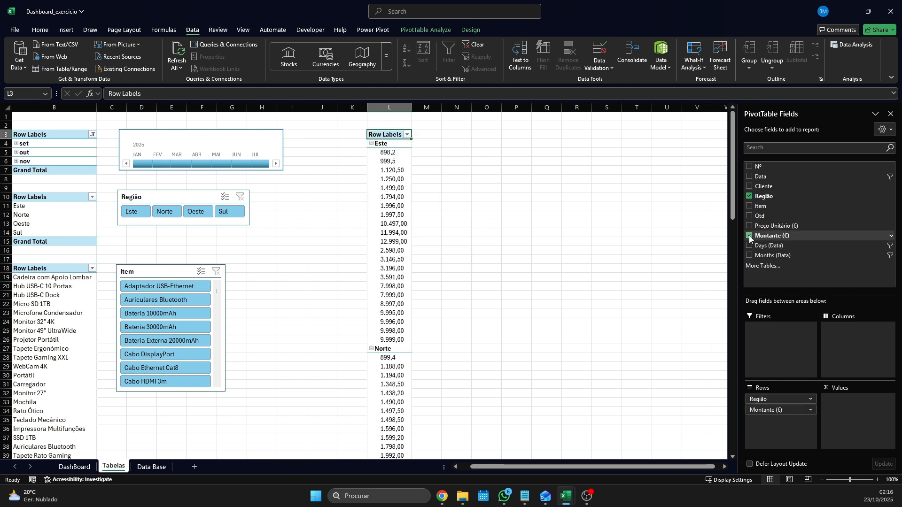
drag(771, 410, 845, 401)
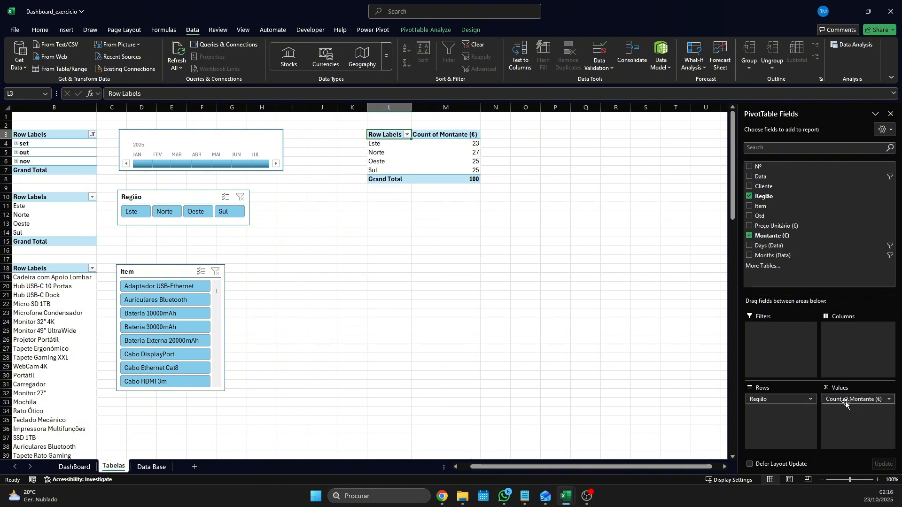
Summarize the Montante (€) value field by Sum in the new Região PivotTable.
click(889, 400)
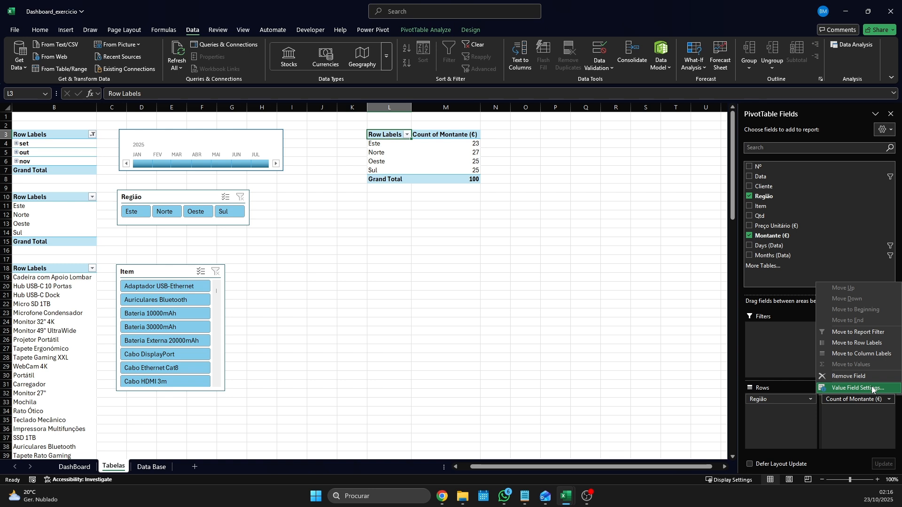
click(872, 388)
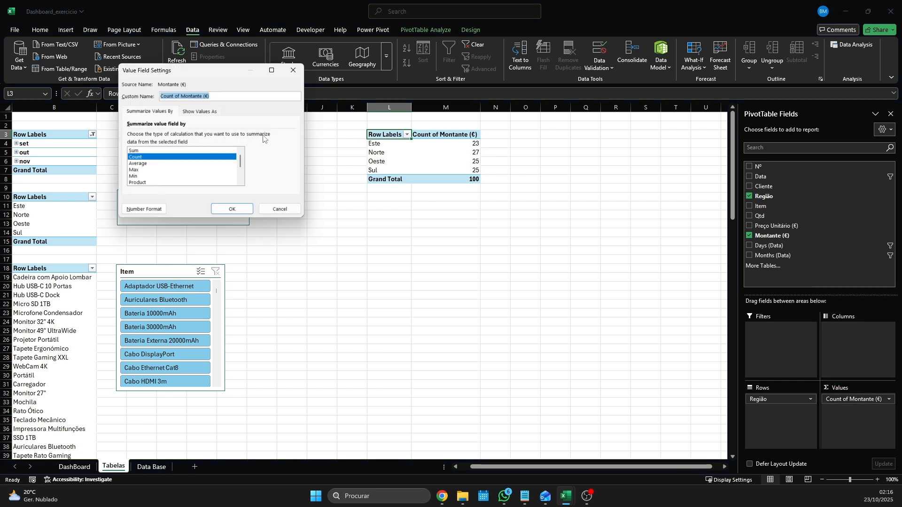
click(136, 150)
click(232, 209)
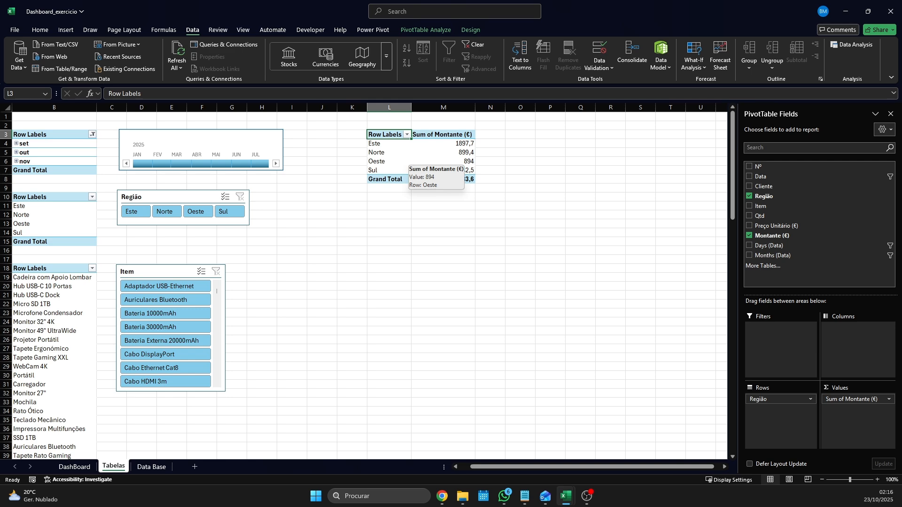
Insert a 3-D 100% Stacked Bar PivotChart from the Região PivotTable and place it beside that table.
scroll(423, 164, down, 2)
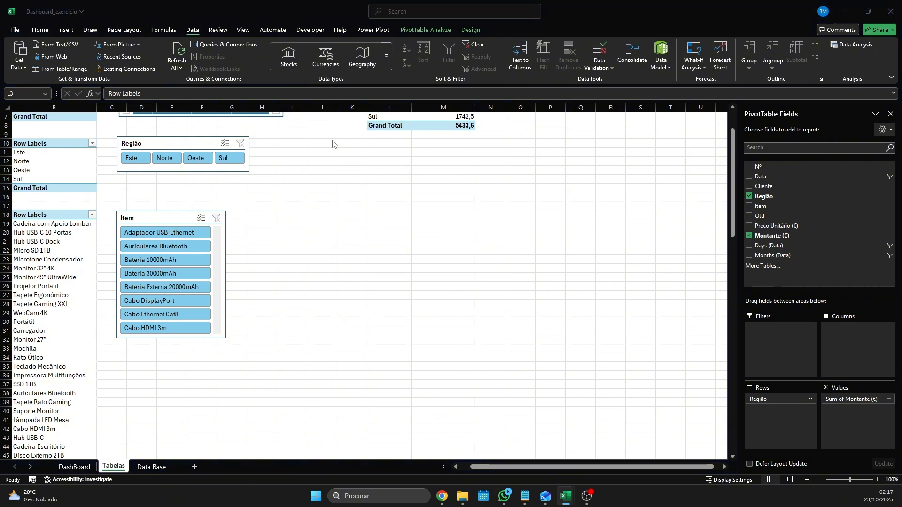
scroll(436, 202, up, 2)
click(435, 153)
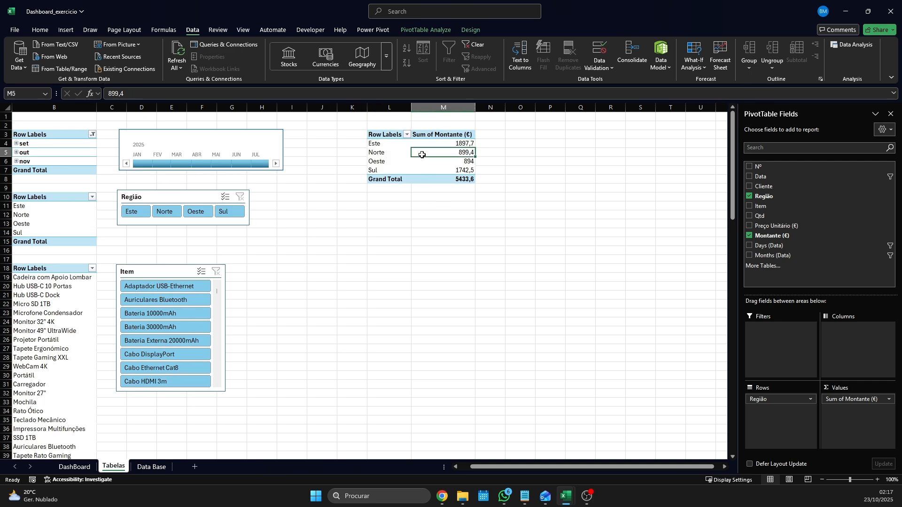
click(412, 32)
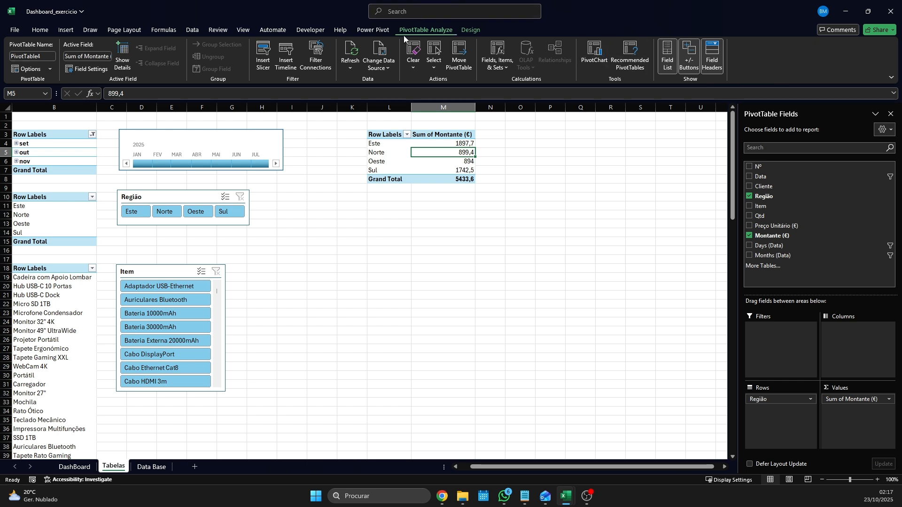
click(594, 61)
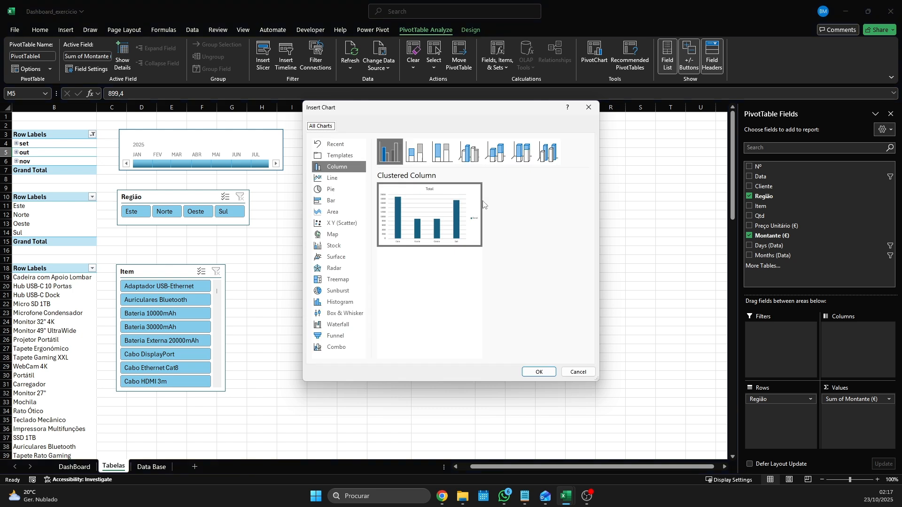
click(340, 206)
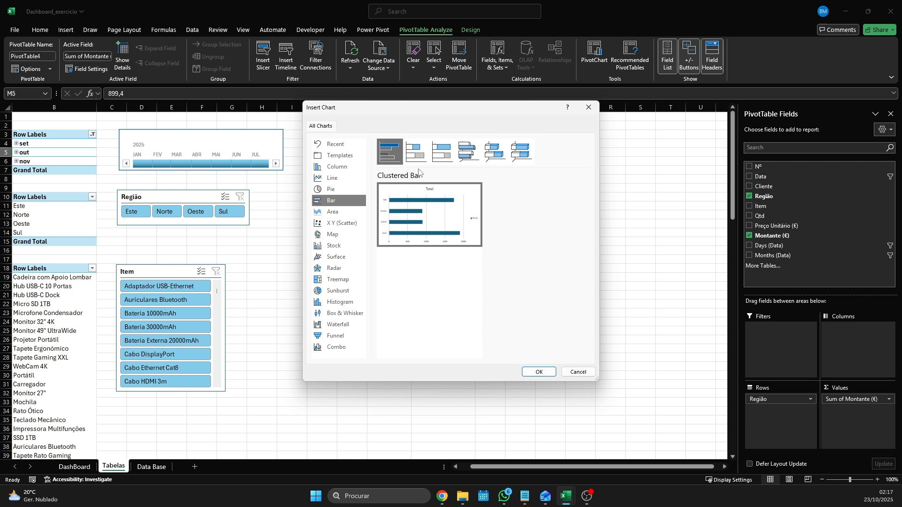
click(521, 152)
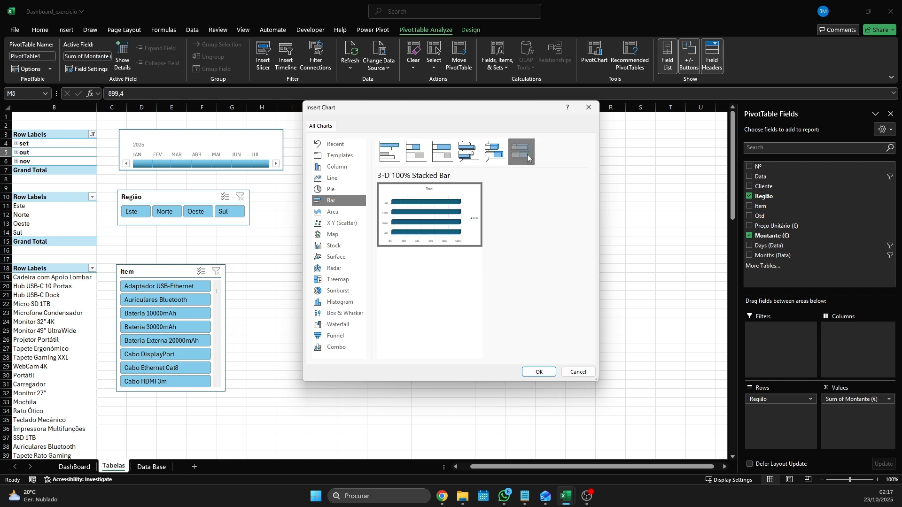
click(540, 372)
drag(392, 228, 632, 138)
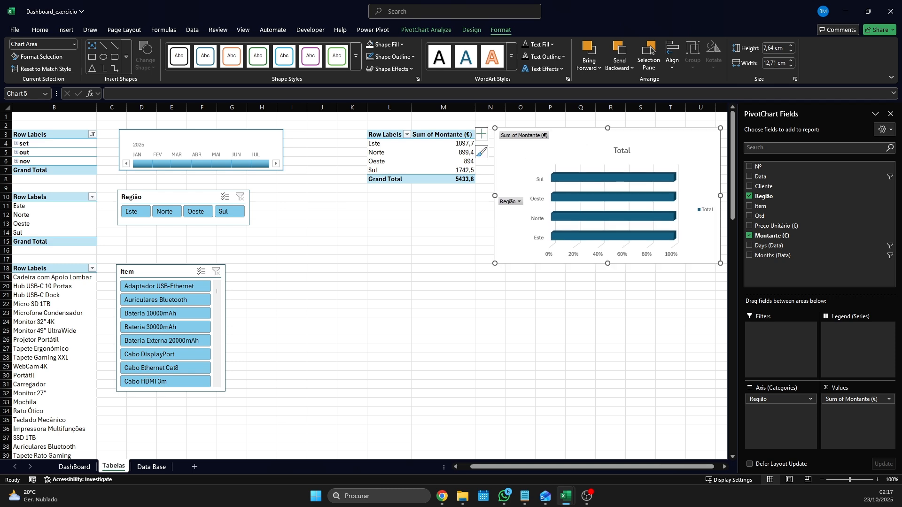
scroll(126, 323, down, 1)
scroll(126, 323, down, 1)
scroll(126, 322, up, 1)
click(386, 332)
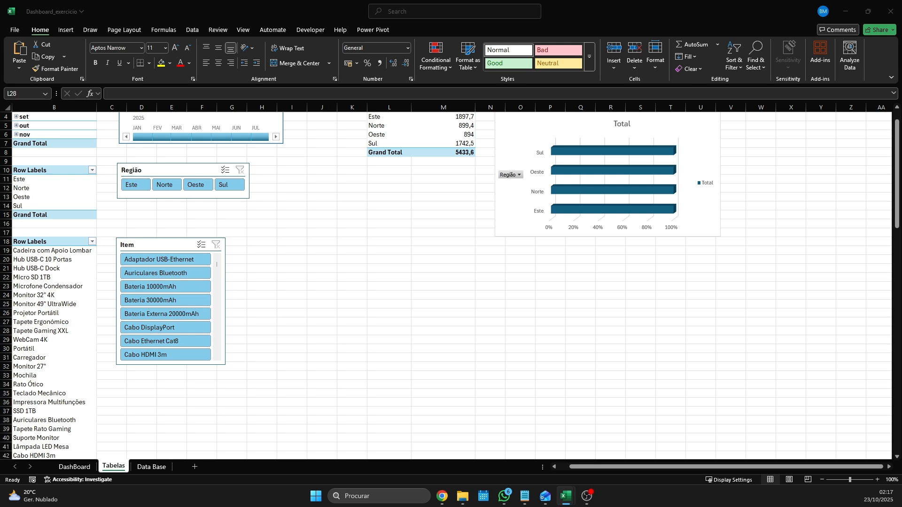
scroll(581, 302, up, 1)
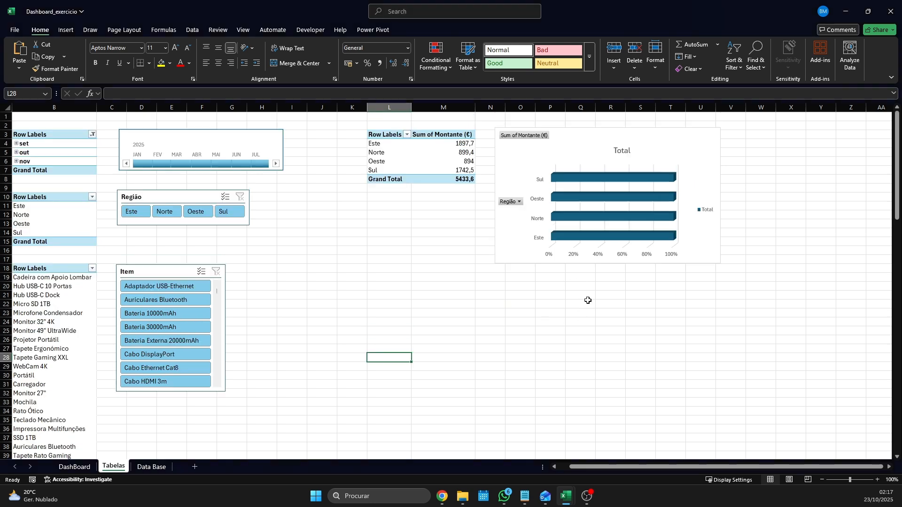
Close the PivotChart field list and remove the axes, chart title, gridlines and legend from the bar chart.
click(568, 141)
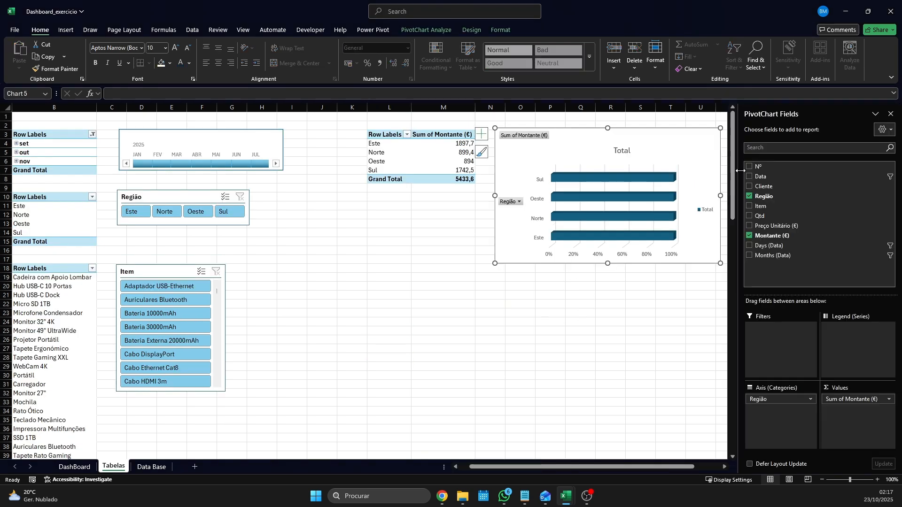
click(481, 134)
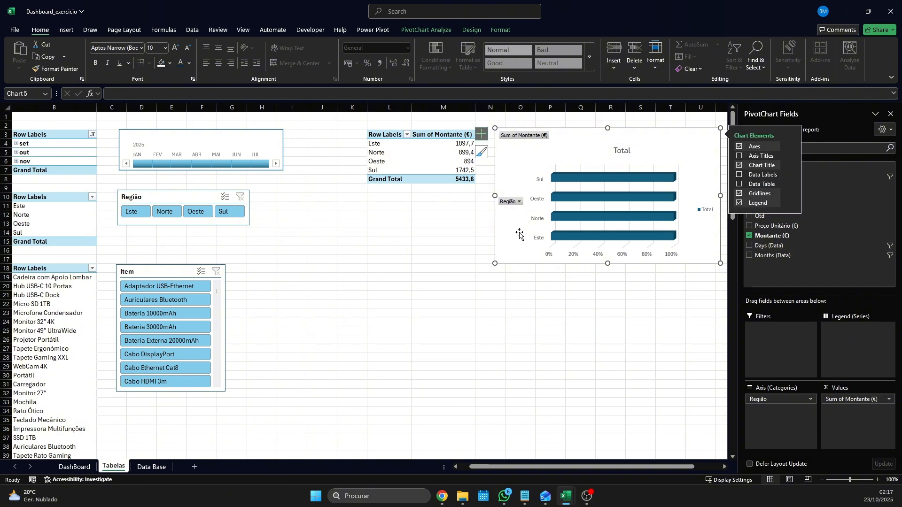
click(482, 134)
click(481, 134)
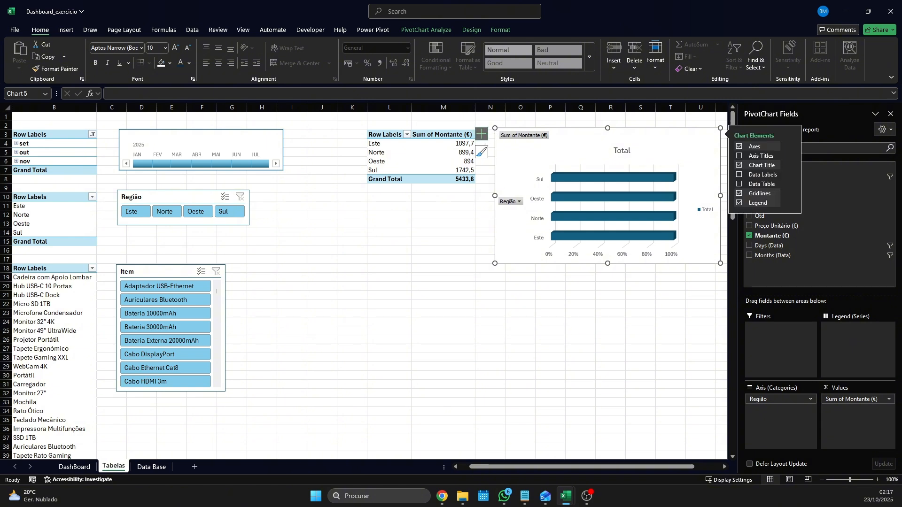
click(890, 114)
click(756, 148)
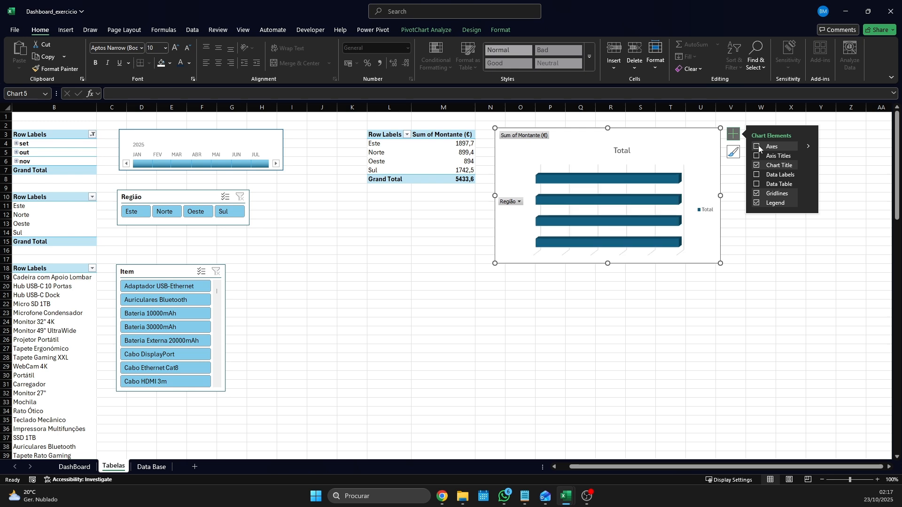
click(756, 165)
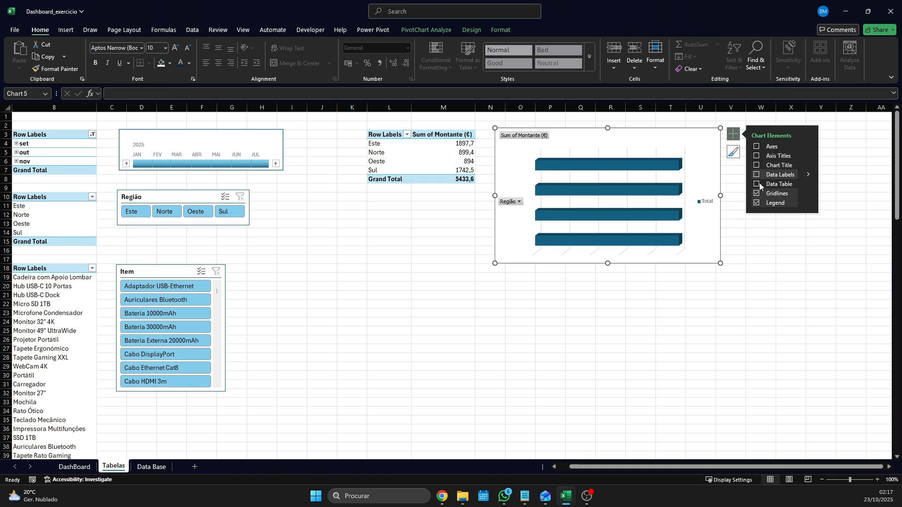
click(756, 193)
click(756, 202)
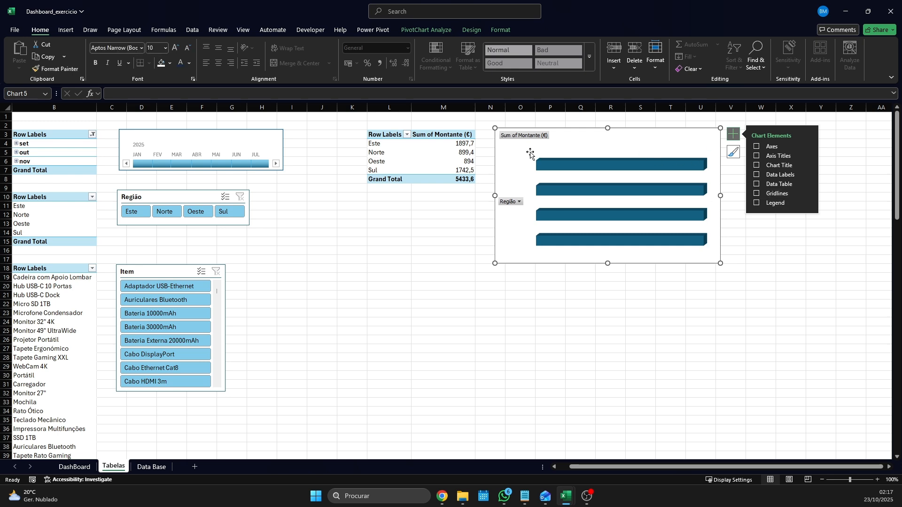
Hide the axis field buttons and the value field buttons on the bar PivotChart.
click(472, 30)
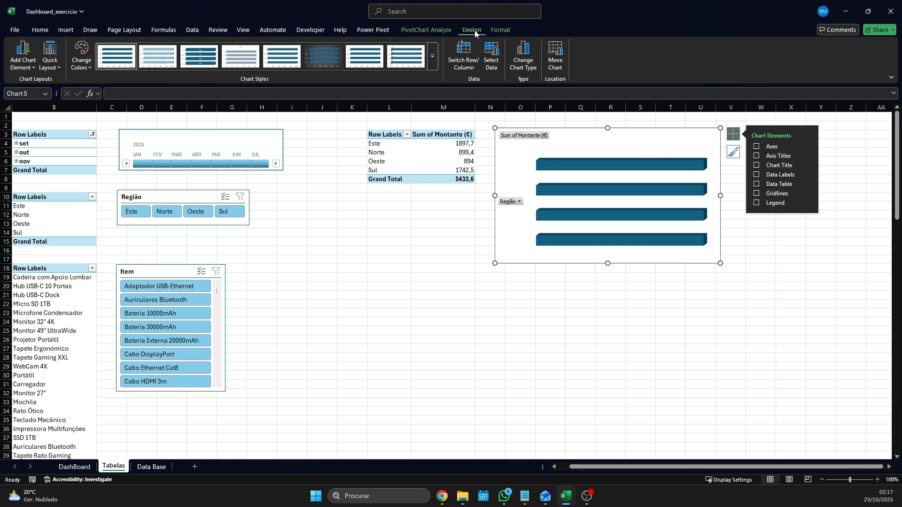
click(426, 30)
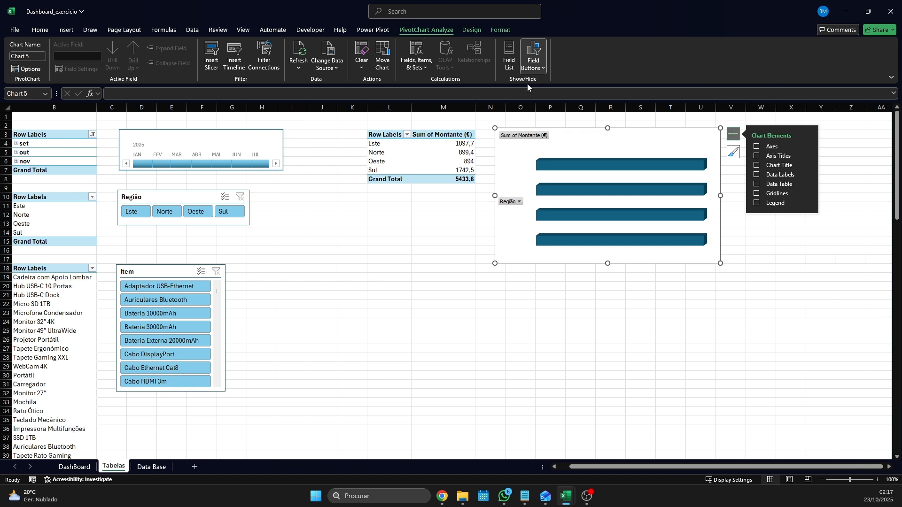
click(533, 59)
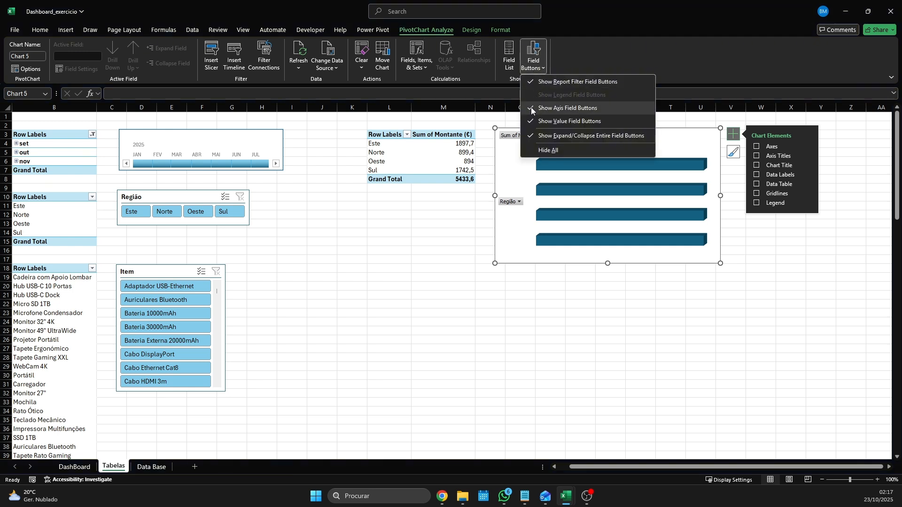
click(531, 109)
click(538, 70)
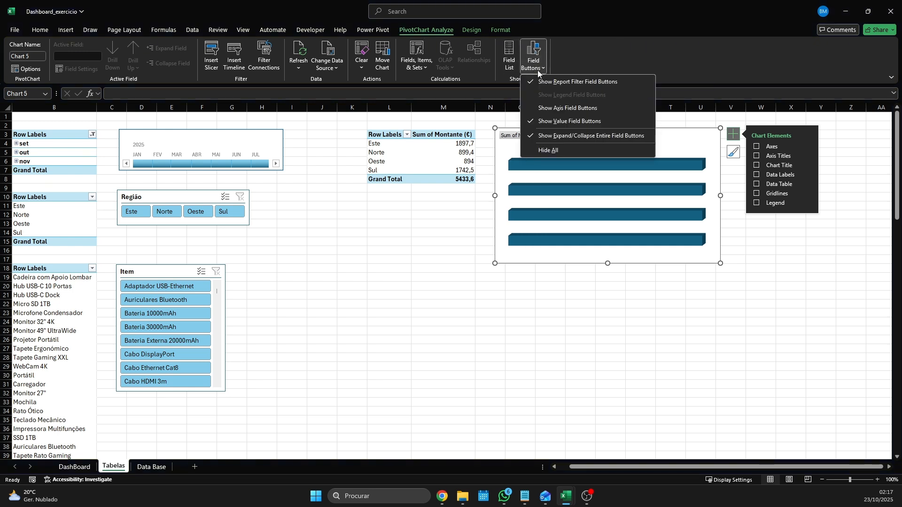
click(557, 108)
click(541, 72)
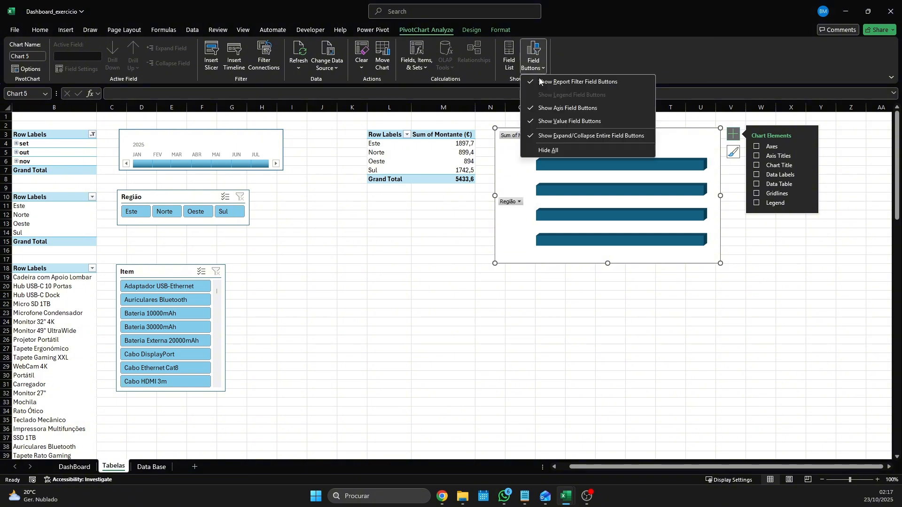
click(540, 110)
click(541, 68)
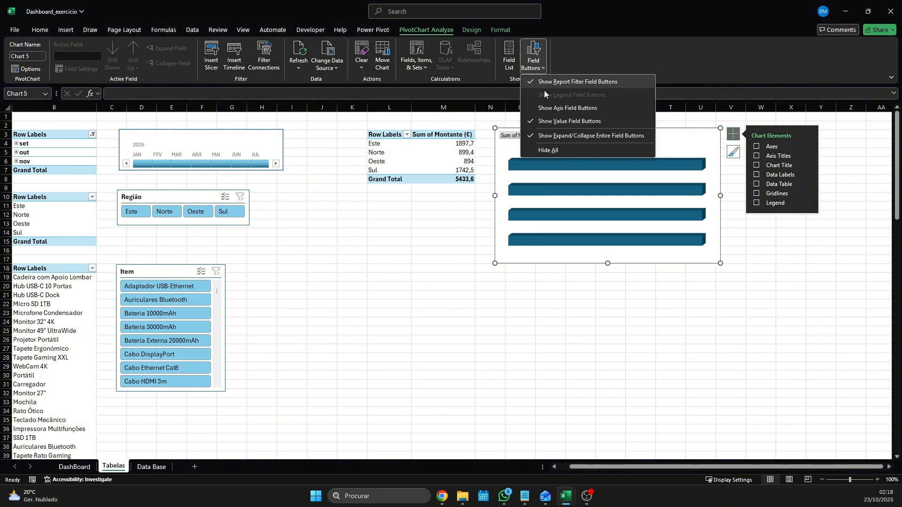
click(548, 120)
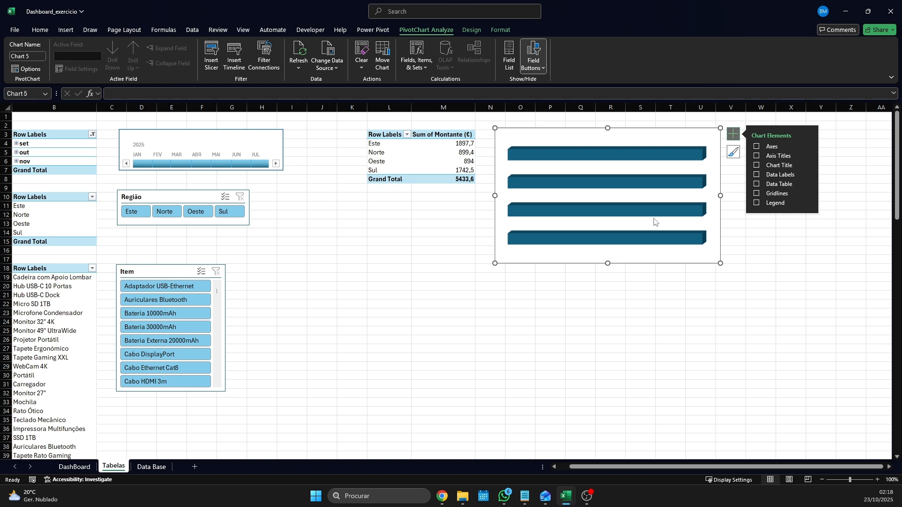
Try axis titles on the bar PivotChart, remove them and turn its axes back on.
click(756, 156)
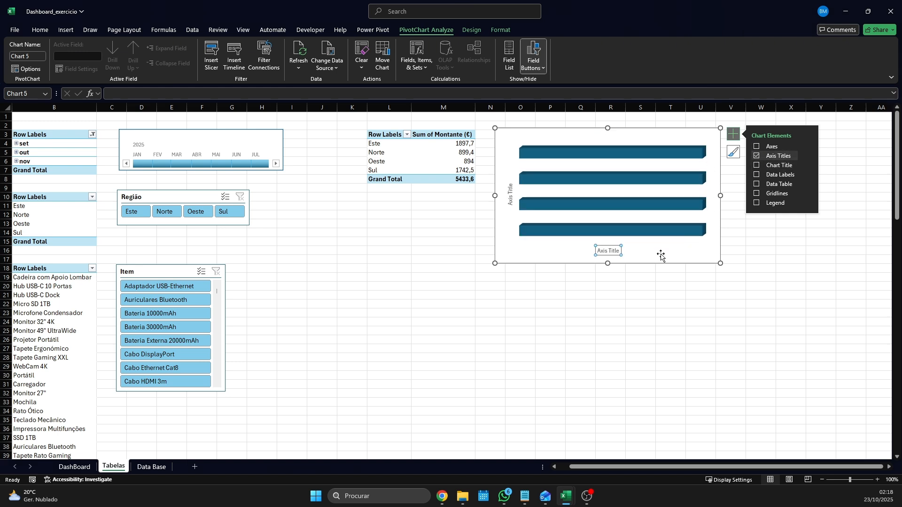
click(757, 156)
click(756, 146)
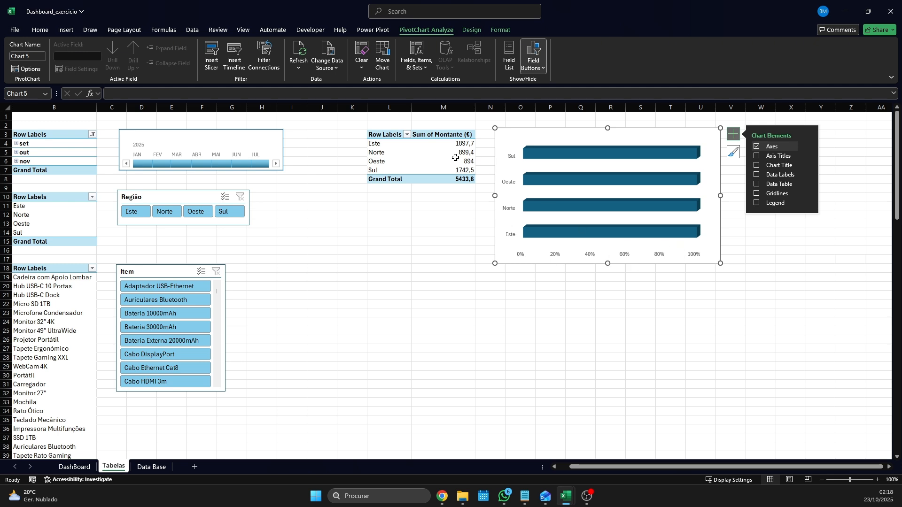
click(439, 155)
click(402, 154)
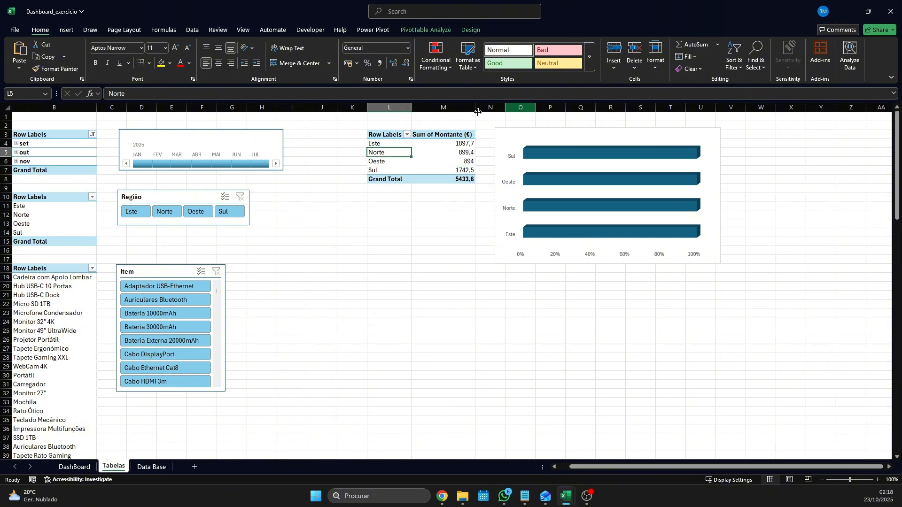
click(679, 250)
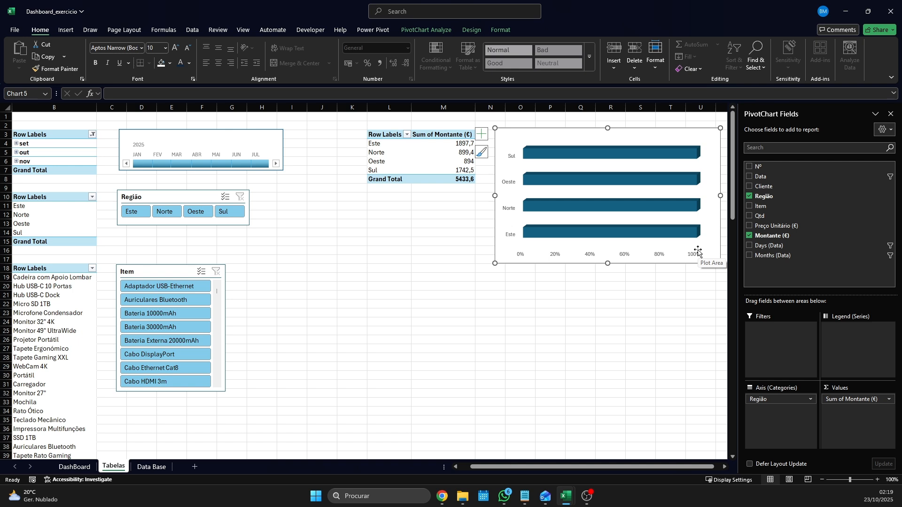
click(688, 257)
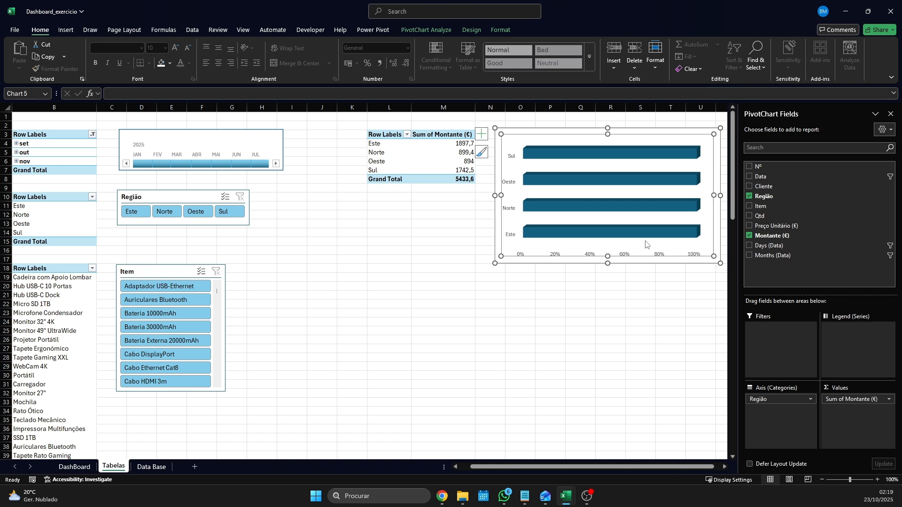
click(482, 135)
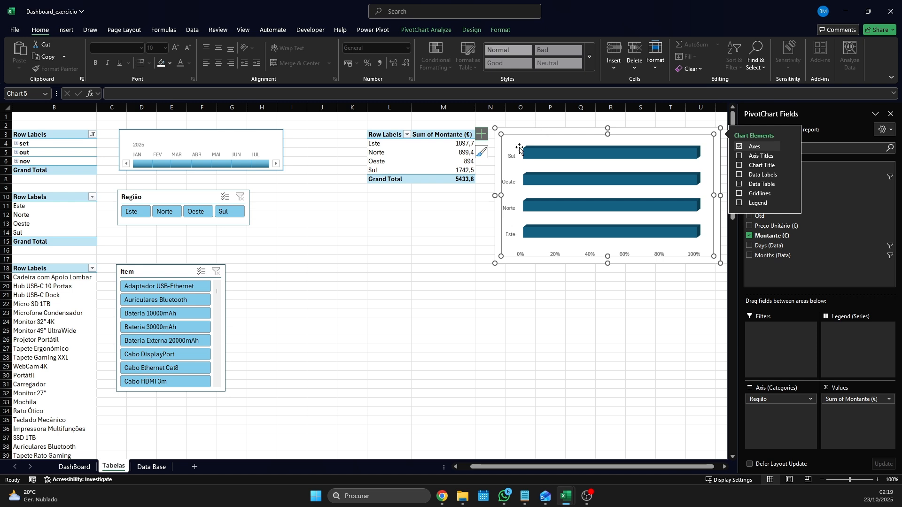
click(512, 131)
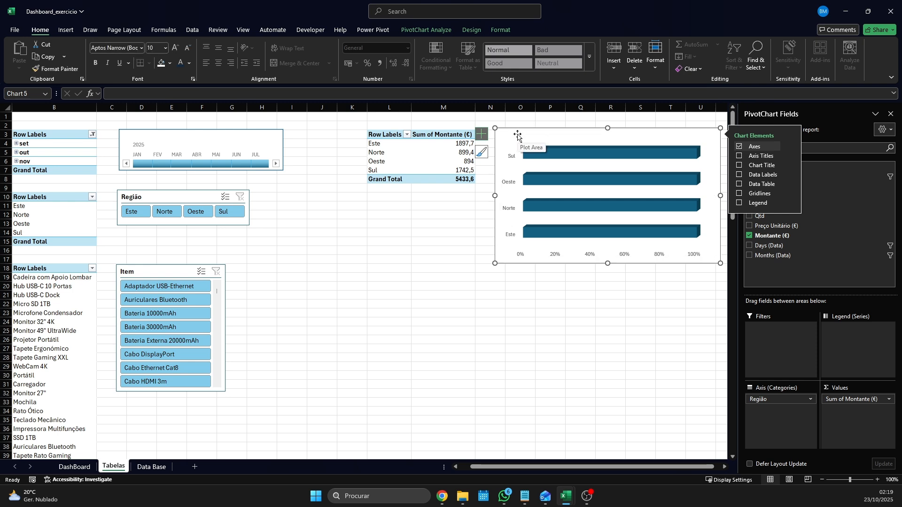
Restyle the Região bar PivotChart as flat clustered bars and remove its data labels and gridlines.
click(481, 152)
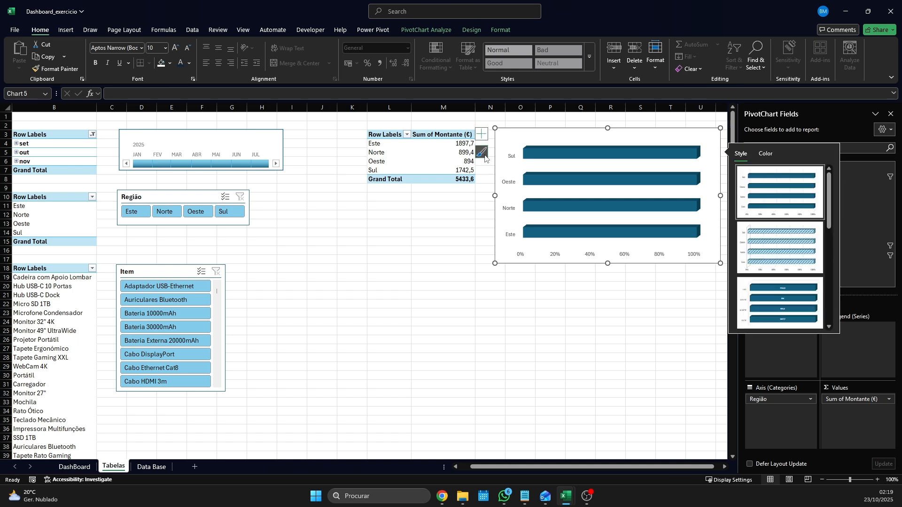
click(787, 300)
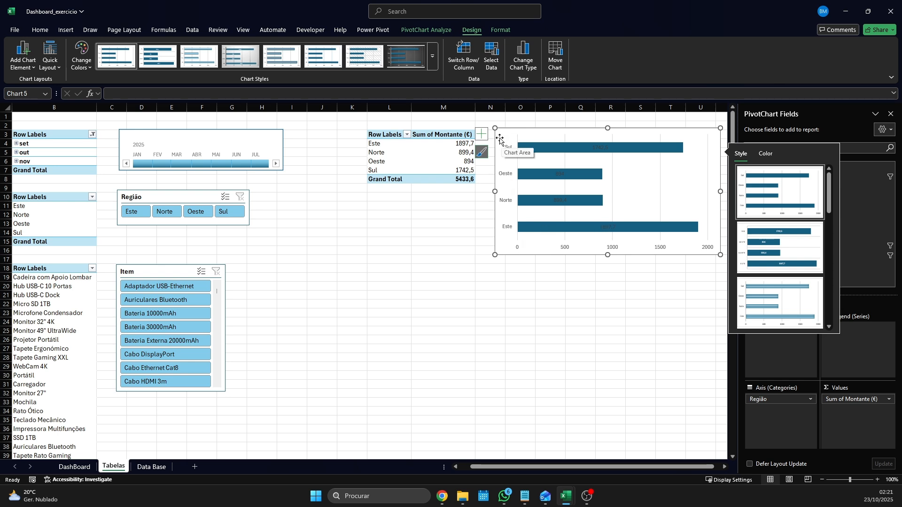
click(482, 135)
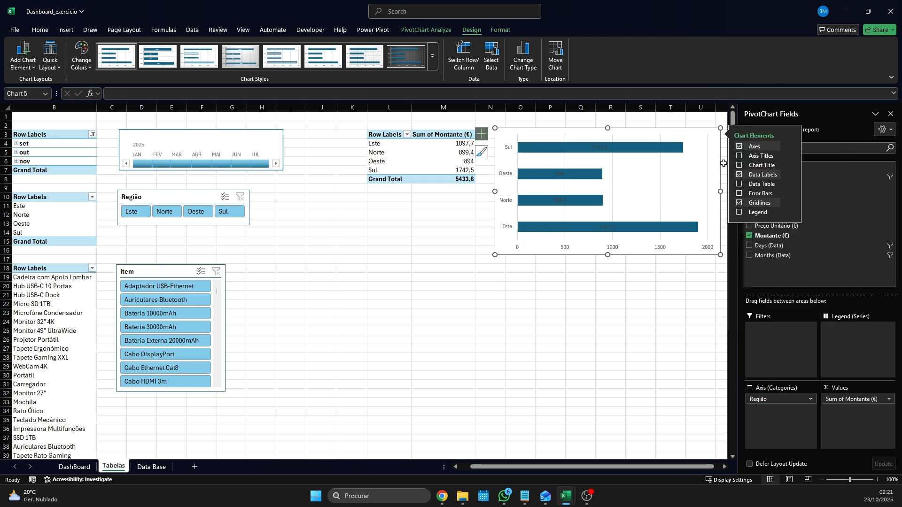
click(739, 175)
click(739, 203)
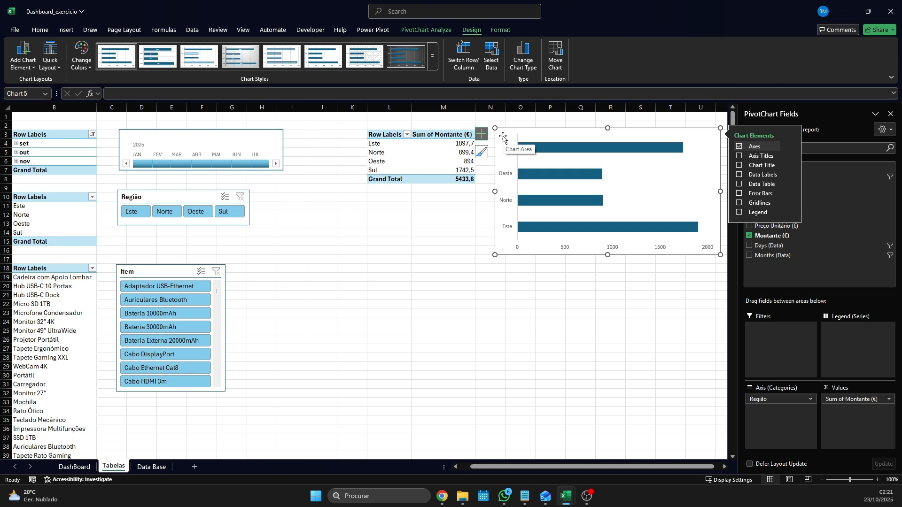
Paste a copy of the Região bar PivotChart onto the DashBoard sheet and move it into the white content panel.
click(74, 467)
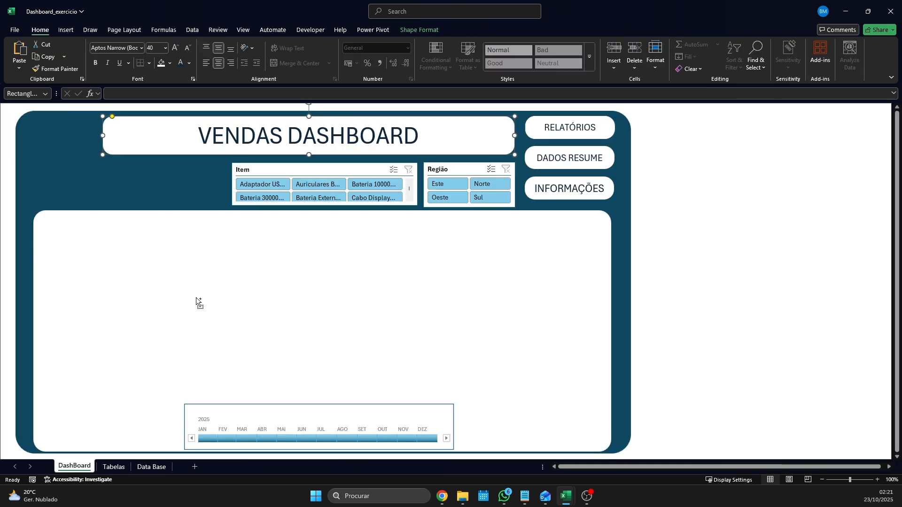
key(ctrl+v)
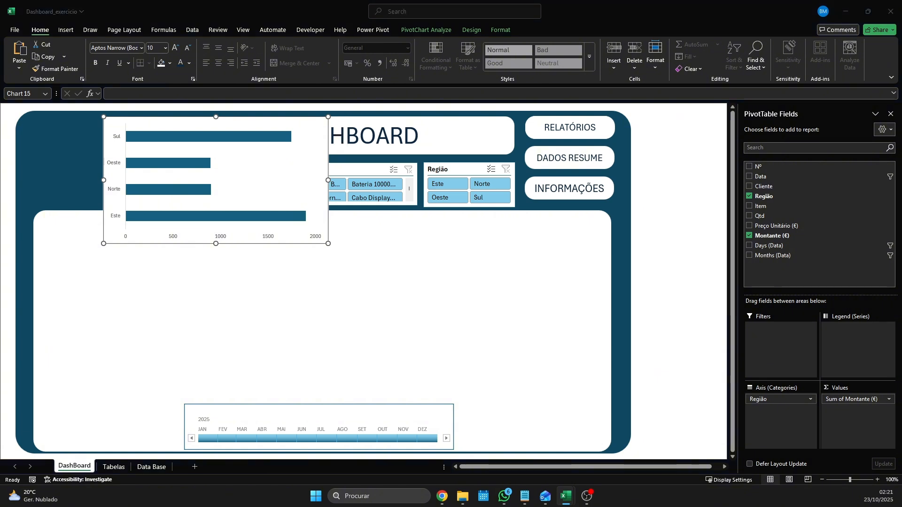
click(304, 126)
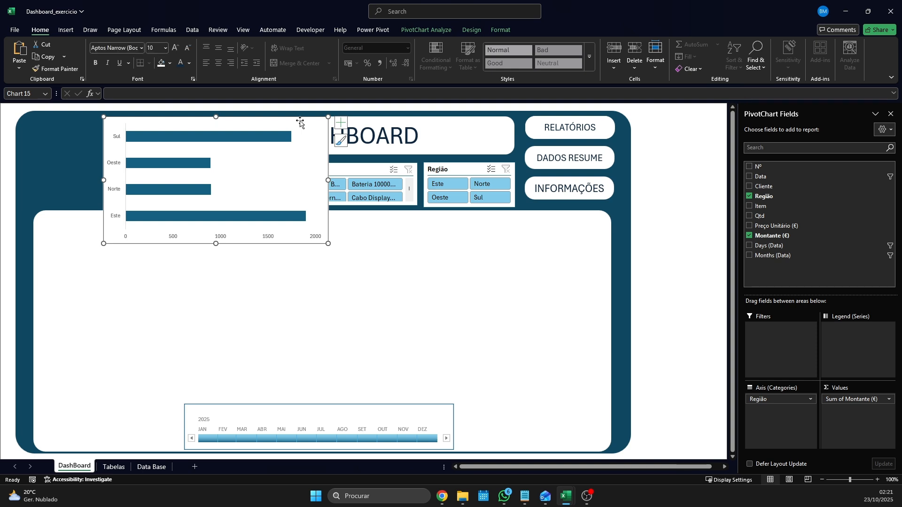
drag(305, 126, 398, 253)
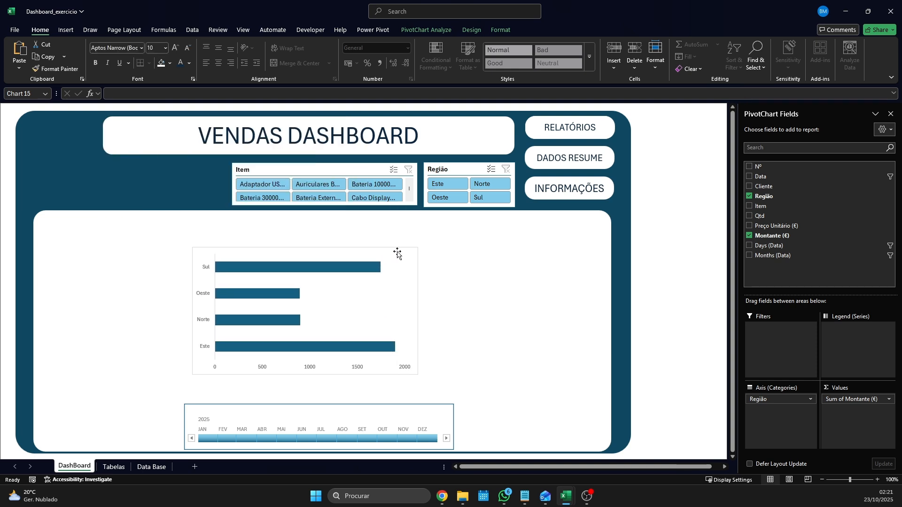
Duplicate the white content panel, shrink the copy to about 21.46 by 7.14 cm and place it over the bar chart.
click(143, 148)
click(95, 250)
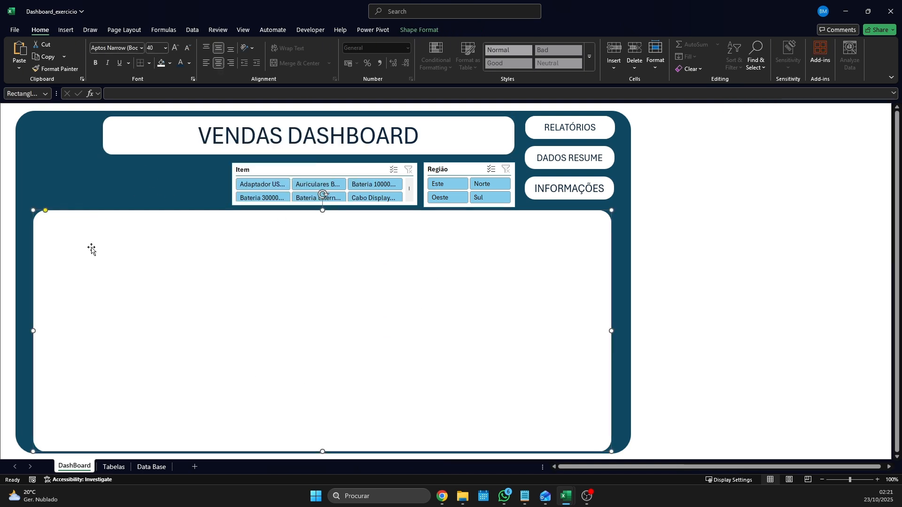
drag(34, 211, 230, 324)
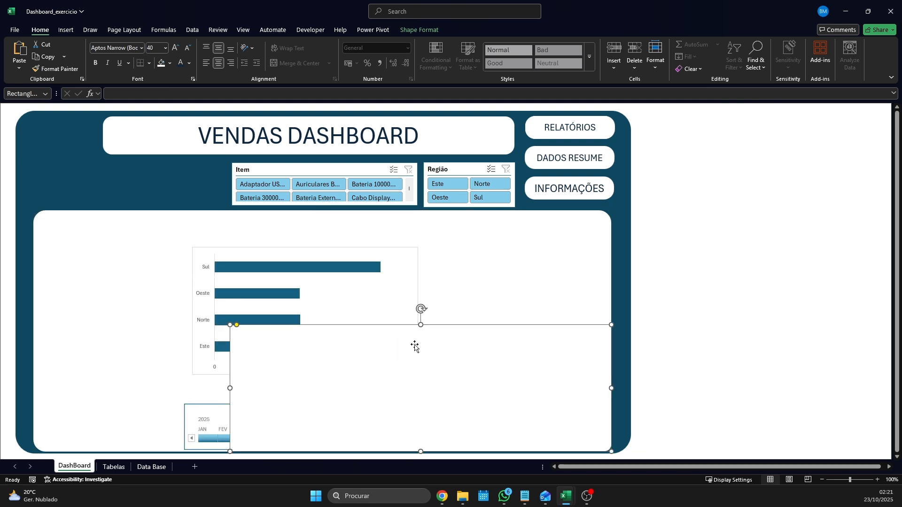
drag(446, 350, 357, 278)
Try sending the duplicated white panel behind the bar chart, nudge it, and undo these changes.
right_click(356, 280)
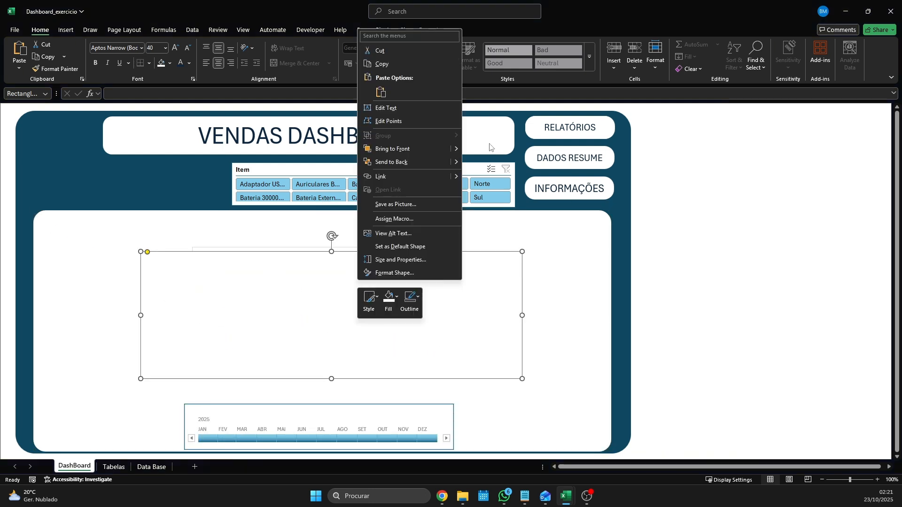
click(430, 162)
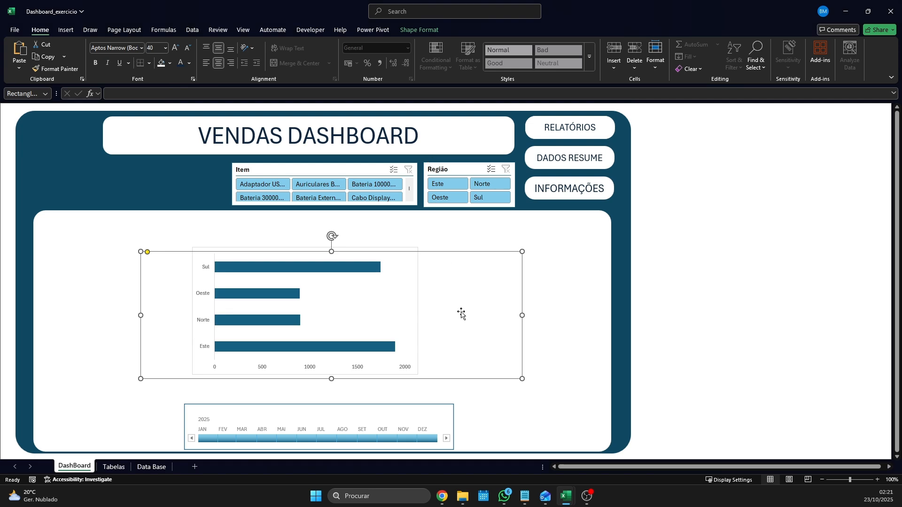
drag(461, 313, 460, 289)
key(ctrl+z)
key(ctrl+z)
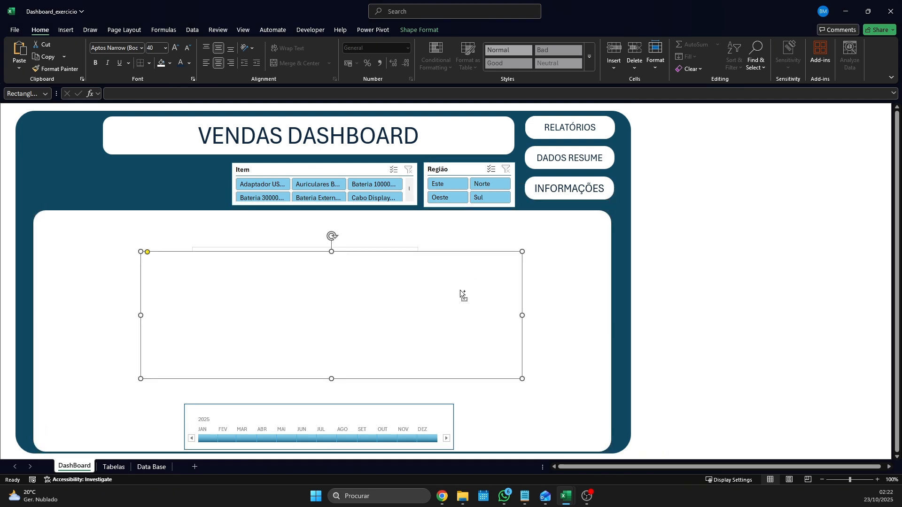
Try sending the duplicated panel to the back again and select the bar chart above it.
right_click(460, 289)
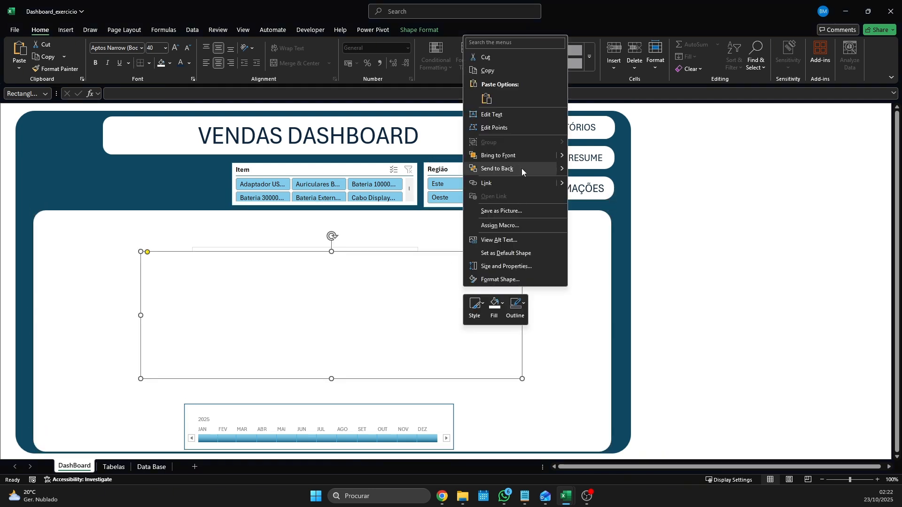
mouse_move(528, 168)
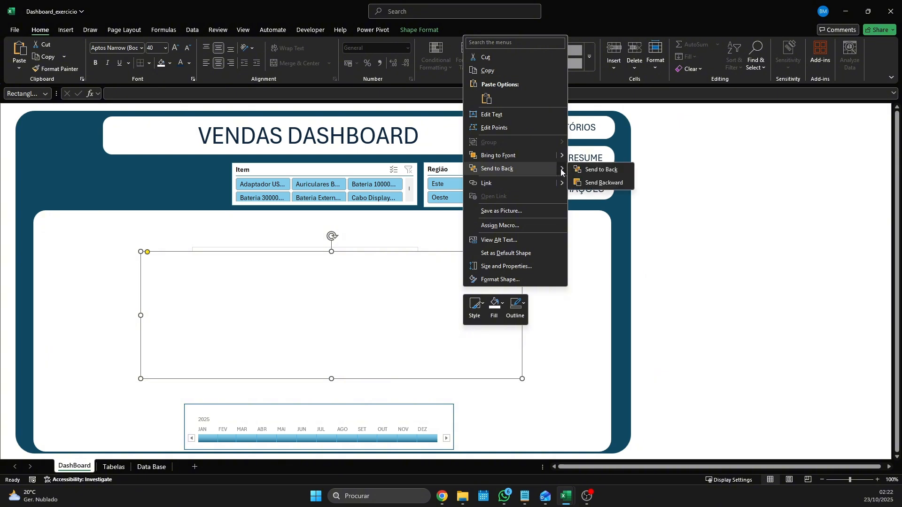
click(601, 172)
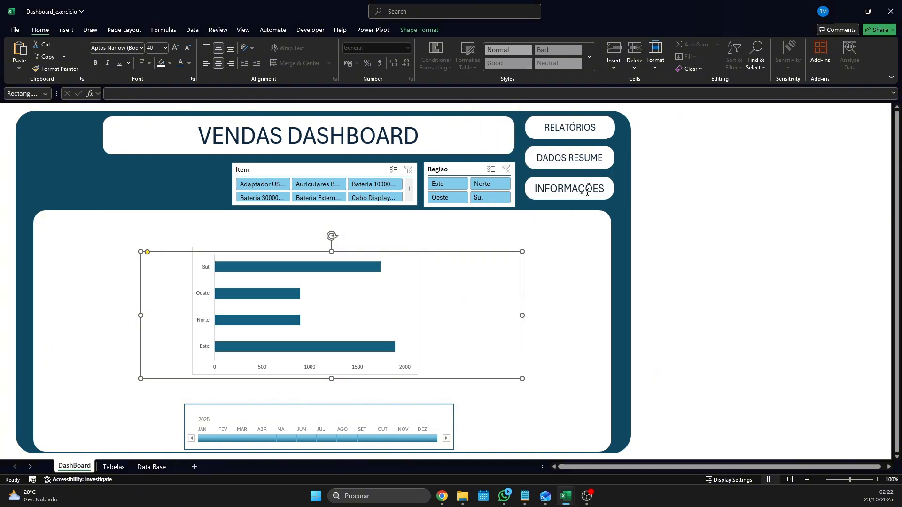
click(455, 281)
click(374, 300)
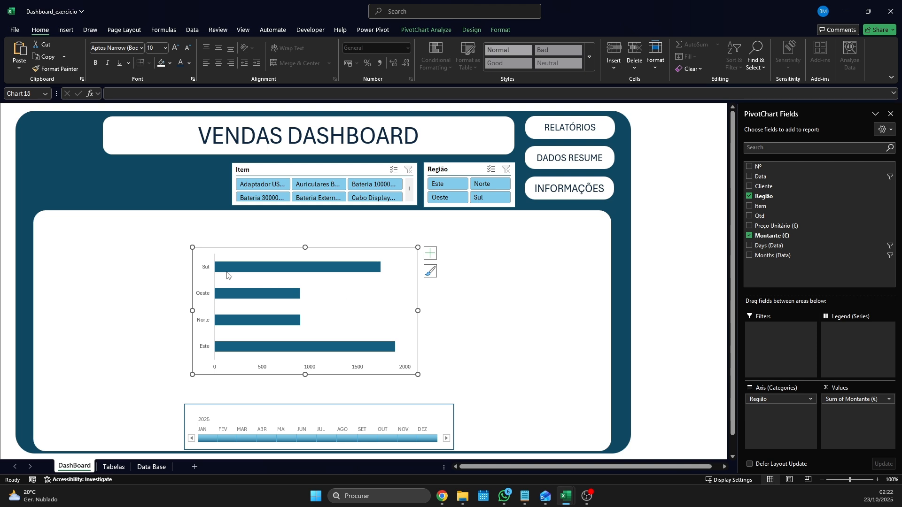
mouse_move(222, 272)
Fill the duplicated panel with Dark Teal, Accent 1, Darker 25%.
click(184, 267)
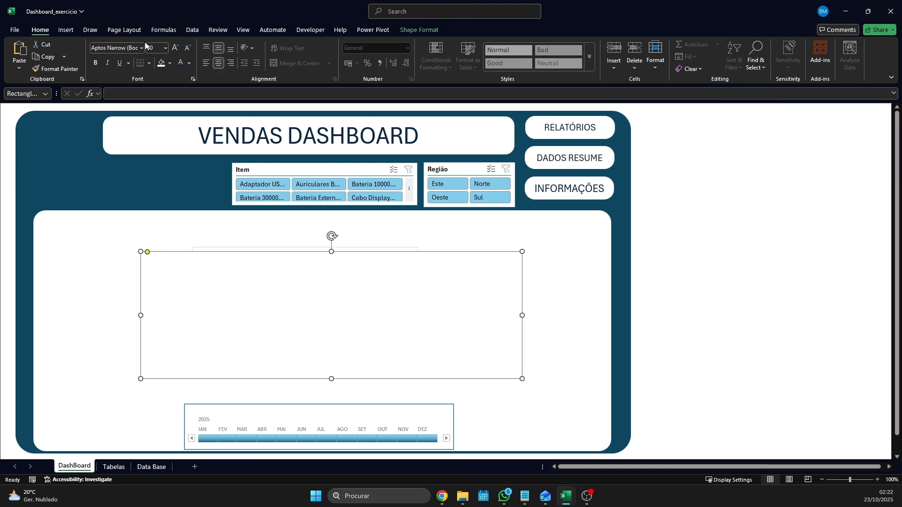
click(440, 30)
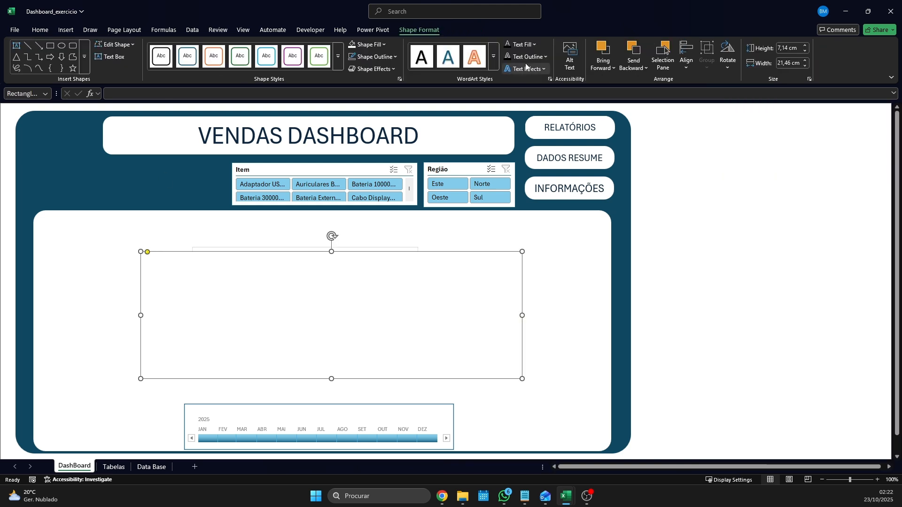
click(387, 57)
click(384, 44)
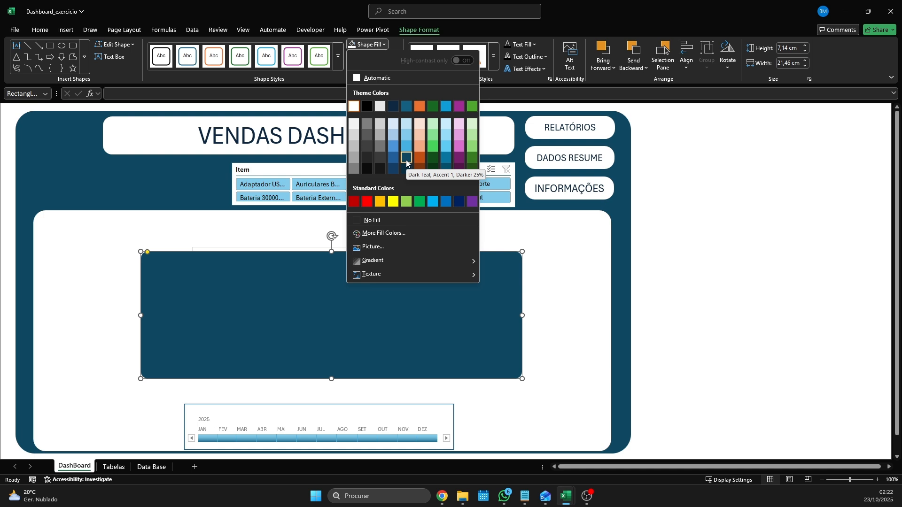
click(406, 160)
Resize the teal panel to about 12.59 cm wide and 10.07 cm high on the white panel's right side.
drag(141, 315, 298, 315)
drag(487, 266, 568, 231)
drag(490, 343, 490, 394)
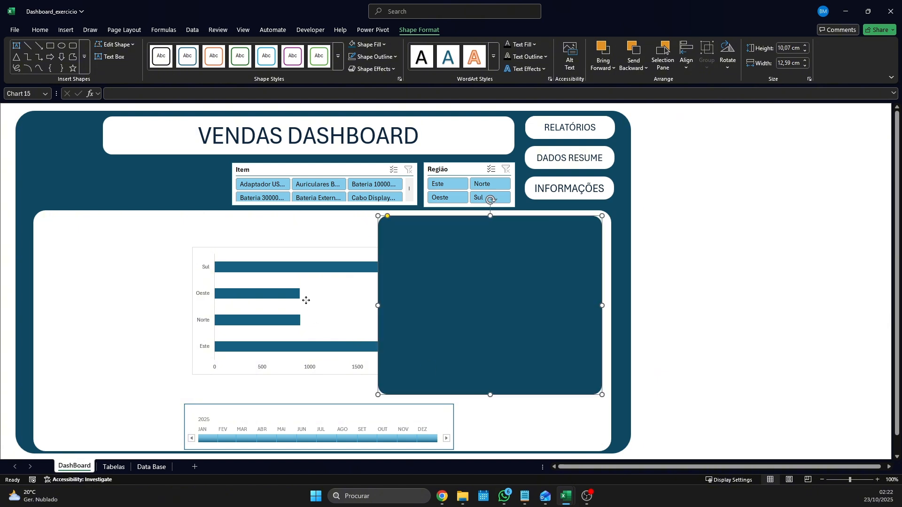
Move the teal panel and the bar chart apart and bring the bar chart to the front.
click(304, 298)
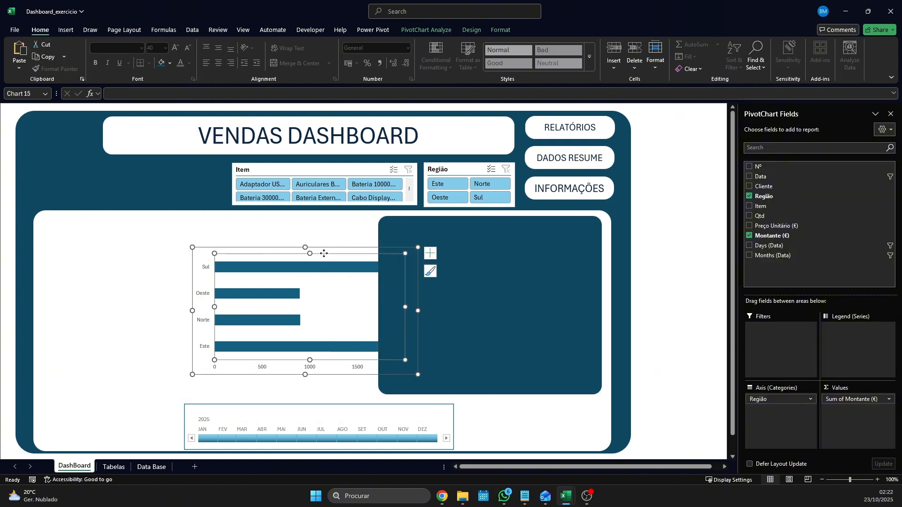
right_click(516, 233)
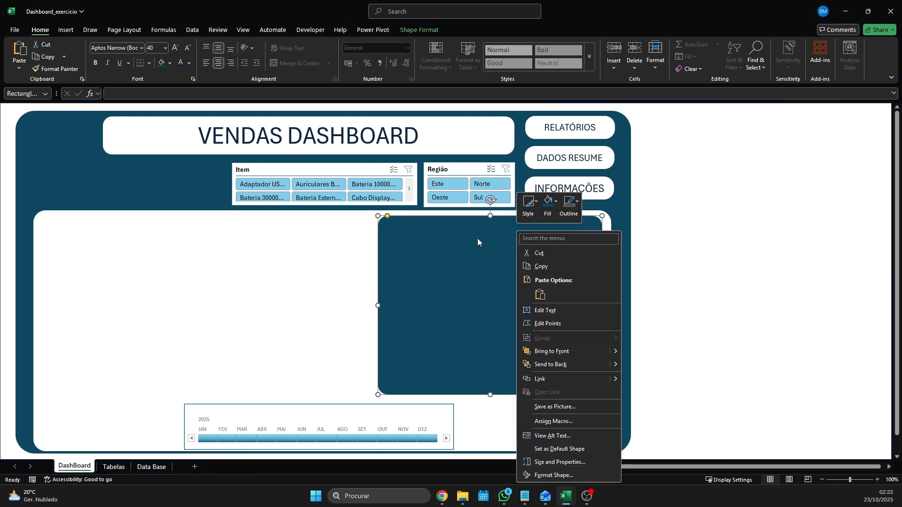
click(477, 238)
drag(447, 225, 219, 219)
click(439, 239)
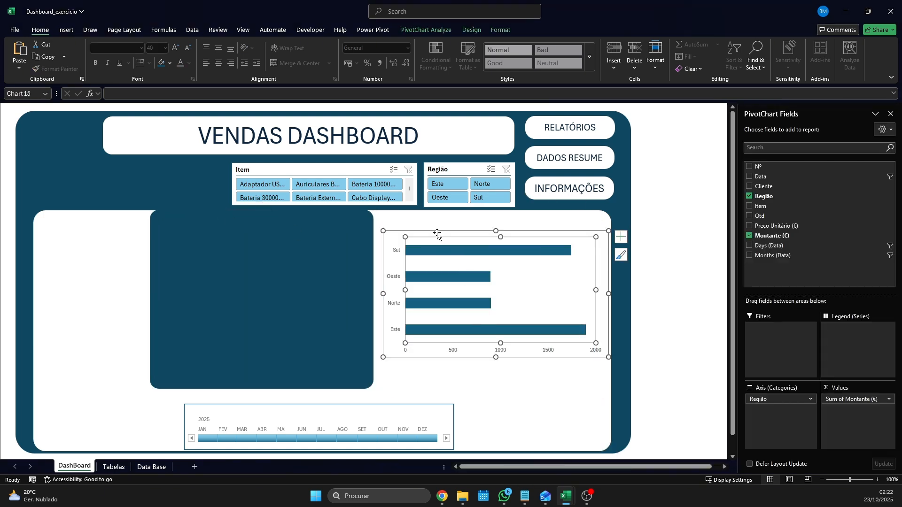
right_click(439, 239)
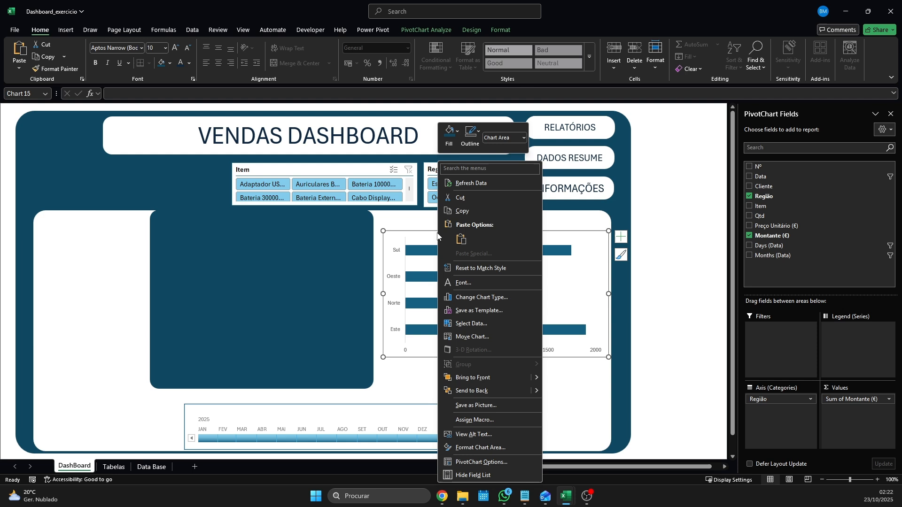
click(519, 379)
Return the teal panel to the white panel's right side and place the bar chart on top of it.
drag(445, 238, 297, 234)
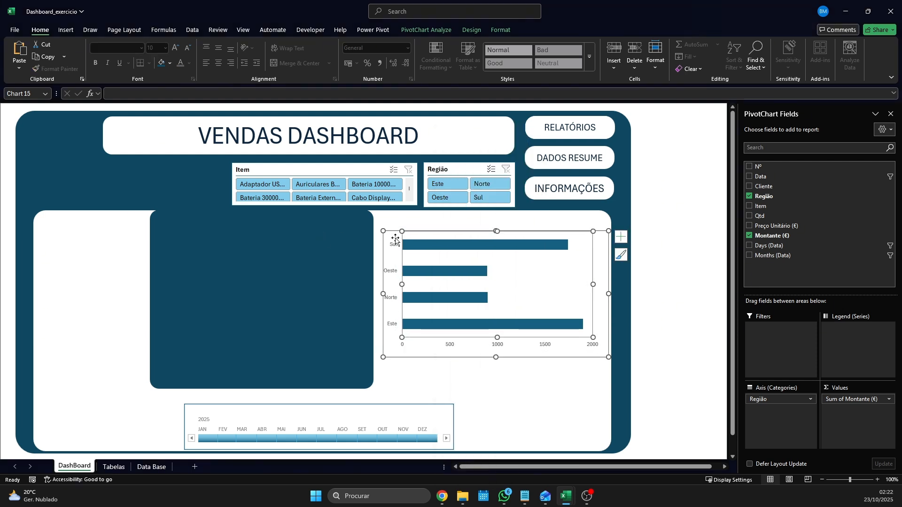
click(392, 236)
drag(393, 235, 306, 280)
click(232, 228)
drag(232, 228, 460, 229)
click(390, 277)
drag(348, 278, 439, 226)
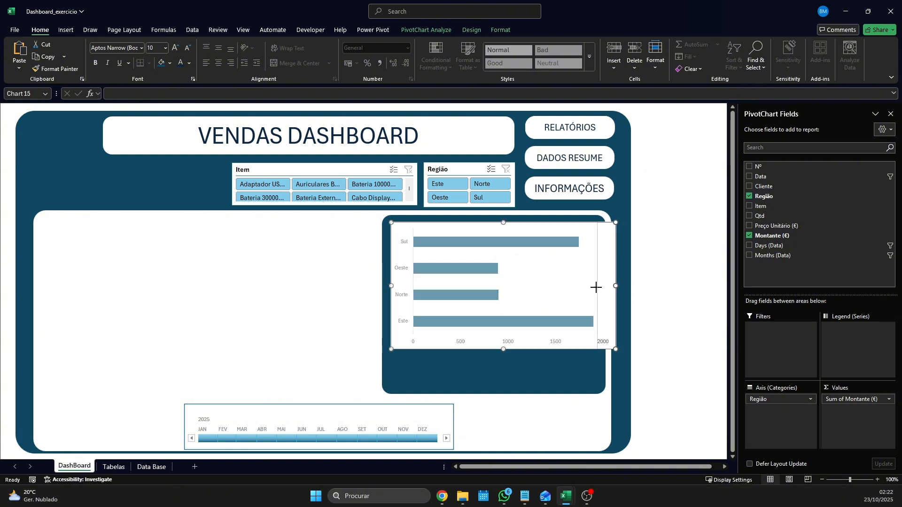
Resize the bar chart to fit inside the teal panel, leaving a teal border around it.
drag(596, 287, 596, 286)
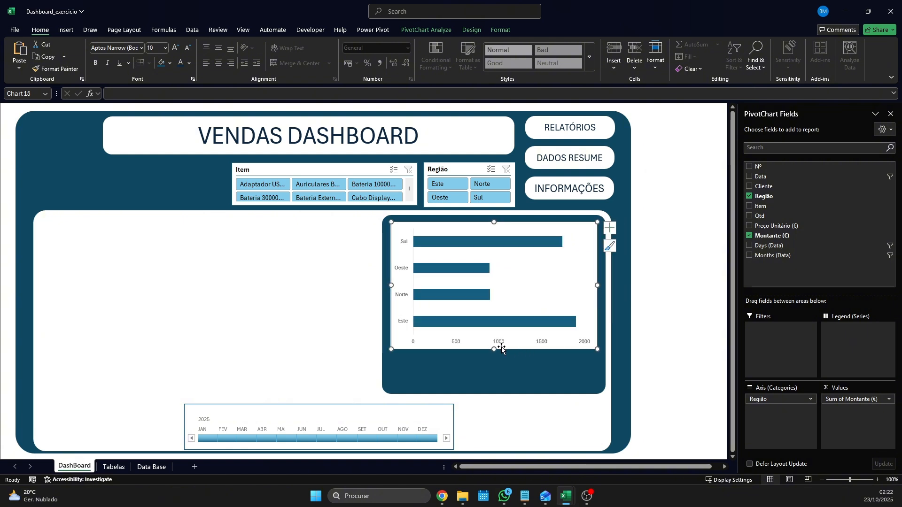
drag(494, 349, 494, 382)
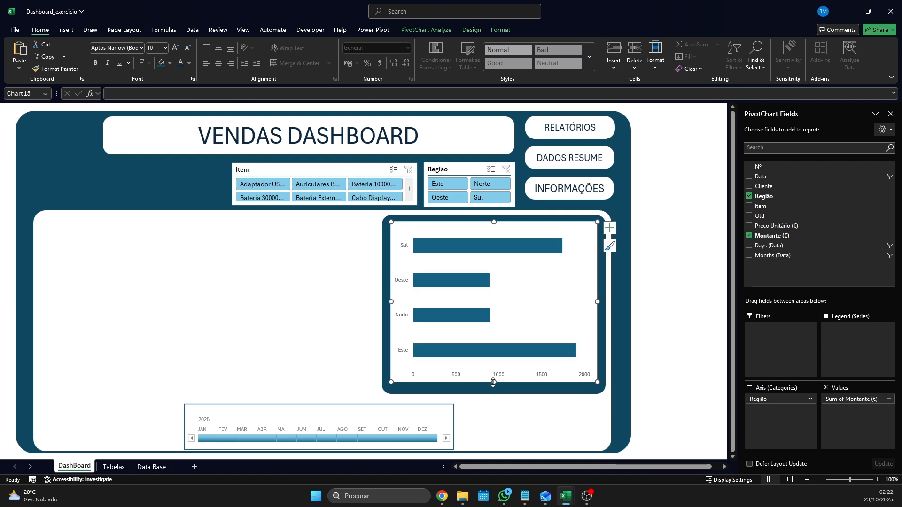
click(309, 317)
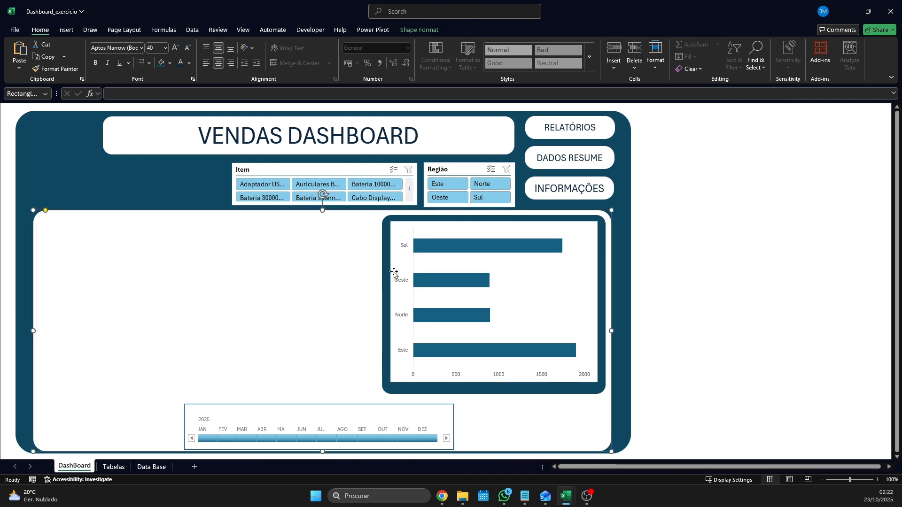
Place two copies of the teal panel beside the bar chart's panel and narrow the outermost copy to fit the remaining white area.
click(388, 221)
drag(389, 224, 45, 221)
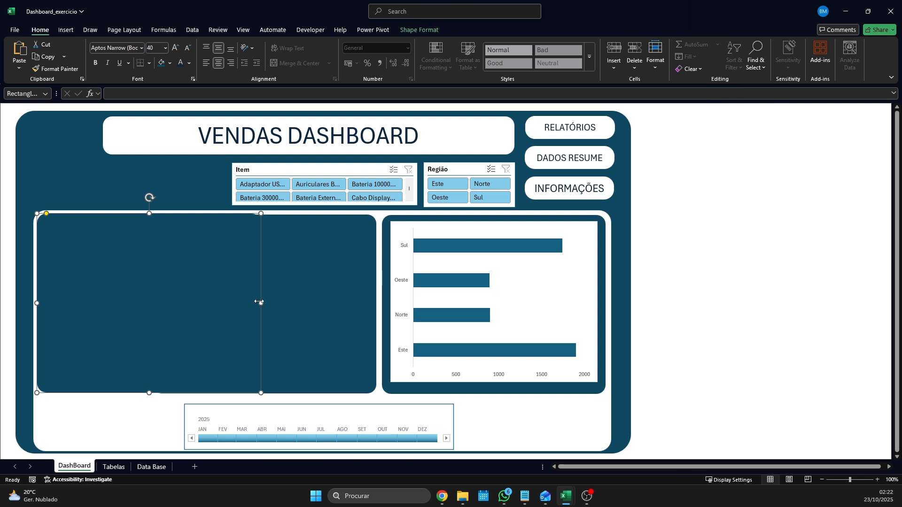
drag(260, 302, 125, 284)
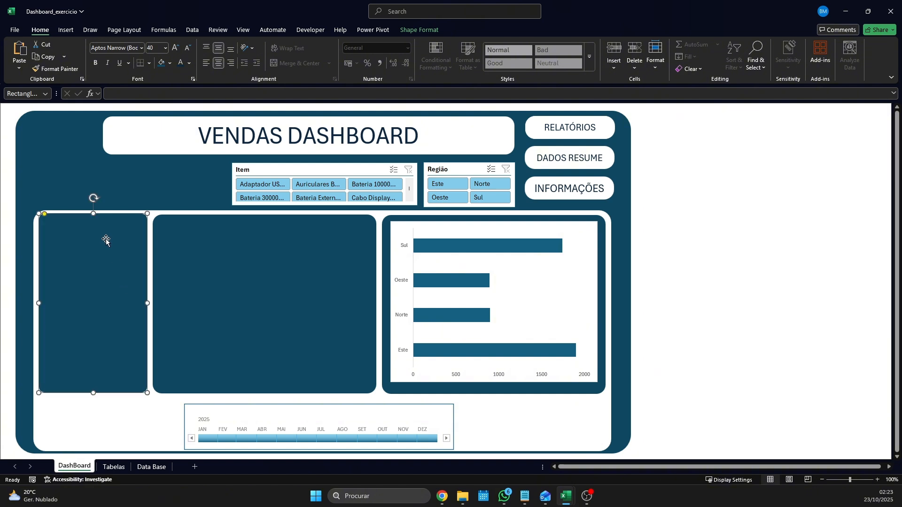
drag(94, 215, 94, 218)
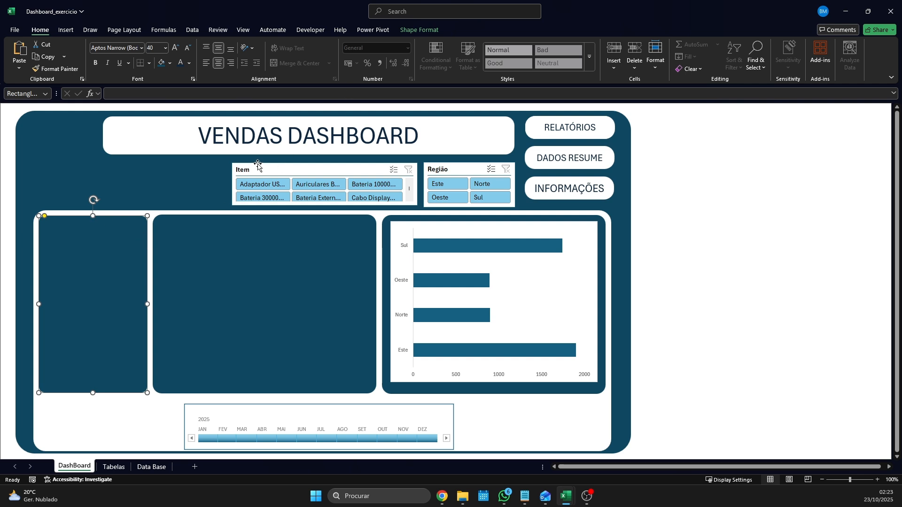
click(65, 30)
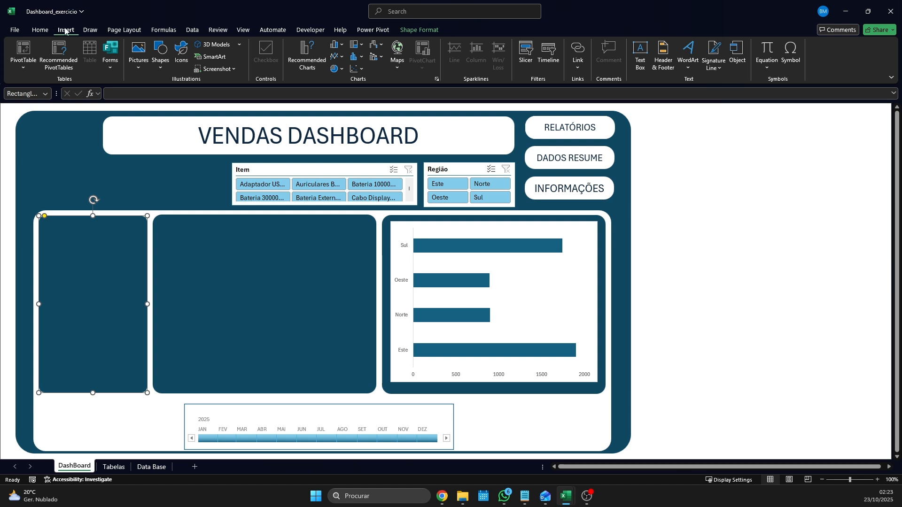
click(639, 55)
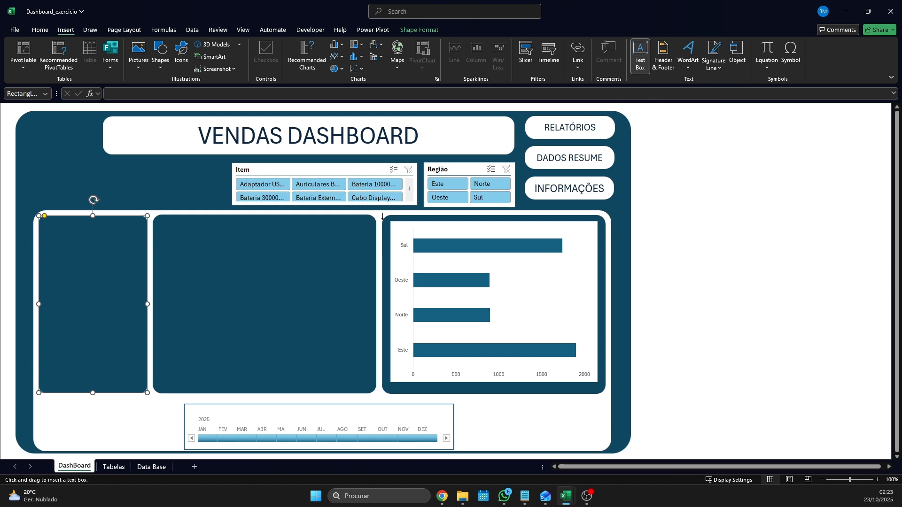
click(268, 244)
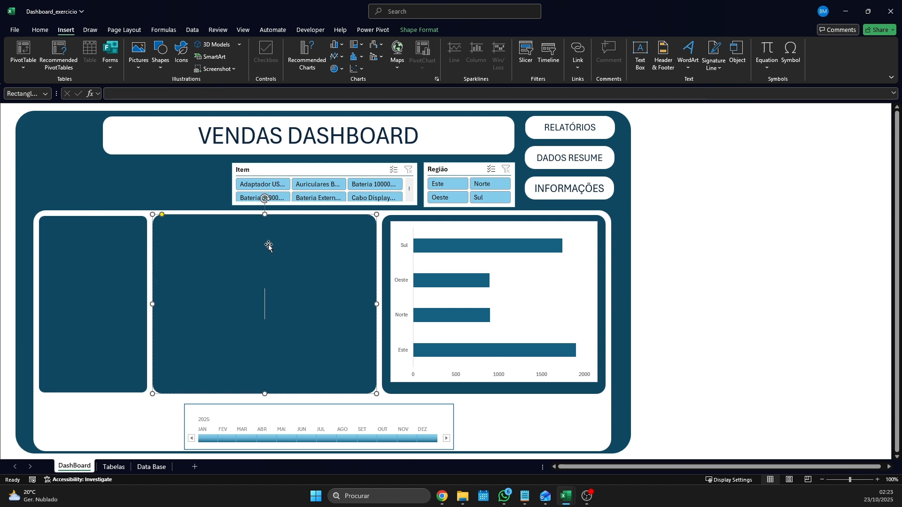
click(128, 410)
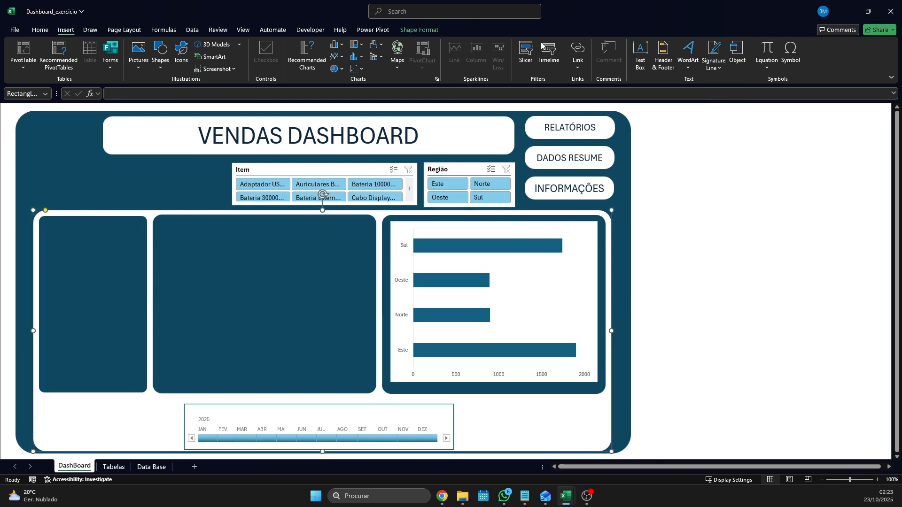
Add a text box about 6.22 cm wide near the middle teal panel's upper edge with the text "Venda por Mês".
click(640, 56)
drag(202, 238, 312, 292)
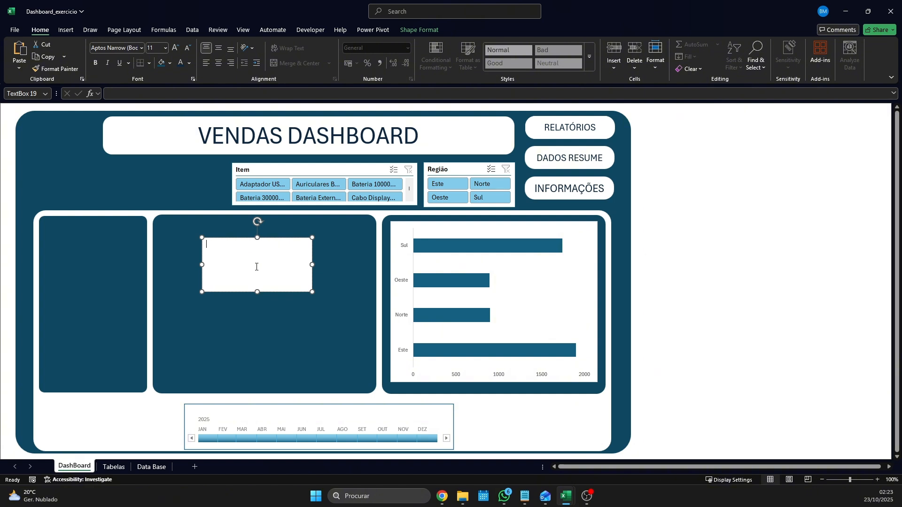
text(Venda por Mês)
Format the "Venda por Mês" text at size 18, centred horizontally and vertically, and shorten its box to about 0.98 cm high.
triple_click(262, 247)
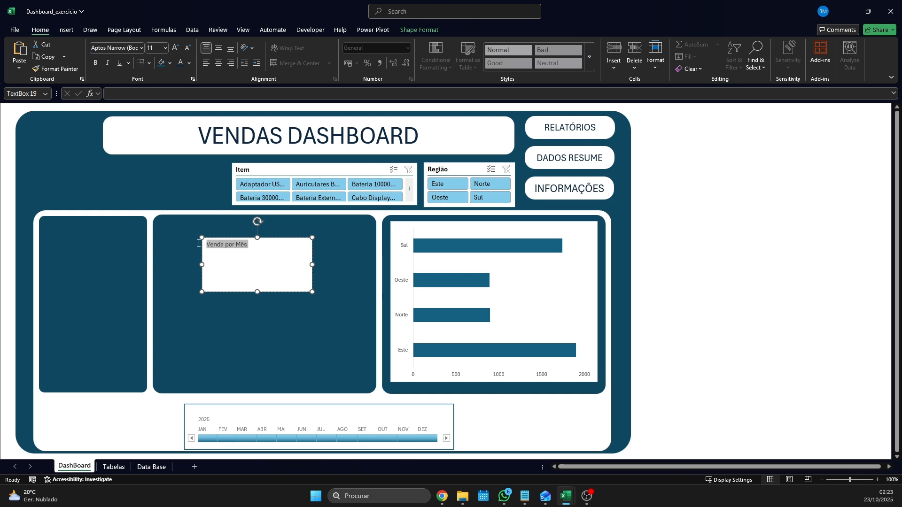
click(165, 48)
click(155, 146)
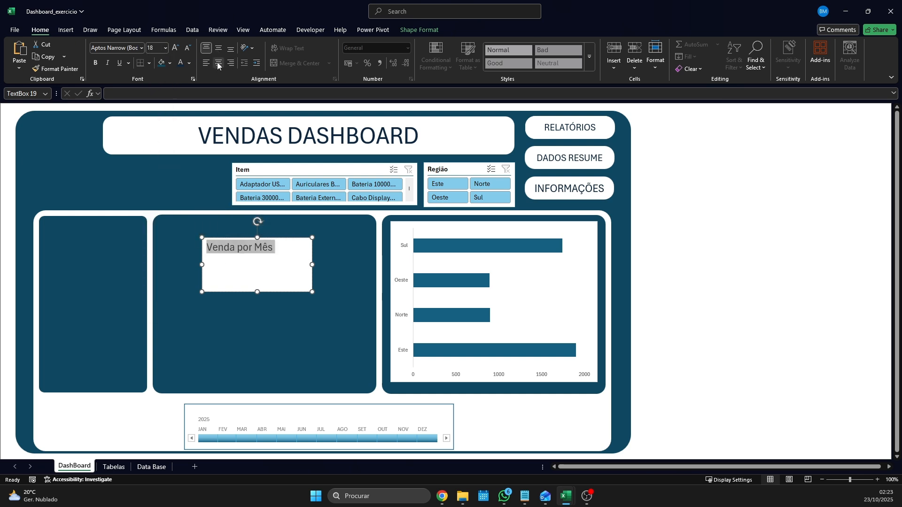
click(218, 63)
click(217, 48)
drag(257, 291, 257, 256)
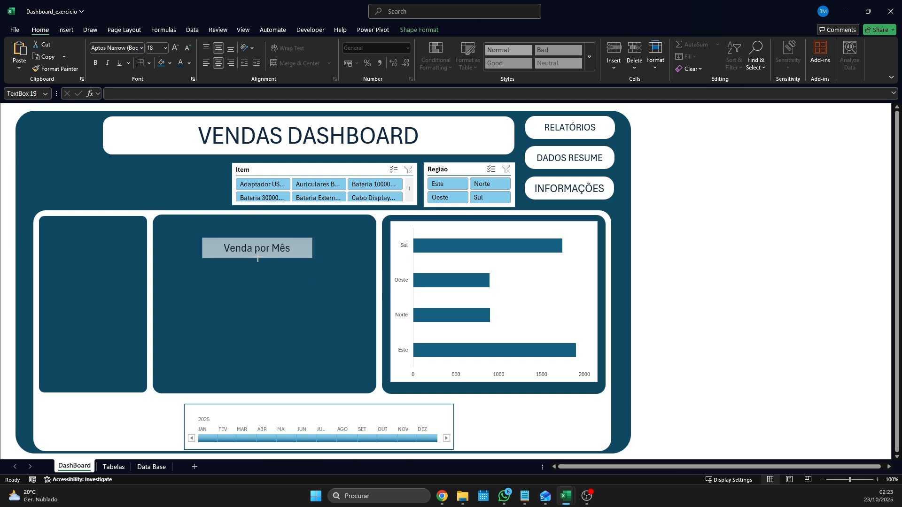
Remove the fill from the "Venda por Mês" text box.
click(424, 30)
click(375, 45)
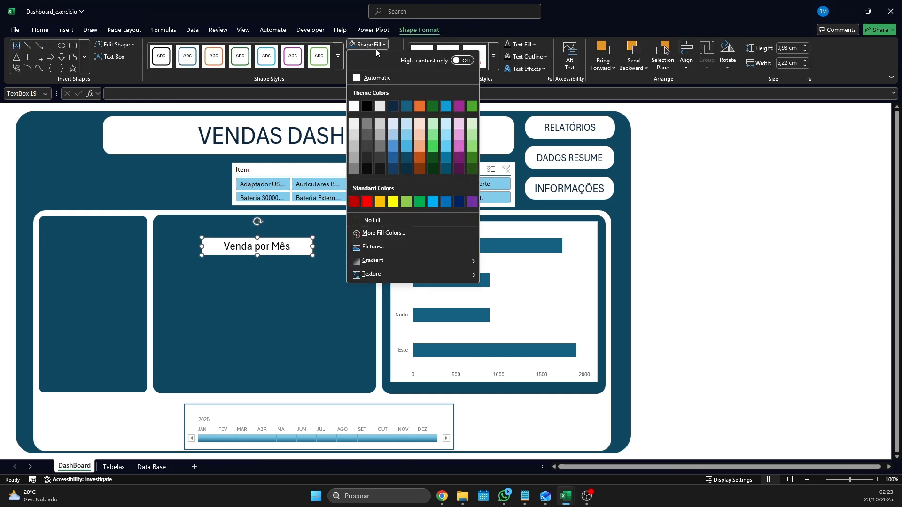
click(380, 220)
click(65, 30)
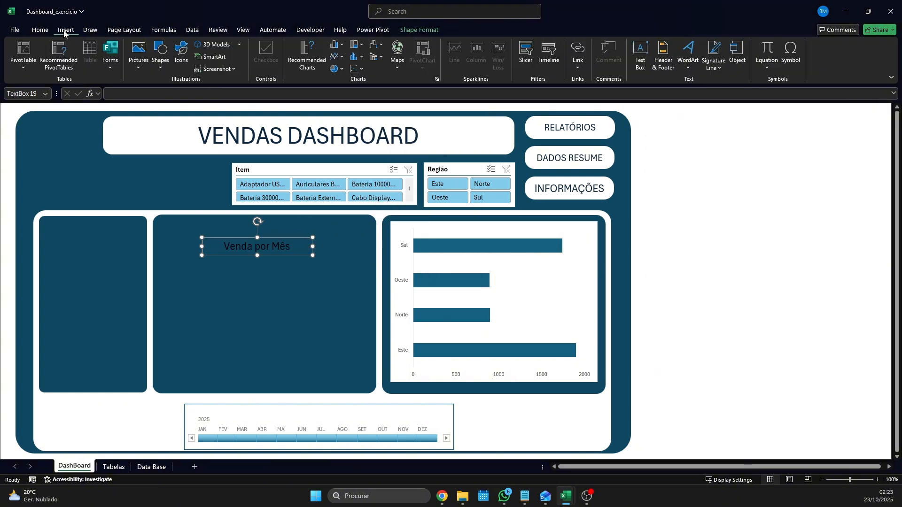
click(40, 30)
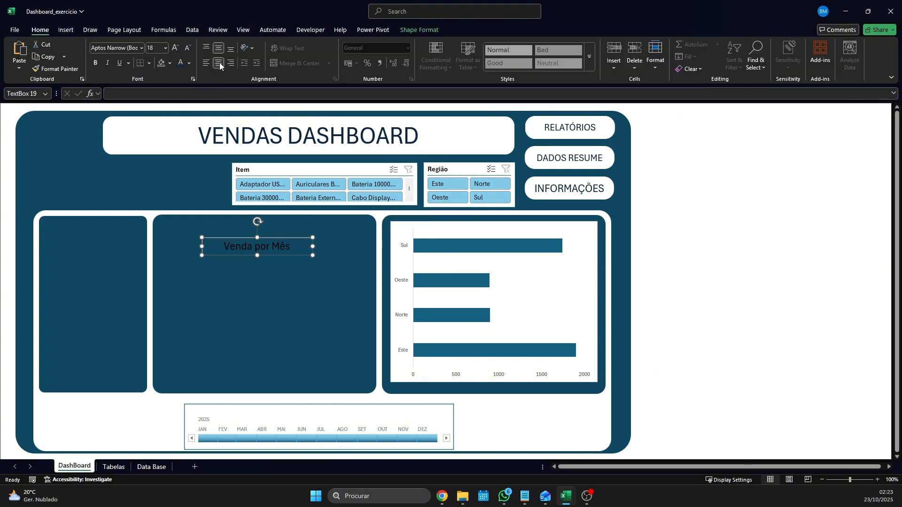
Format the "Venda por Mês" title in white Abadi and move it to the upper edge of the middle panel.
click(189, 66)
click(186, 126)
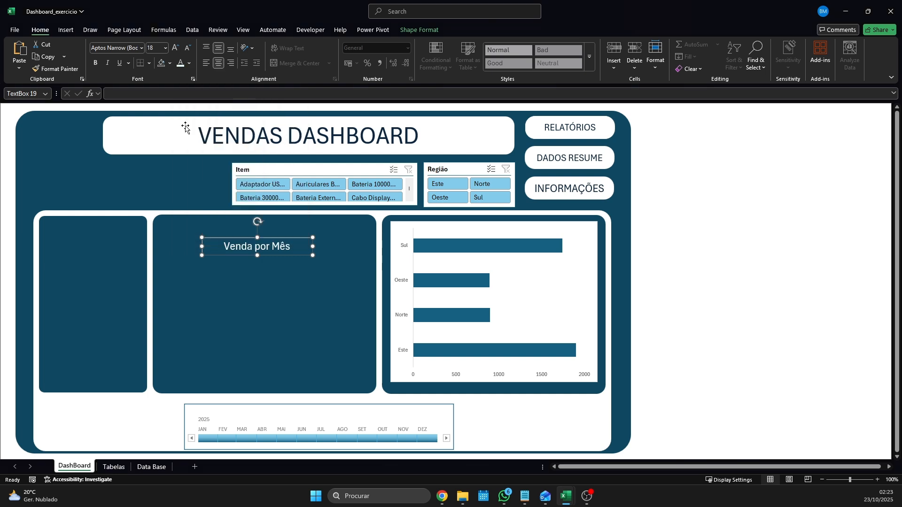
click(140, 49)
click(128, 114)
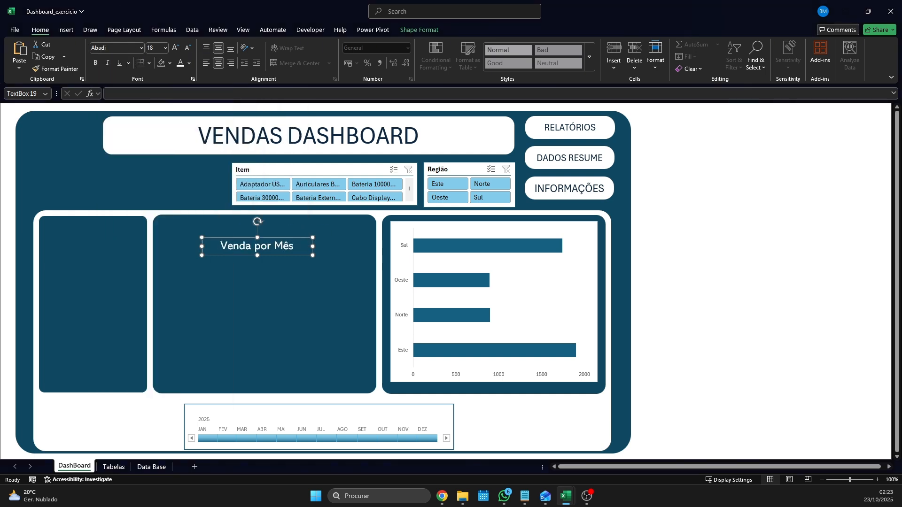
drag(282, 239, 285, 219)
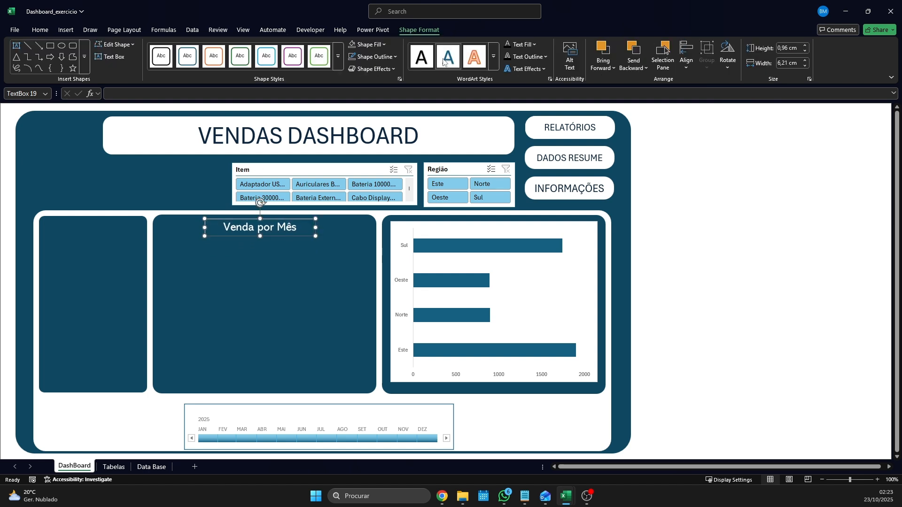
Remove the outline from the "Venda por Mês" text box.
click(416, 29)
click(390, 58)
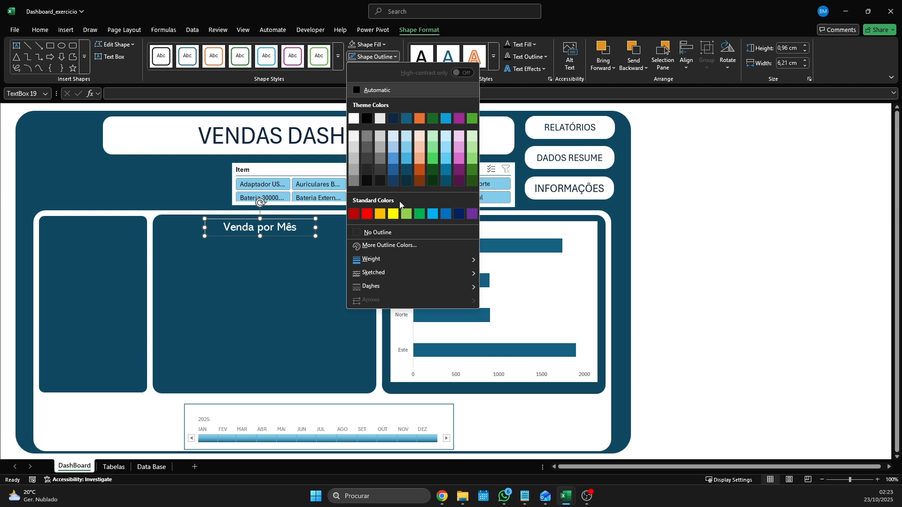
click(396, 234)
Lower the region chart's upper edge and place a copy of the title above it, reworded as "Venda por Região".
click(447, 226)
drag(494, 223, 493, 234)
click(291, 226)
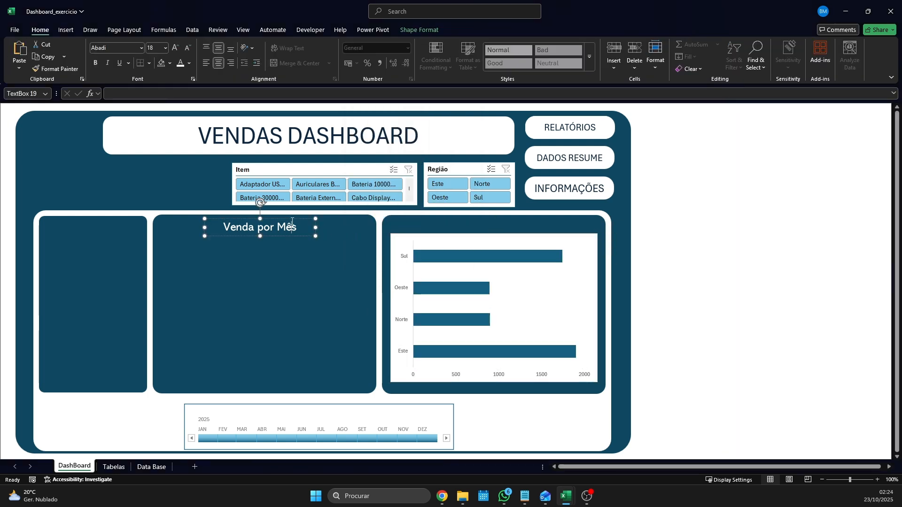
ctrl+click(292, 219)
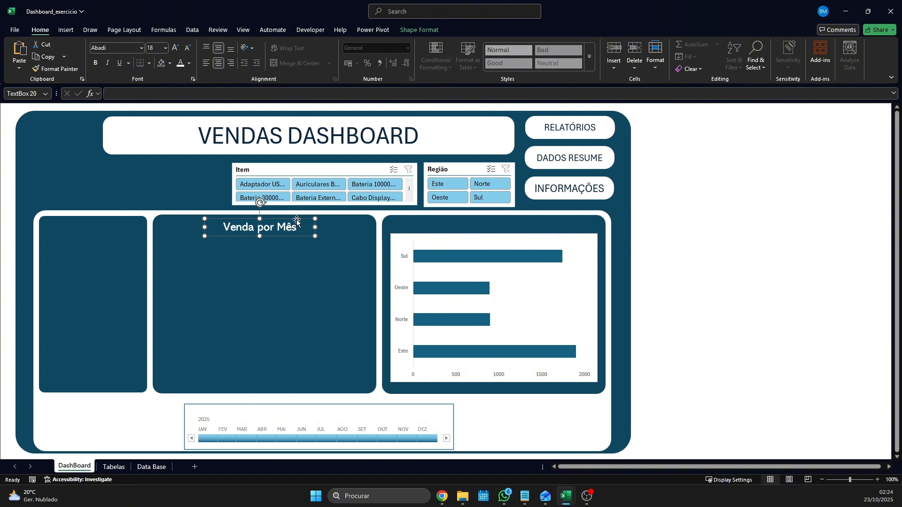
drag(296, 220, 529, 215)
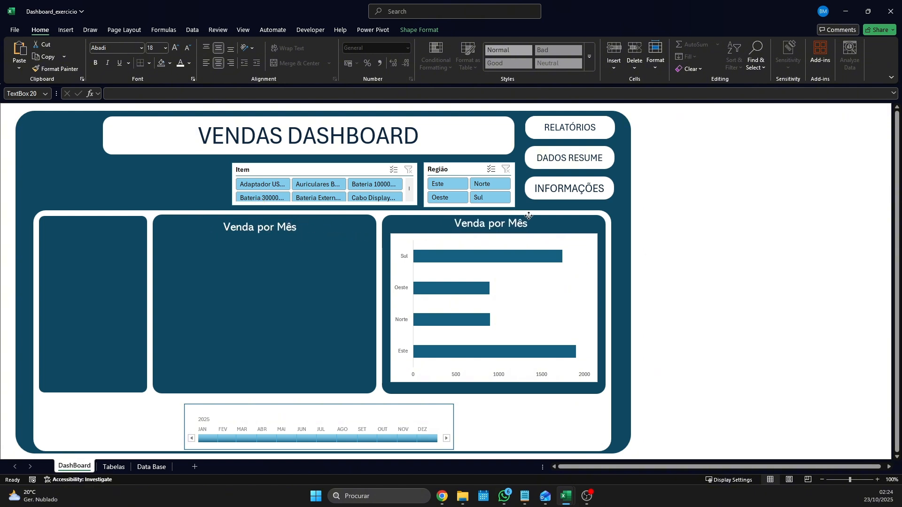
double_click(513, 223)
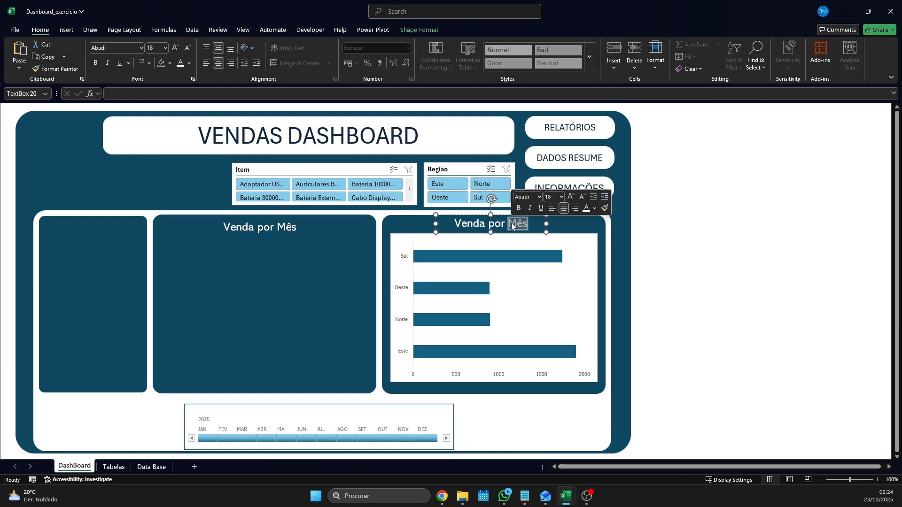
text(Região)
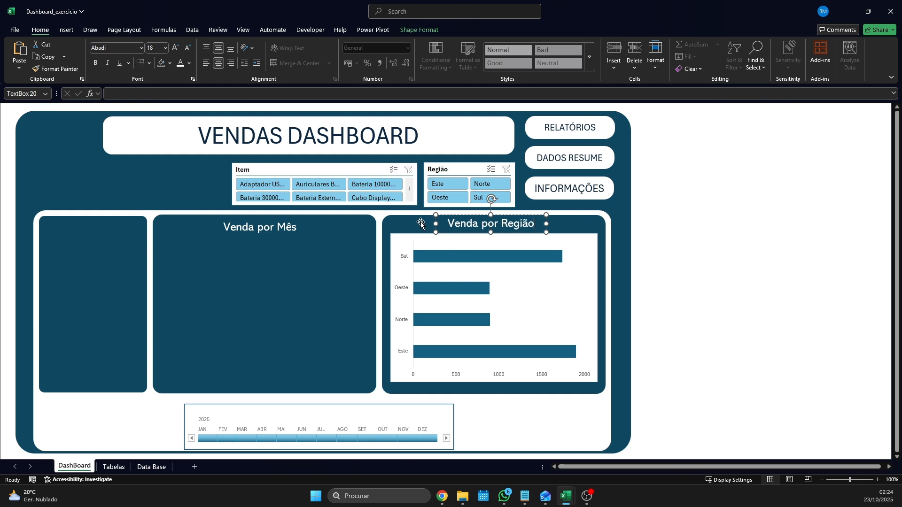
Lower the region chart's upper edge slightly and nudge the "Venda por Região" title down above it.
click(421, 238)
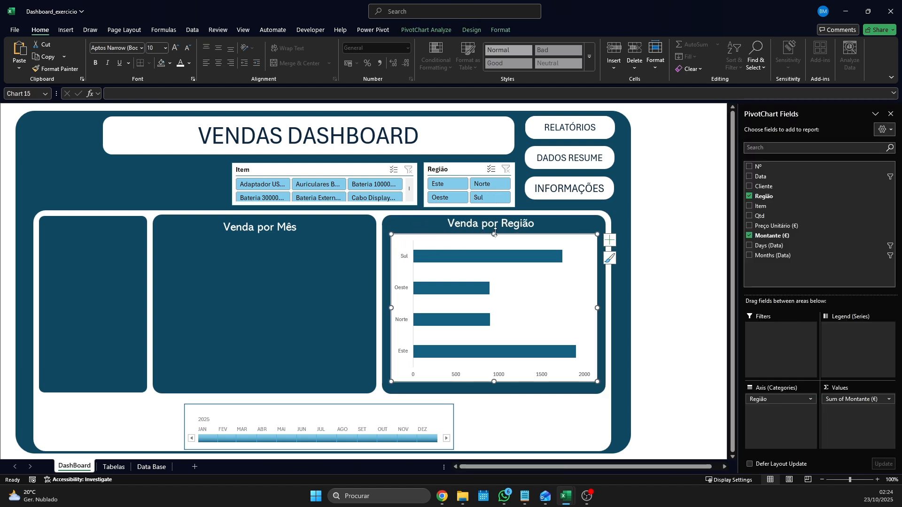
drag(495, 233, 495, 237)
click(428, 223)
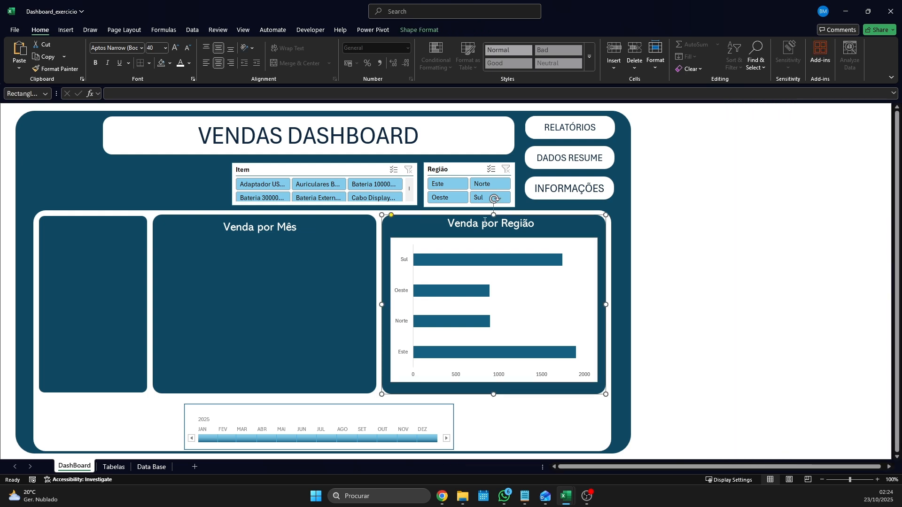
click(484, 223)
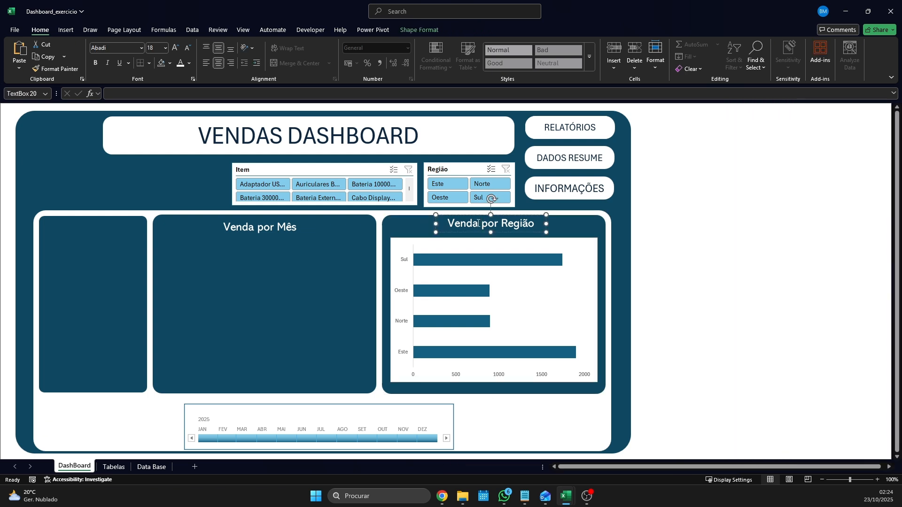
drag(493, 215, 493, 218)
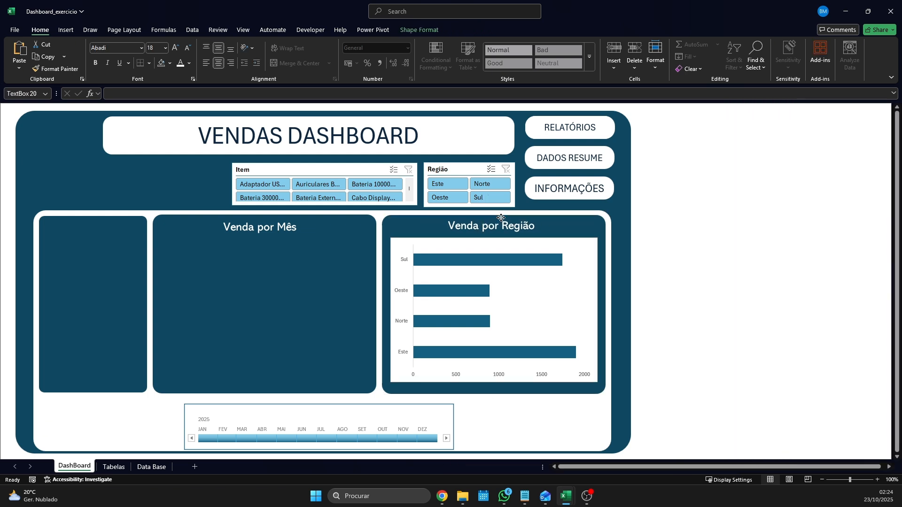
Change "Venda" to "Vendas" in both panel titles, giving "Vendas por Região" and "Vendas por Mês".
click(482, 229)
text(s)
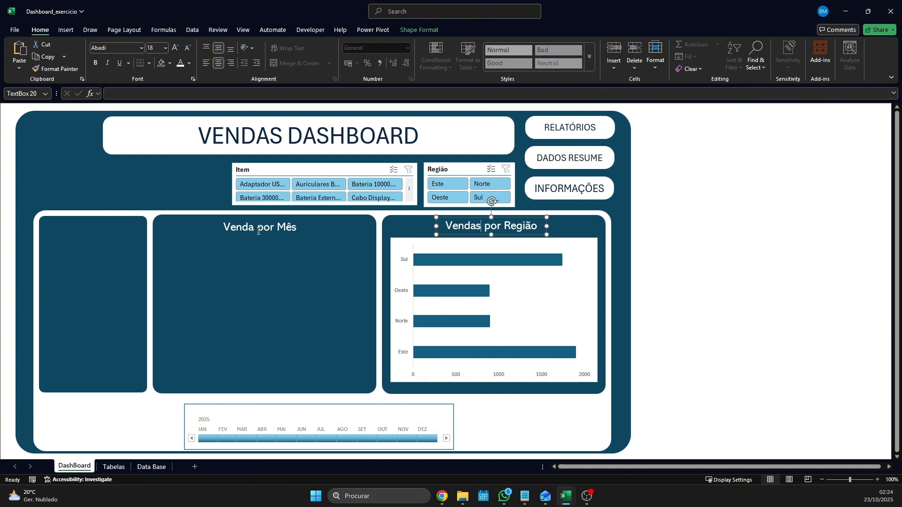
click(258, 231)
text(s)
click(316, 273)
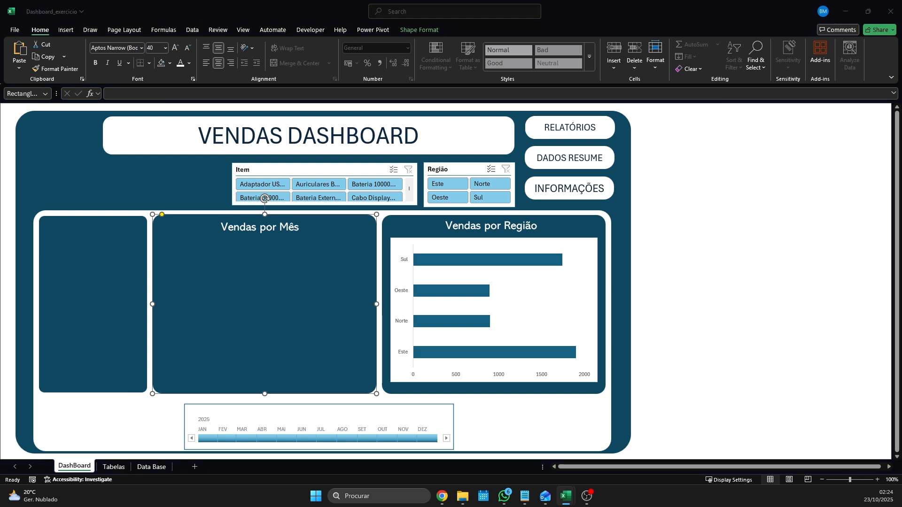
Copy the region sales pivot table on the Tabelas sheet to L21 and replace its Região field with Months (Data).
click(114, 468)
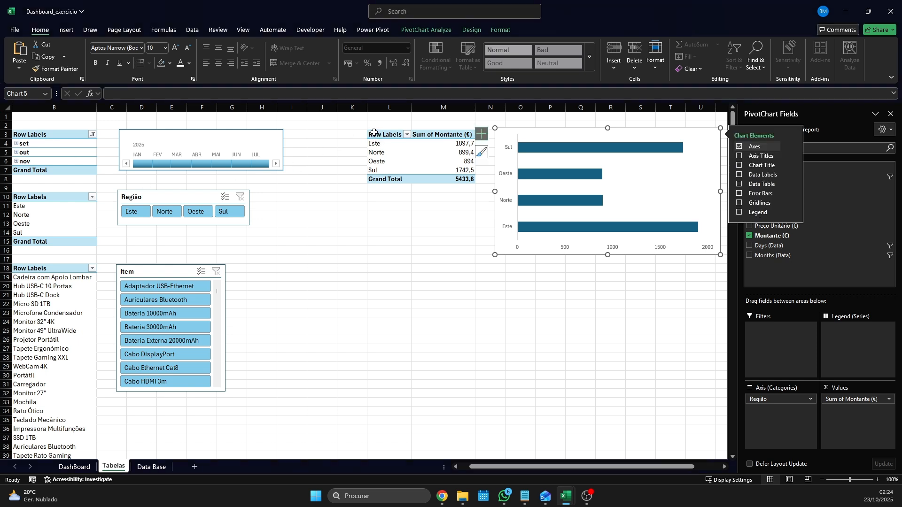
drag(380, 137, 450, 179)
key(ctrl+c)
click(398, 296)
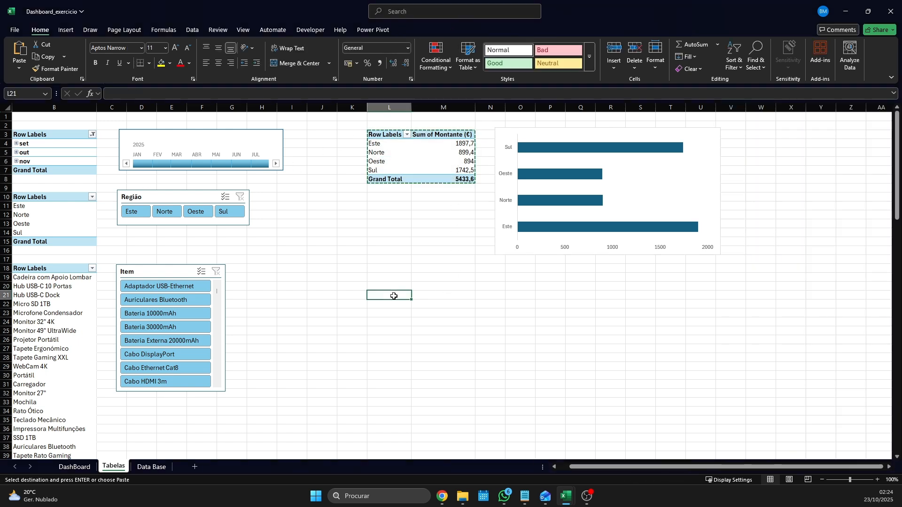
key(ctrl+v)
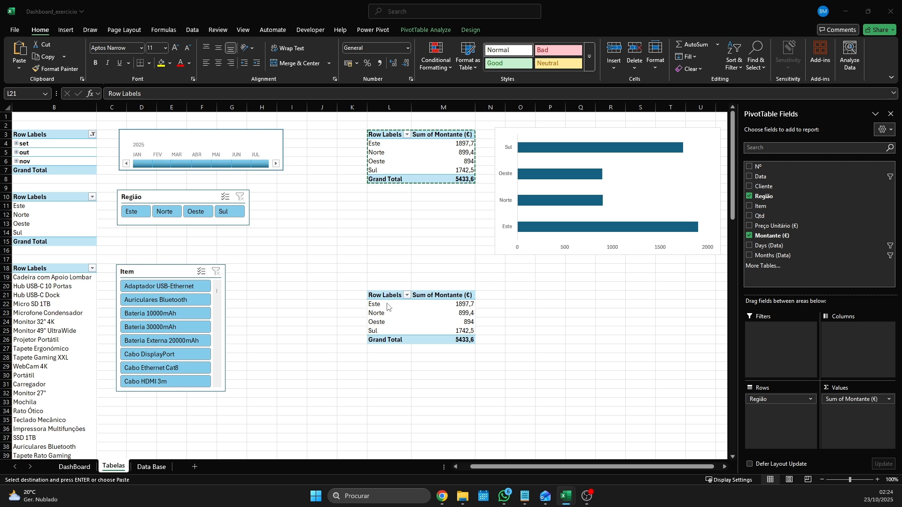
click(750, 196)
click(749, 255)
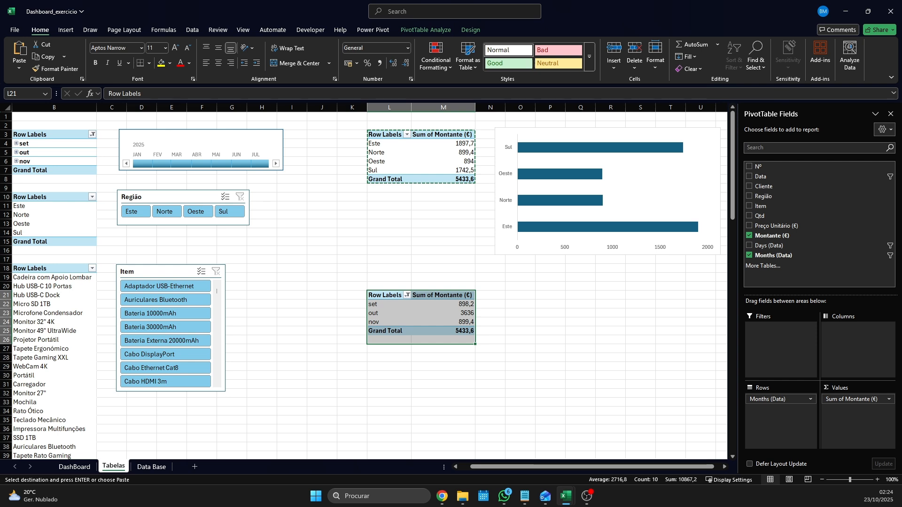
Insert a Clustered Bar PivotChart from the monthly pivot table and place it directly below the region chart.
click(430, 30)
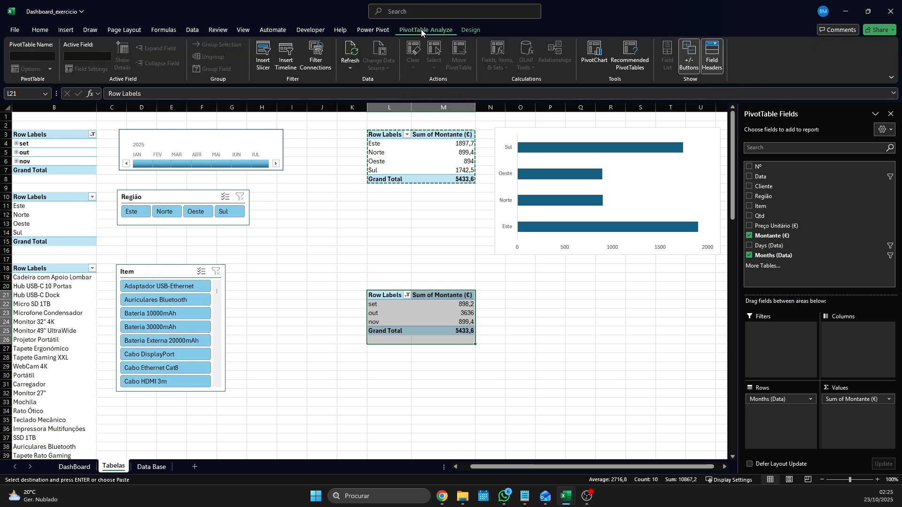
click(601, 59)
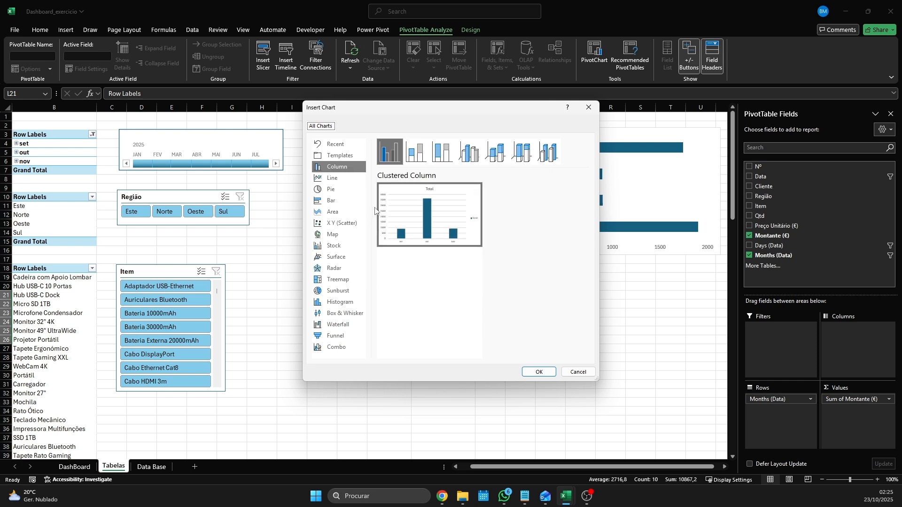
click(347, 202)
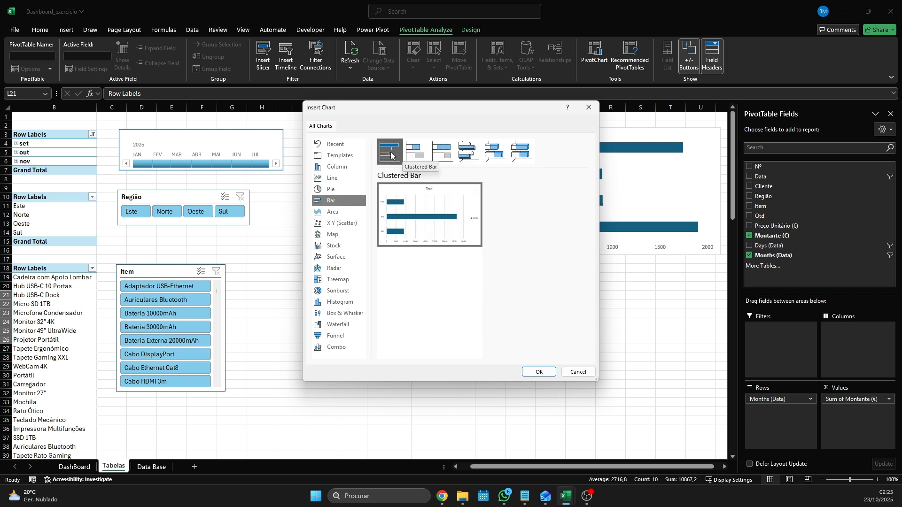
click(535, 371)
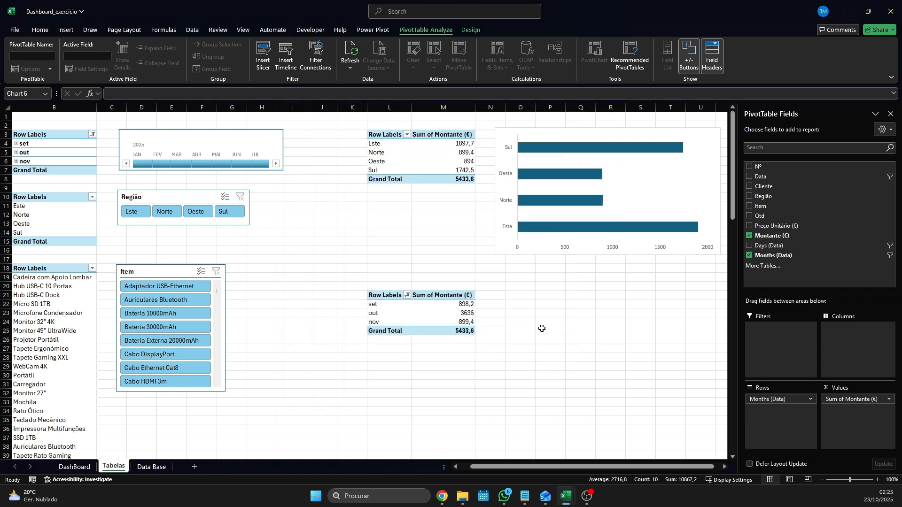
drag(413, 223, 651, 269)
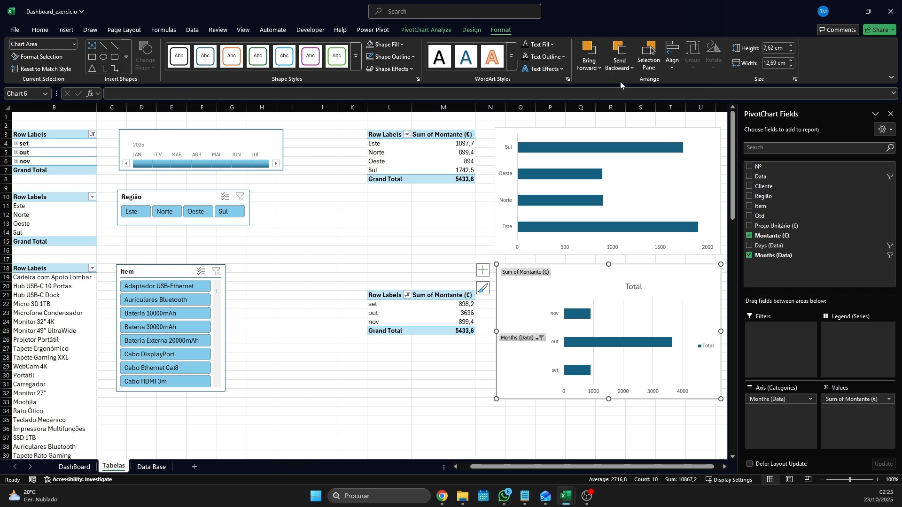
Hide the value and axis field buttons on the monthly PivotChart.
click(439, 29)
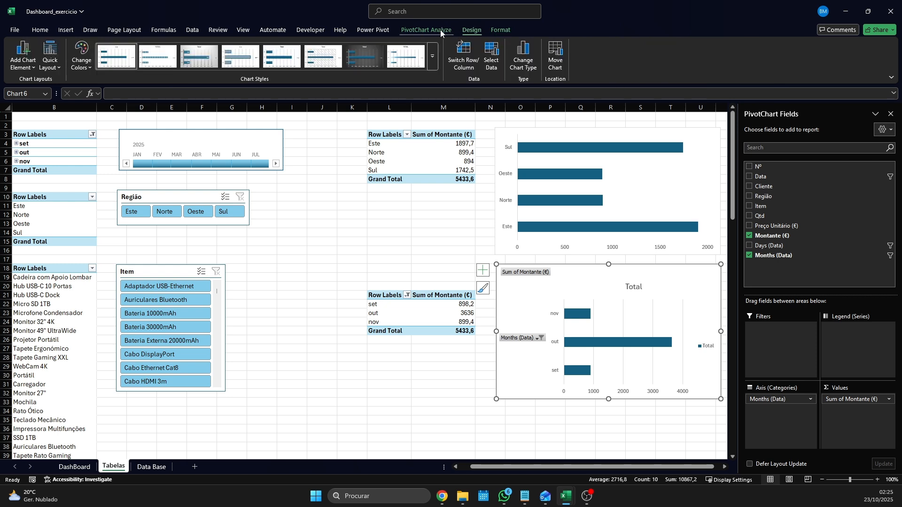
click(538, 69)
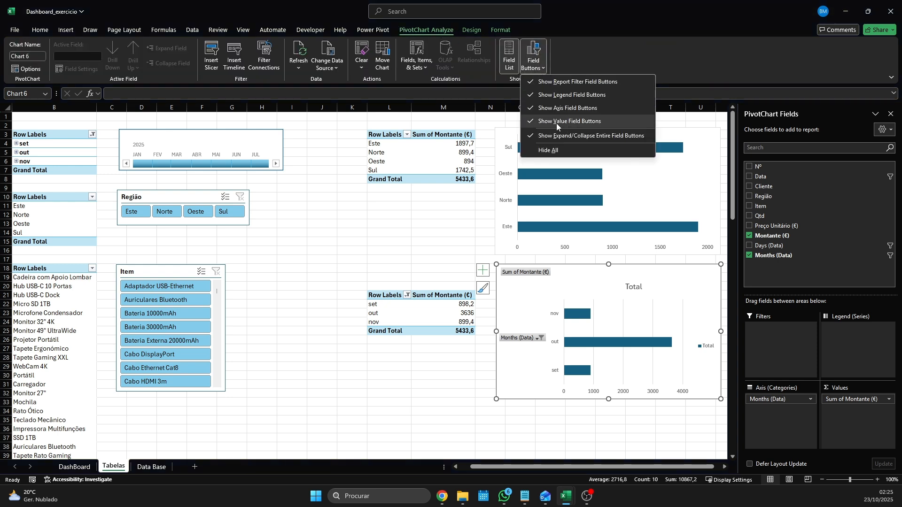
click(557, 122)
click(538, 70)
click(562, 109)
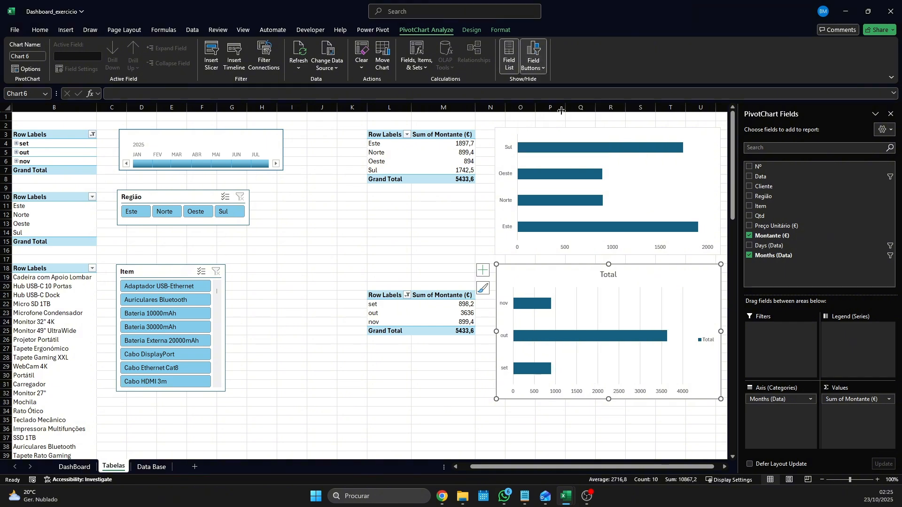
Remove the chart title, gridlines and legend from the monthly PivotChart.
click(488, 269)
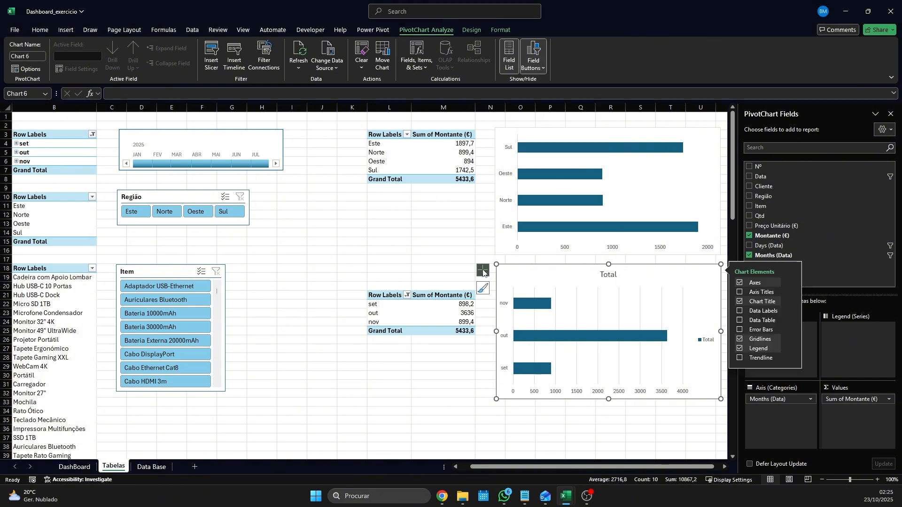
click(740, 302)
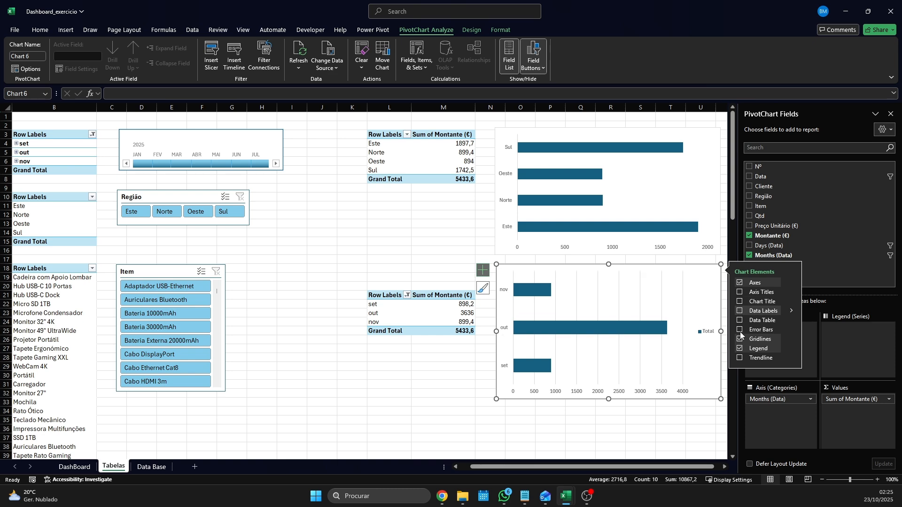
click(740, 339)
click(740, 348)
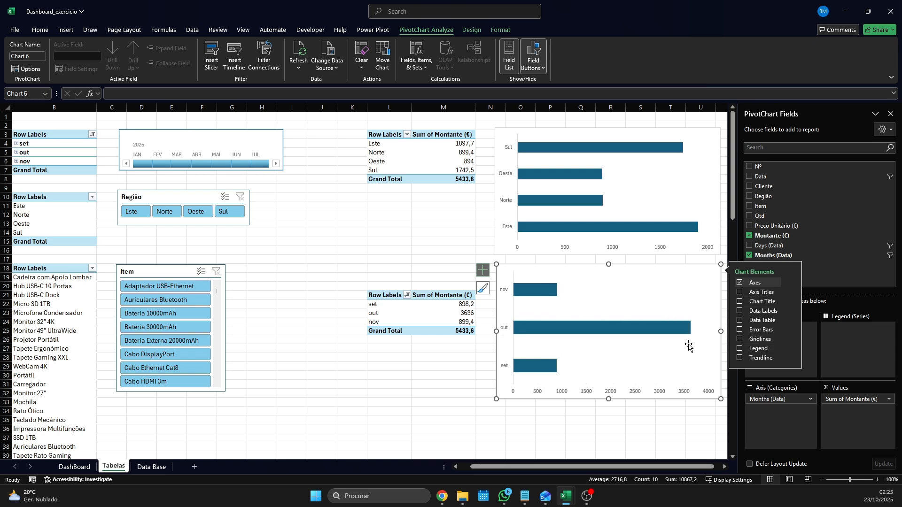
click(465, 387)
Copy the monthly chart to the DashBoard sheet and fit it inside the middle panel beneath the "Vendas por Mês" title.
click(588, 302)
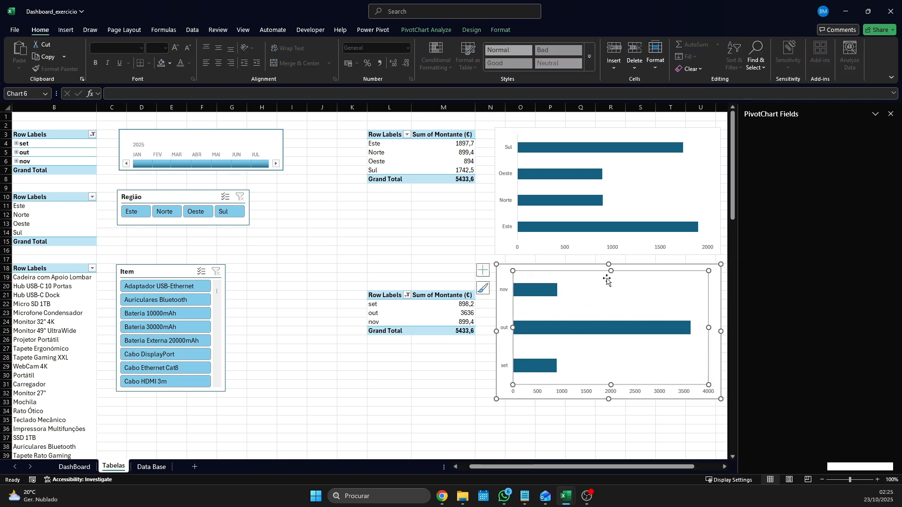
key(ctrl+c)
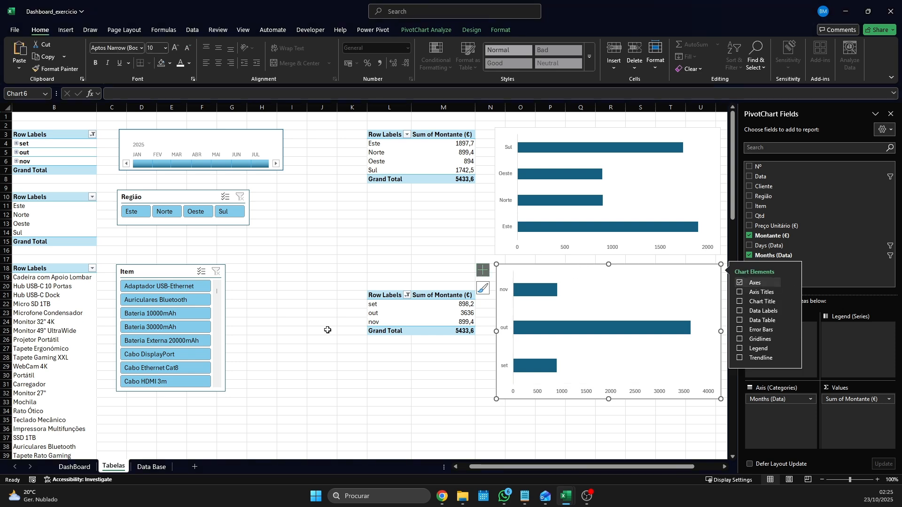
click(82, 470)
key(ctrl+v)
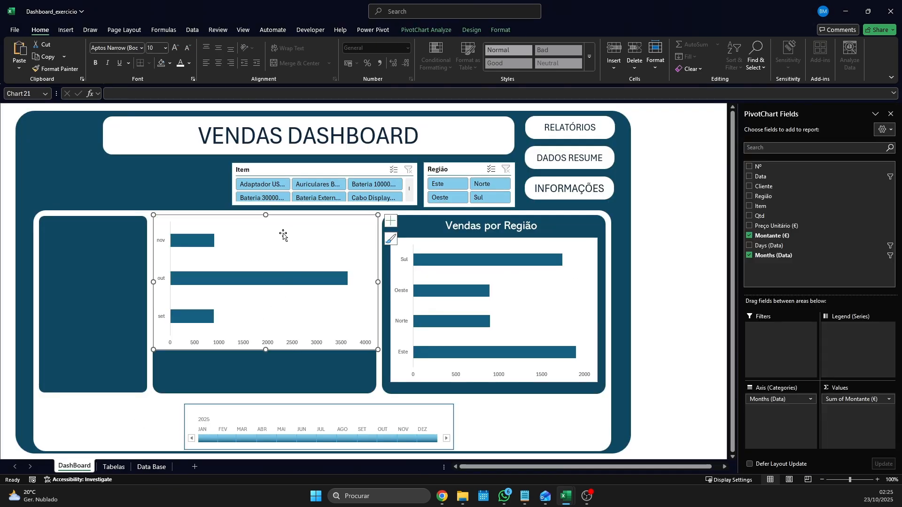
drag(306, 214, 315, 241)
drag(388, 309, 365, 310)
drag(263, 376, 263, 382)
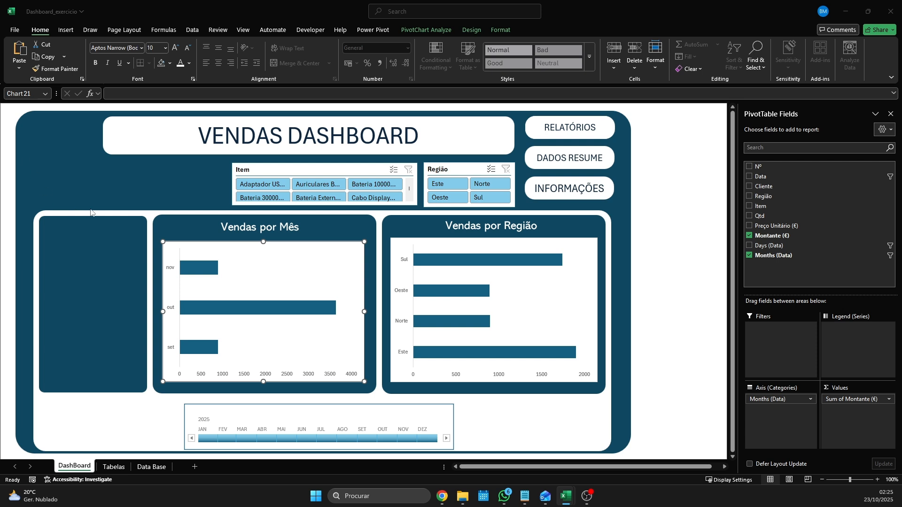
Duplicate the "Vendas por Mês" title onto the empty panel and change its text to "Produtos Vendidos".
click(246, 229)
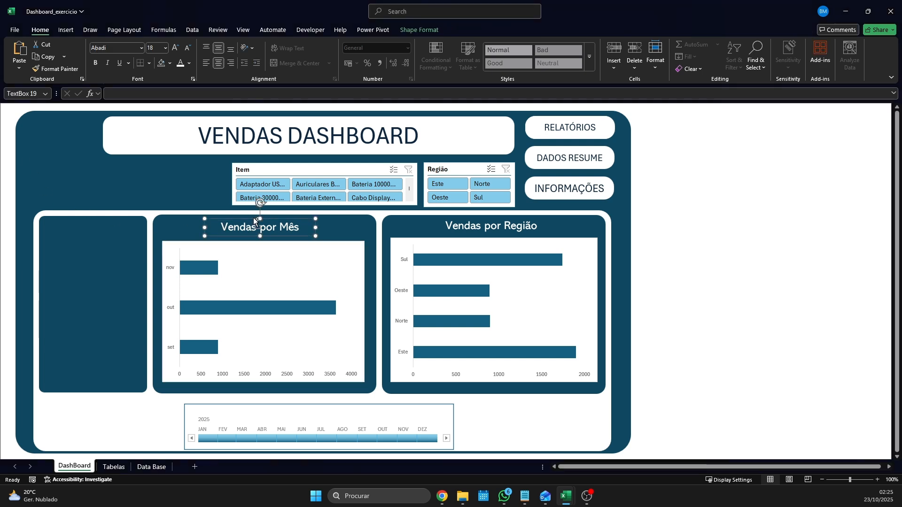
drag(182, 223, 60, 225)
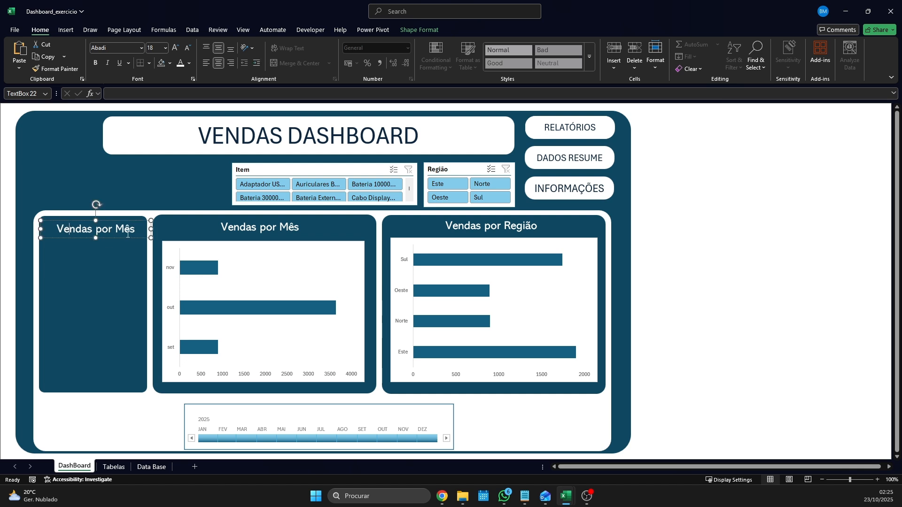
drag(134, 230, 60, 229)
text(produto)
key(BackSpace)
key(BackSpace)
key(BackSpace)
key(BackSpace)
key(BackSpace)
key(BackSpace)
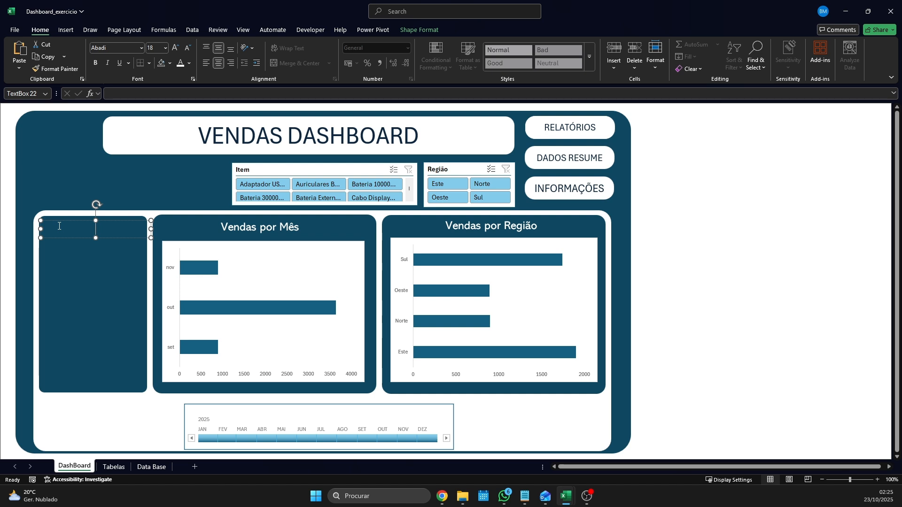
text(rodutos Vendidos)
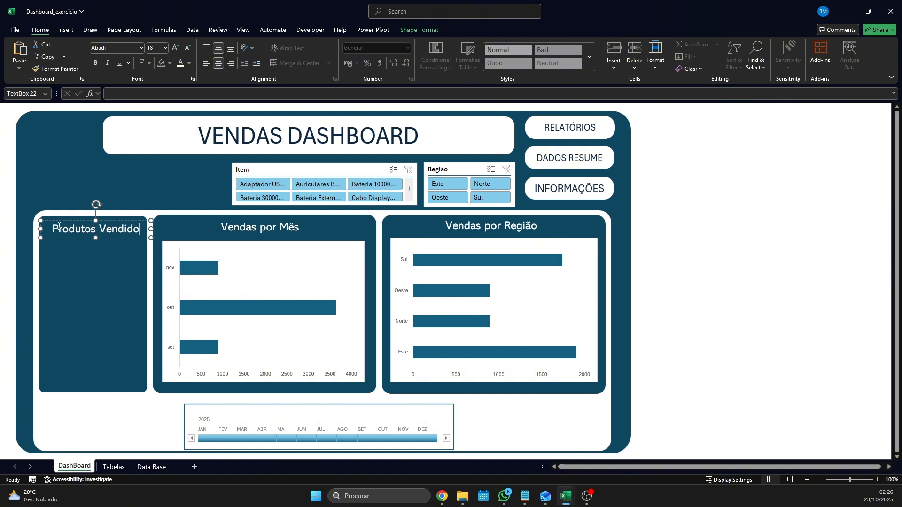
Shift the "Produtos Vendidos" title slightly so it sits centred within its panel.
click(85, 275)
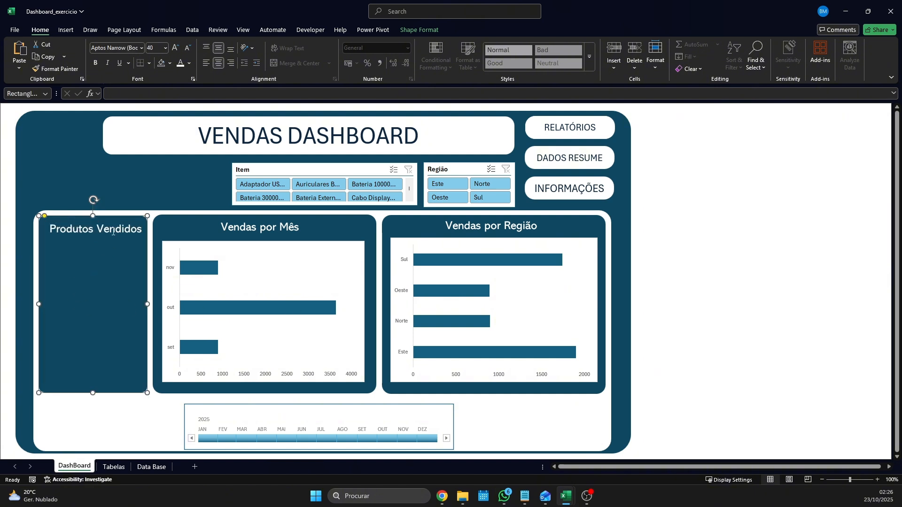
click(117, 229)
drag(125, 221, 122, 222)
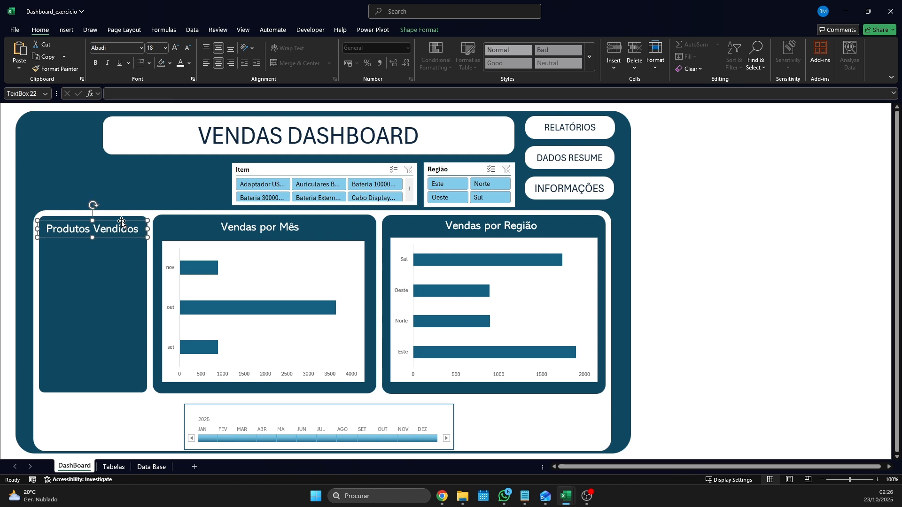
Copy the monthly pivot table on the Tabelas sheet and paste it below at cell L38.
click(113, 466)
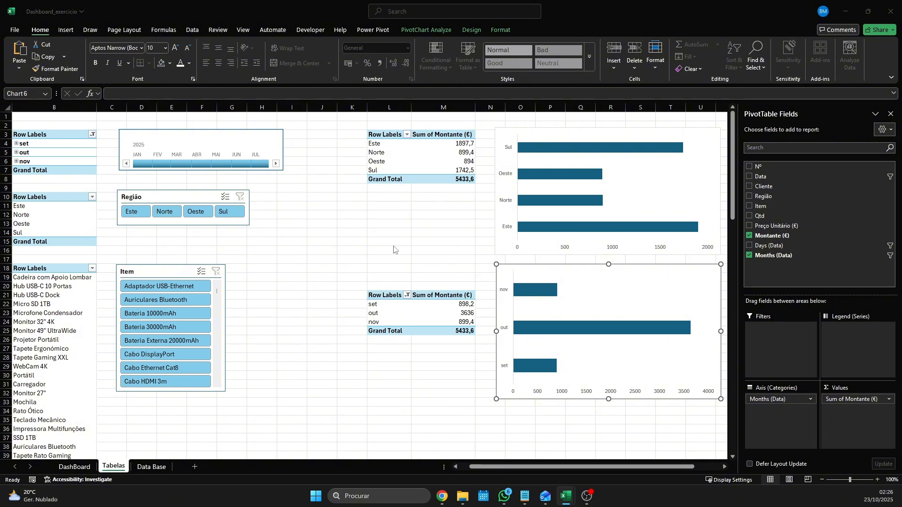
drag(377, 295, 455, 331)
key(ctrl+c)
click(271, 271)
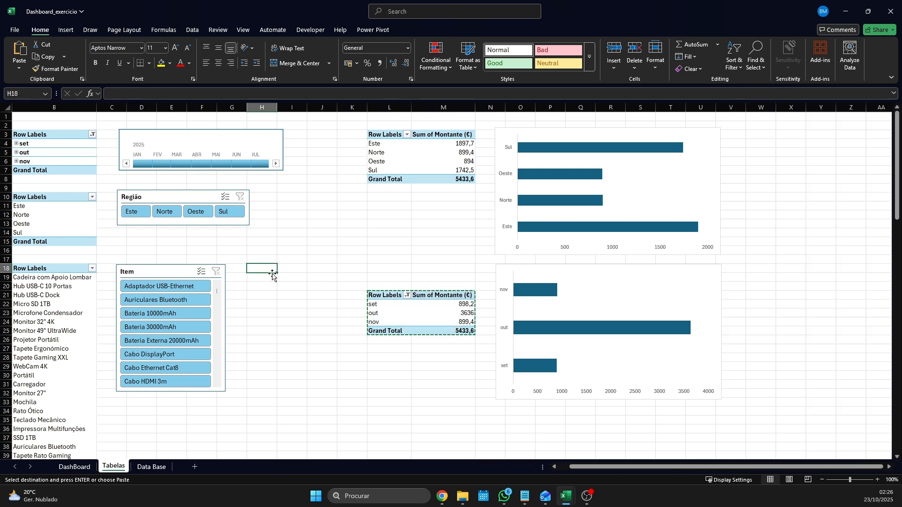
scroll(332, 311, down, 6)
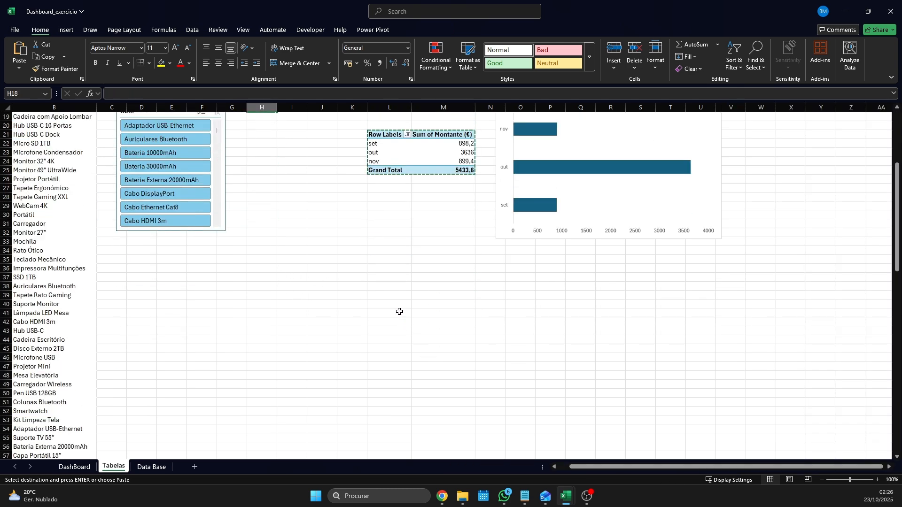
click(390, 291)
scroll(758, 241, up, 6)
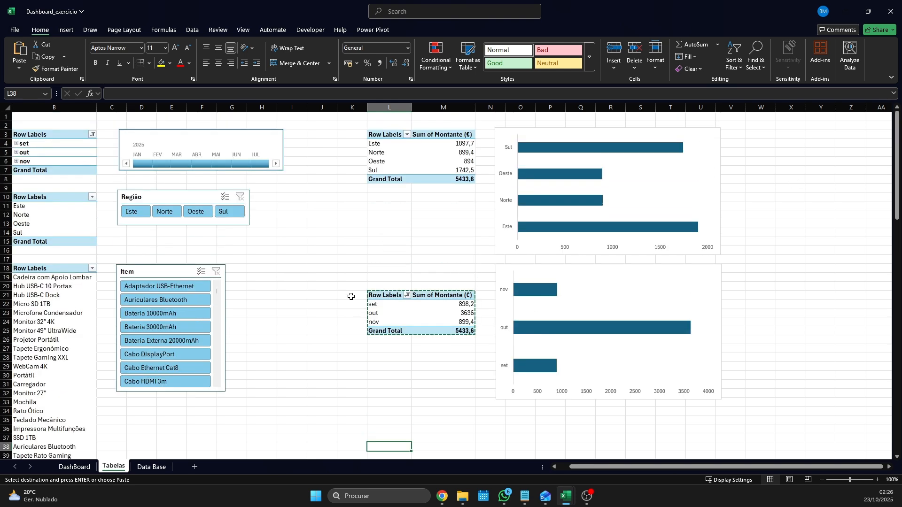
key(ctrl+v)
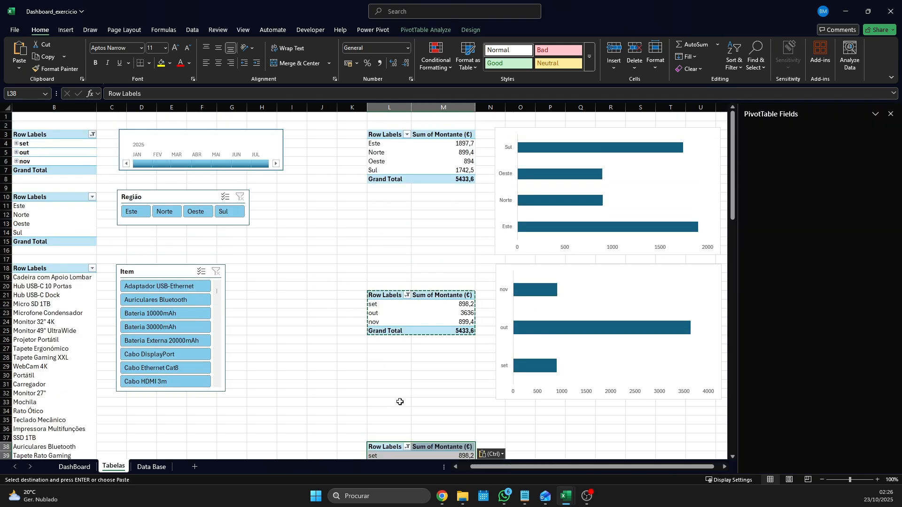
scroll(399, 416, down, 3)
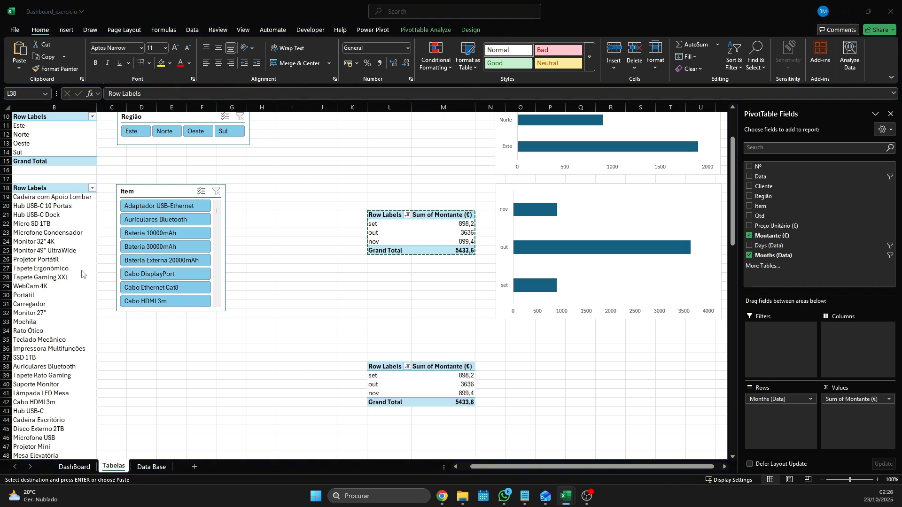
Replace the Months (Data) field with Item in the rows of the pasted pivot table.
click(430, 381)
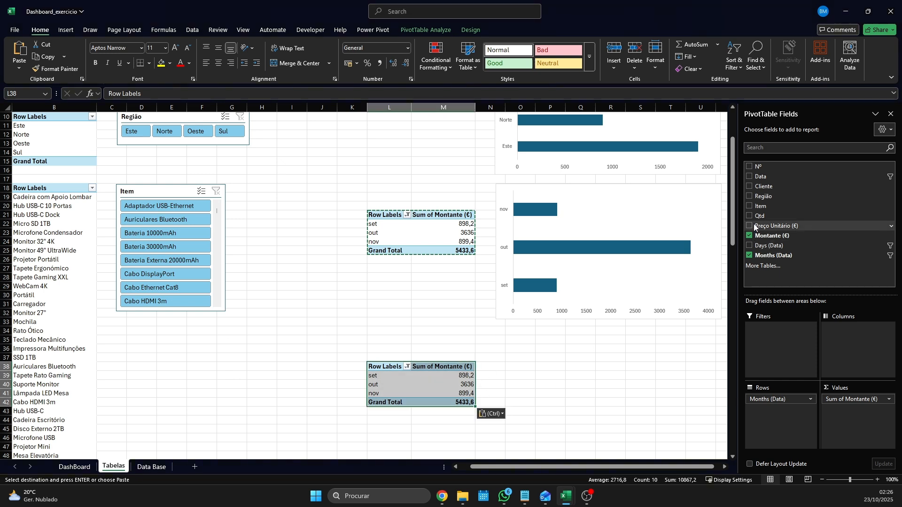
click(750, 207)
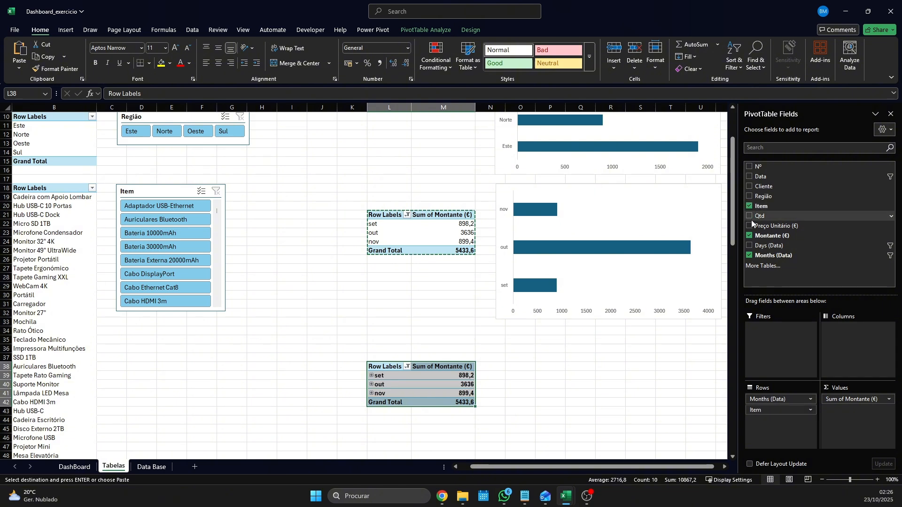
click(750, 256)
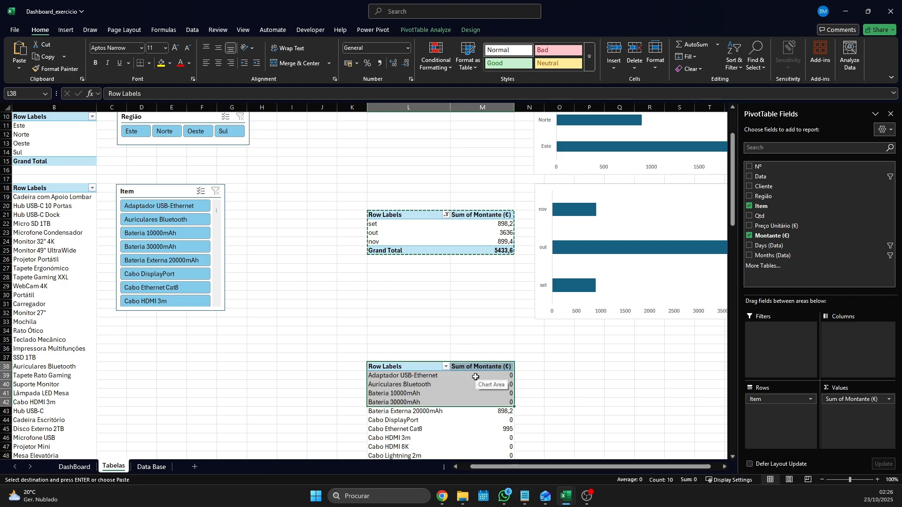
Apply a greater-than value filter on Sum of Montante (€) to the item pivot table to exclude zero-sales items.
scroll(476, 369, down, 15)
scroll(476, 369, down, 12)
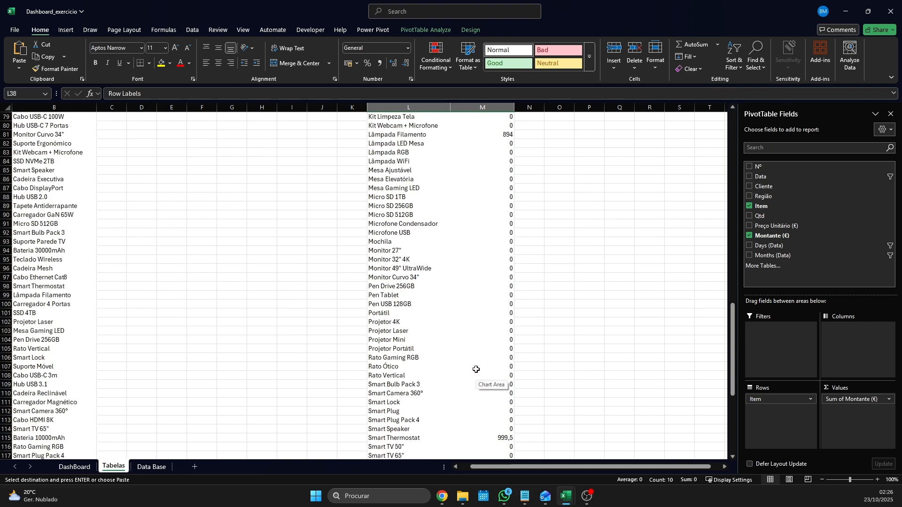
scroll(475, 368, up, 20)
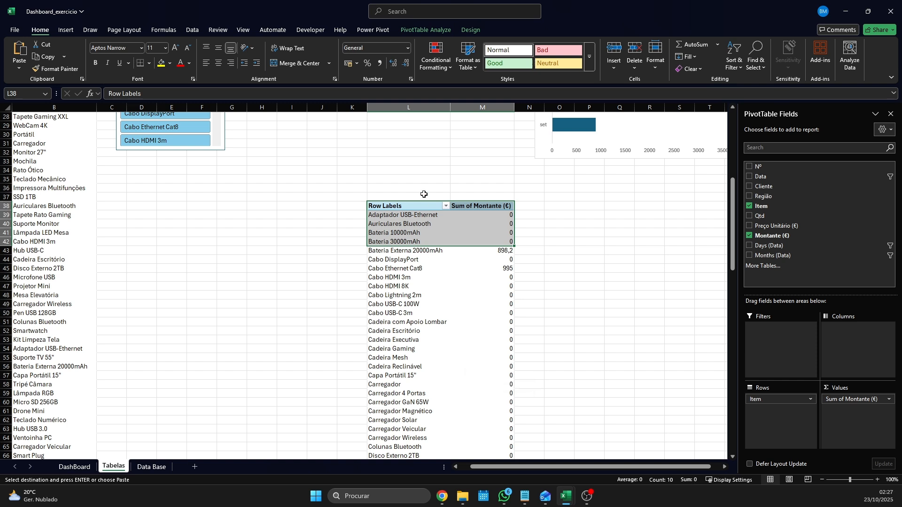
click(446, 207)
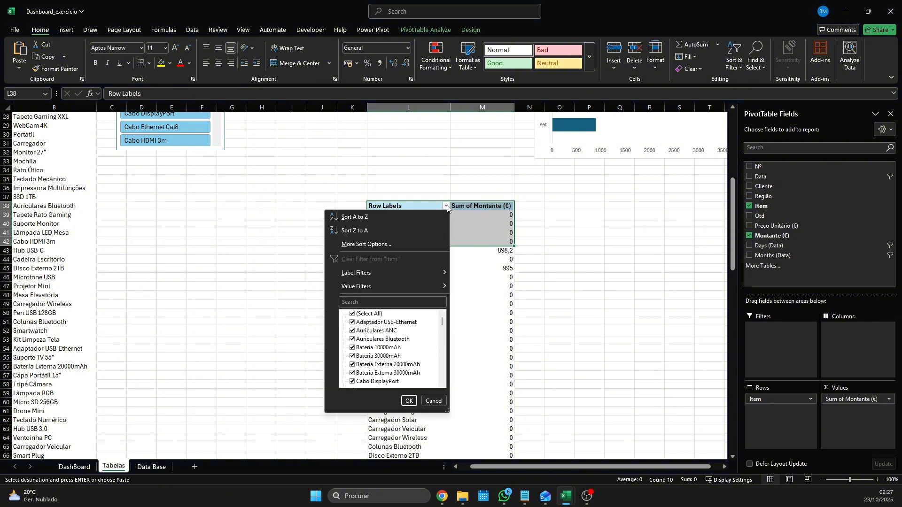
mouse_move(413, 287)
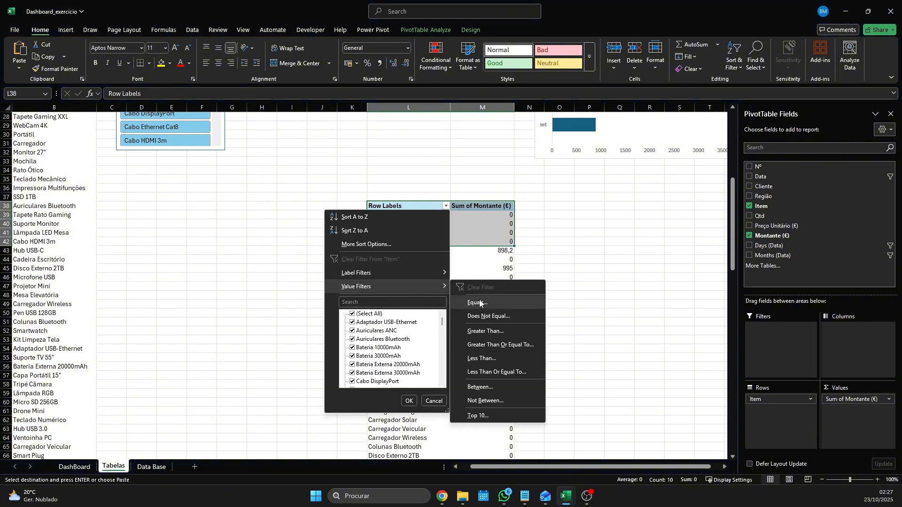
click(493, 332)
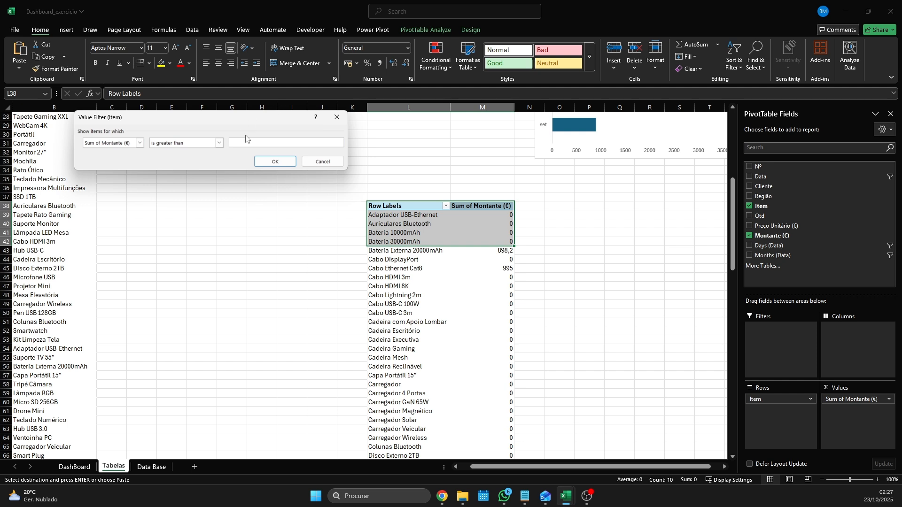
key(Return)
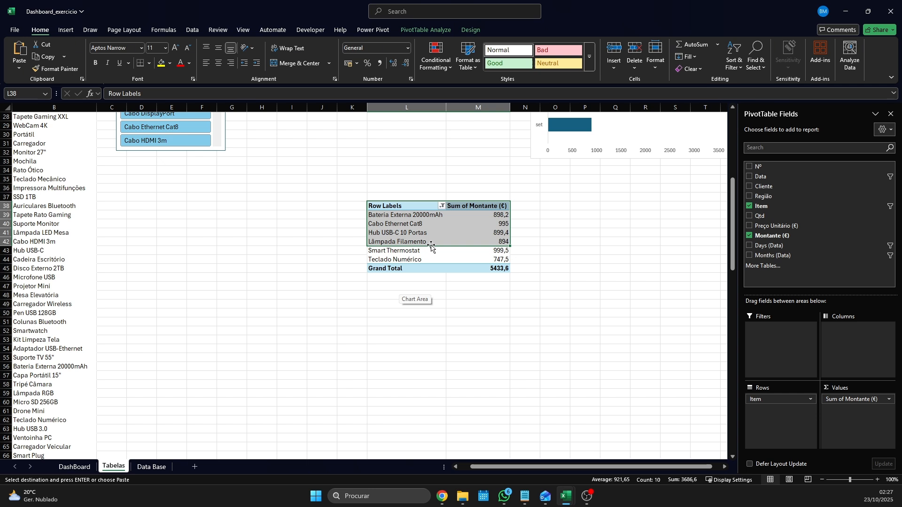
Insert an Area PivotChart from the item pivot table and place it just below the table.
click(416, 30)
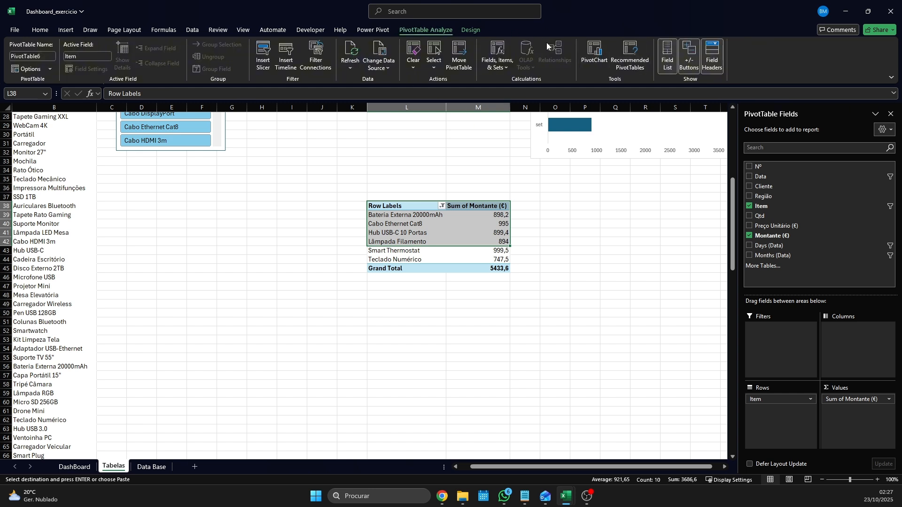
click(594, 54)
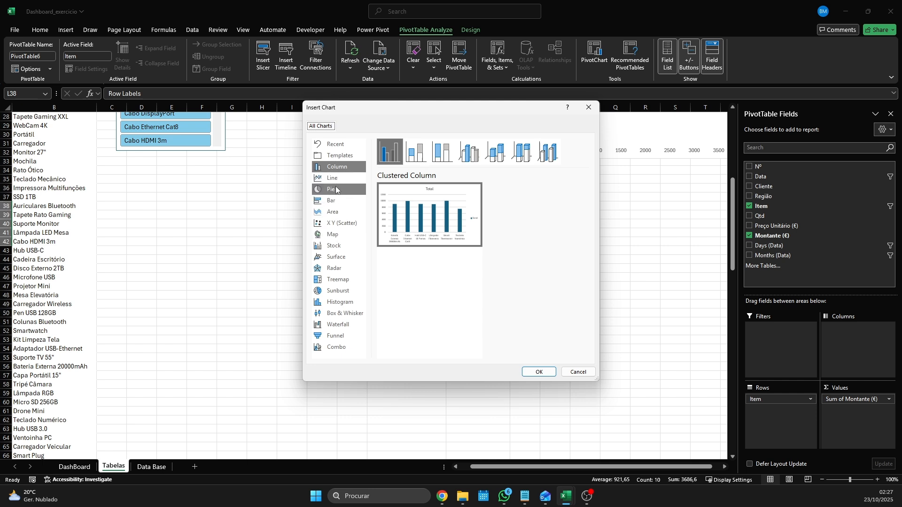
click(332, 212)
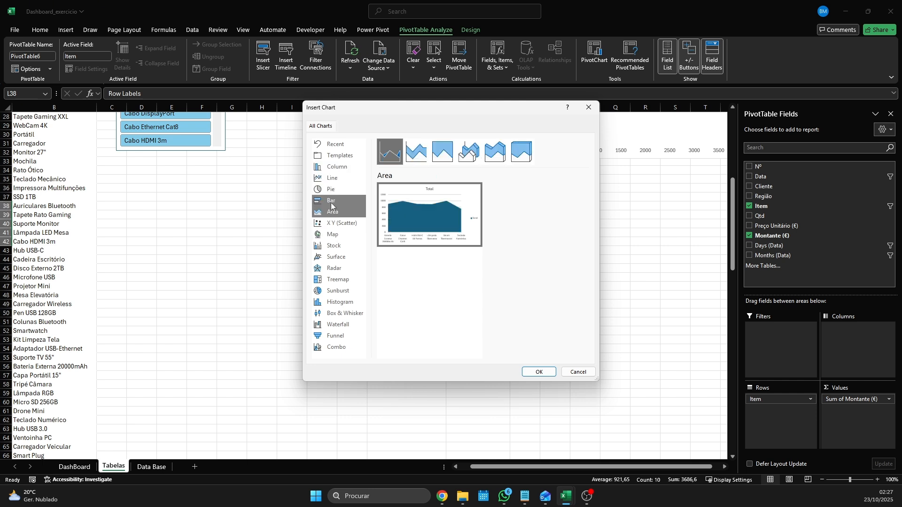
click(539, 372)
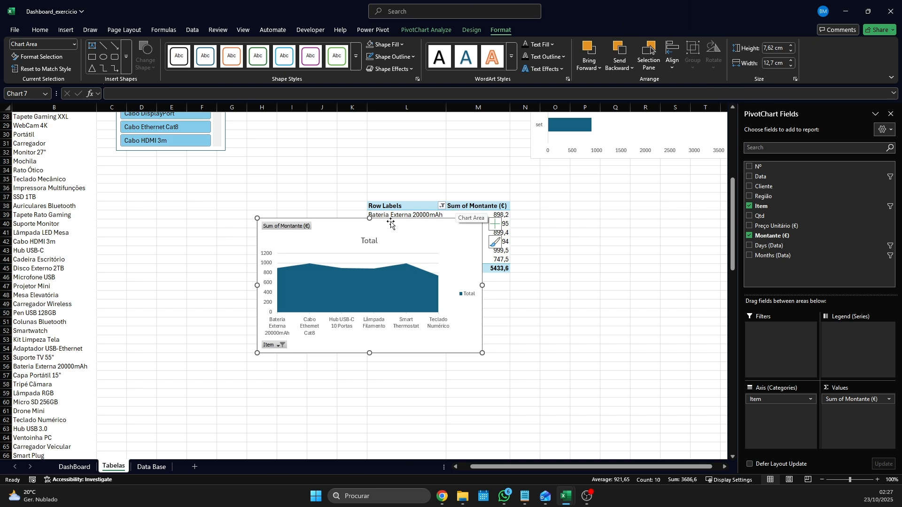
drag(345, 219, 425, 297)
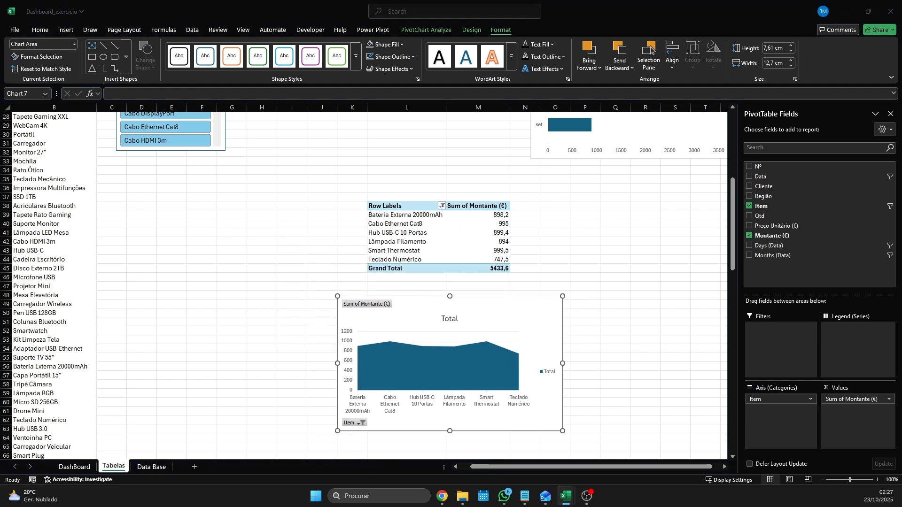
Change the "Vendas por Mês" chart on the DashBoard sheet to a Stacked Area chart.
click(73, 467)
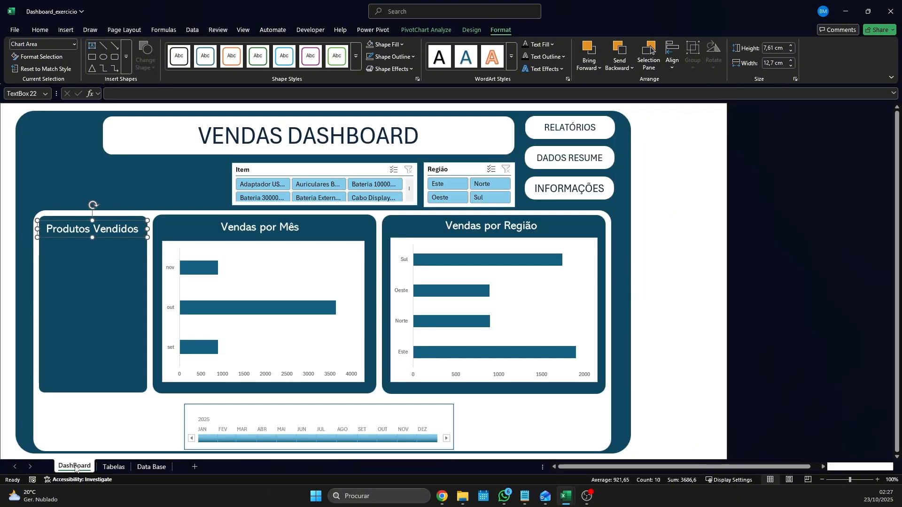
click(342, 292)
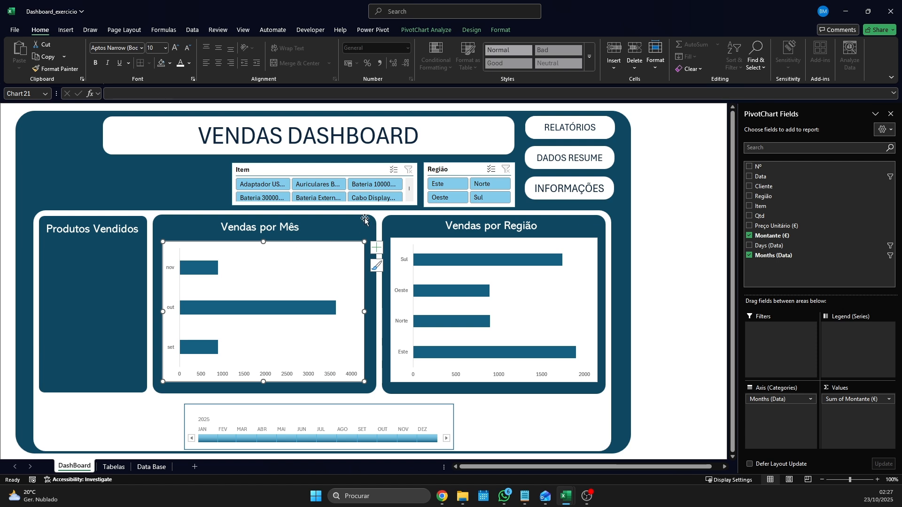
click(431, 29)
click(482, 28)
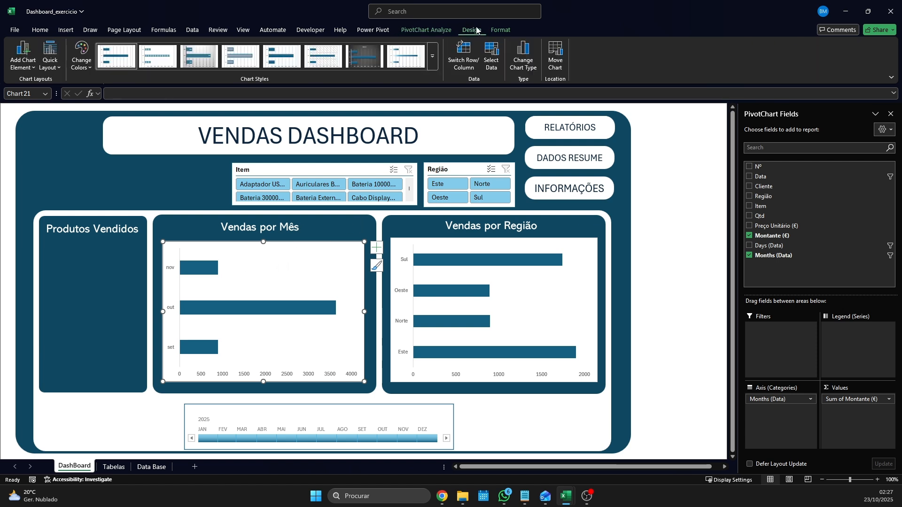
click(529, 66)
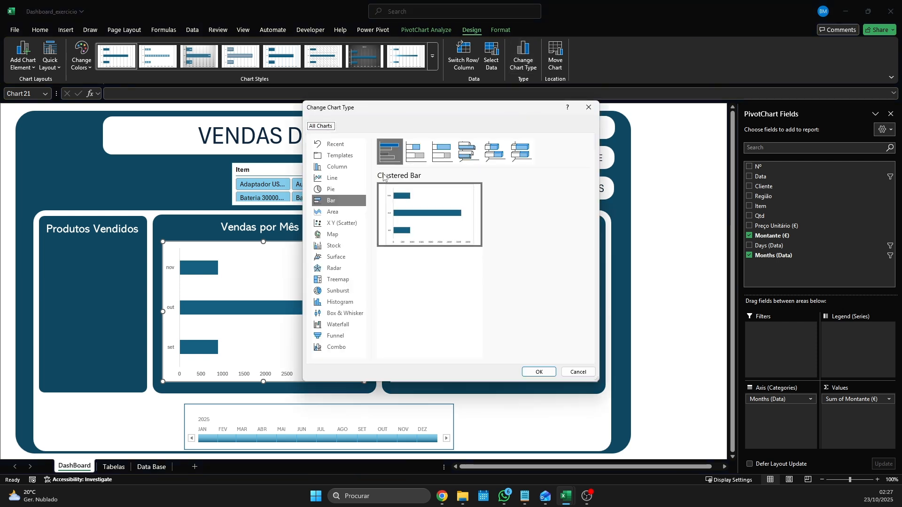
click(331, 212)
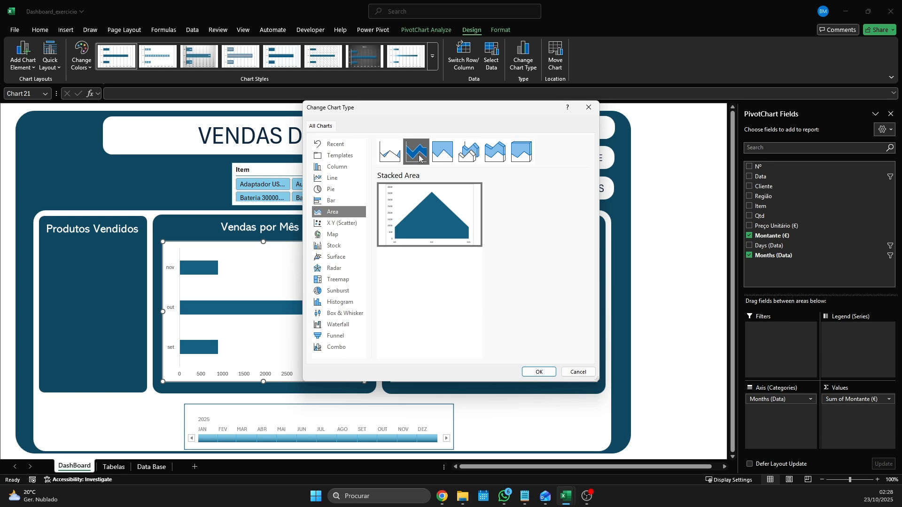
click(538, 373)
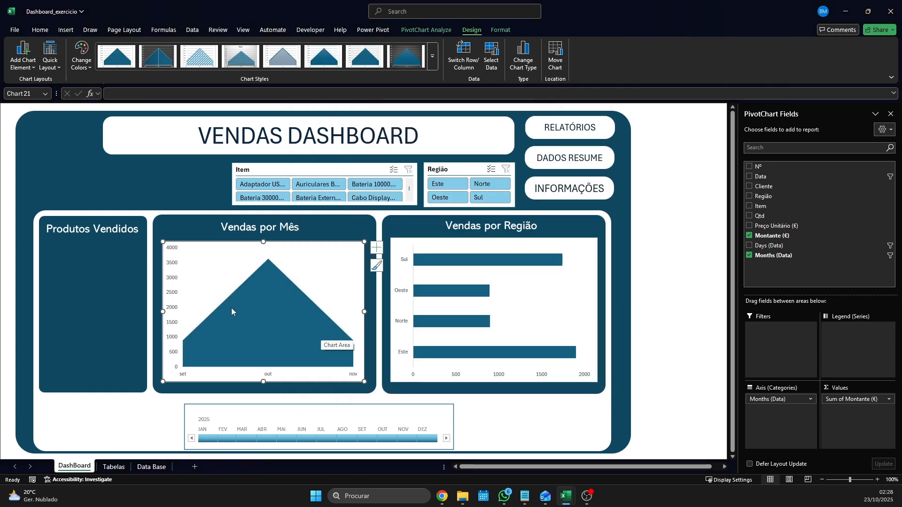
Change the item PivotChart on the Tabelas sheet to a Clustered Bar chart.
click(111, 468)
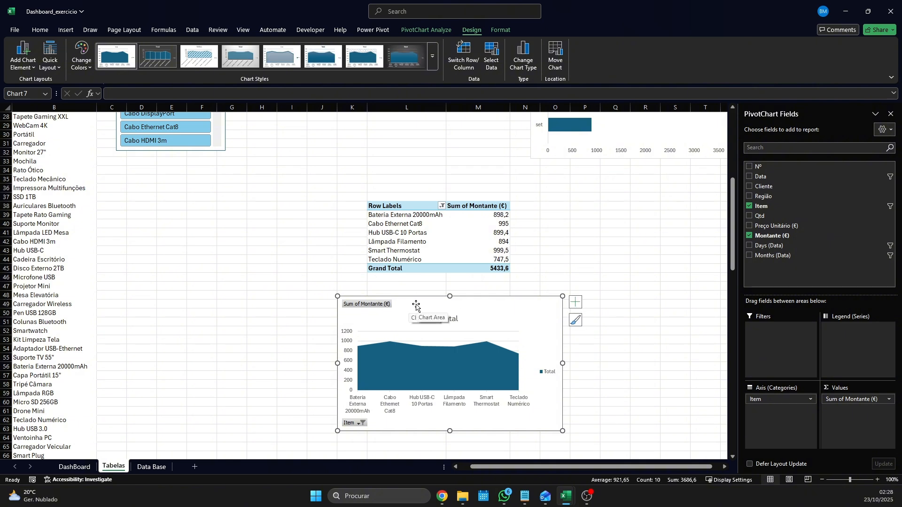
click(524, 69)
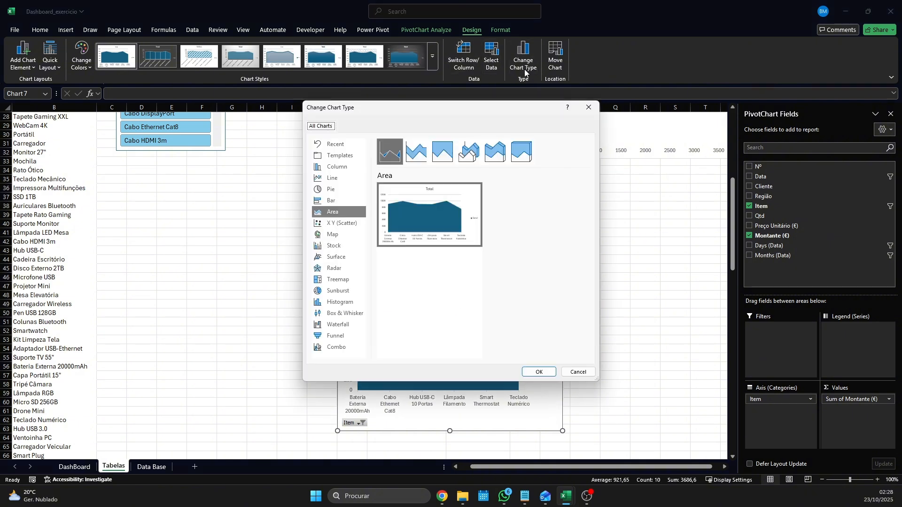
click(337, 201)
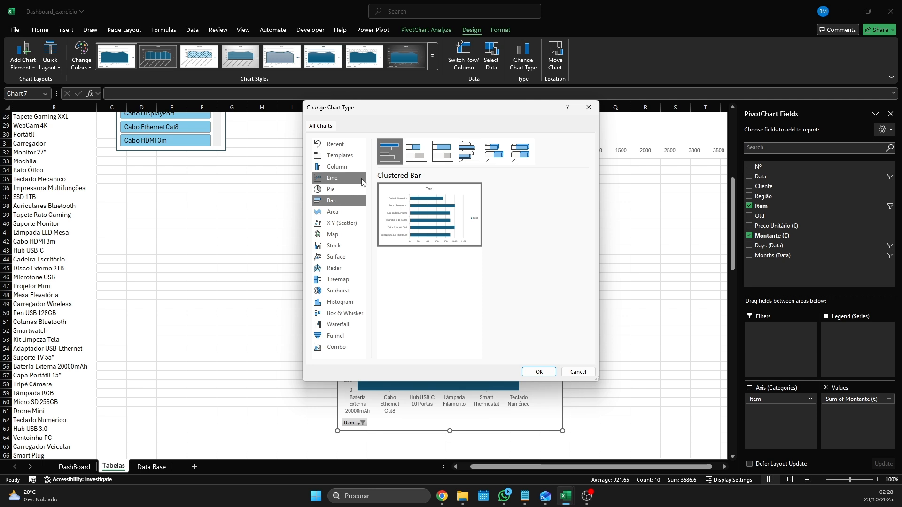
click(338, 166)
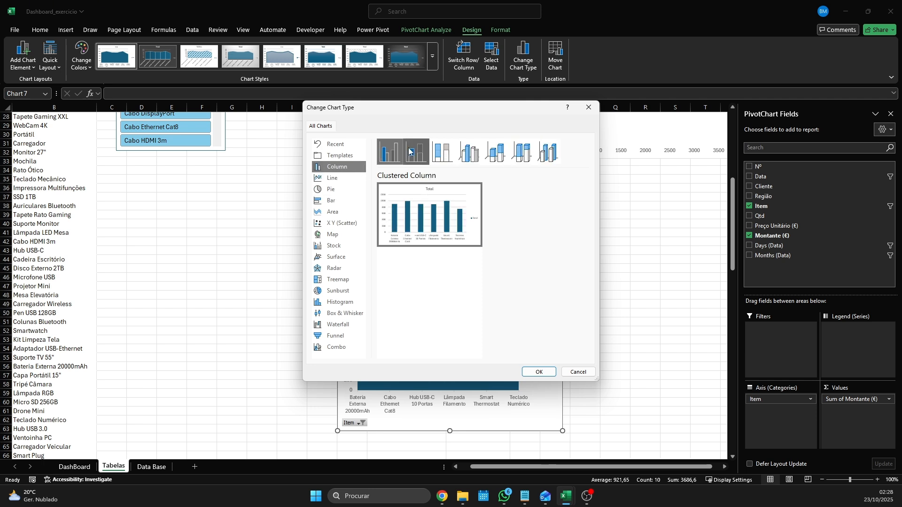
click(337, 201)
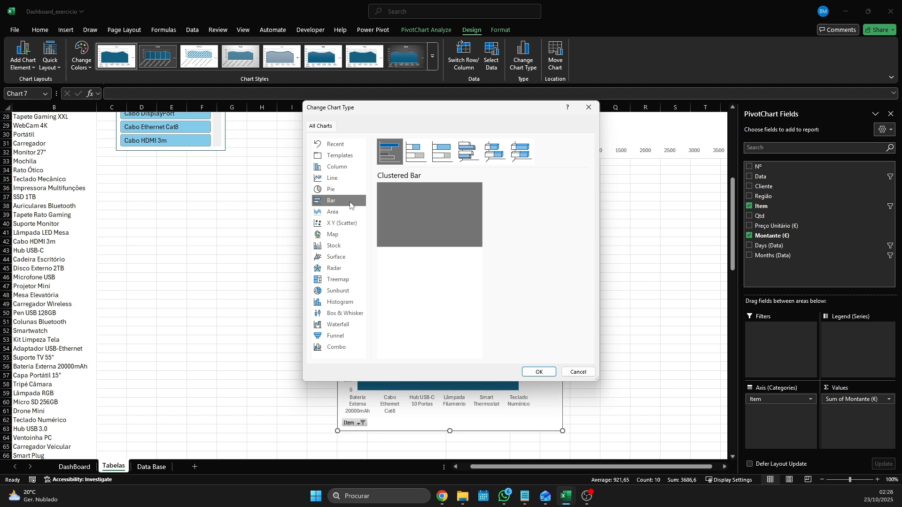
click(540, 372)
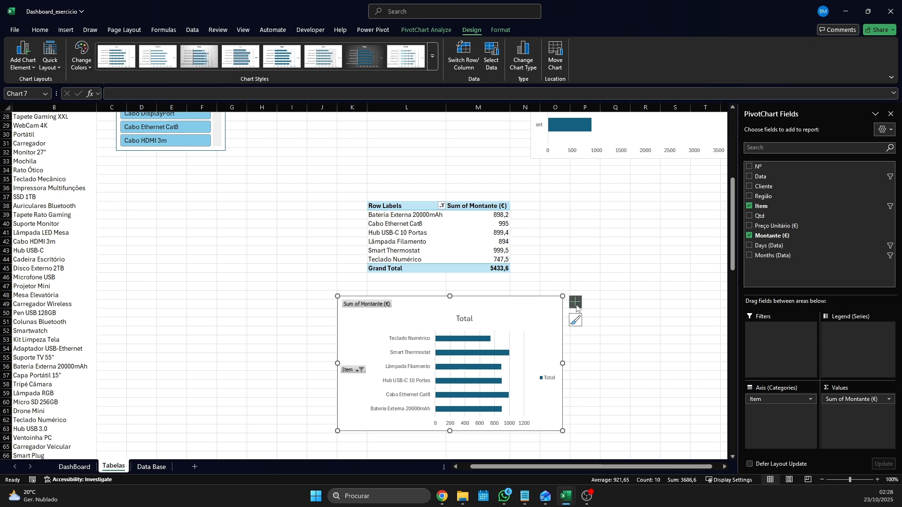
Remove the gridlines, legend and chart title from the item bar chart.
click(576, 303)
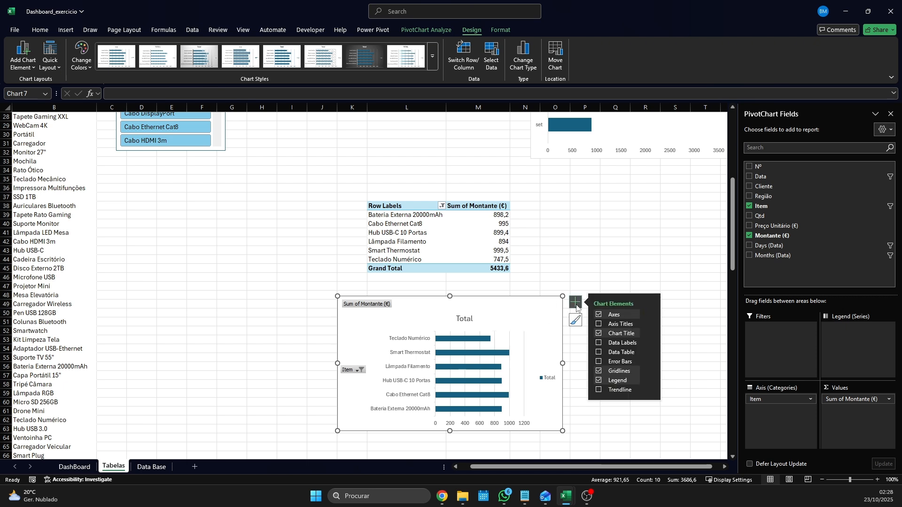
click(599, 371)
click(599, 381)
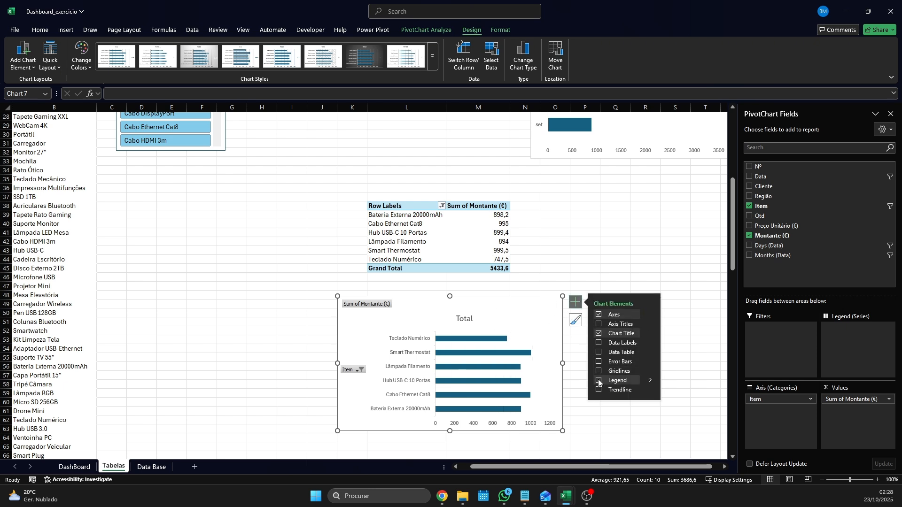
click(599, 334)
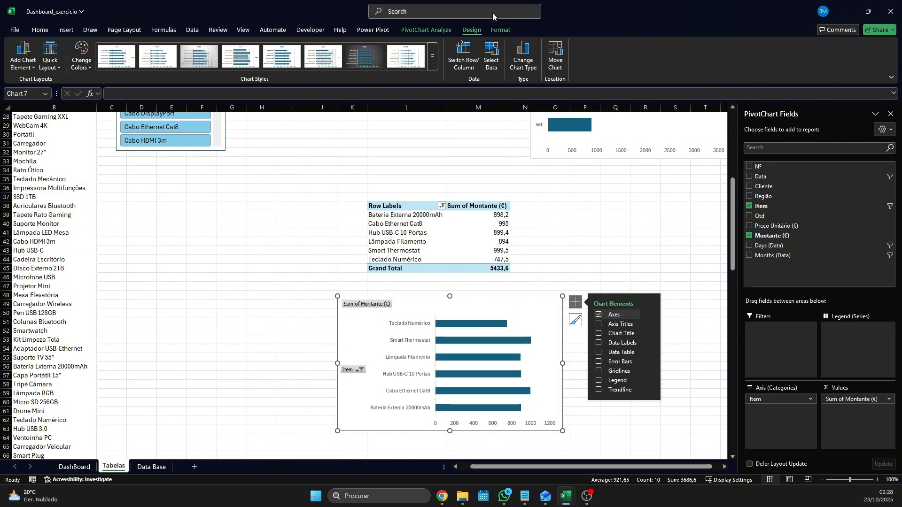
Hide the axis and value field buttons on the item bar chart and place the chart beside its pivot table.
click(500, 30)
click(437, 30)
click(540, 69)
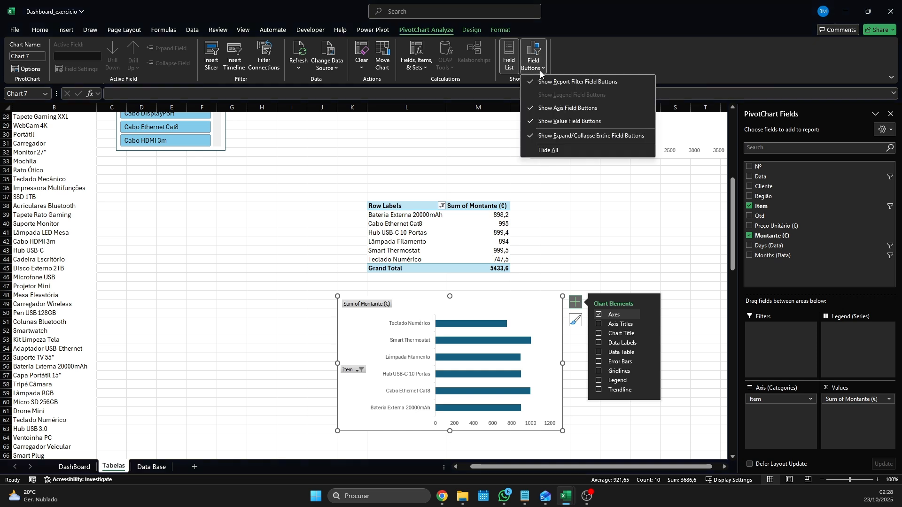
click(567, 108)
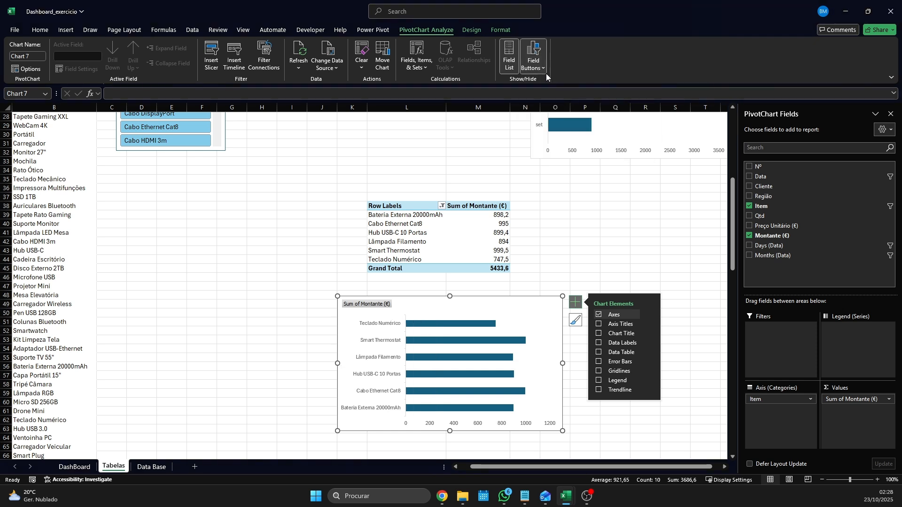
click(540, 69)
click(568, 121)
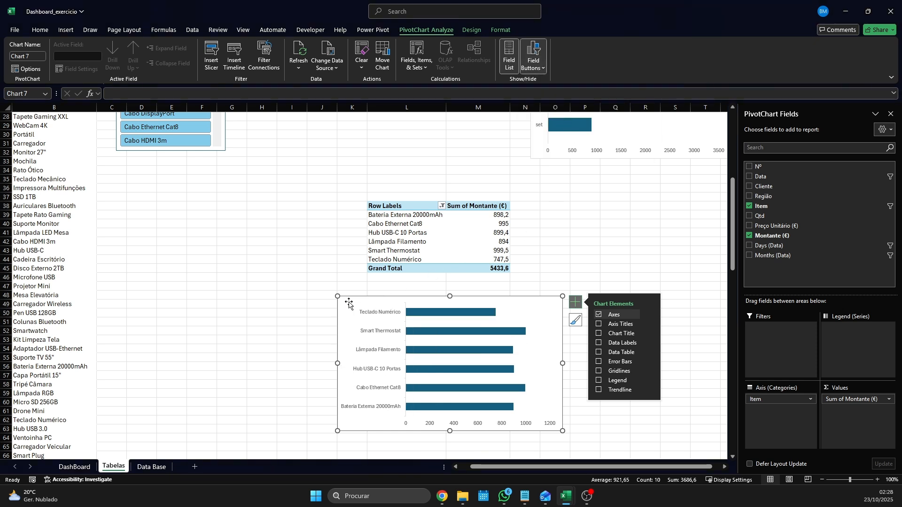
drag(347, 303, 536, 191)
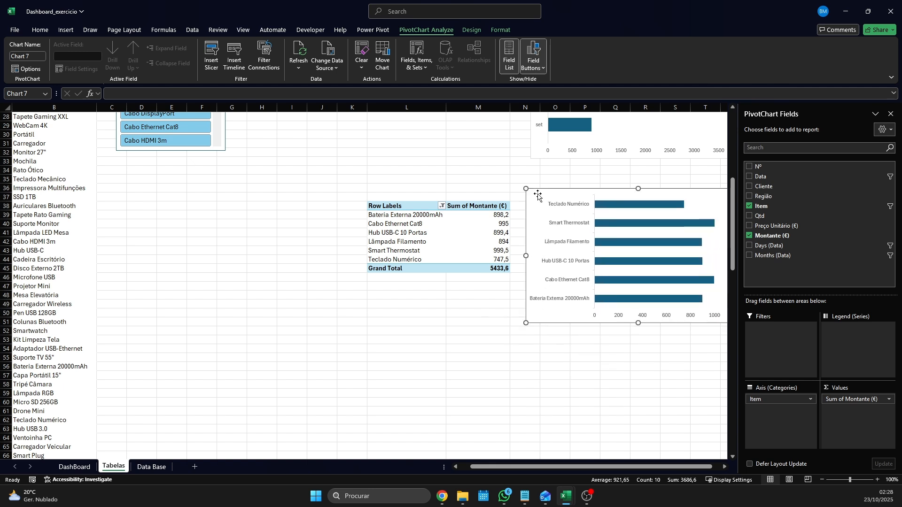
Paste a copy of the item bar chart onto the DashBoard sheet, narrow it and place it in the "Produtos Vendidos" panel.
click(74, 466)
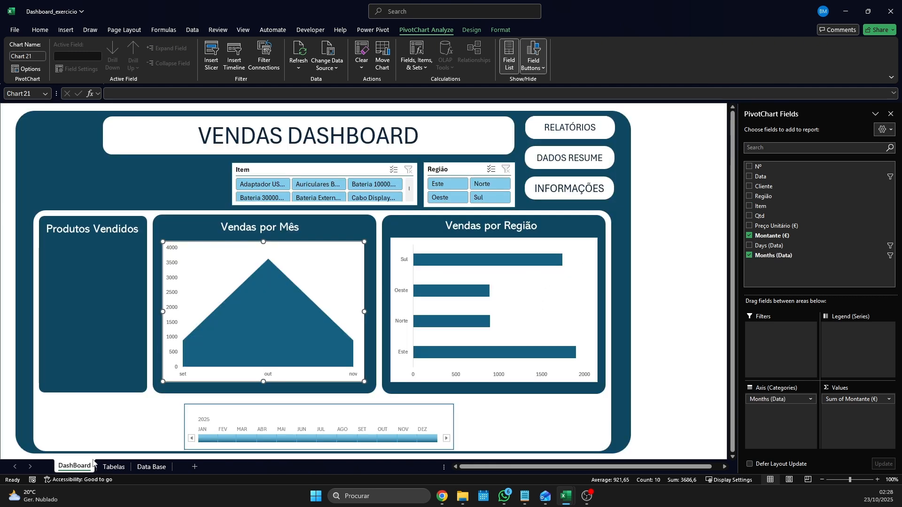
key(ctrl+z)
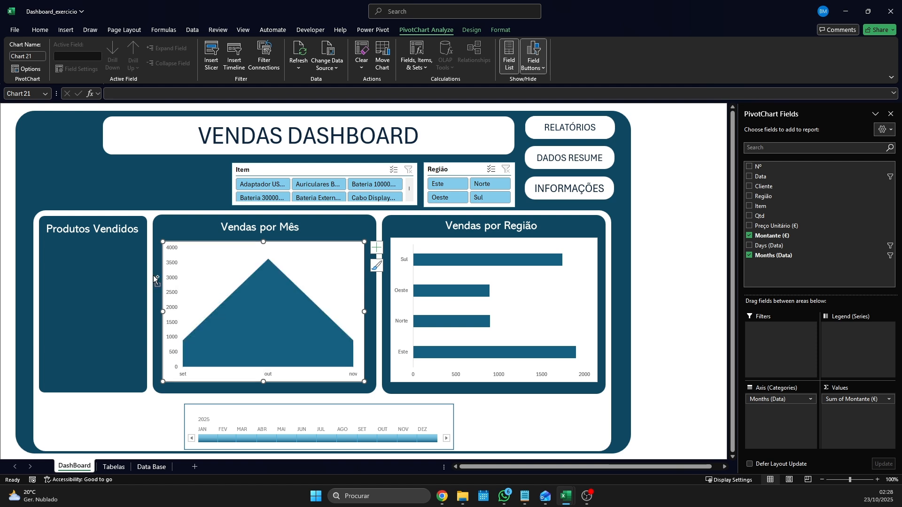
click(127, 282)
key(ctrl+v)
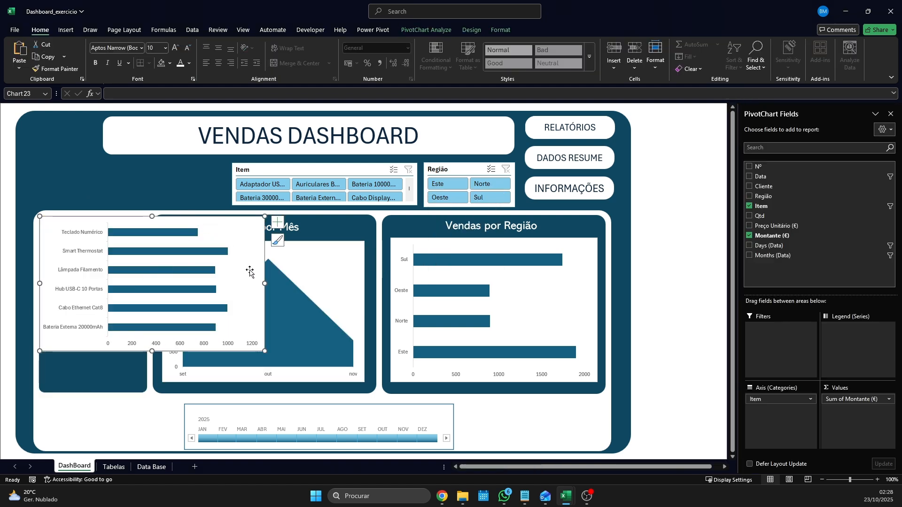
drag(265, 283, 138, 284)
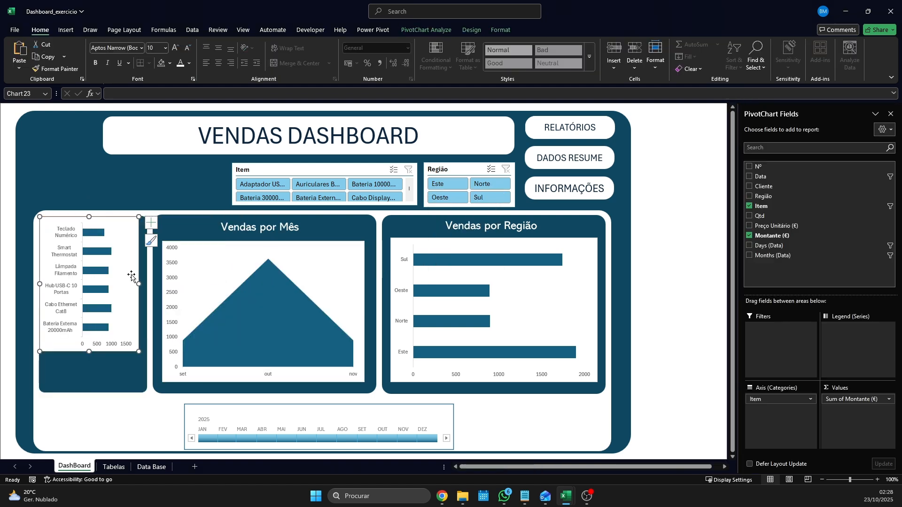
drag(48, 222, 52, 247)
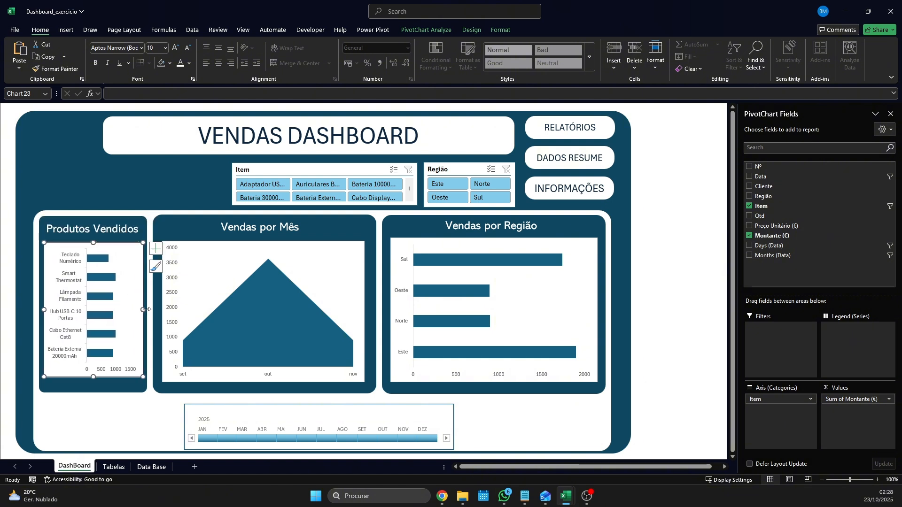
Fine-tune the item bar chart's width, height and position so it sits centred below the "Produtos Vendidos" title.
drag(144, 310, 135, 309)
click(123, 248)
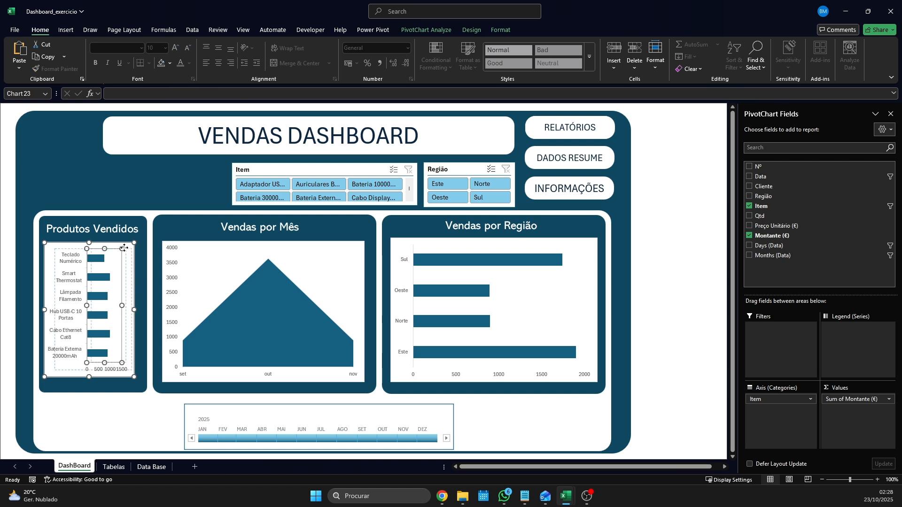
drag(123, 248, 124, 248)
key(ctrl+z)
drag(51, 246, 54, 247)
drag(91, 377, 91, 381)
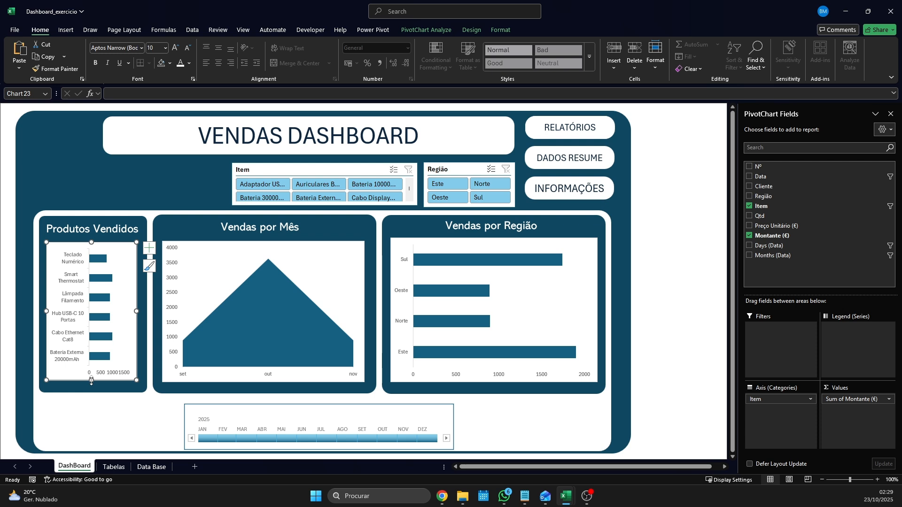
Duplicate the "Vendas por Mês" panel rectangle and shrink the copy to about 2.46 × 6.72 cm above the "Produtos Vendidos" panel.
click(175, 227)
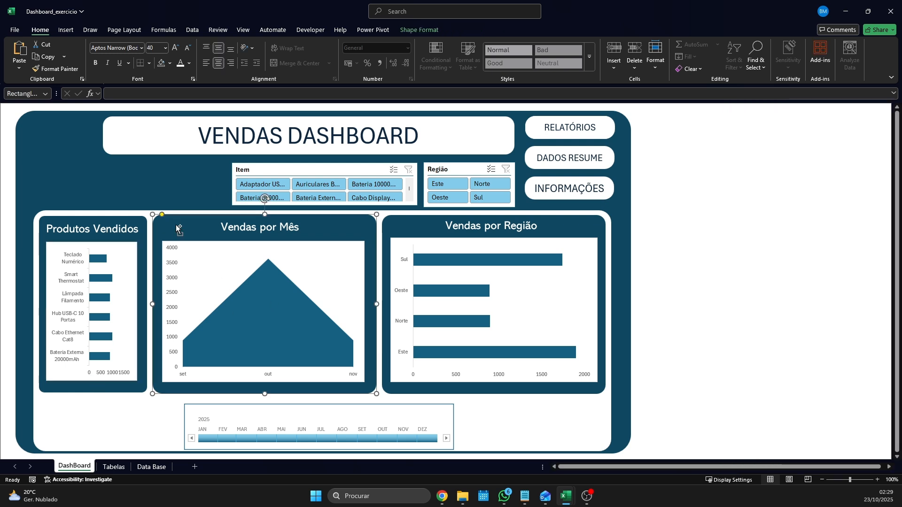
drag(178, 229, 53, 180)
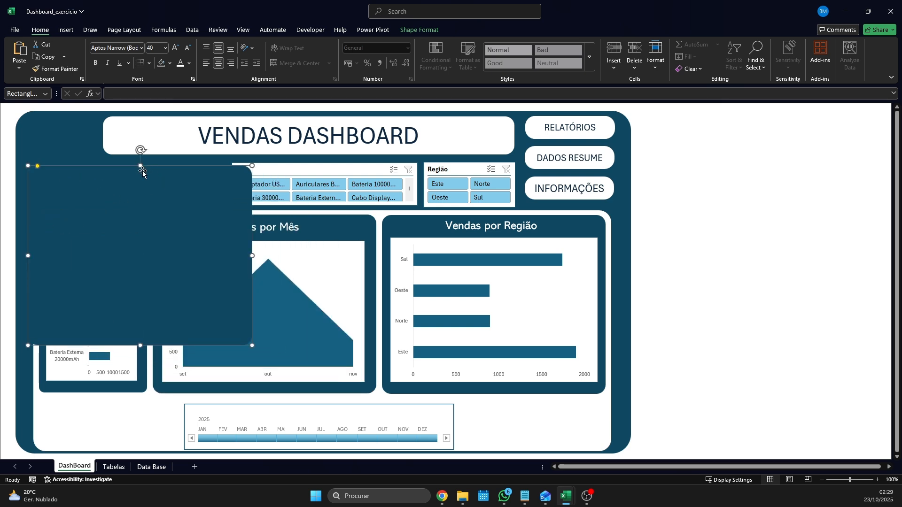
drag(141, 166, 157, 182)
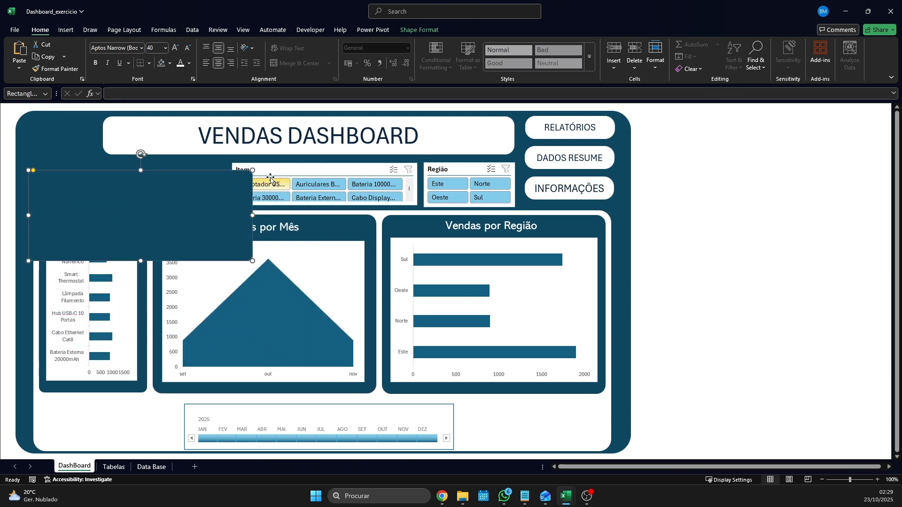
drag(252, 170, 169, 202)
mouse_move(147, 208)
mouse_down()
mouse_move(146, 194)
mouse_move(150, 203)
mouse_up()
Give the small rectangle above the "Produtos Vendidos" panel a light outline.
click(423, 30)
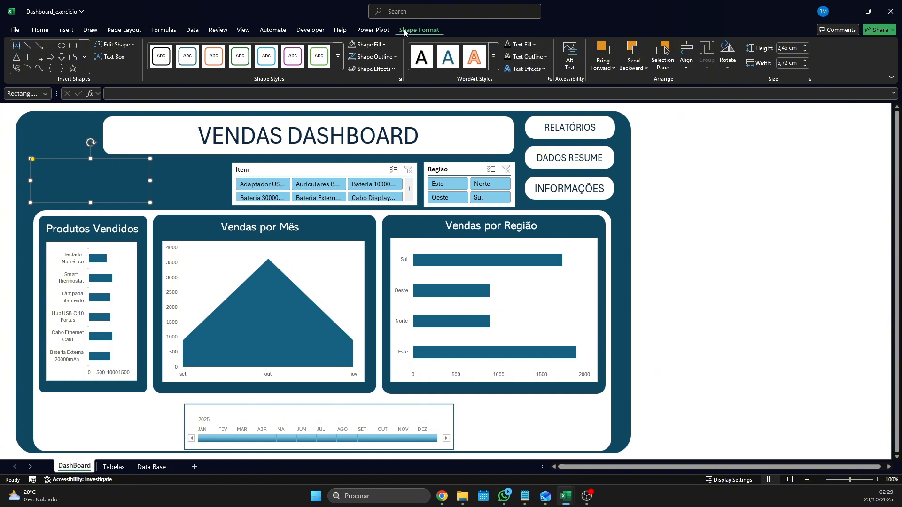
click(392, 57)
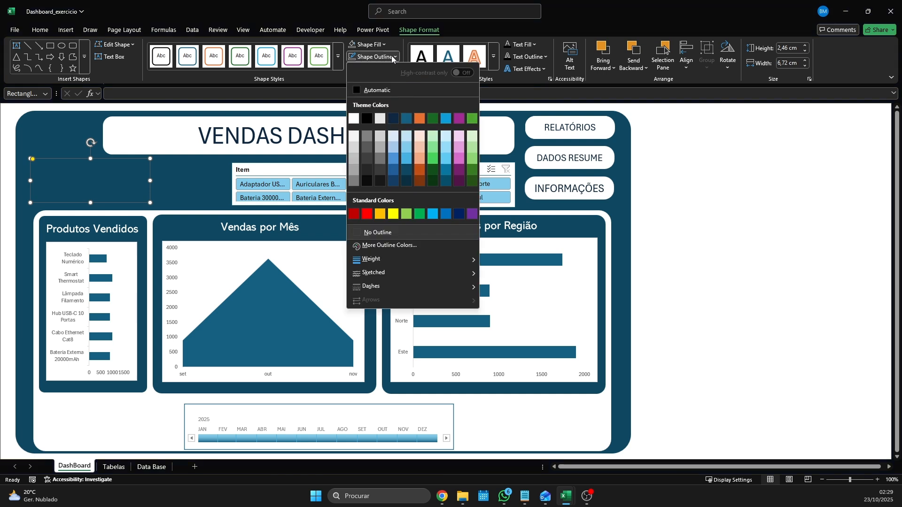
click(382, 121)
Set the "VENDAS DASHBOARD" title box to no outline and a white fill.
click(360, 136)
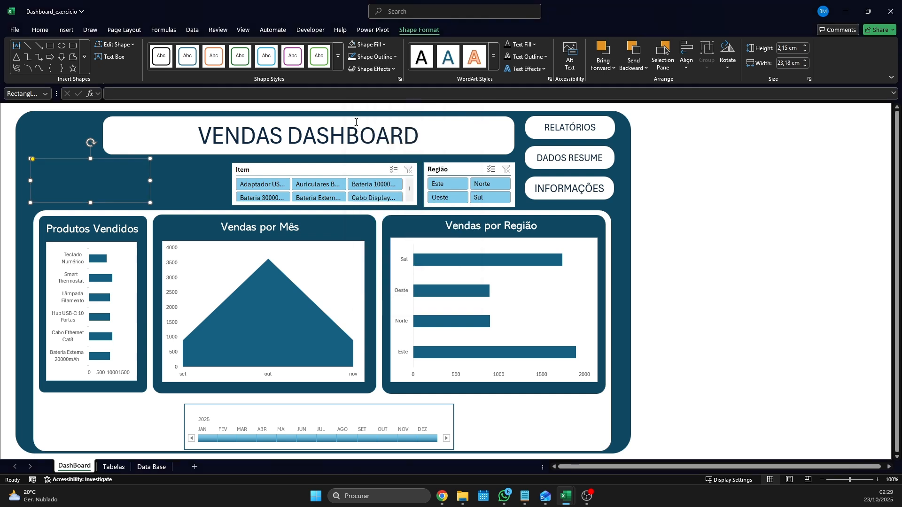
click(379, 57)
click(393, 233)
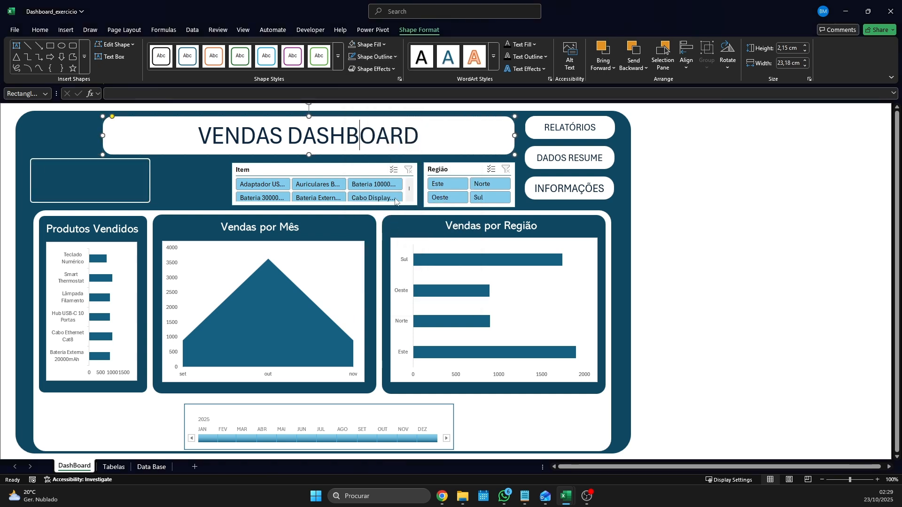
click(374, 47)
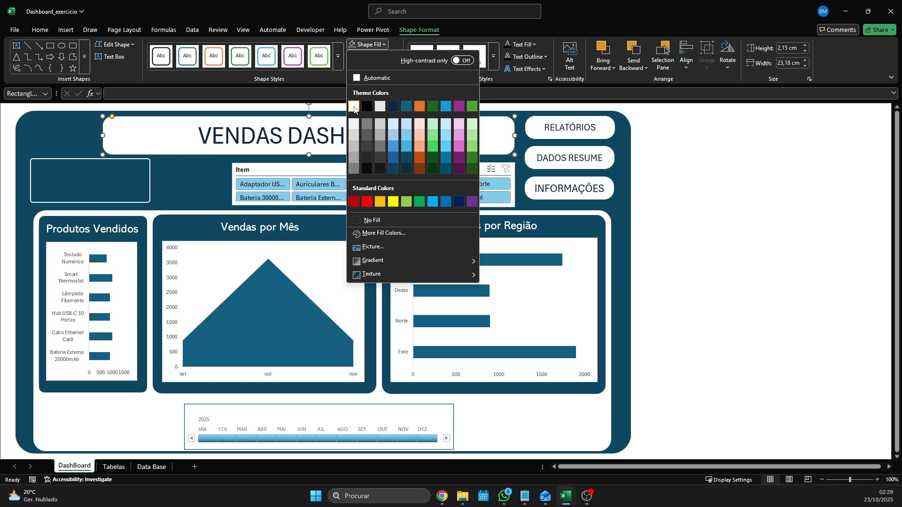
click(354, 107)
Remove the small rectangle's outline and fill it with white.
click(113, 195)
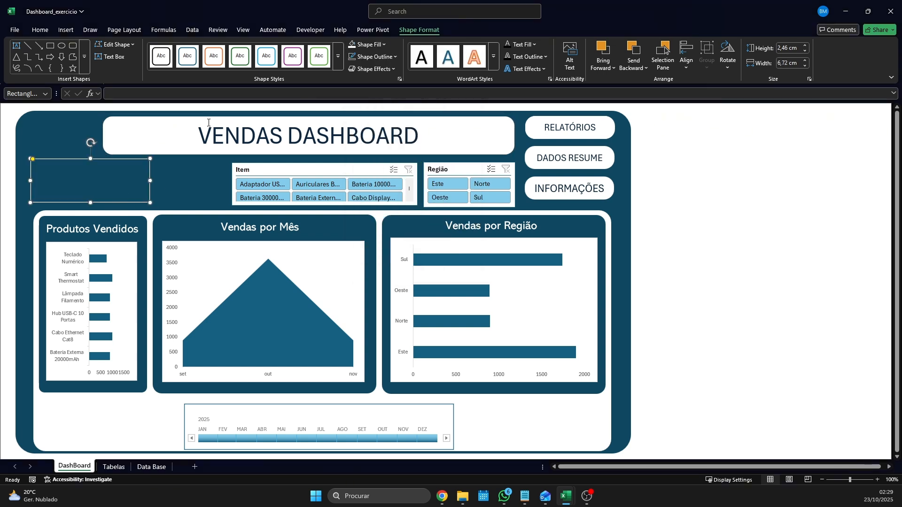
click(385, 56)
click(391, 230)
click(379, 44)
click(354, 106)
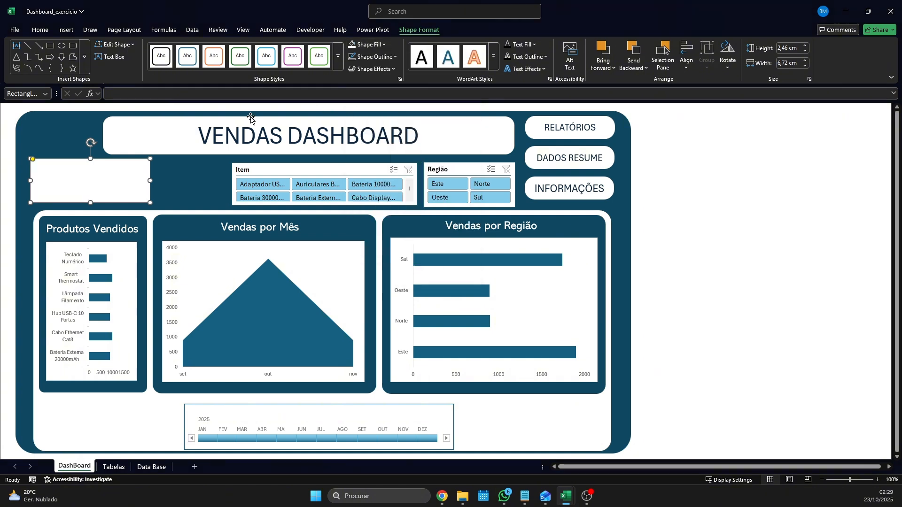
Set the small rectangle above the "Produtos Vendidos" panel to no fill.
click(374, 47)
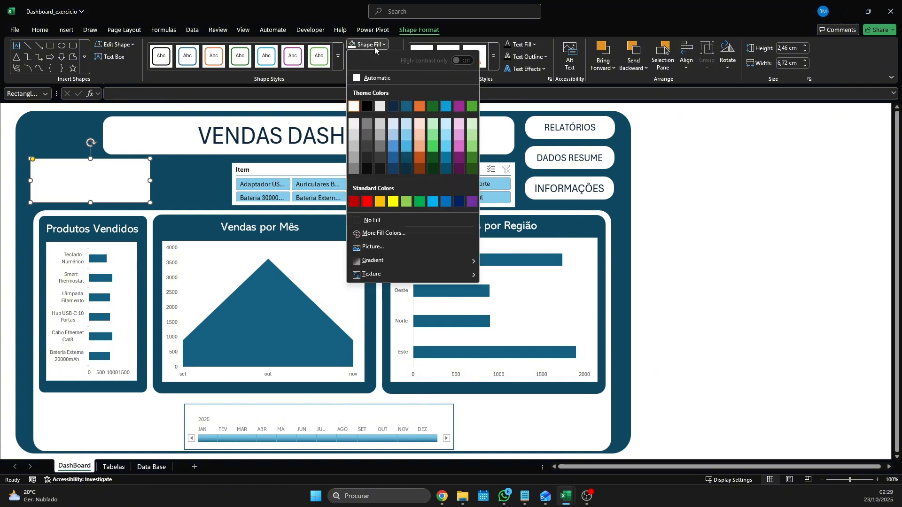
click(394, 220)
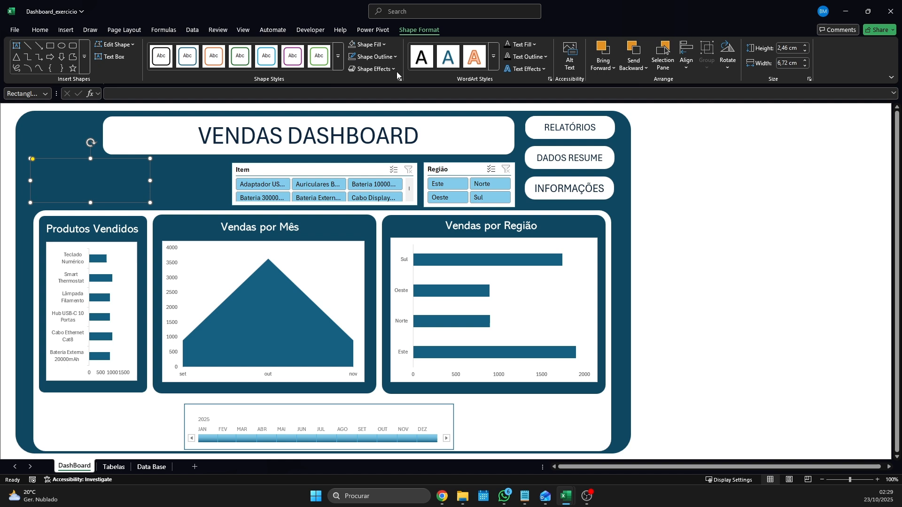
click(375, 57)
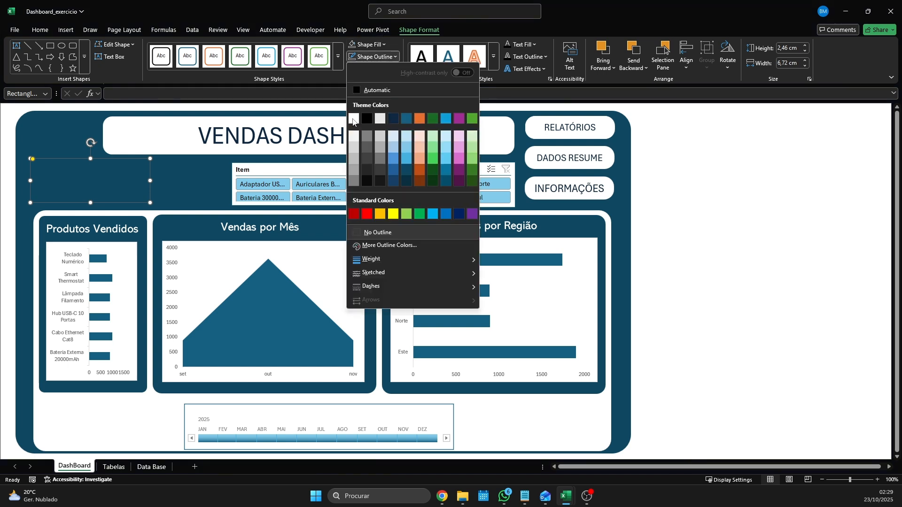
click(135, 169)
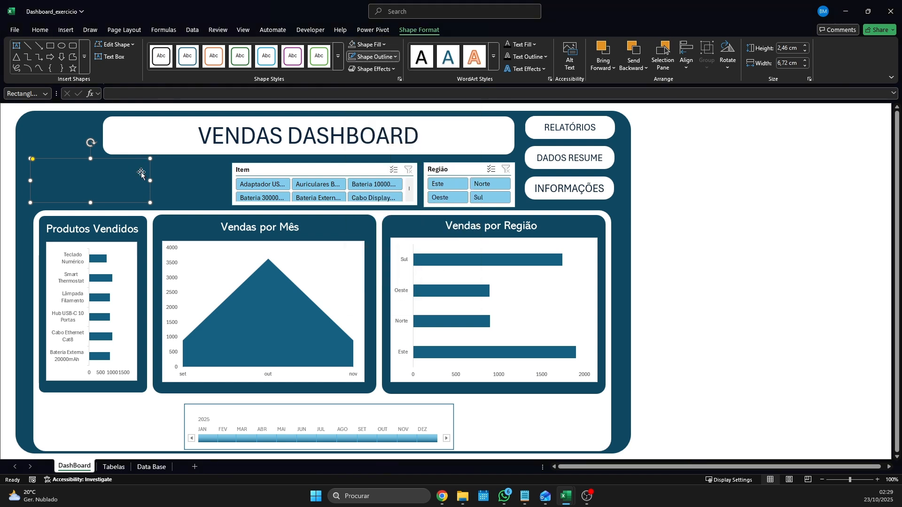
click(131, 172)
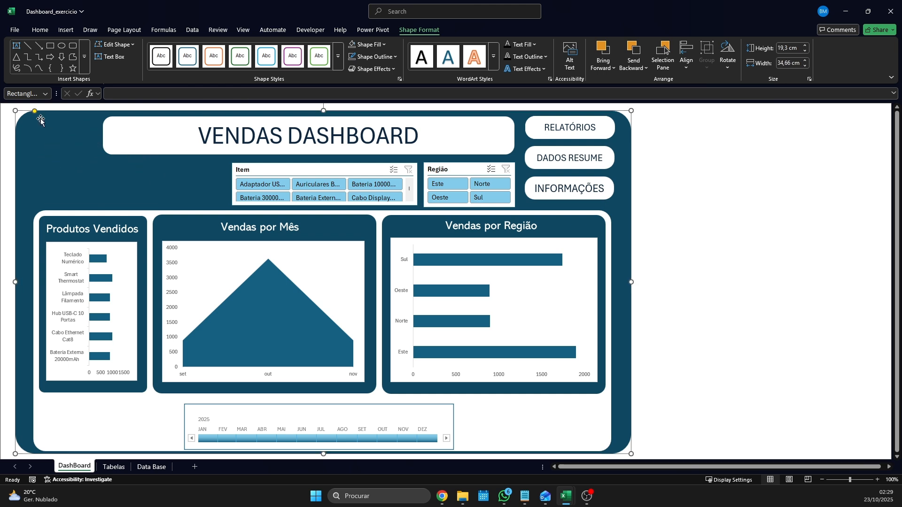
Undo the last fill change on the small rectangle above the "Produtos Vendidos" panel.
click(4, 126)
click(112, 173)
click(848, 162)
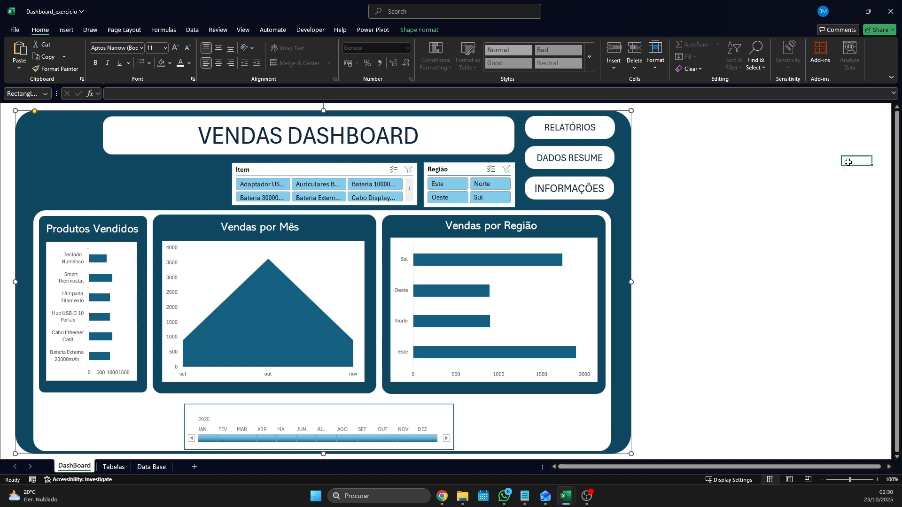
key(ctrl+s)
click(79, 172)
drag(66, 155, 98, 190)
key(ctrl+z)
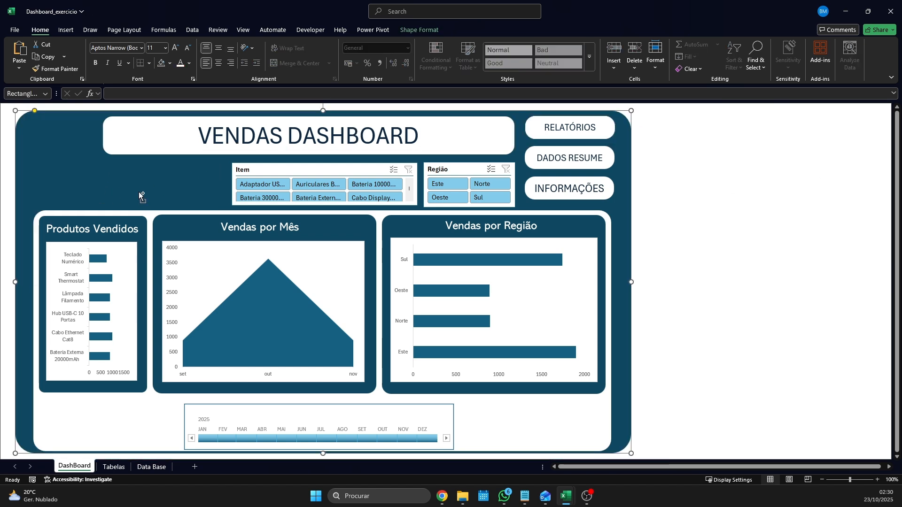
key(ctrl+z)
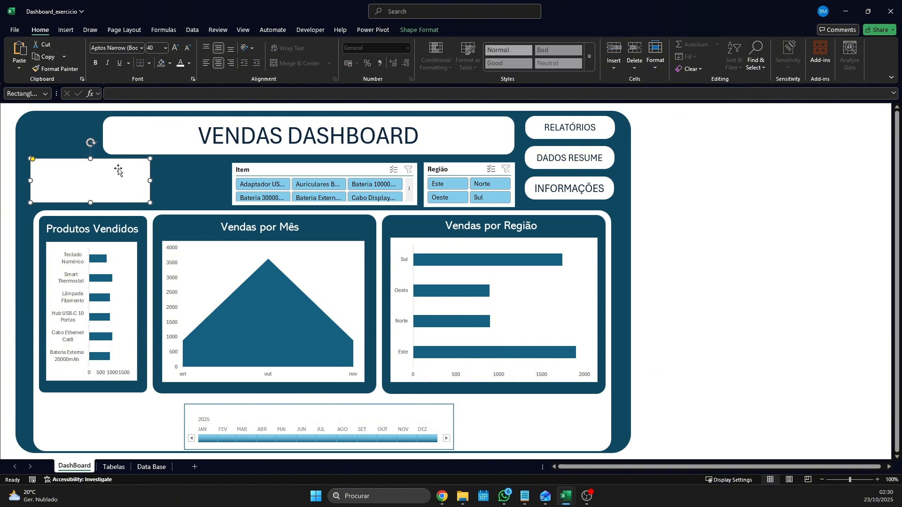
Set the small rectangle under the dashboard title to No Fill.
click(423, 29)
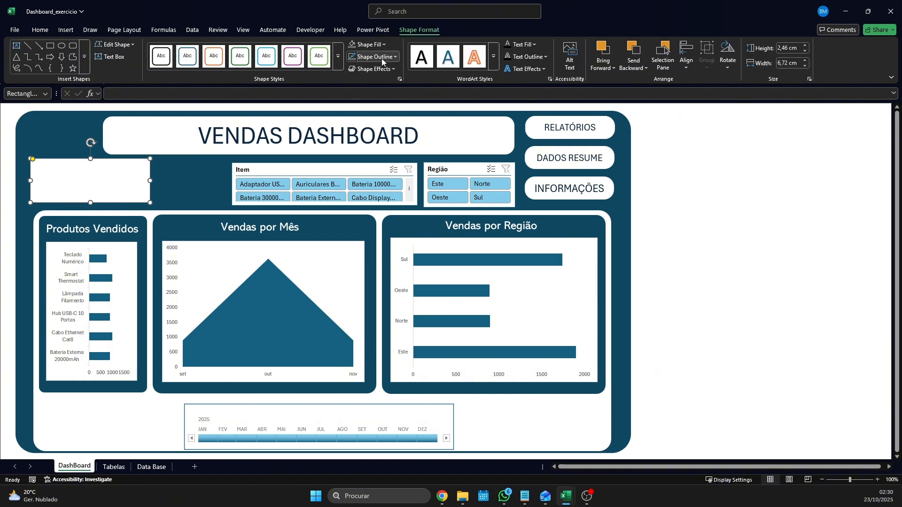
click(376, 46)
click(376, 46)
click(376, 46)
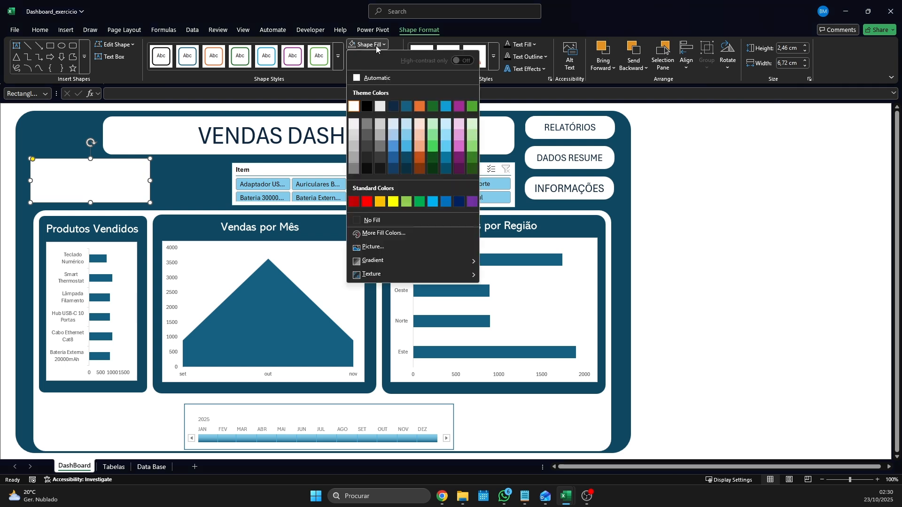
click(374, 220)
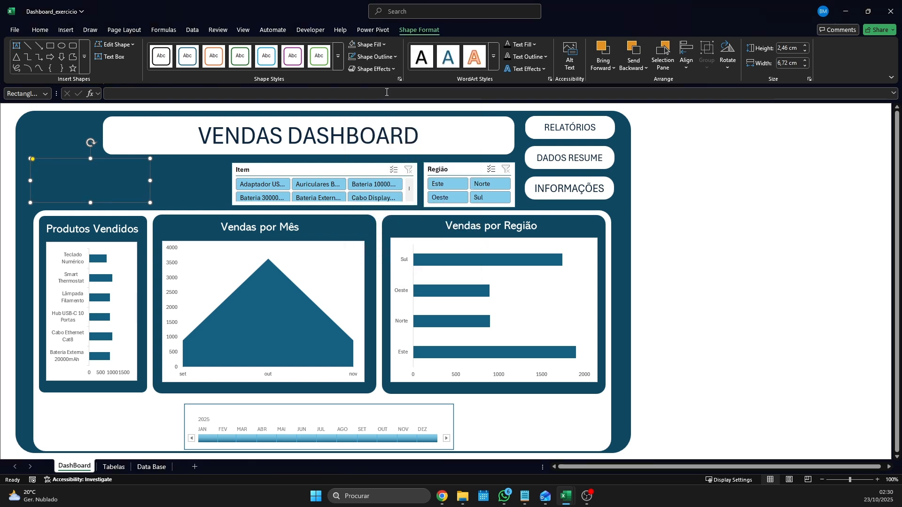
Give the small unfilled rectangle a white outline with a 3 pt weight.
click(392, 57)
click(356, 122)
click(374, 57)
mouse_move(419, 260)
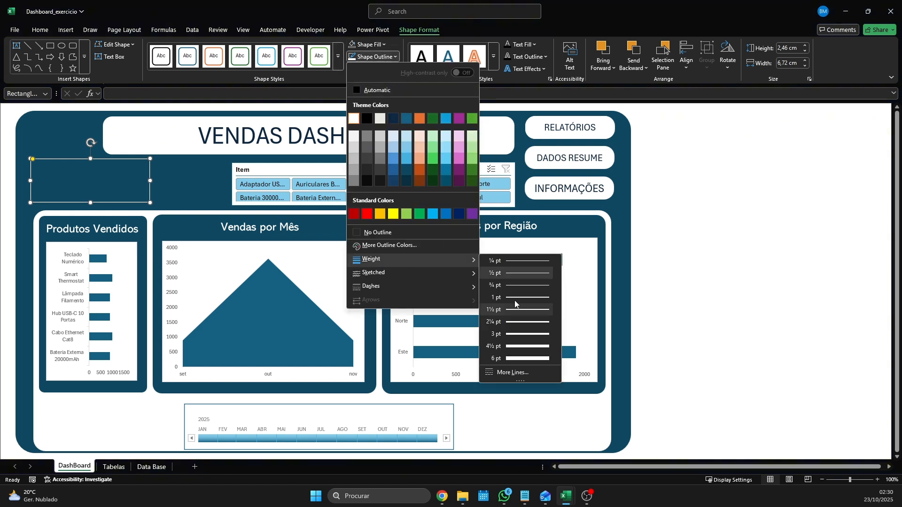
click(514, 335)
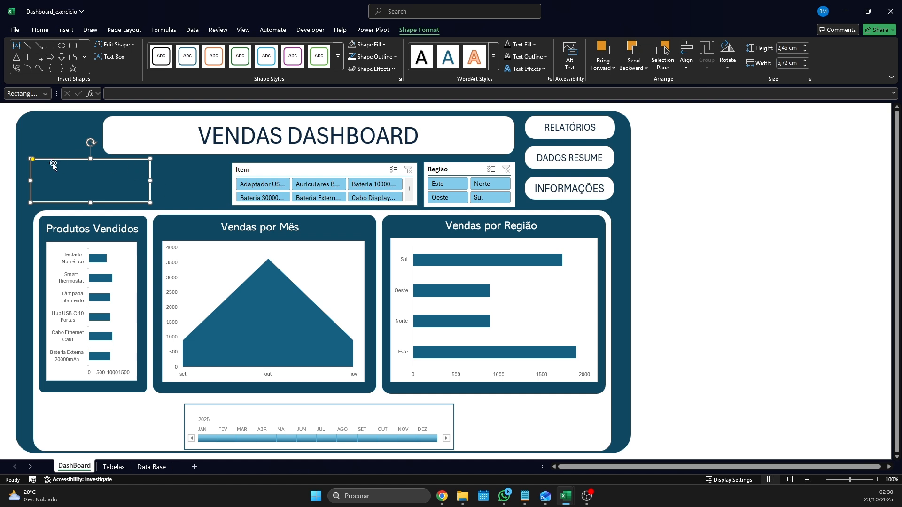
Round the small rectangle's corners strongly and narrow it to about 5.49 cm wide.
drag(33, 159, 49, 156)
drag(151, 181, 179, 170)
key(ctrl+z)
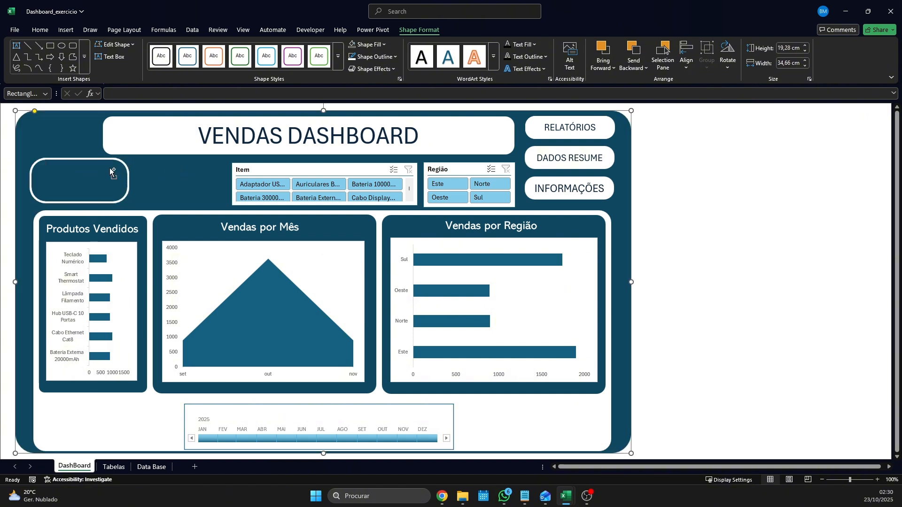
Duplicate the rounded rectangle and place the copy between the original and the Item slicer.
click(102, 160)
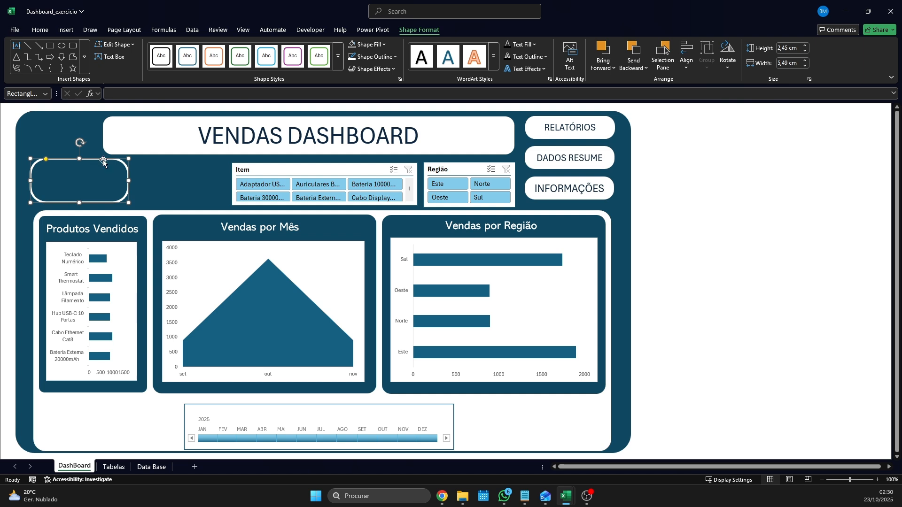
drag(103, 160, 203, 161)
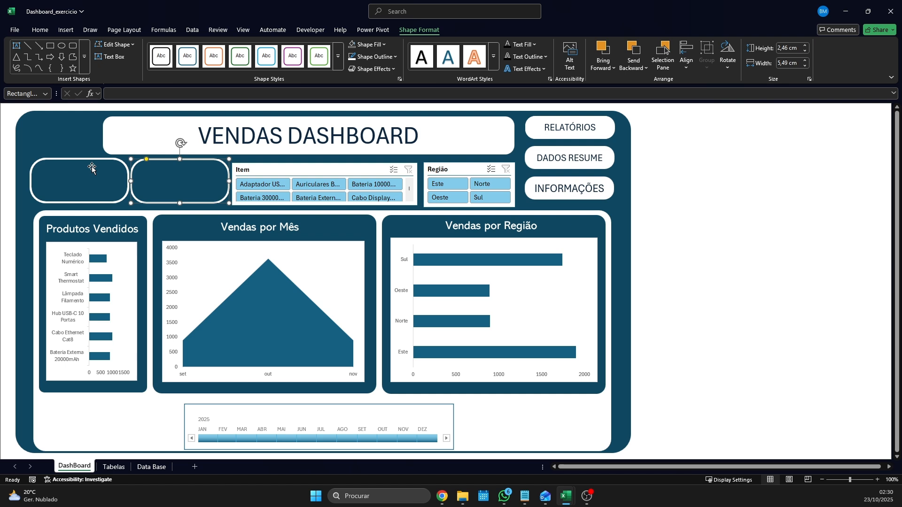
click(94, 164)
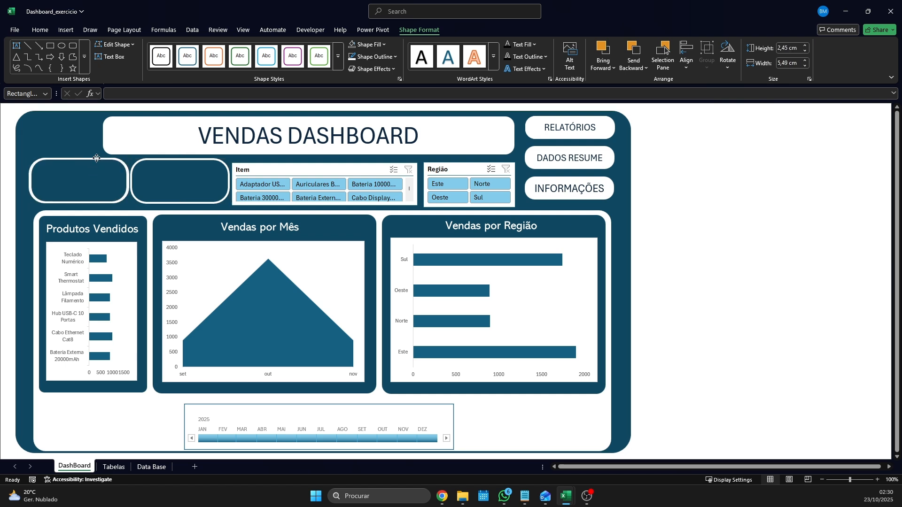
key(Escape)
click(97, 159)
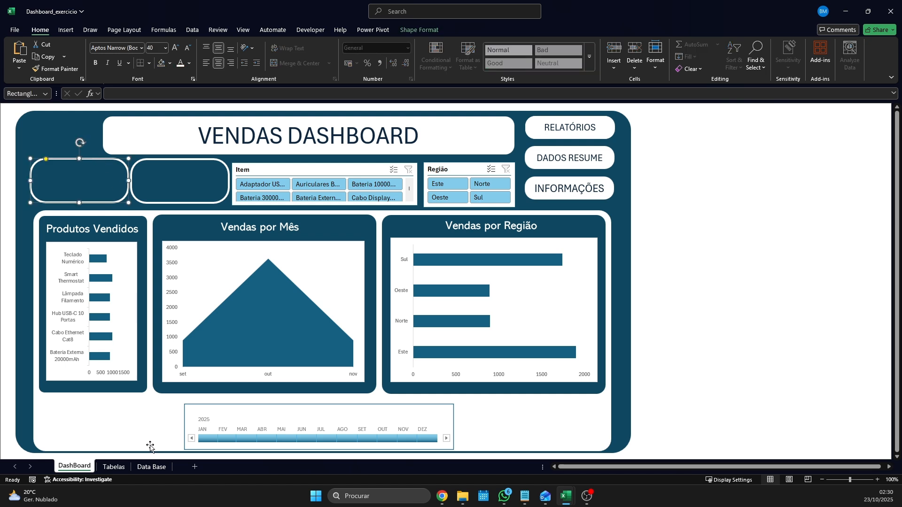
Line up the Item slicer, the Região slicer and the timeline in a row beneath the chart panels.
click(222, 411)
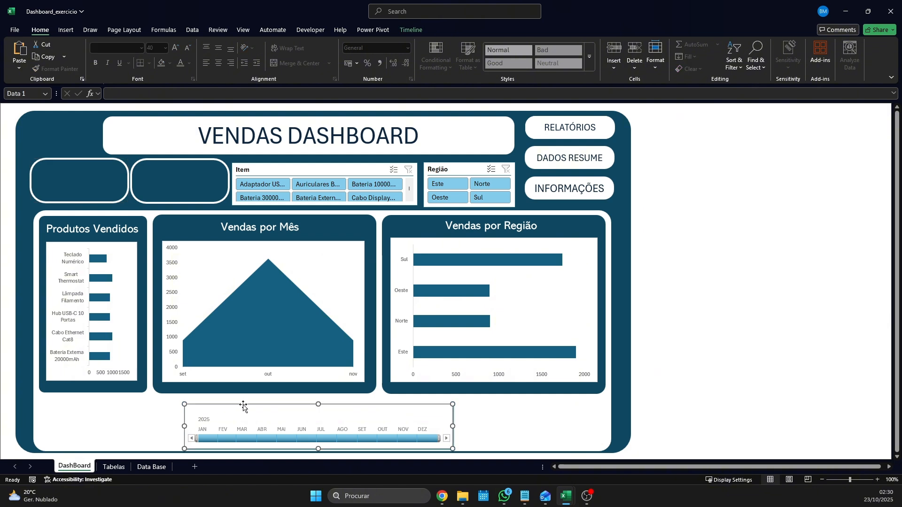
drag(243, 406, 389, 400)
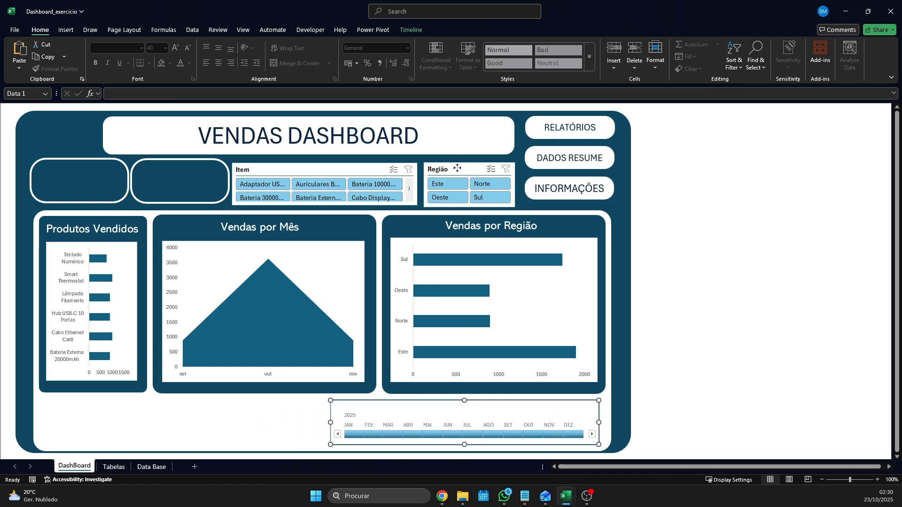
drag(457, 168, 273, 400)
click(310, 165)
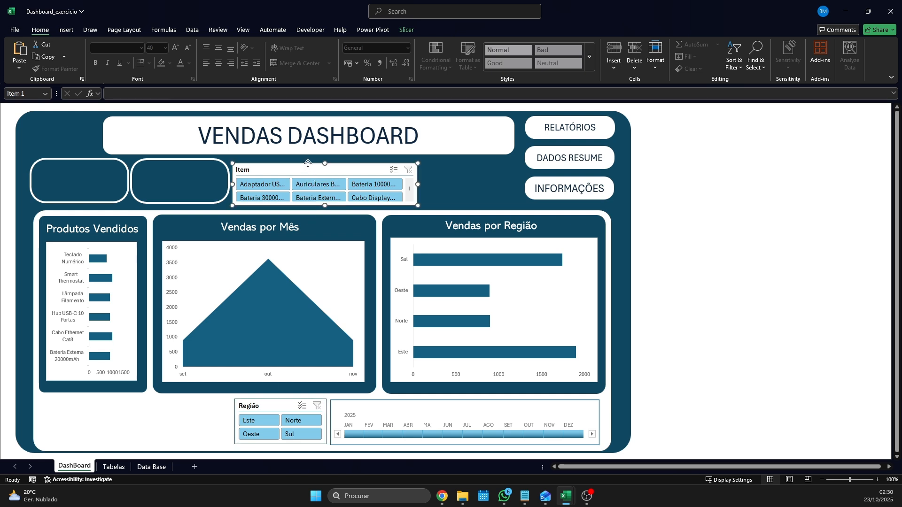
drag(308, 163, 122, 401)
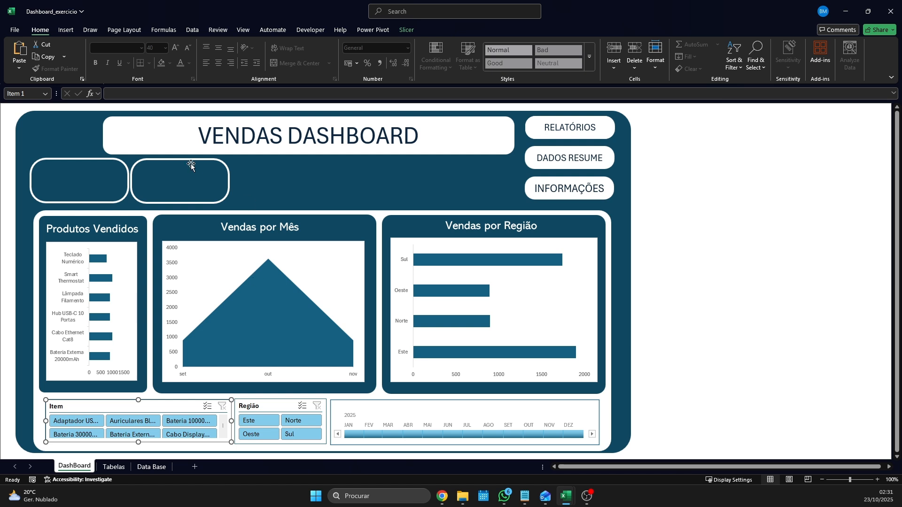
Try moving the second rounded rectangle above the "Vendas por Região" panel and widening the first one above "Vendas por Mês".
click(178, 163)
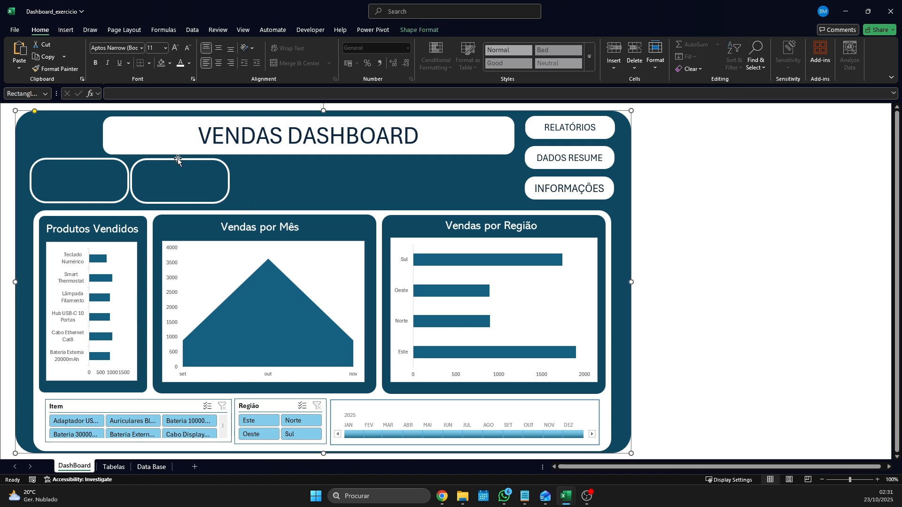
click(183, 160)
drag(193, 159, 471, 158)
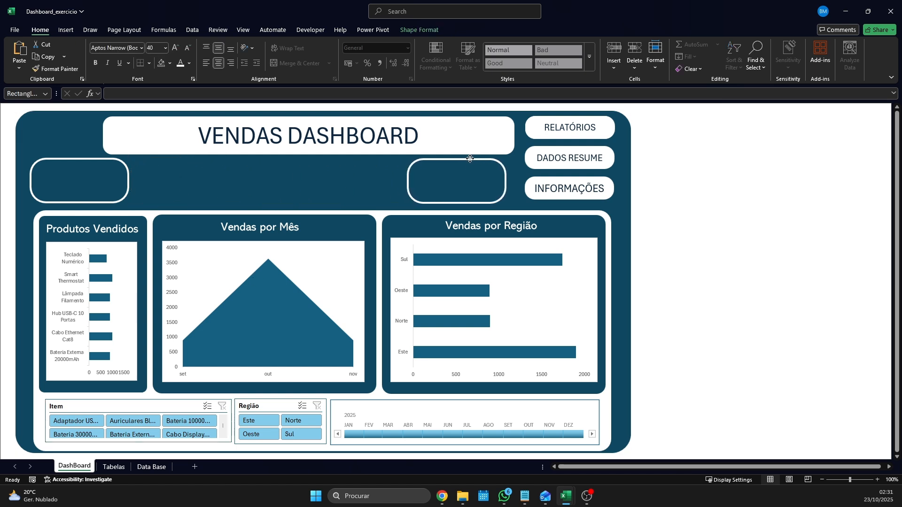
click(100, 160)
drag(100, 160, 363, 183)
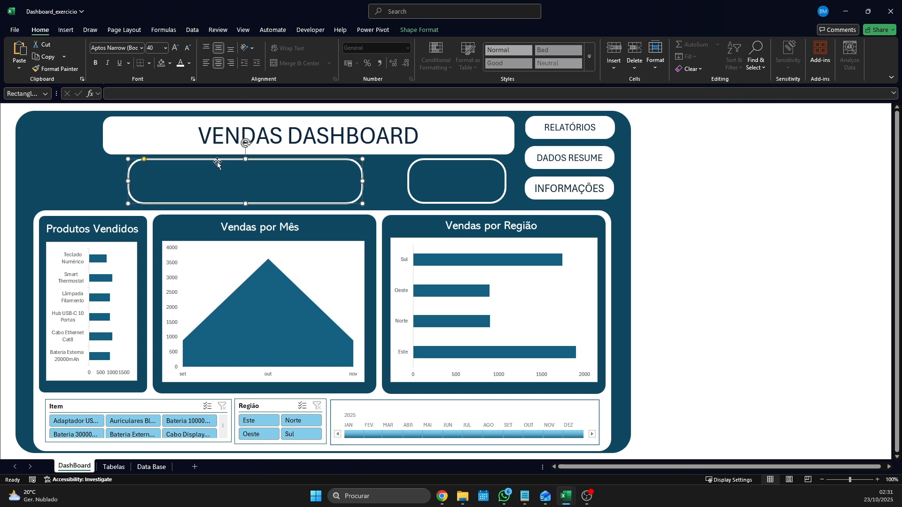
drag(217, 161, 141, 160)
Undo the rearrangement of the rounded rectangles, both slicers and the timeline.
key(ctrl+z)
key(ctrl+z)
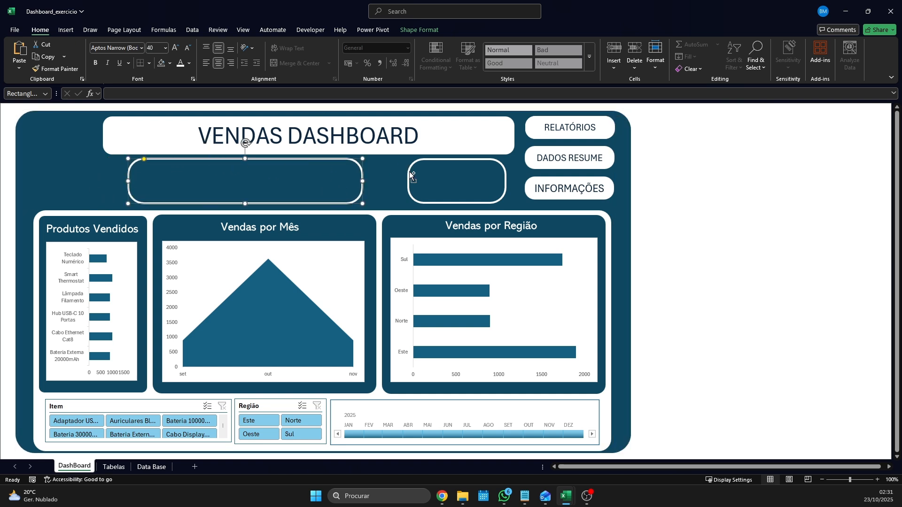
key(ctrl+z)
key(ctrl+z)
key(ctrl+z)
key(ctrl+z)
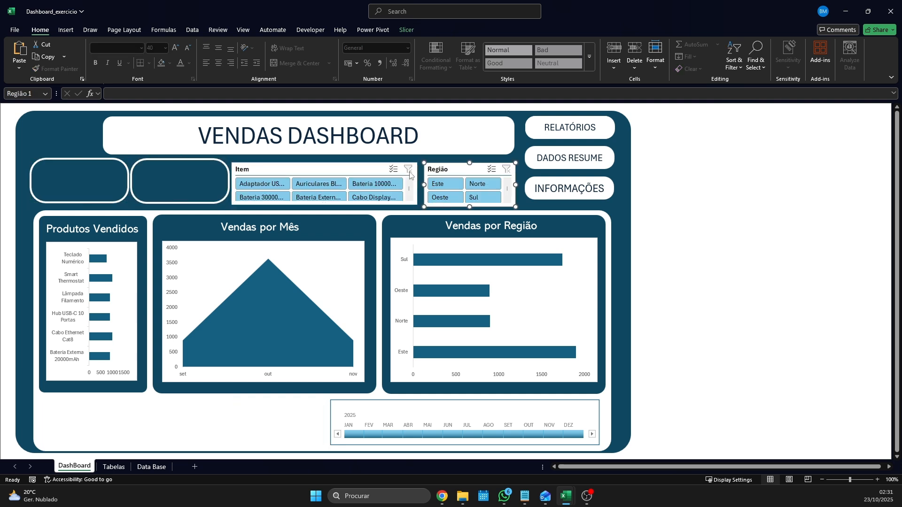
key(ctrl+z)
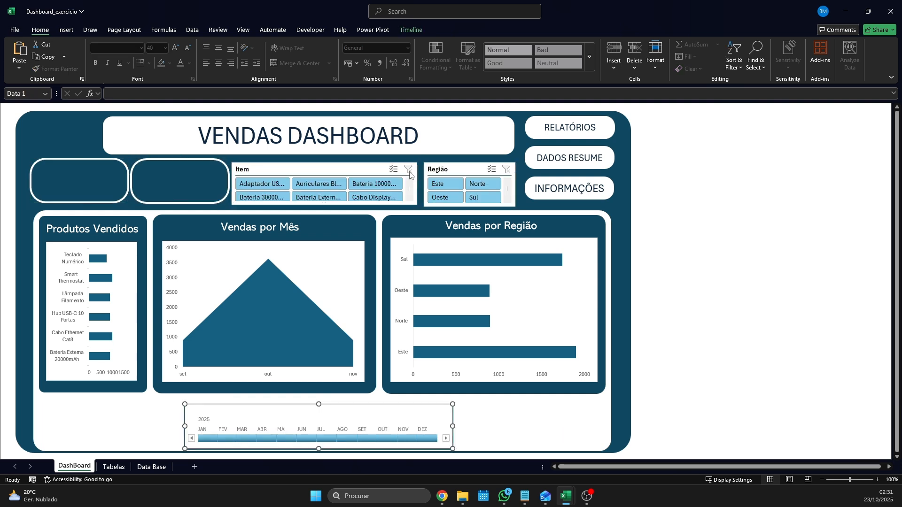
click(195, 162)
drag(595, 405, 150, 397)
key(ctrl+z)
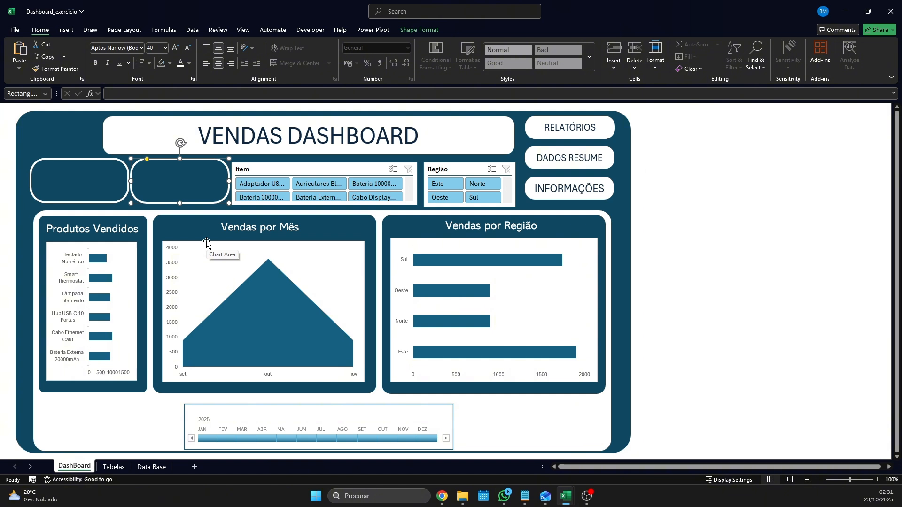
Move the timeline beneath the "Vendas por Região" panel, near the right end of the white area.
click(379, 406)
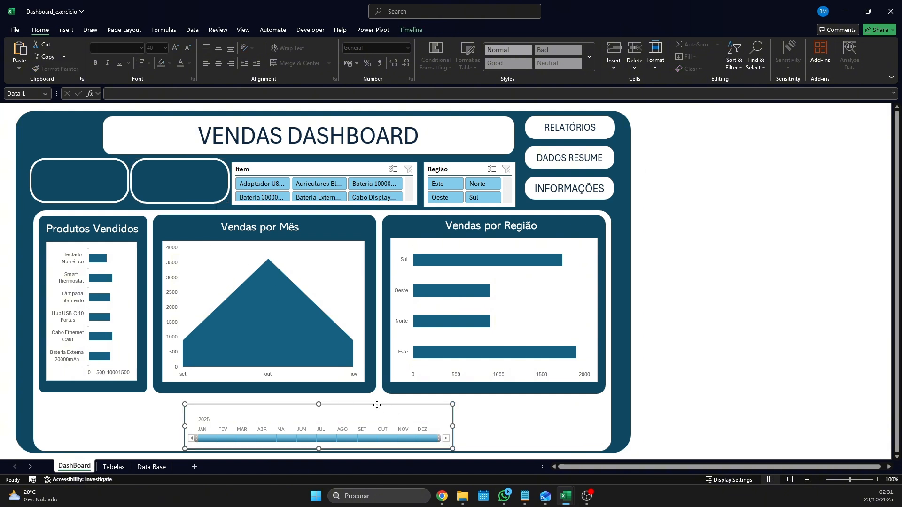
drag(377, 405, 525, 402)
mouse_move(332, 423)
mouse_down()
mouse_move(365, 423)
mouse_move(312, 425)
mouse_move(332, 424)
mouse_up()
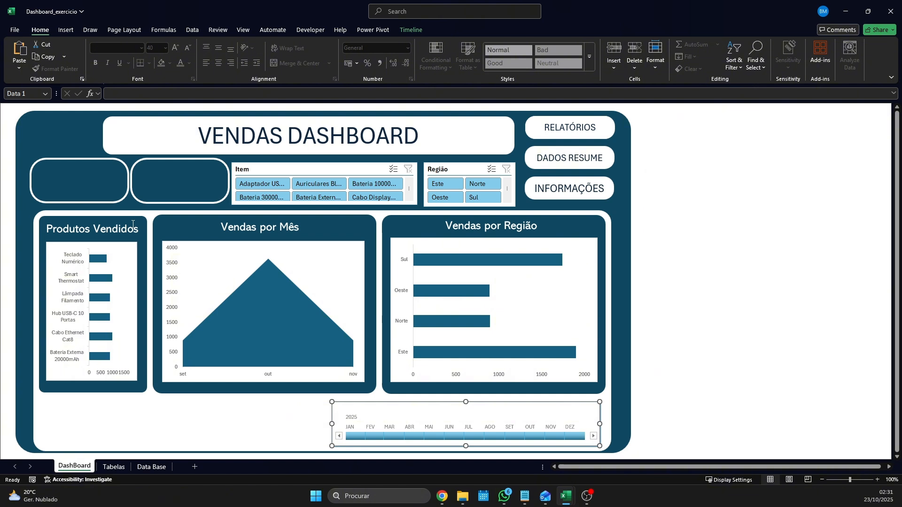
Copy the "Produtos Vendidos" title text box into the first rounded rectangle and change its text to "Total Vendas".
click(111, 223)
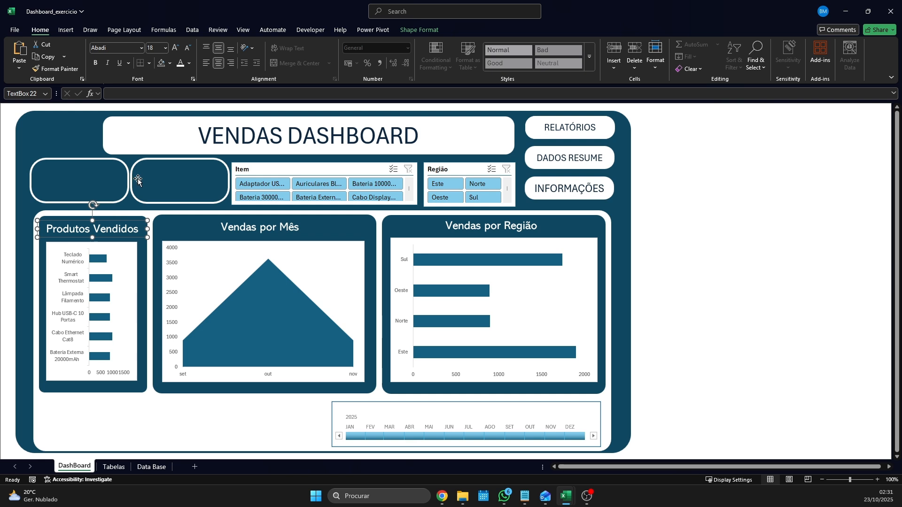
click(137, 160)
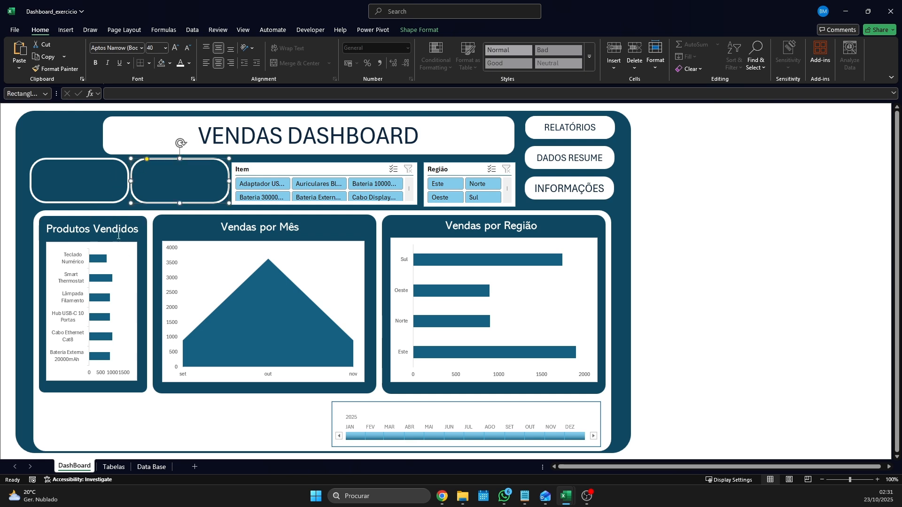
click(109, 223)
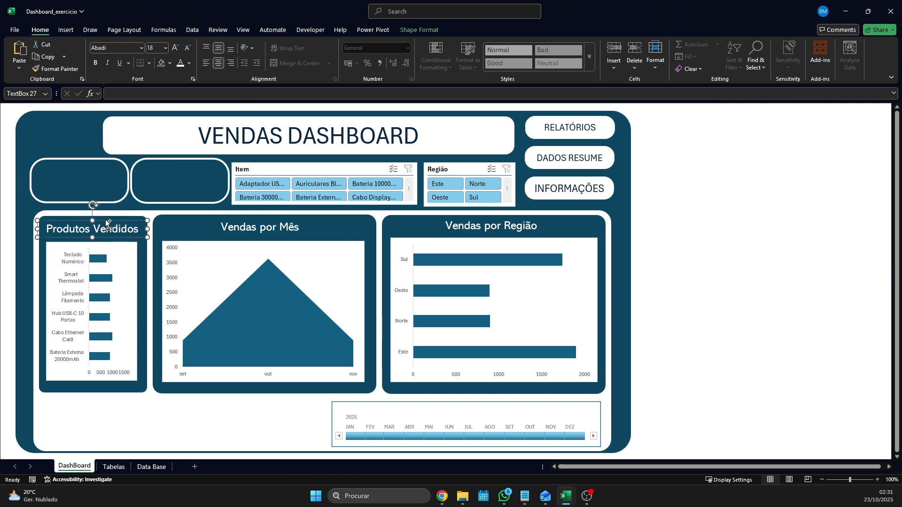
drag(107, 224, 100, 174)
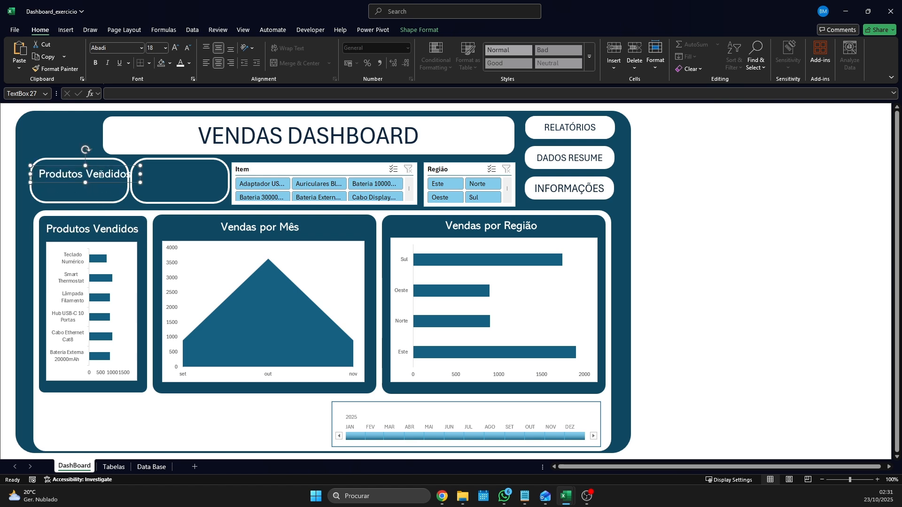
drag(41, 174, 136, 175)
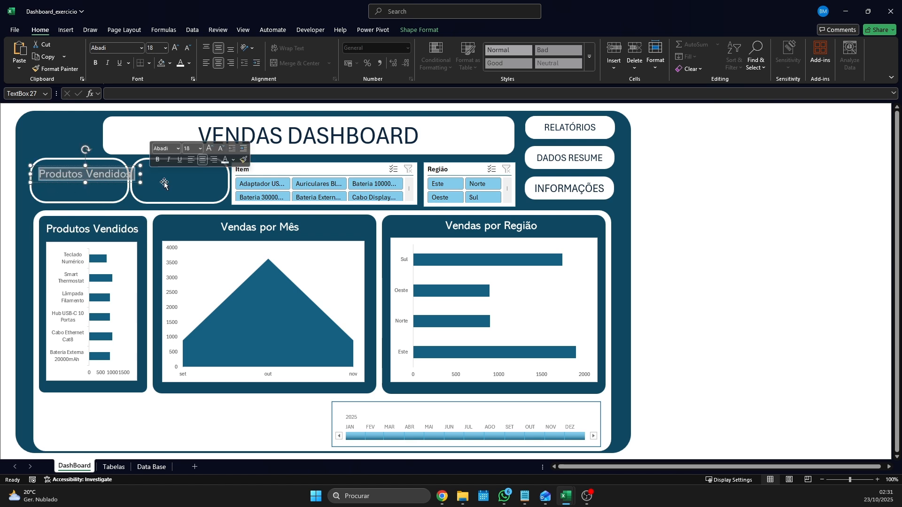
text(Total)
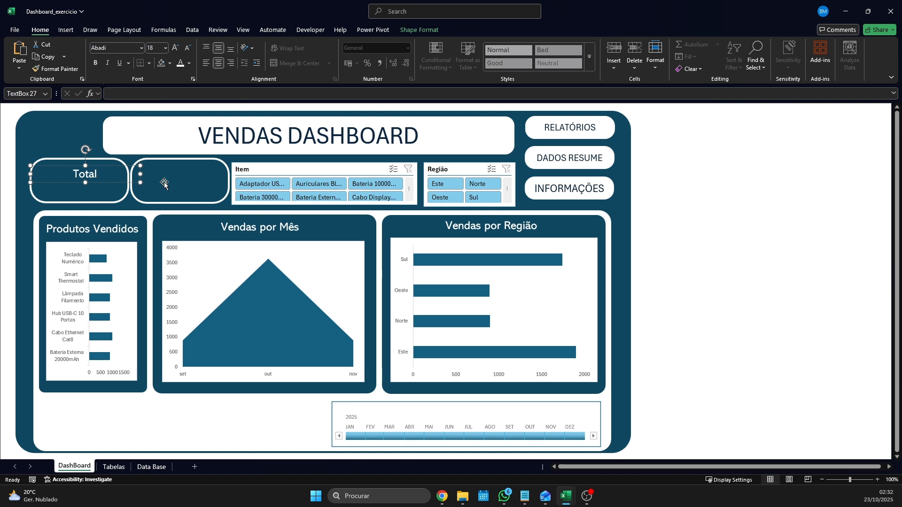
text( Vendas)
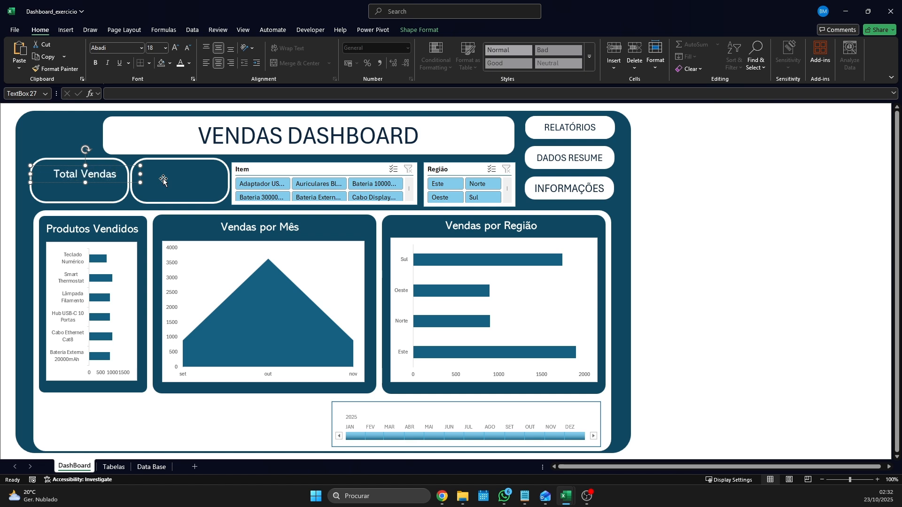
Copy the "Total Vendas" label into the second rounded rectangle, change it to "Total Montante" and centre it there.
drag(108, 163, 182, 168)
text(Montante)
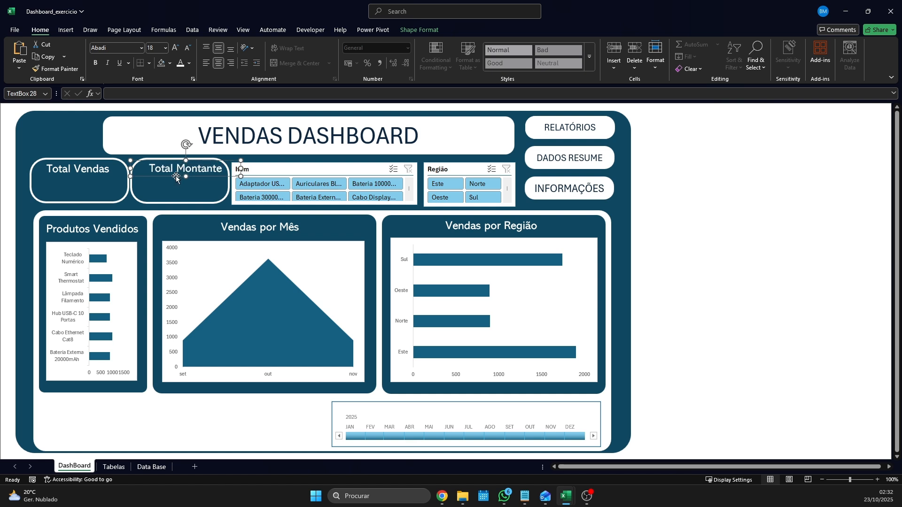
drag(212, 164, 206, 161)
click(121, 205)
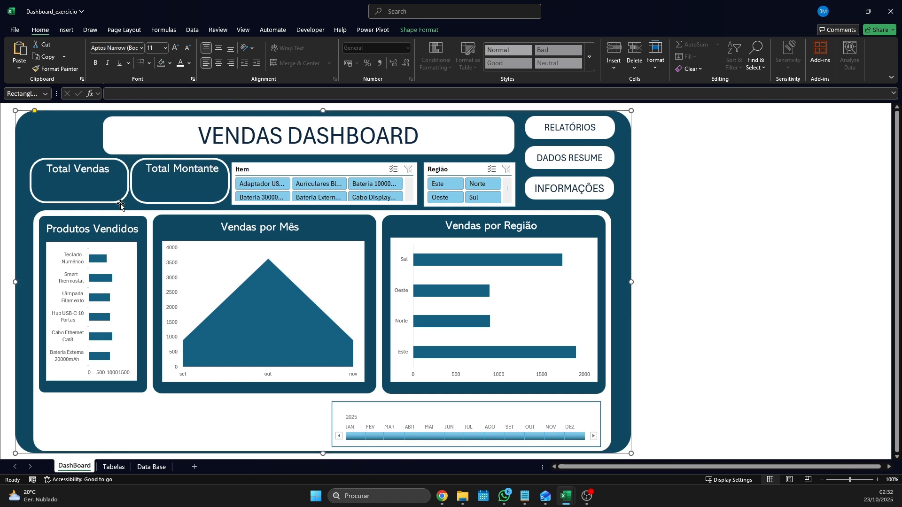
click(137, 147)
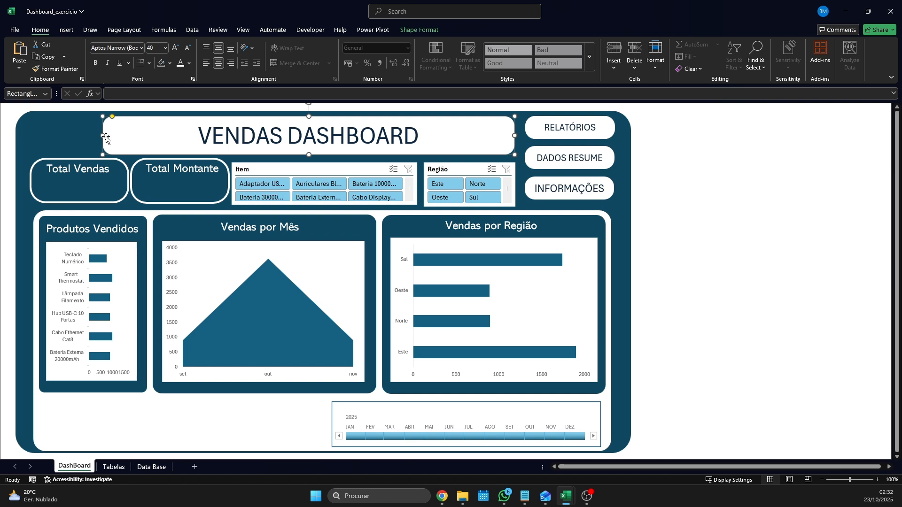
drag(104, 135, 224, 139)
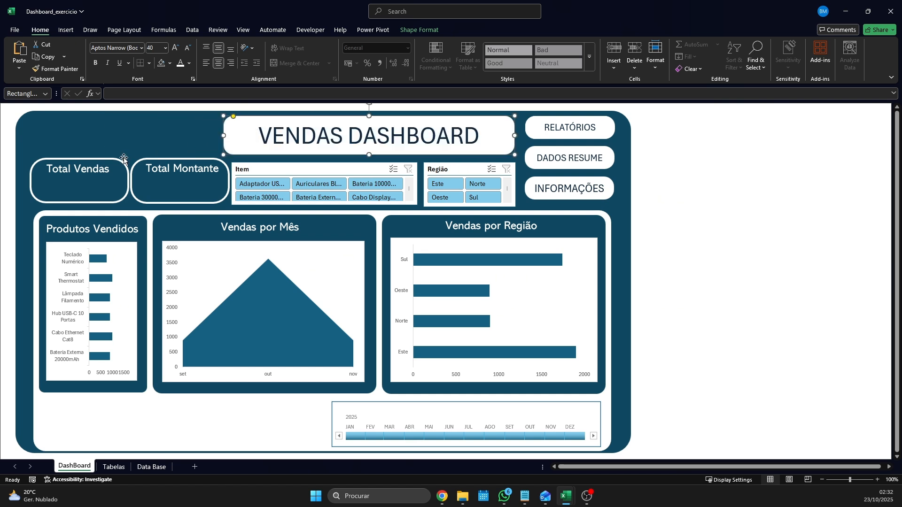
drag(108, 159, 113, 111)
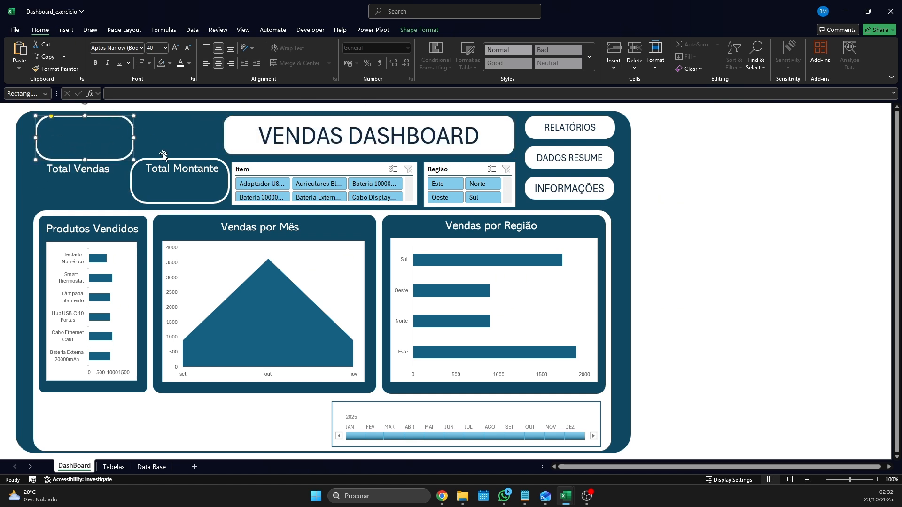
click(178, 158)
mouse_move(178, 159)
mouse_down()
mouse_move(155, 163)
mouse_move(164, 159)
mouse_up()
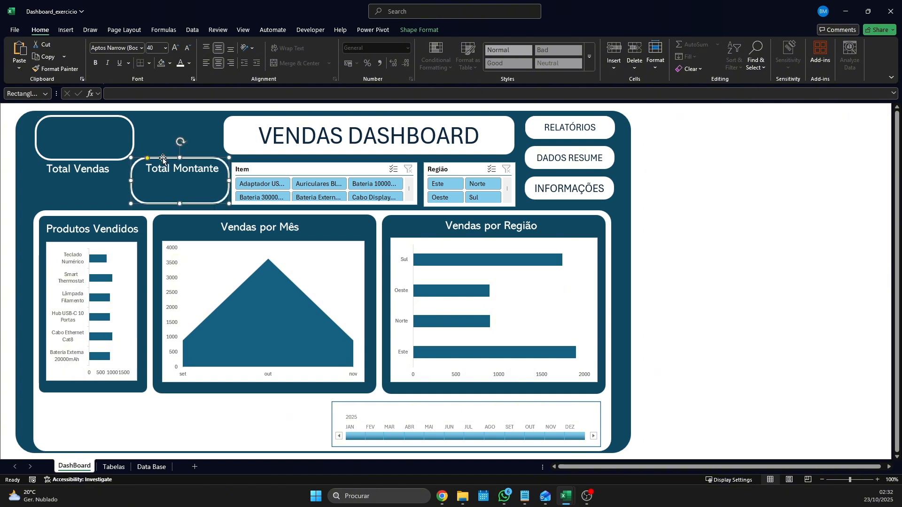
key(ctrl+z)
key(ctrl+z)
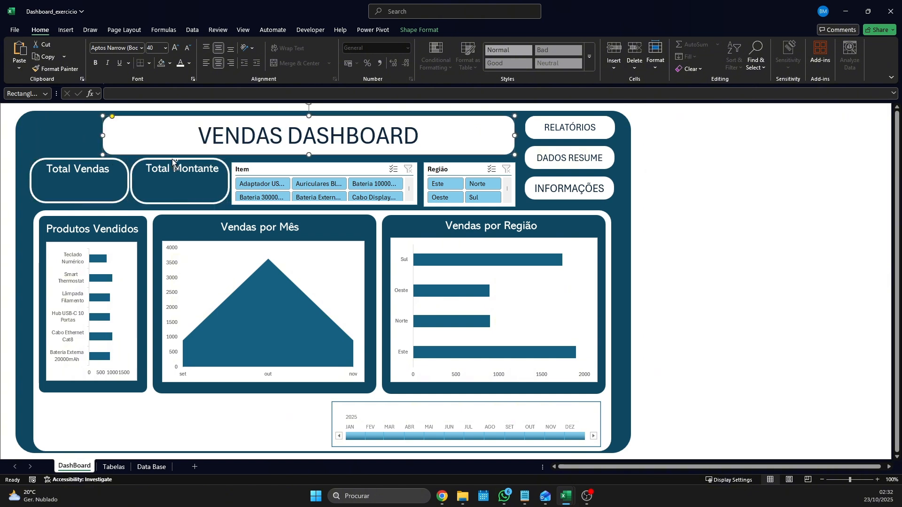
key(ctrl+z)
click(630, 226)
drag(631, 282, 810, 282)
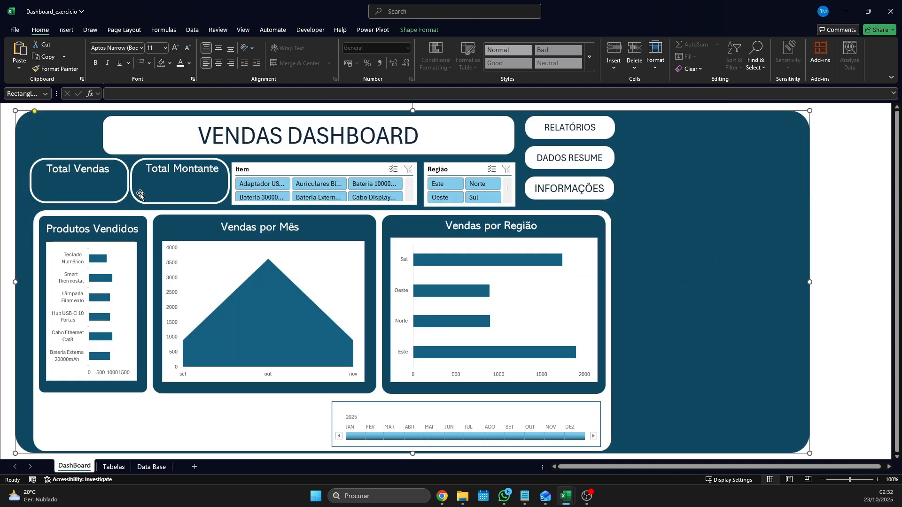
key(ctrl+z)
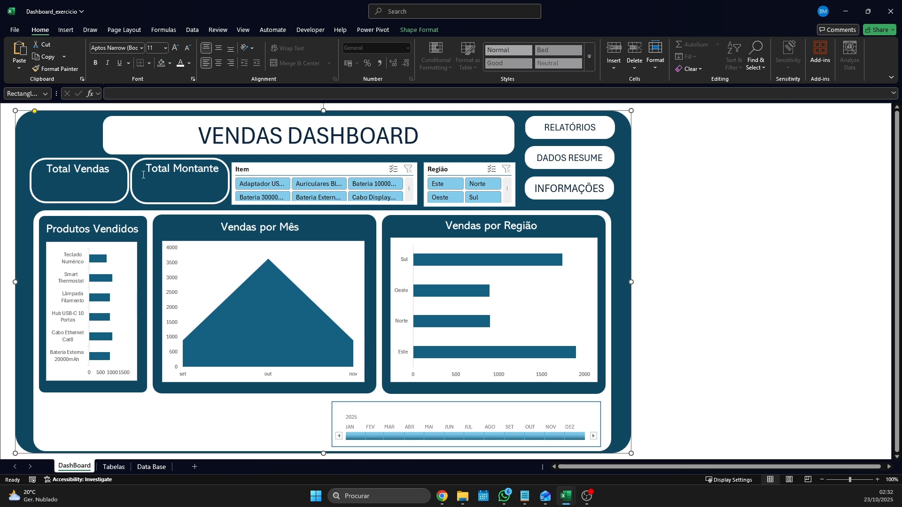
On the Tabelas sheet, copy the PivotTable of Montante by Região to D35 and remove the Região field from the copy.
click(92, 166)
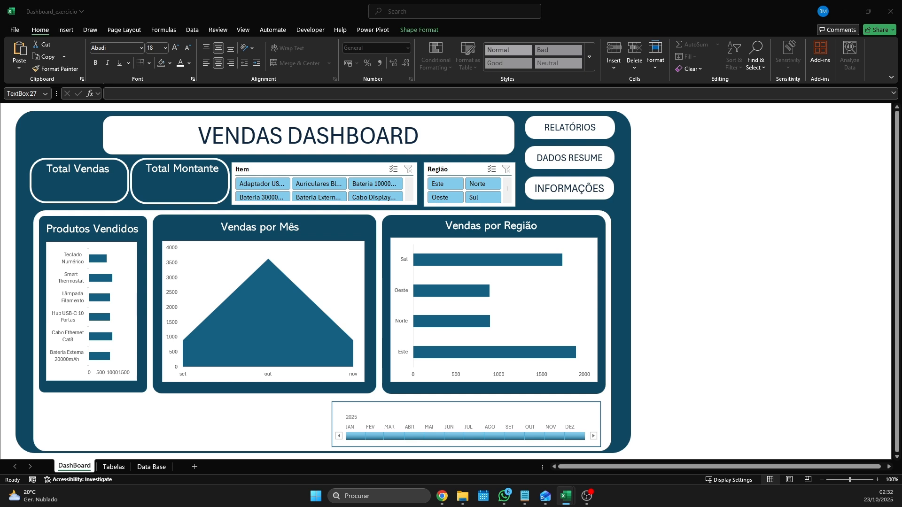
click(114, 467)
scroll(504, 358, up, 6)
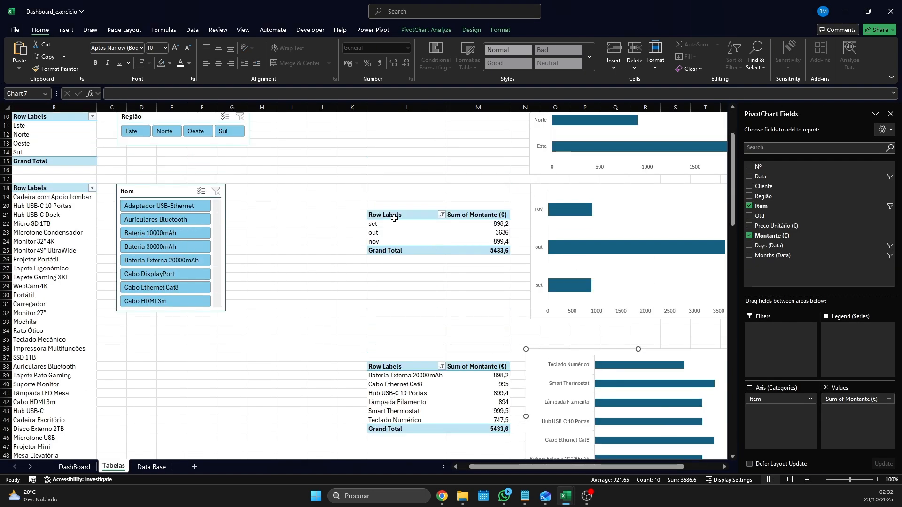
drag(404, 133, 475, 179)
key(ctrl+c)
scroll(263, 357, down, 7)
click(141, 250)
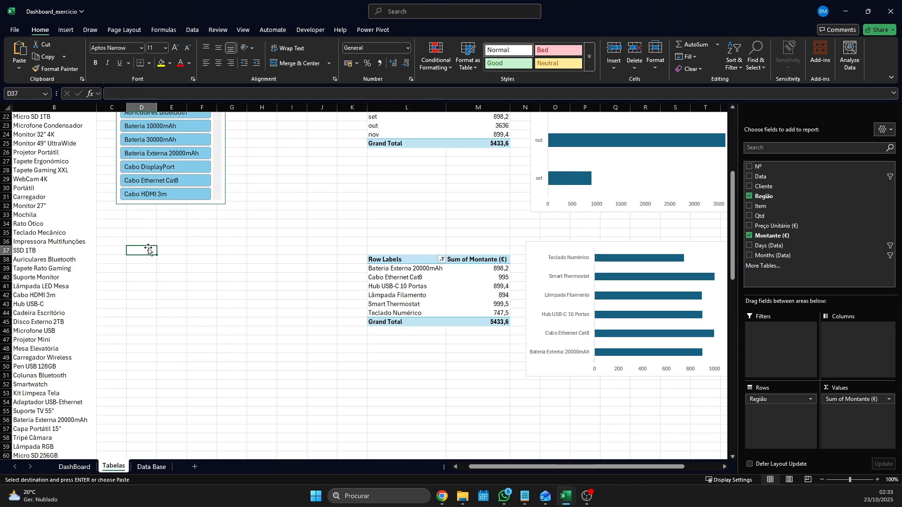
click(128, 234)
key(ctrl+v)
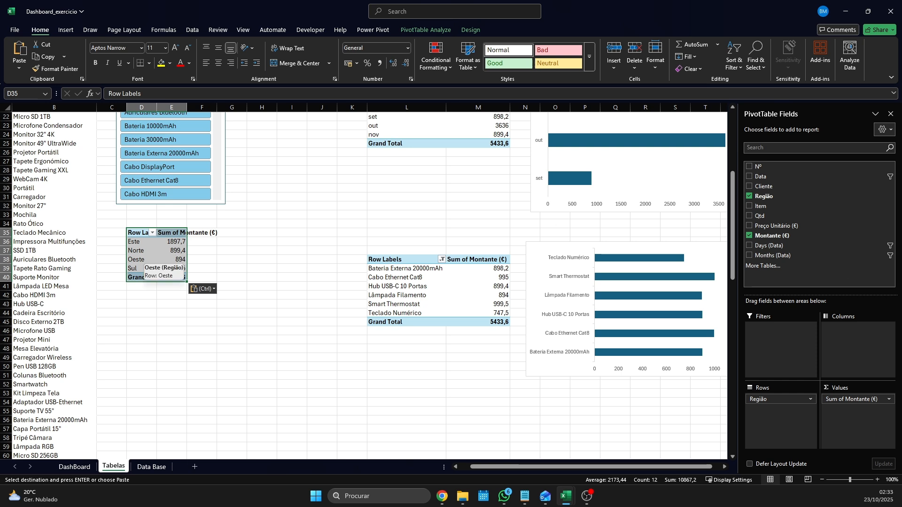
click(749, 196)
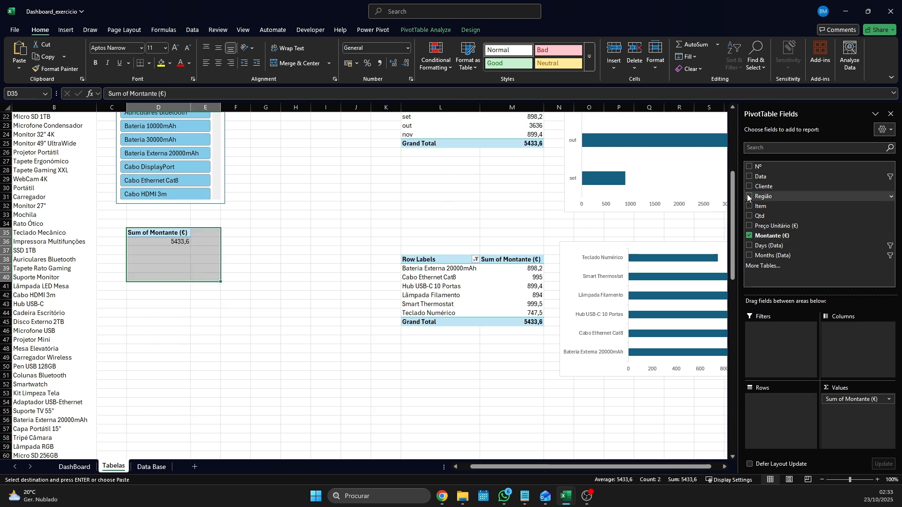
click(182, 241)
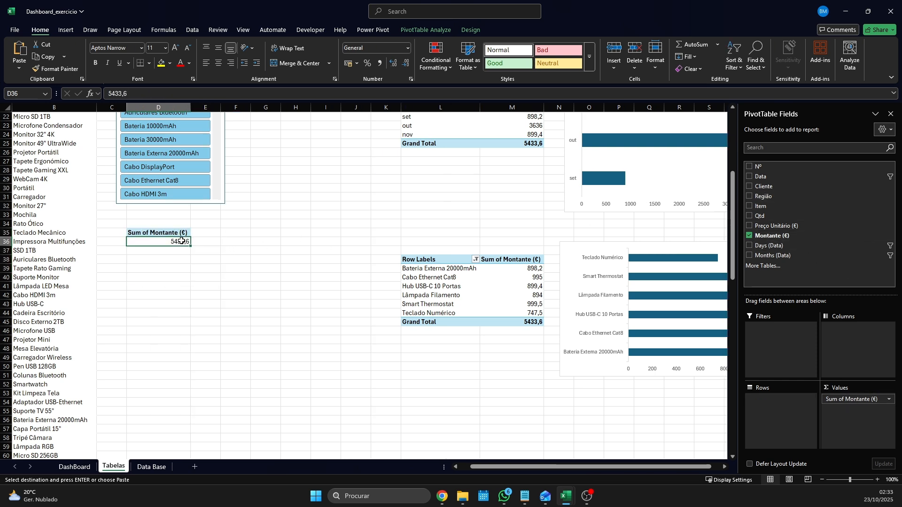
double_click(212, 241)
text(=)
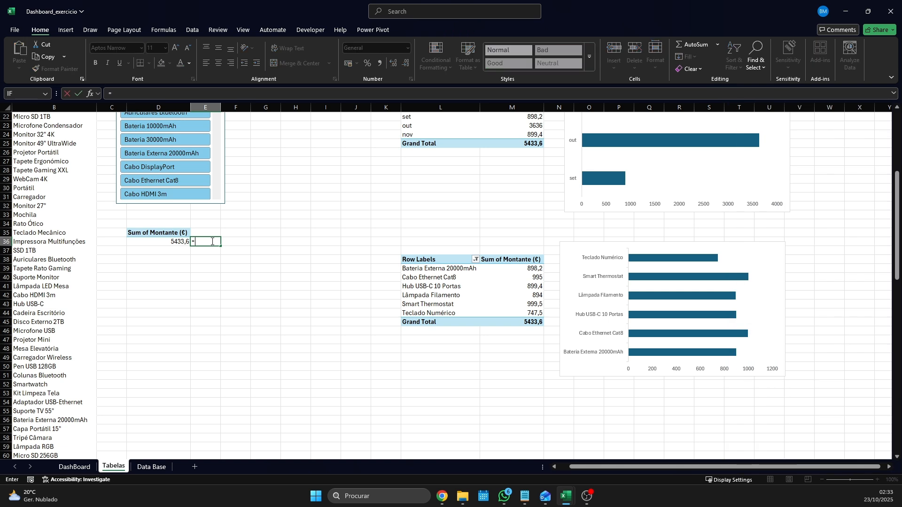
click(175, 241)
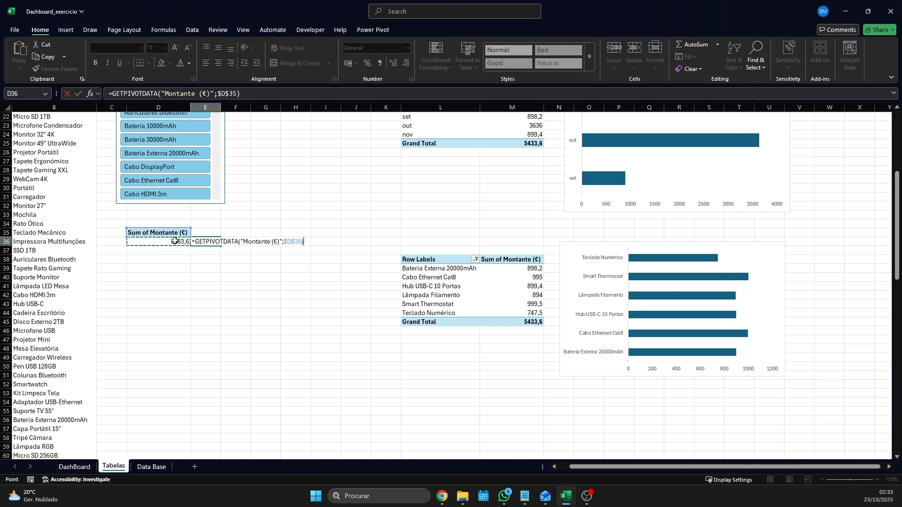
key(Return)
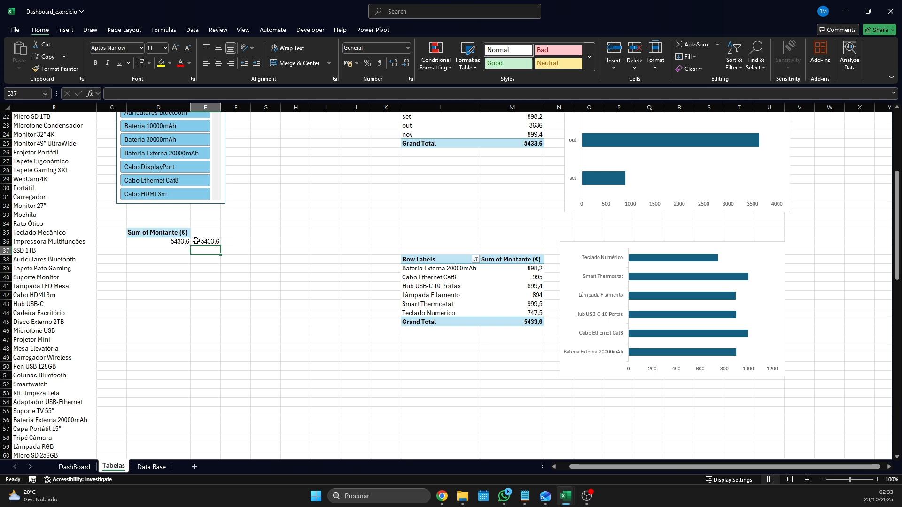
click(145, 241)
key(ctrl+c)
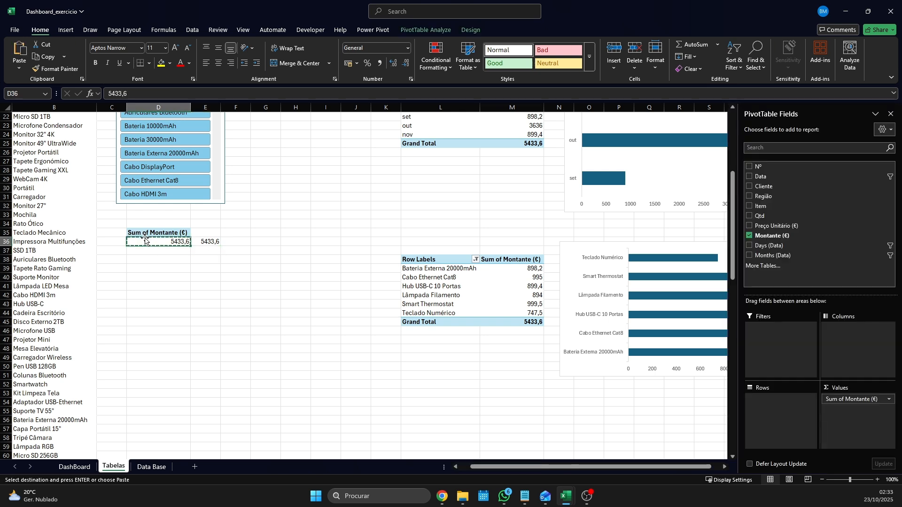
click(150, 235)
key(ctrl+c)
click(144, 261)
key(ctrl+v)
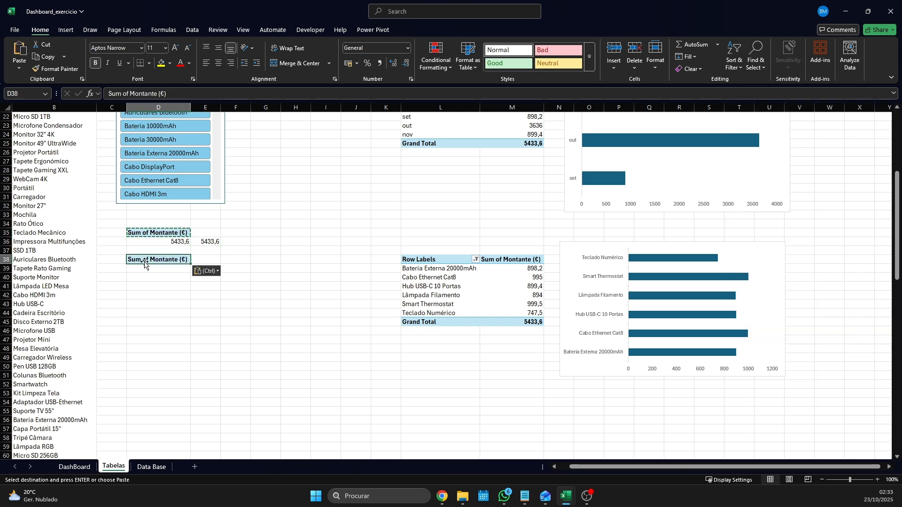
key(ctrl+z)
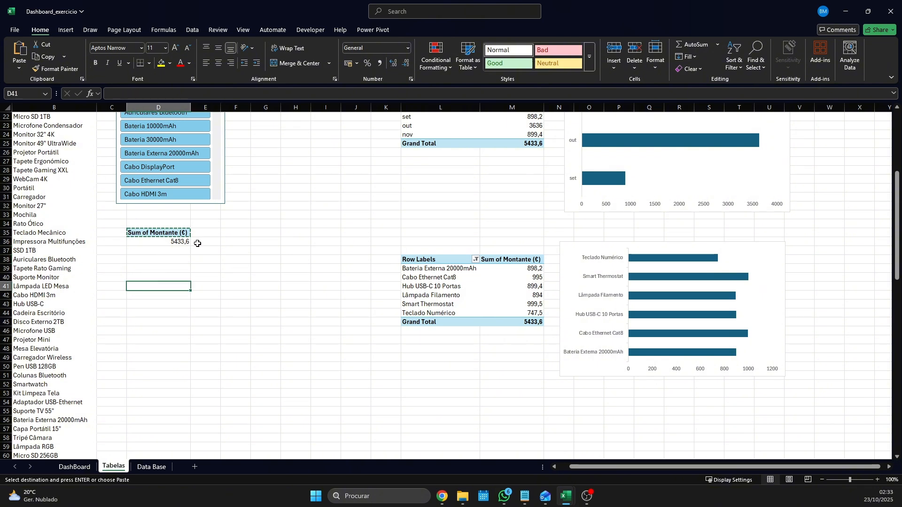
Enter a formula in E36 that references the summed Montante value of the PivotTable in D36.
click(199, 243)
key(BackSpace)
text(=)
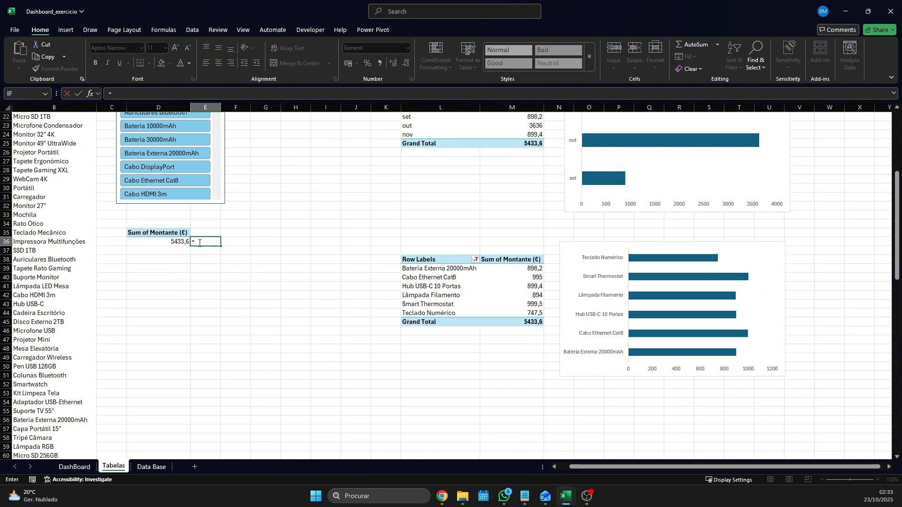
click(178, 241)
key(Return)
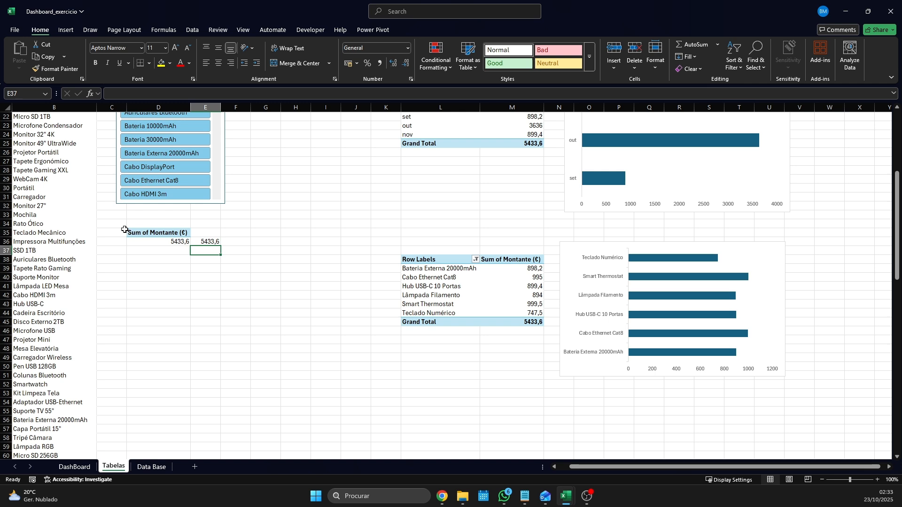
Copy the Sum of Montante PivotTable to D38 and summarize the copy's Montante values by Count.
drag(140, 233, 155, 242)
key(ctrl+c)
click(147, 260)
key(ctrl+v)
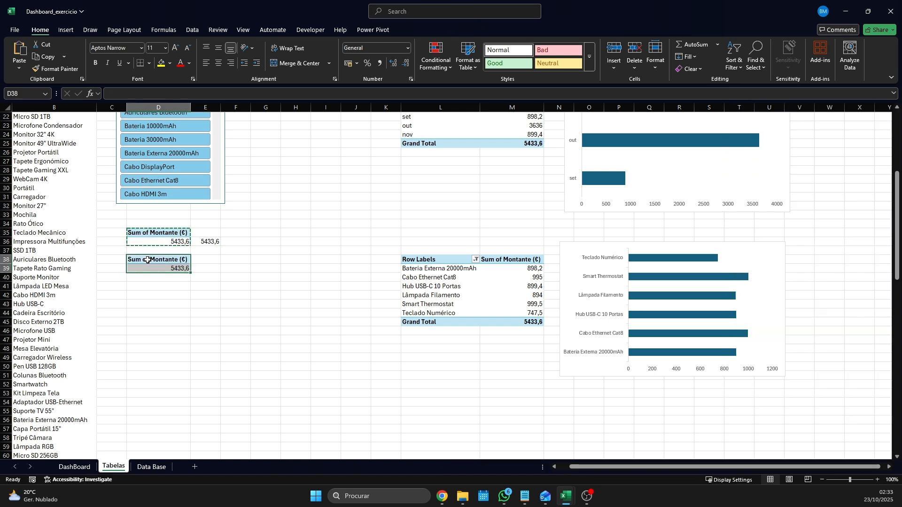
click(888, 400)
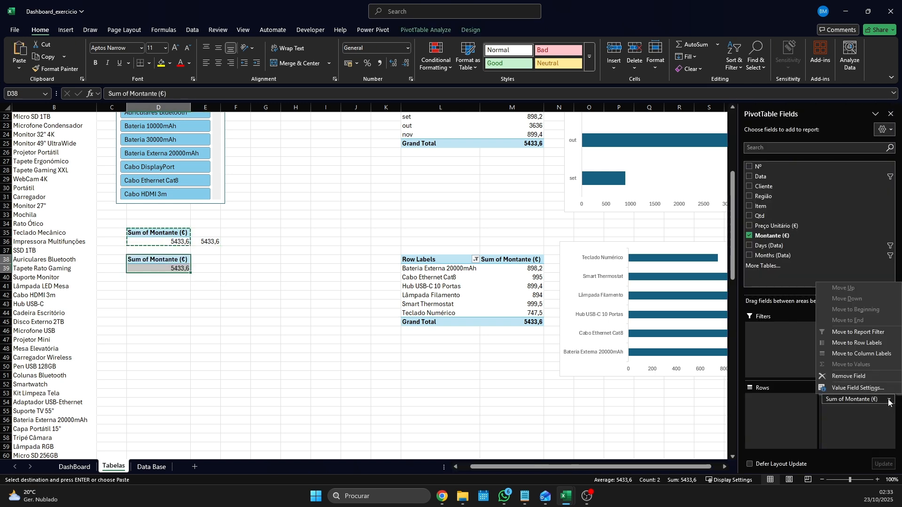
click(858, 388)
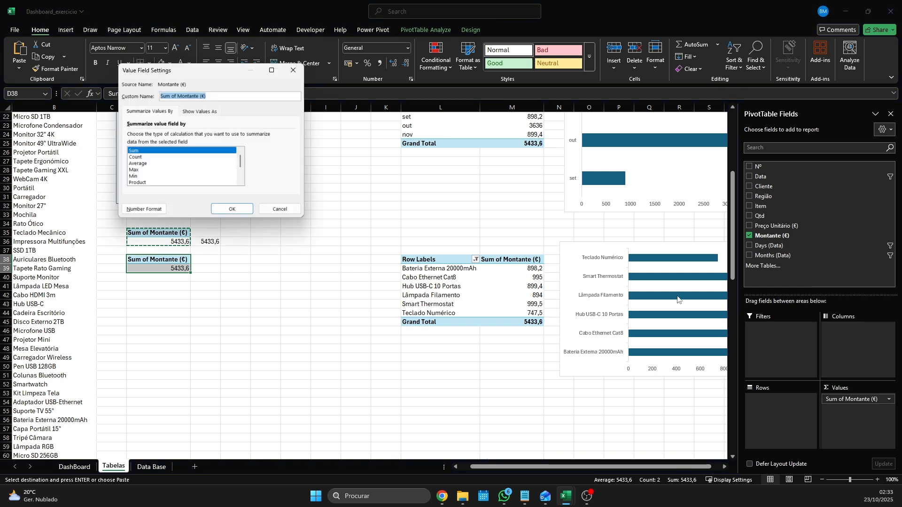
click(141, 157)
click(232, 208)
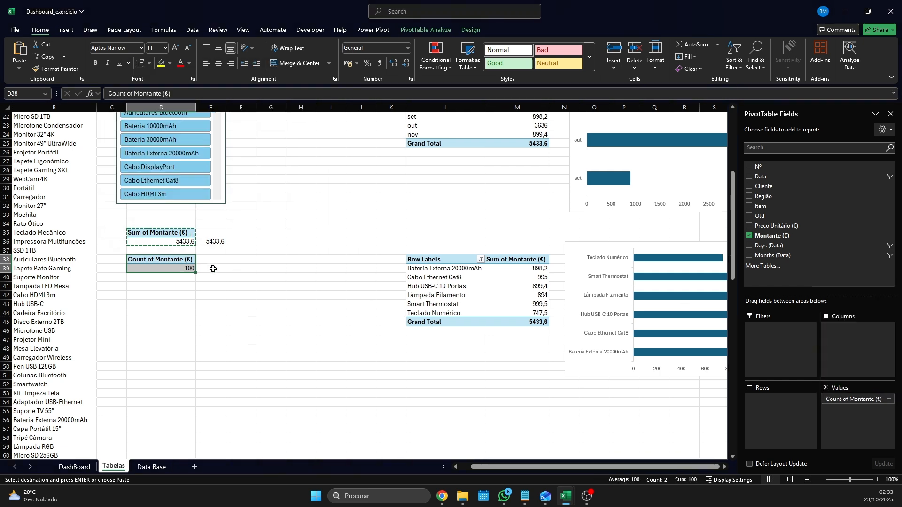
Enter a formula in E39 that references the count of Montante in D39.
click(212, 269)
text(=)
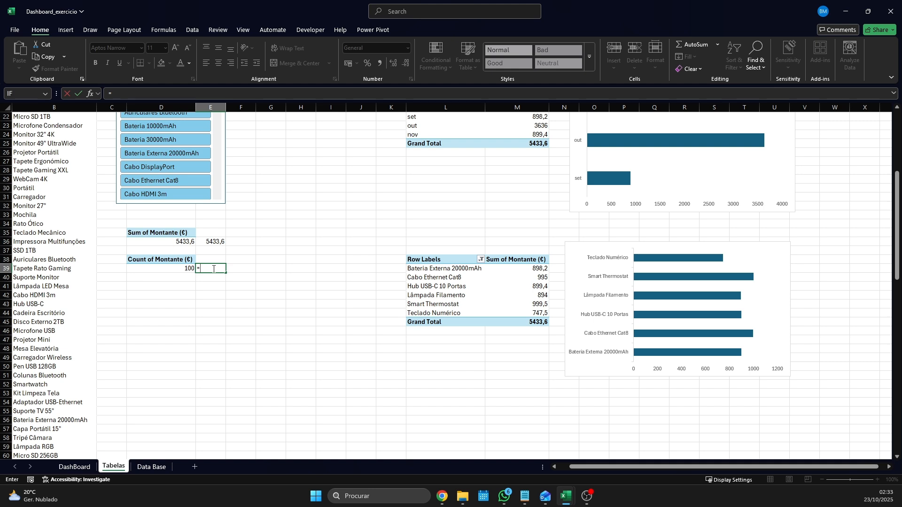
click(186, 267)
key(Return)
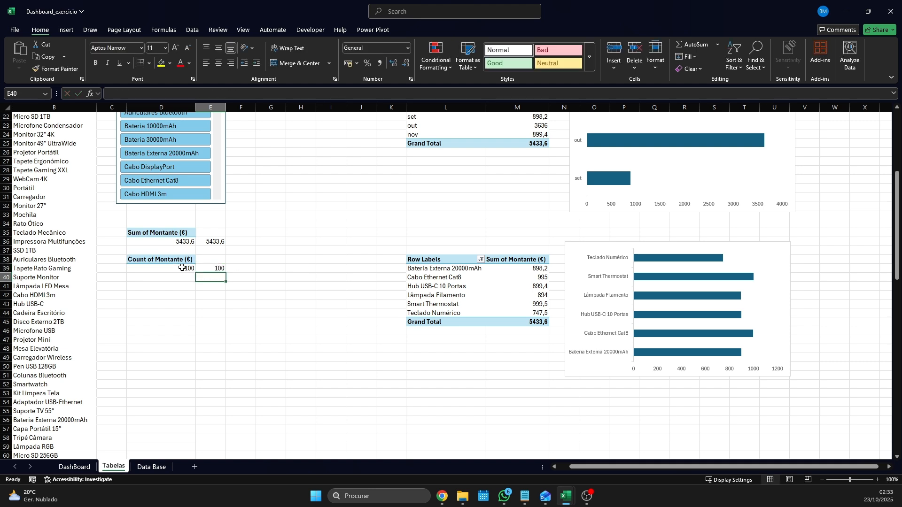
On the DashBoard sheet, duplicate the "Total Vendas" label, place the copy beneath it in the first rounded rectangle and clear its text.
click(73, 467)
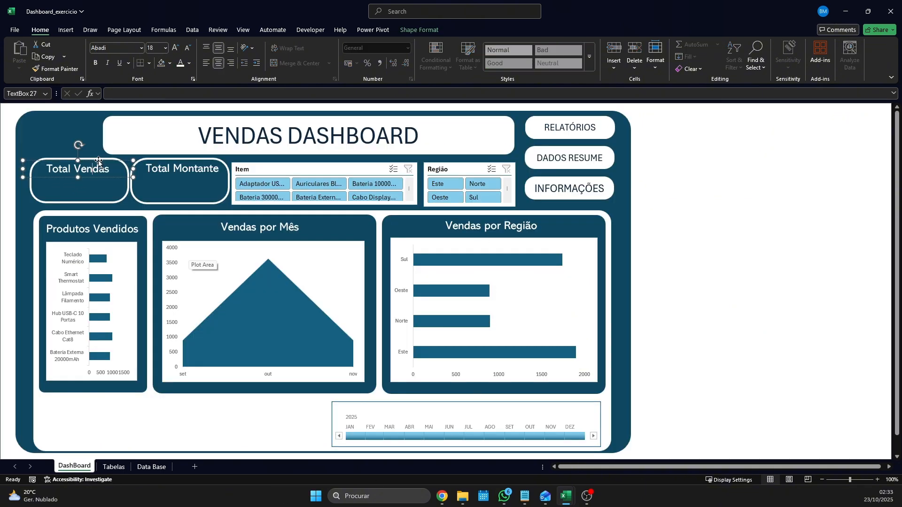
key(ctrl+c)
key(ctrl+v)
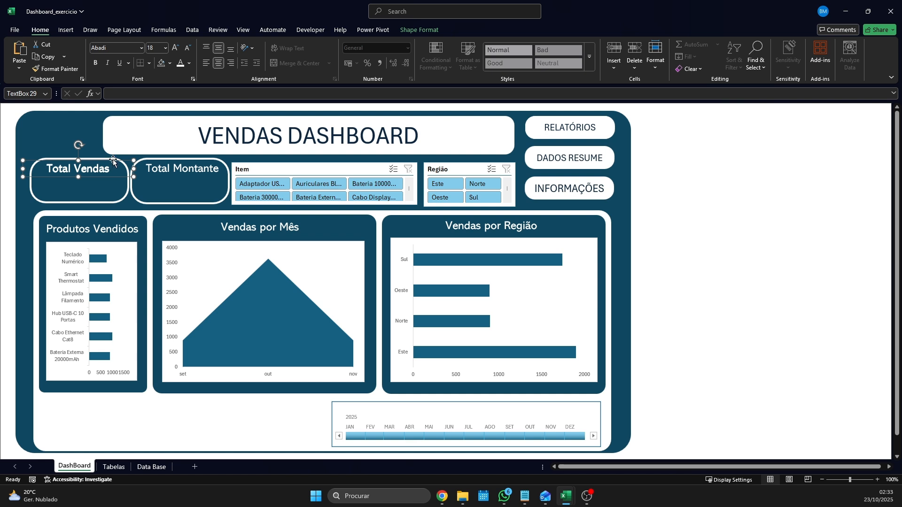
drag(113, 160, 50, 184)
key(BackSpace)
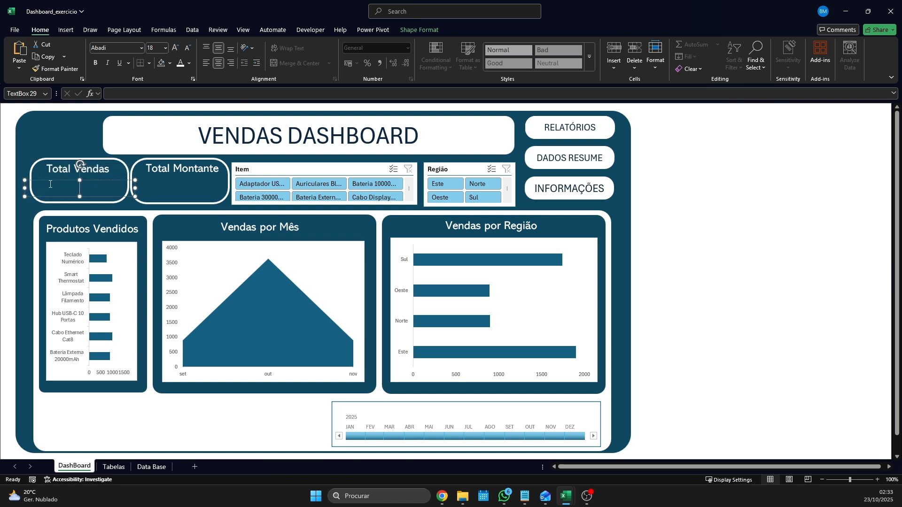
Link the empty text box under "Total Vendas" to the count cell with the formula =Tabelas!E39.
click(115, 97)
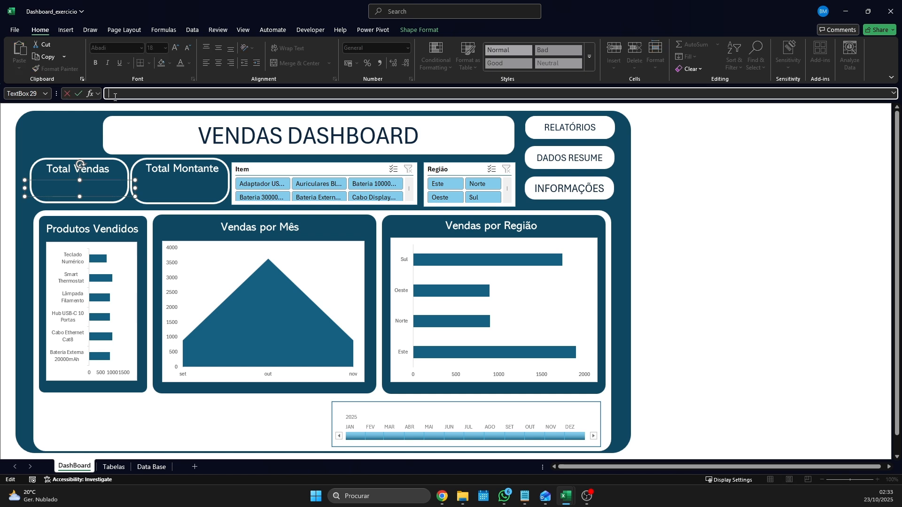
text(=)
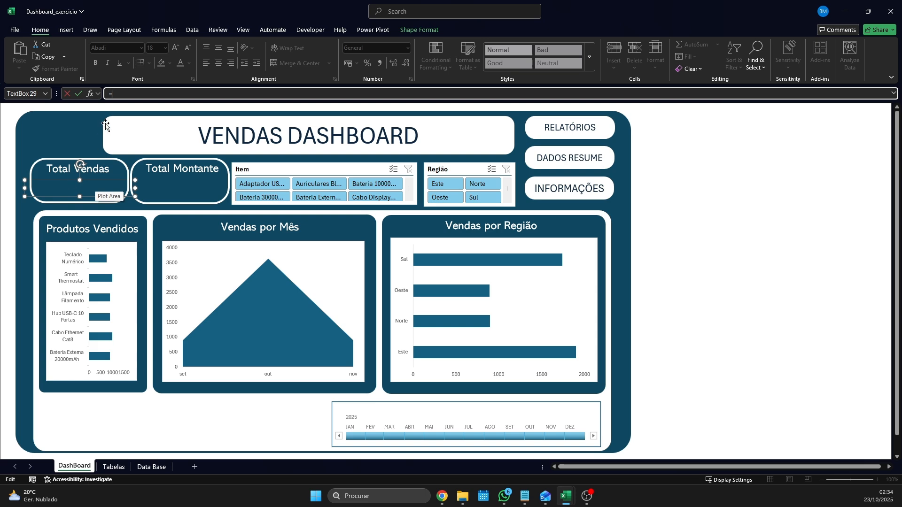
click(119, 468)
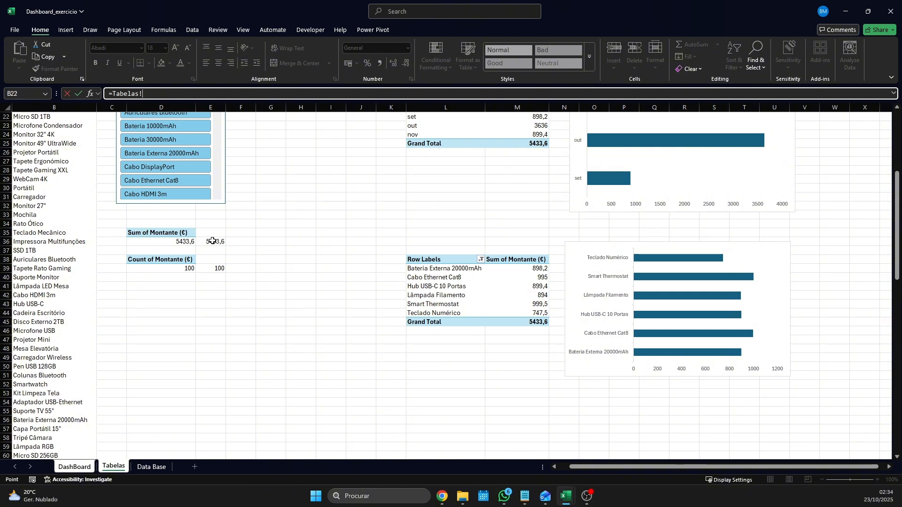
click(216, 269)
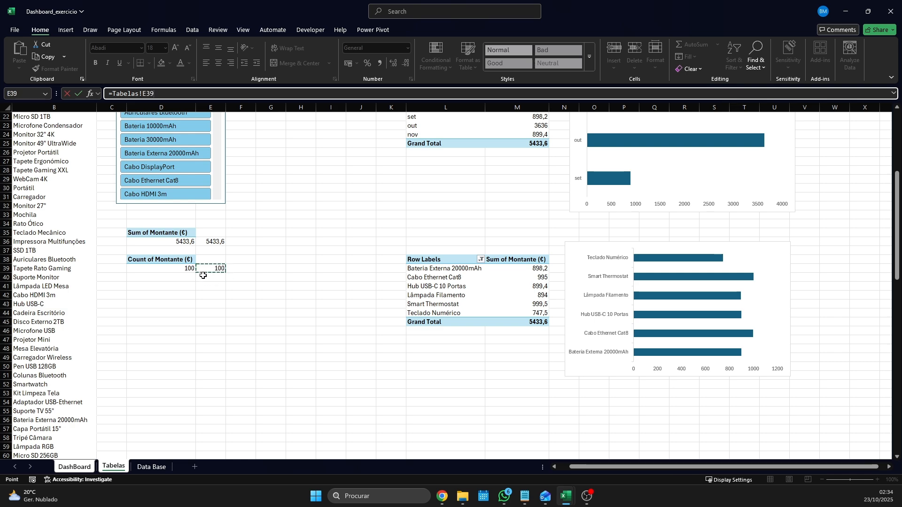
key(Return)
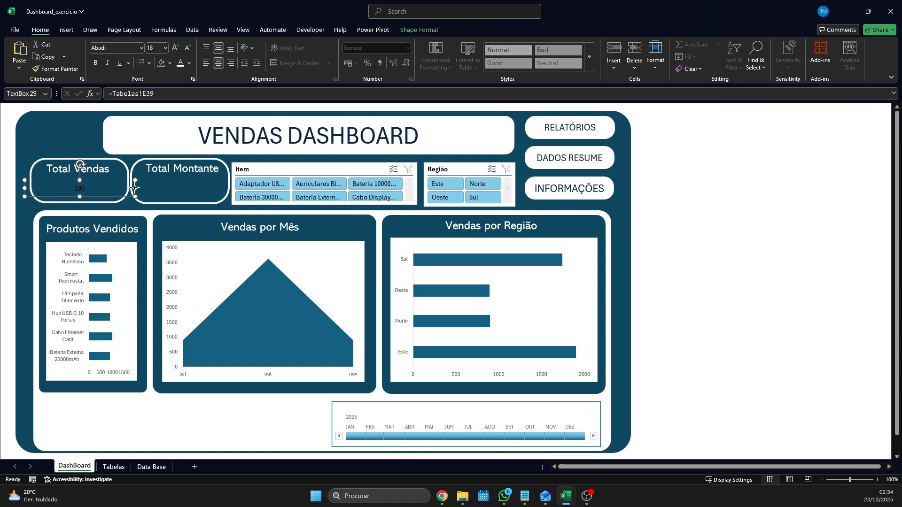
Format the count value under "Total Vendas" with font size 44 and white text, and fit its text box inside the rounded rectangle.
drag(134, 188, 100, 178)
click(165, 47)
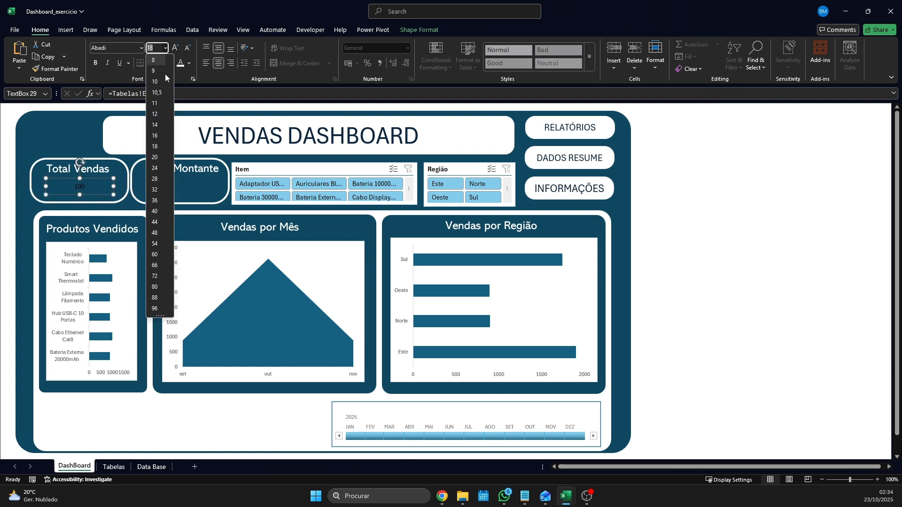
click(157, 223)
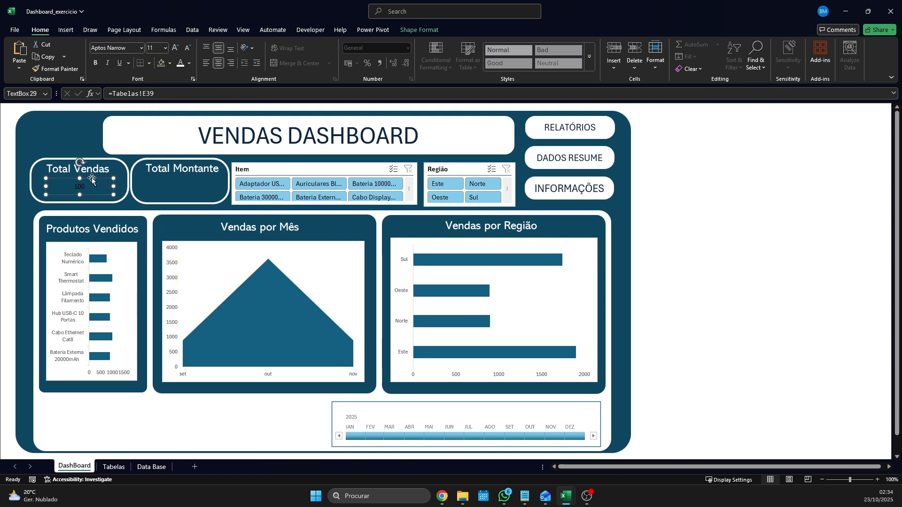
click(165, 48)
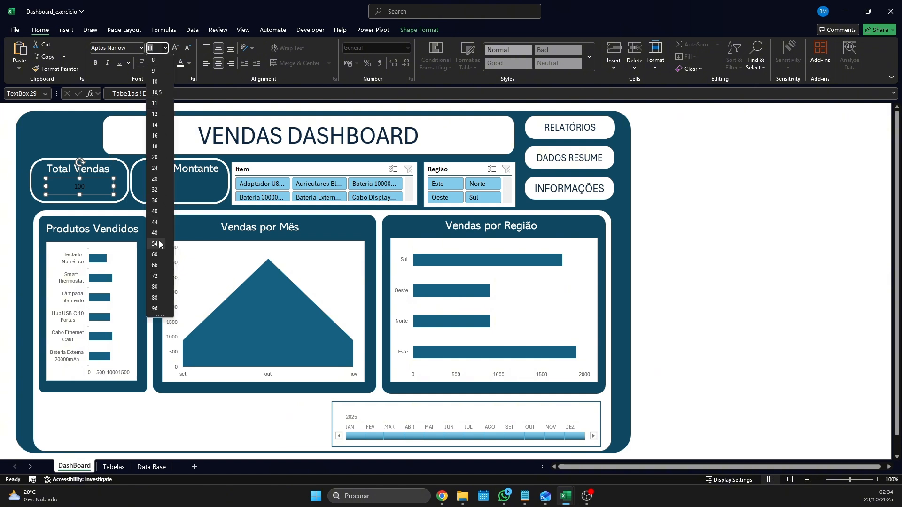
click(155, 222)
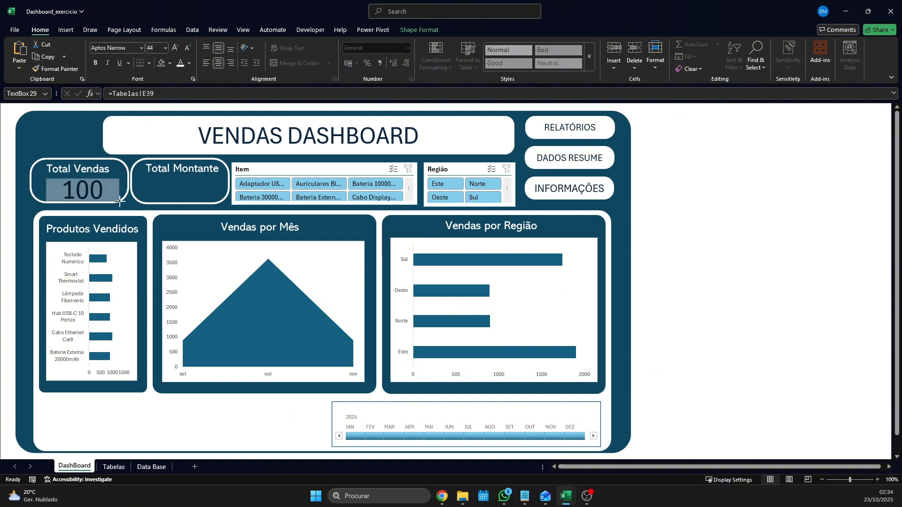
drag(119, 193, 111, 188)
click(180, 63)
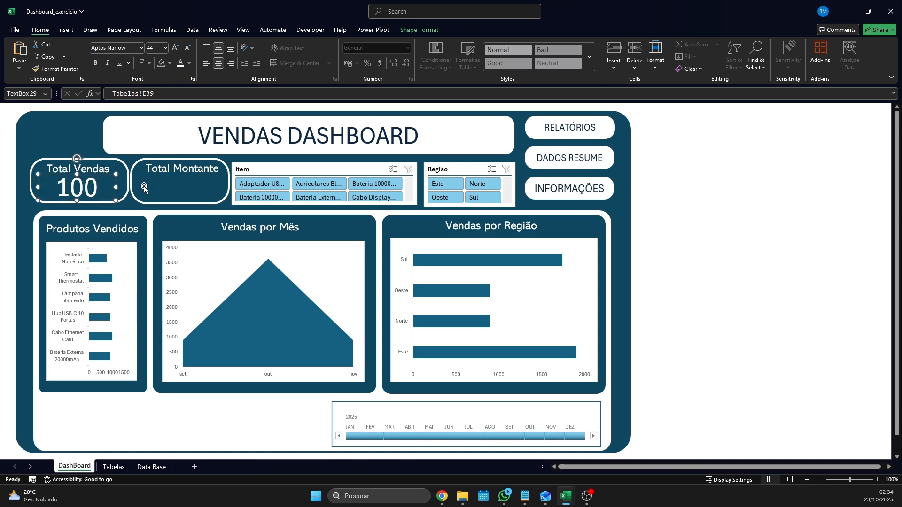
Duplicate the count text box beneath "Total Montante" and link the copy to the sum cell with the formula =Tabelas!E36.
drag(112, 176, 216, 176)
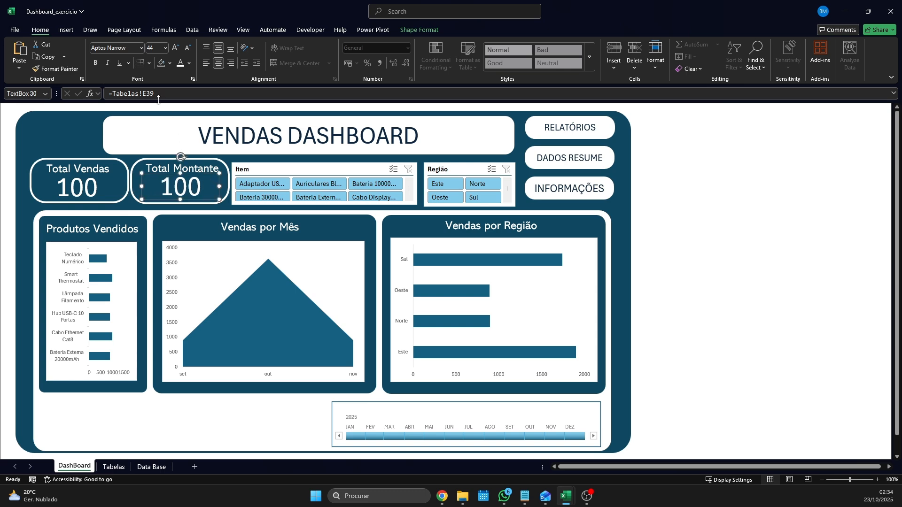
click(164, 94)
drag(164, 93, 114, 92)
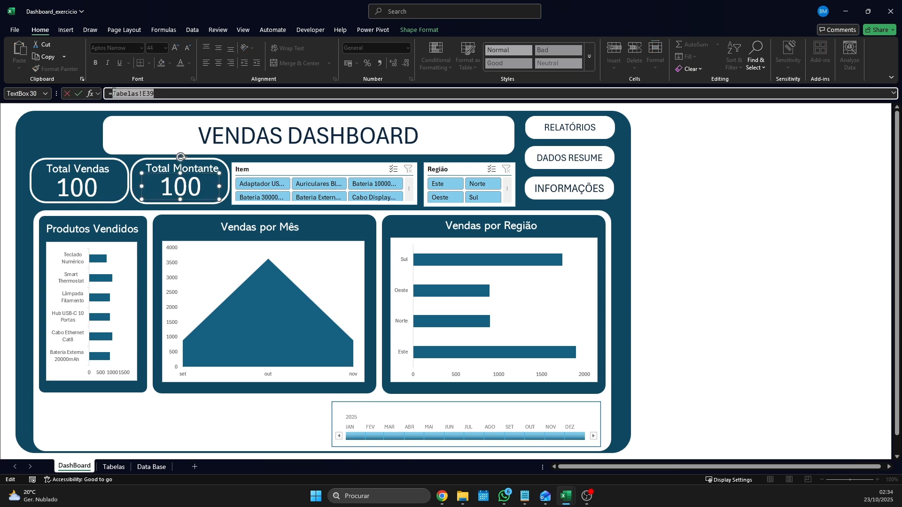
key(BackSpace)
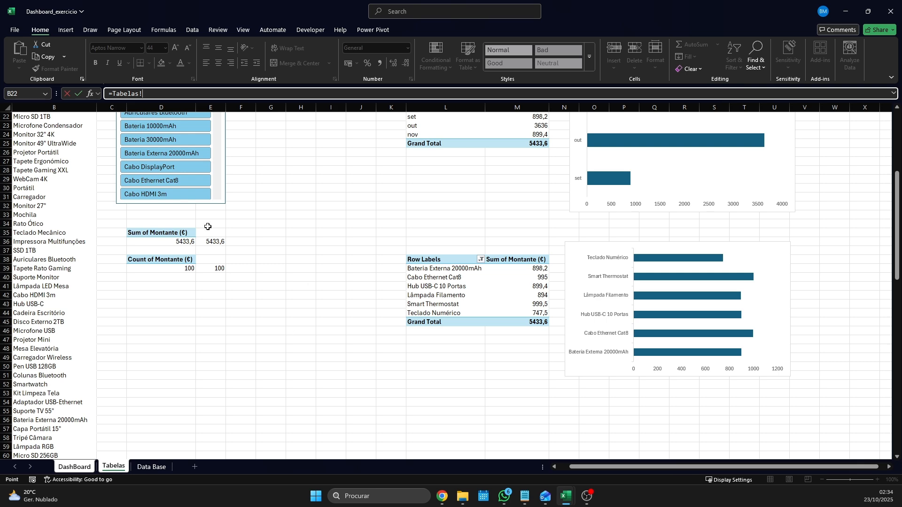
click(211, 242)
key(Return)
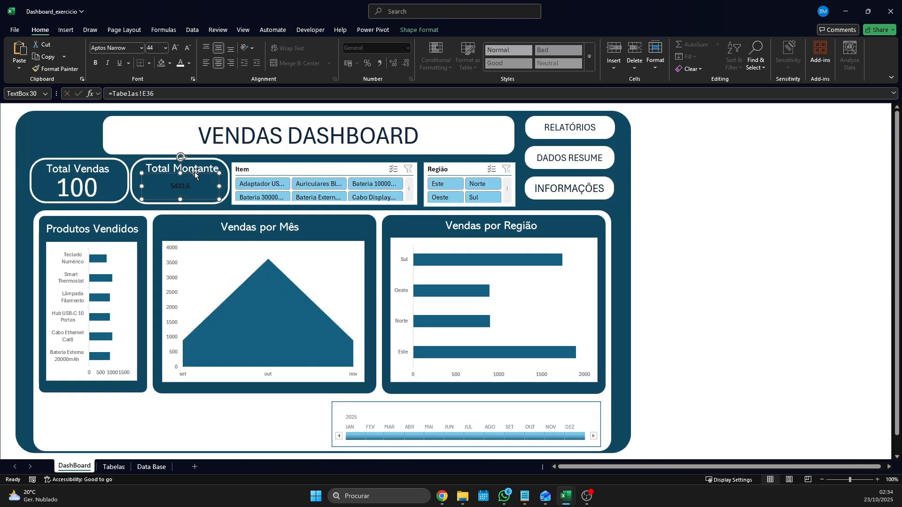
Format the linked amount under "Total Montante" with font size 32 and white text.
click(165, 48)
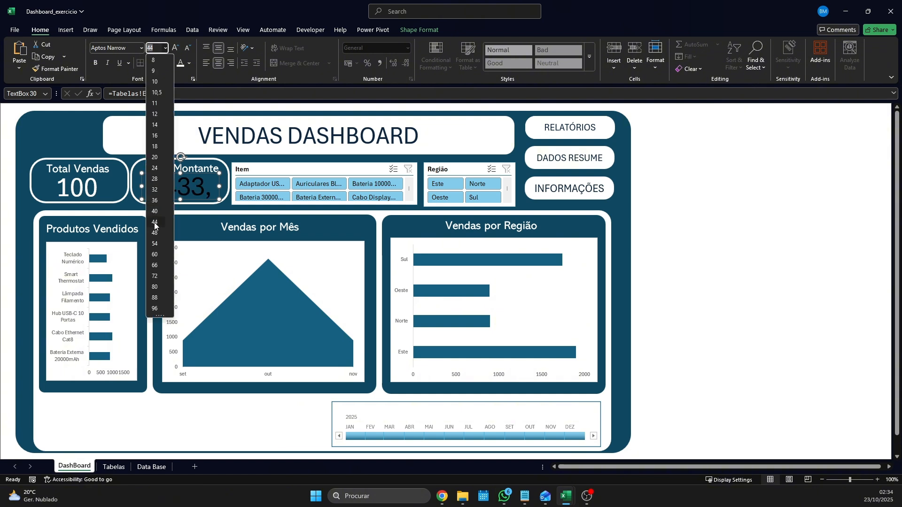
key(Escape)
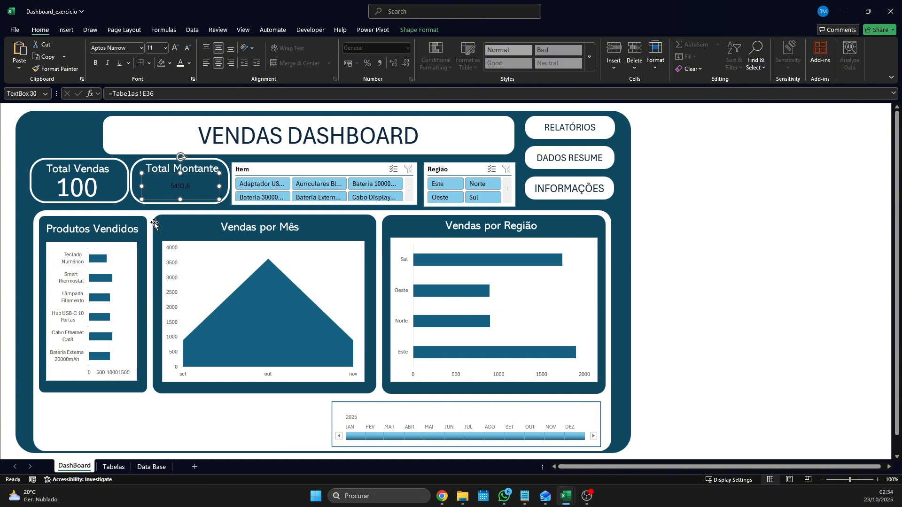
click(165, 48)
click(158, 219)
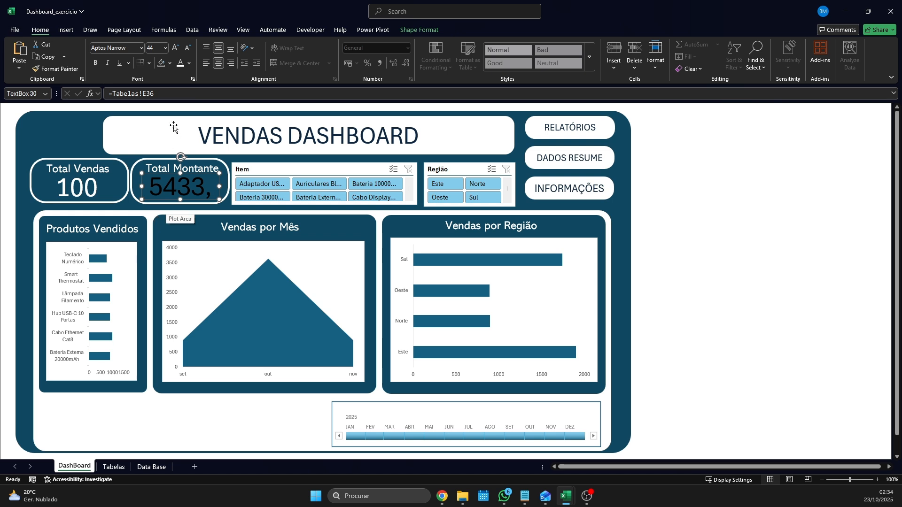
click(165, 48)
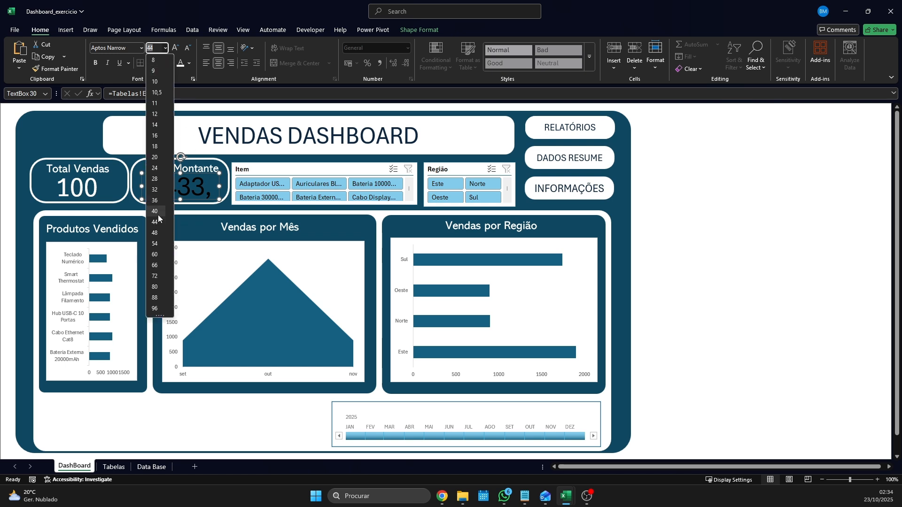
click(157, 215)
click(188, 48)
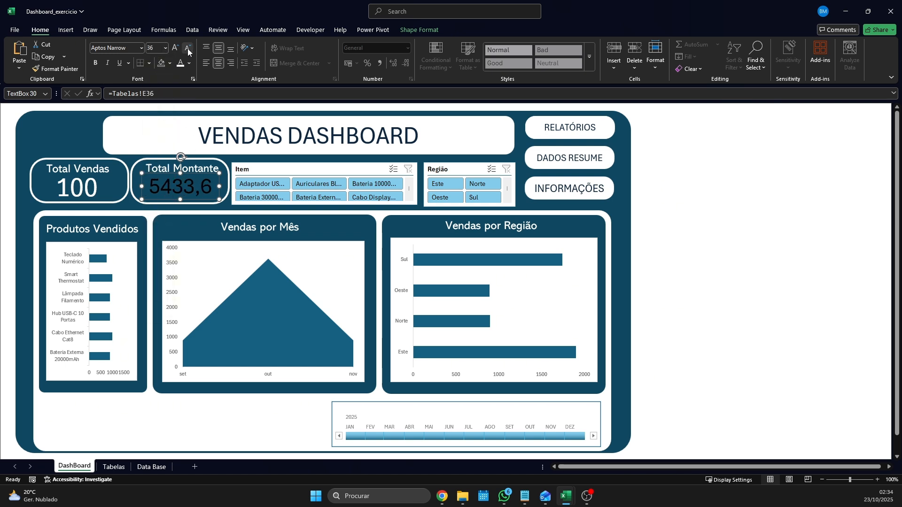
click(187, 50)
click(176, 48)
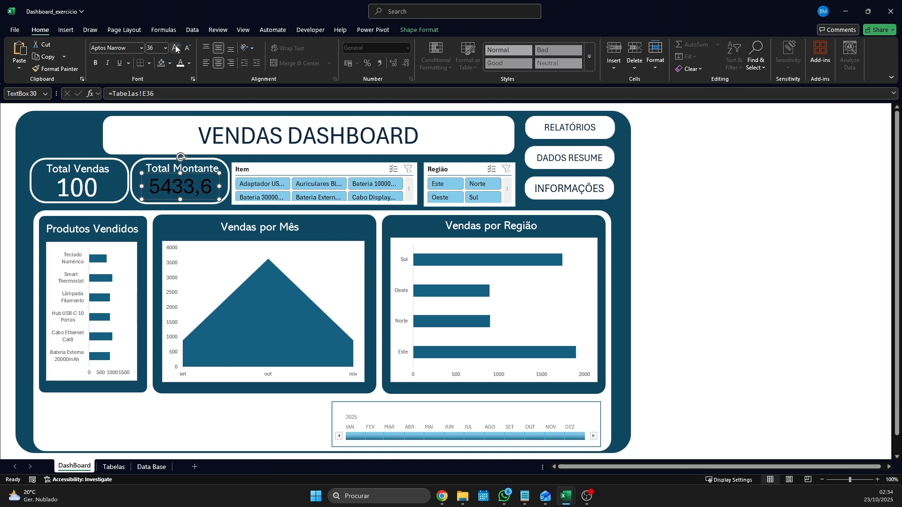
click(142, 48)
click(142, 48)
click(181, 66)
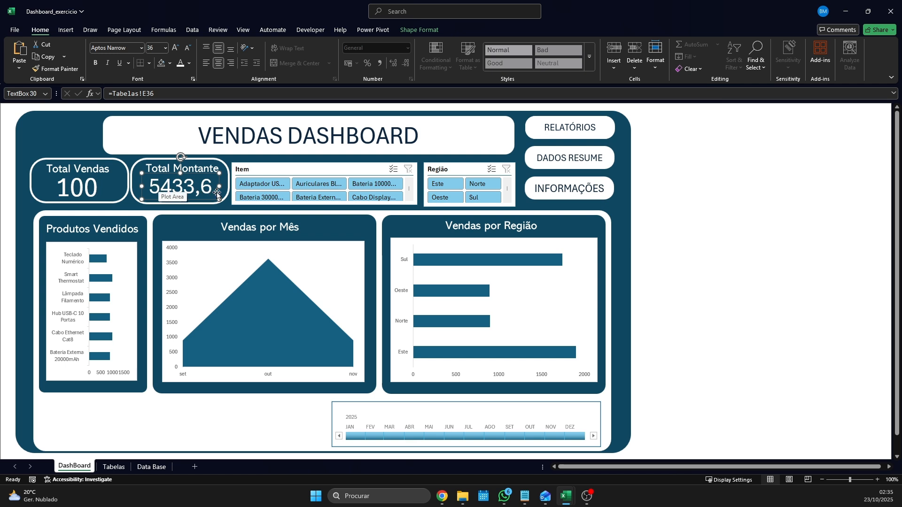
click(187, 49)
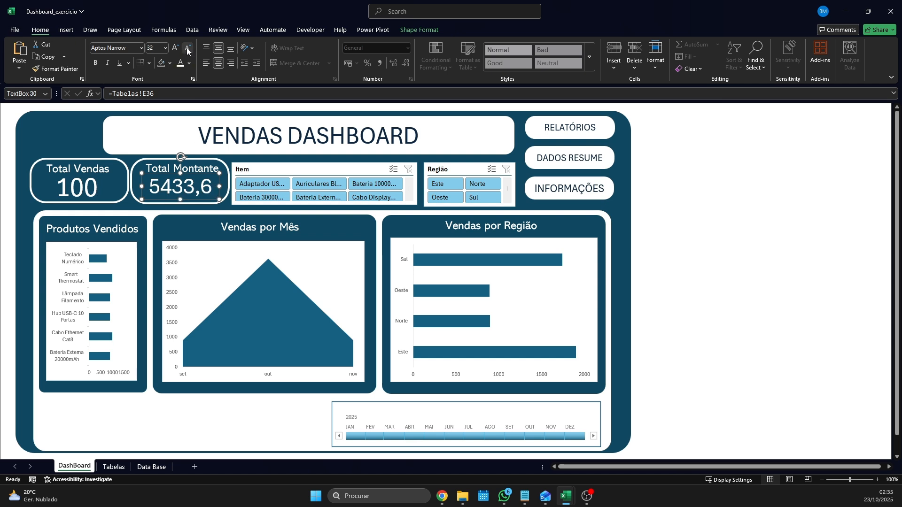
Narrow the amount text box to leave room beside the value inside the "Total Montante" rounded rectangle.
double_click(208, 186)
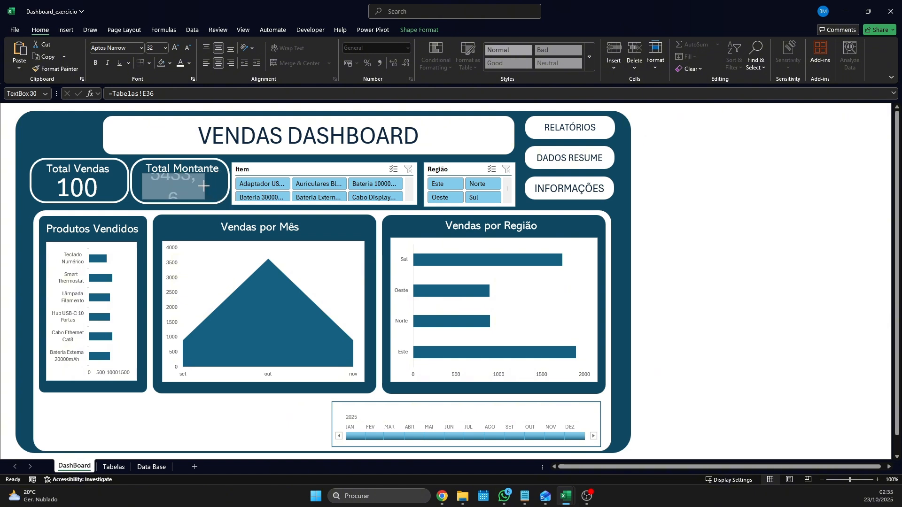
drag(209, 187, 209, 187)
click(218, 188)
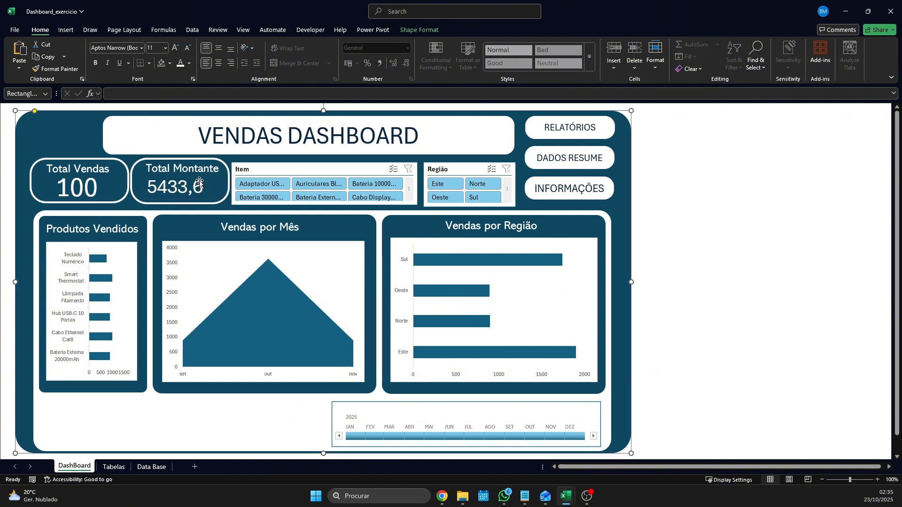
Duplicate the "Total Montante" label, replace the copy's text with € and fit the small box beside the amount.
click(199, 171)
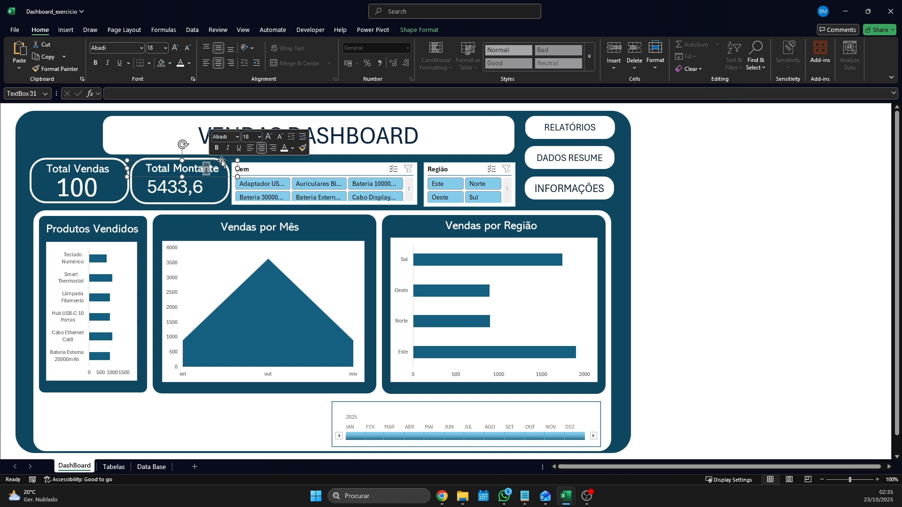
drag(224, 160, 229, 188)
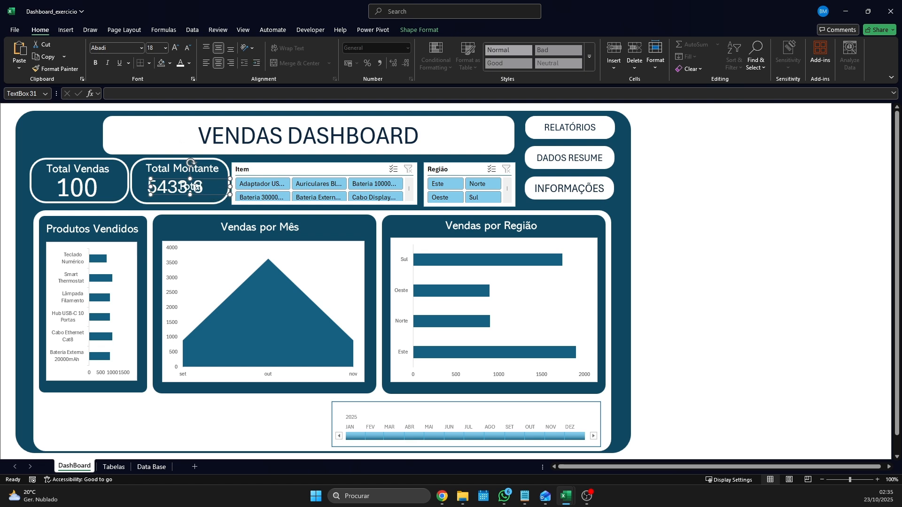
drag(177, 177, 219, 197)
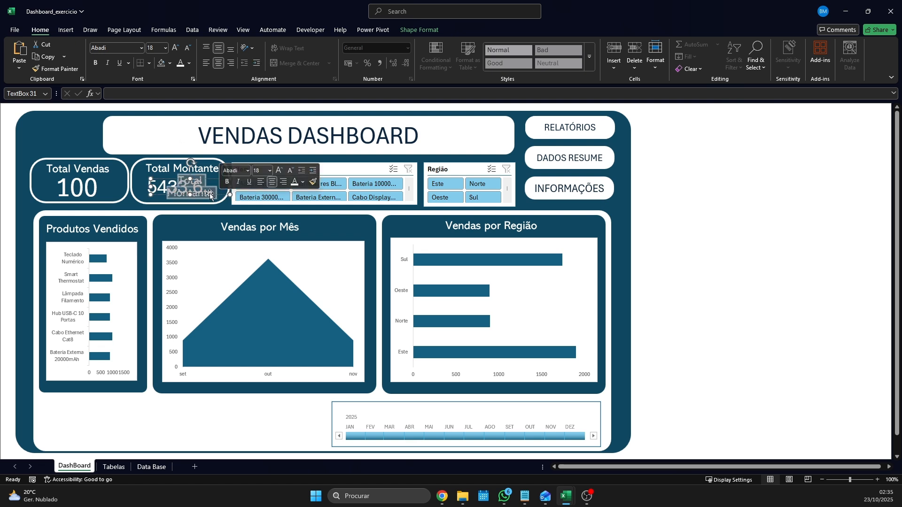
key(Delete)
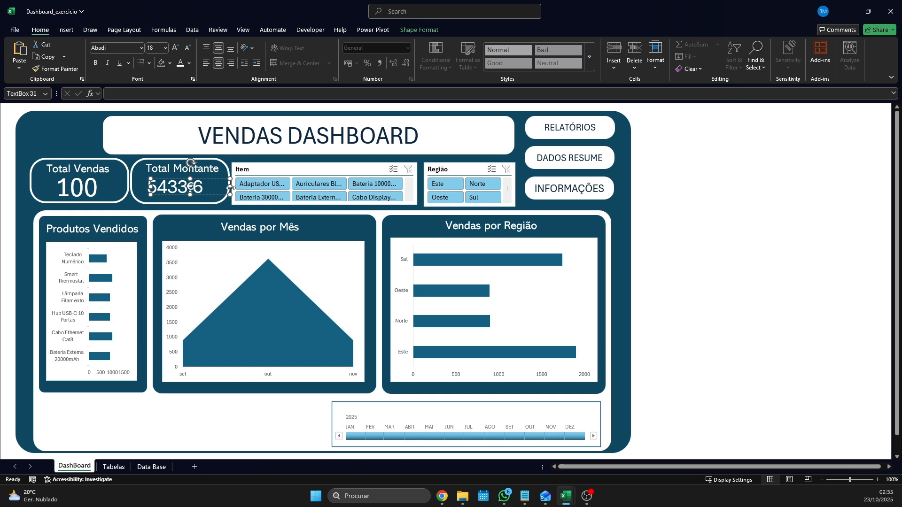
mouse_move(230, 186)
mouse_down()
mouse_move(191, 187)
mouse_move(151, 173)
mouse_move(227, 176)
mouse_move(225, 199)
mouse_up()
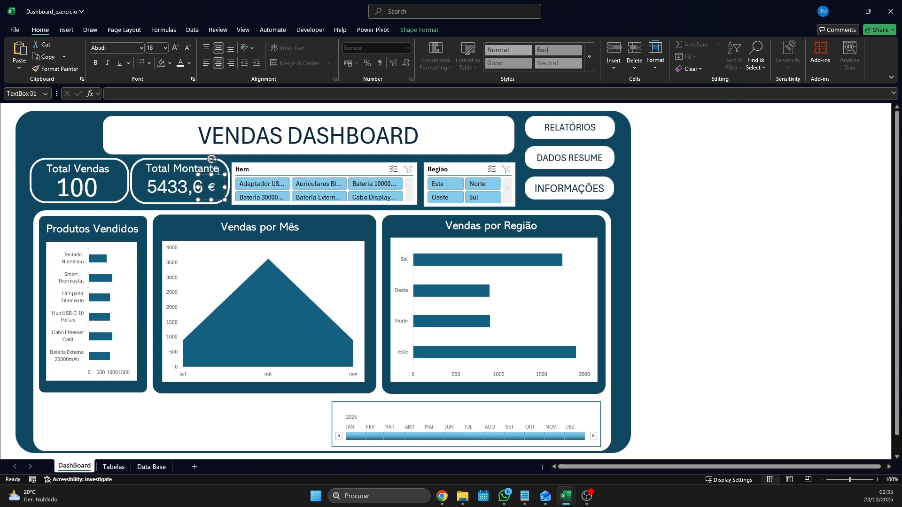
Set the € sign's font size to 32 and adjust its position next to the amount.
click(176, 47)
click(176, 47)
click(176, 47)
click(176, 48)
click(176, 46)
click(177, 47)
drag(220, 174, 224, 175)
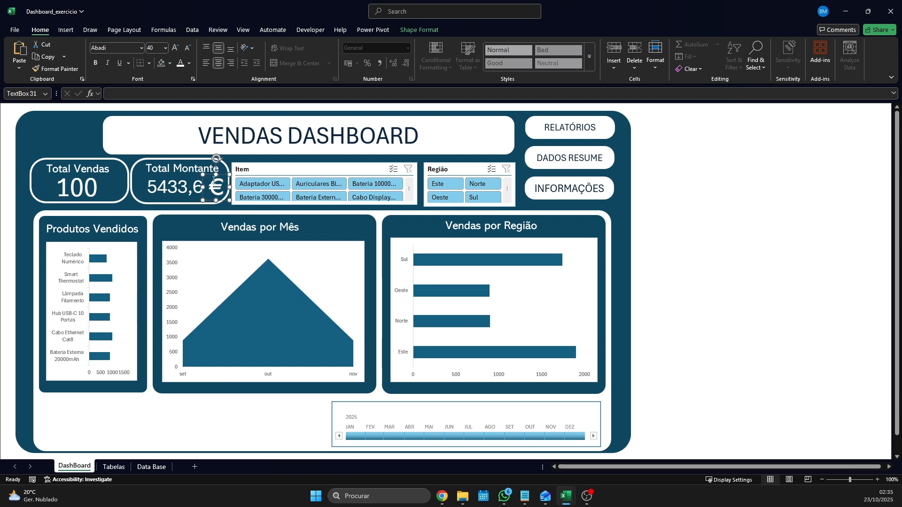
click(187, 47)
click(187, 48)
Move the timeline toward the middle of the white area beneath the chart panels.
drag(377, 402, 225, 400)
Test the Região slicer by filtering to Norte, Oeste, Este and Sul in turn, and check whether the charts respond.
click(487, 184)
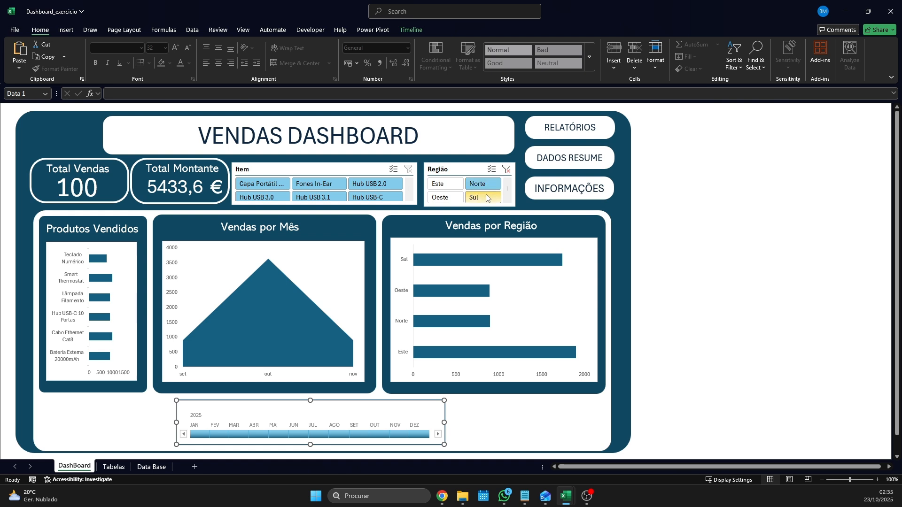
click(441, 198)
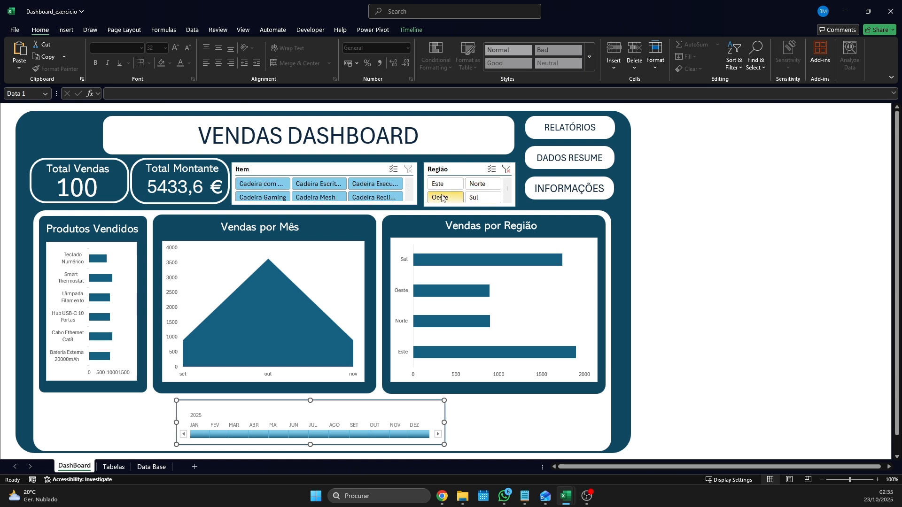
click(329, 278)
click(346, 236)
click(482, 184)
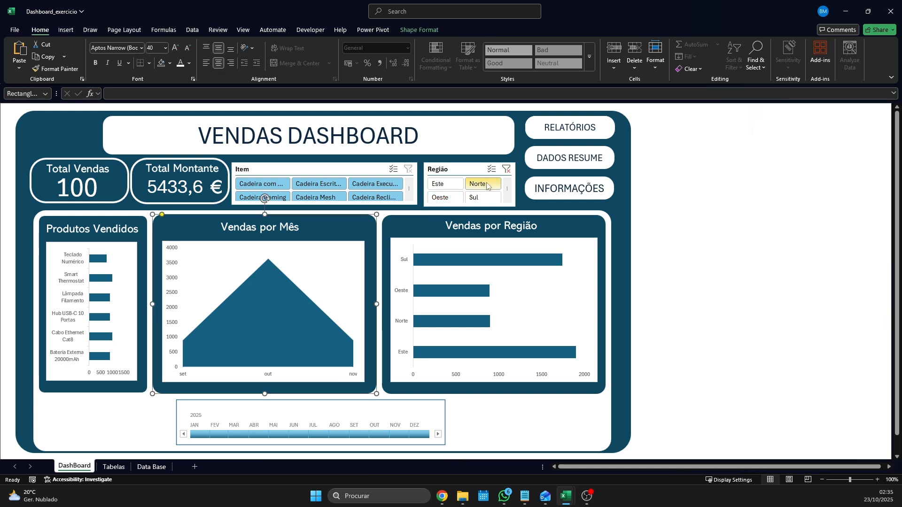
click(443, 186)
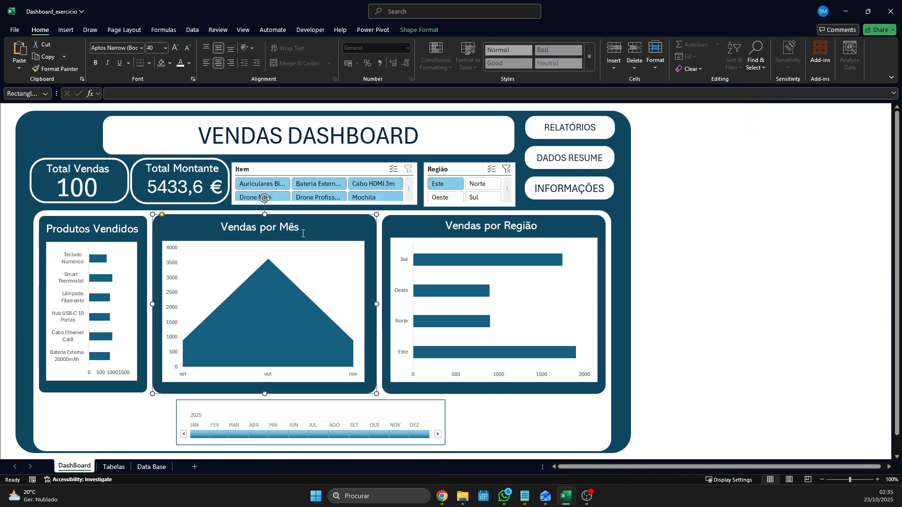
click(305, 262)
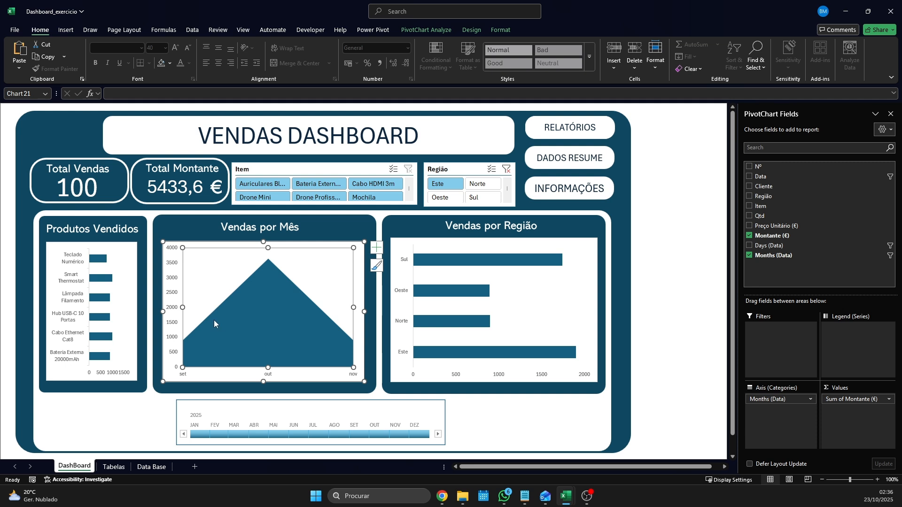
click(473, 275)
click(480, 198)
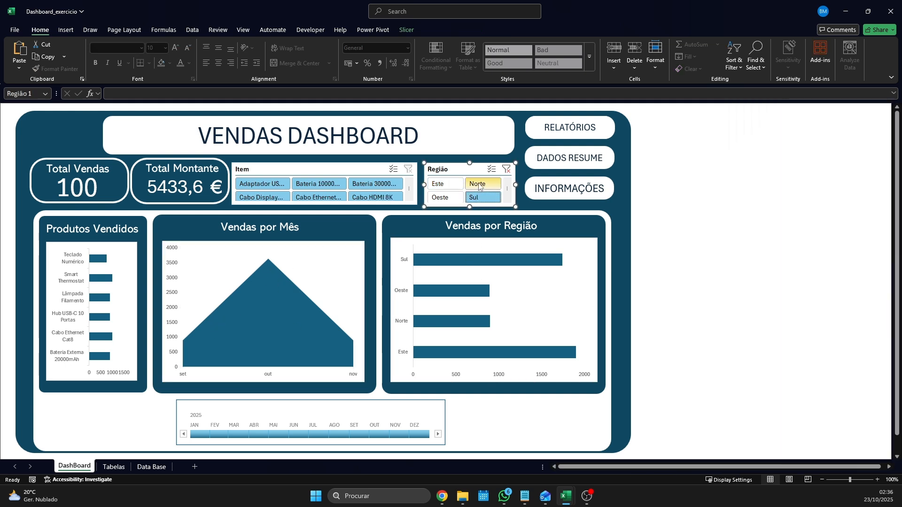
click(479, 187)
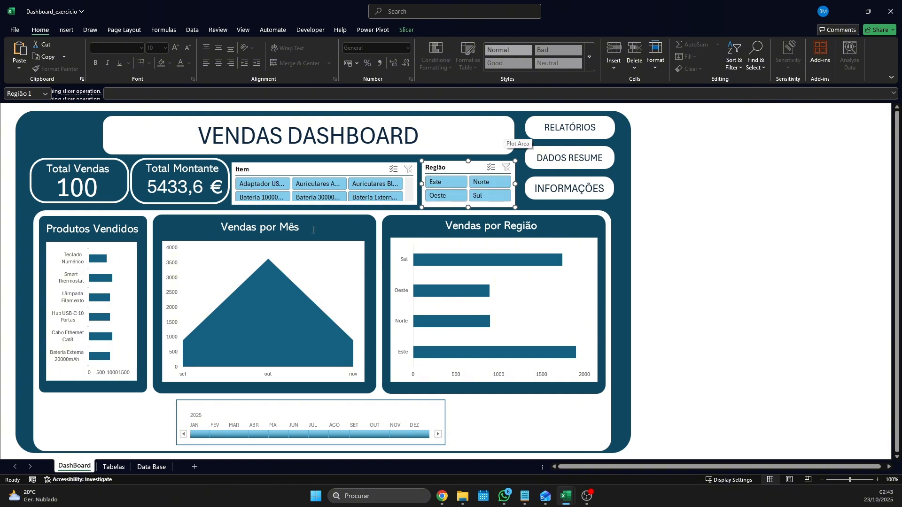
Retest the Região slicer with Norte and Este, checking the Vendas por Região chart, and clear the slicer's filter.
click(483, 185)
click(447, 185)
click(472, 184)
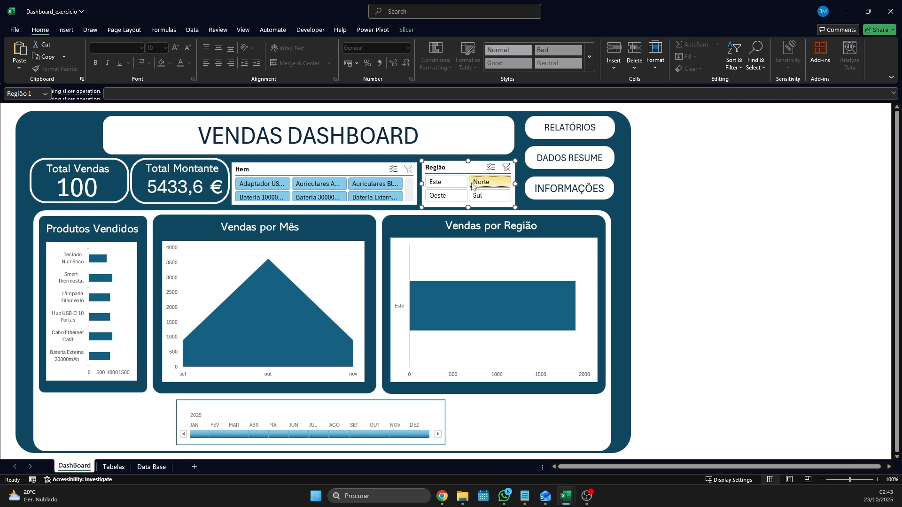
click(506, 167)
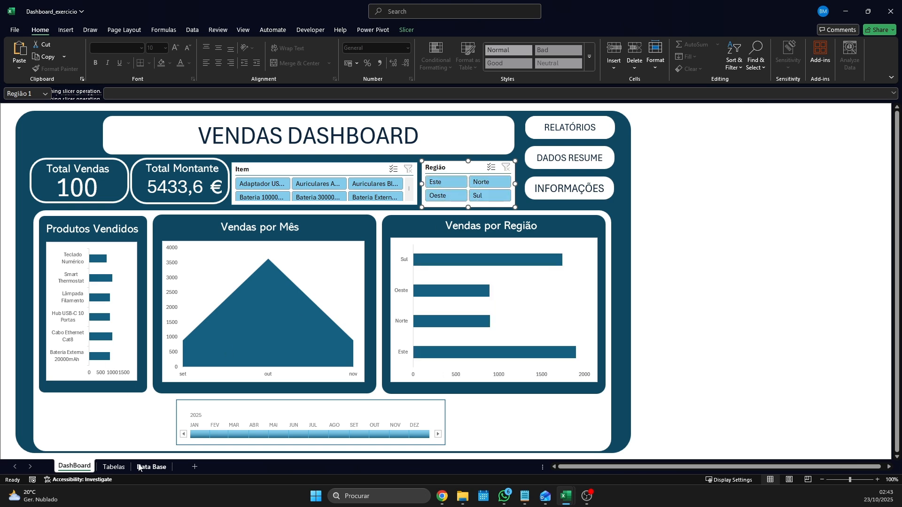
Compare the Tabelas sheet with the DashBoard, test the Região slicer with Norte, Este, Oeste and Sul, and clear its filter.
click(114, 467)
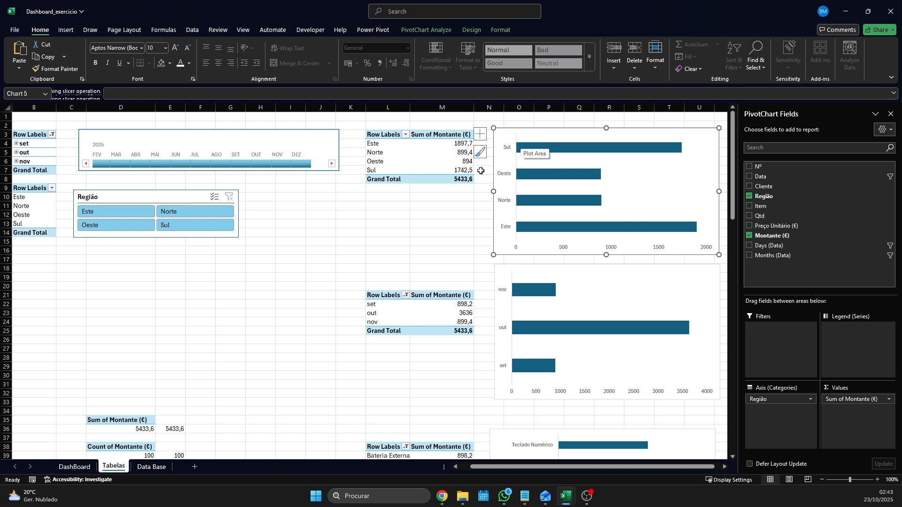
click(75, 467)
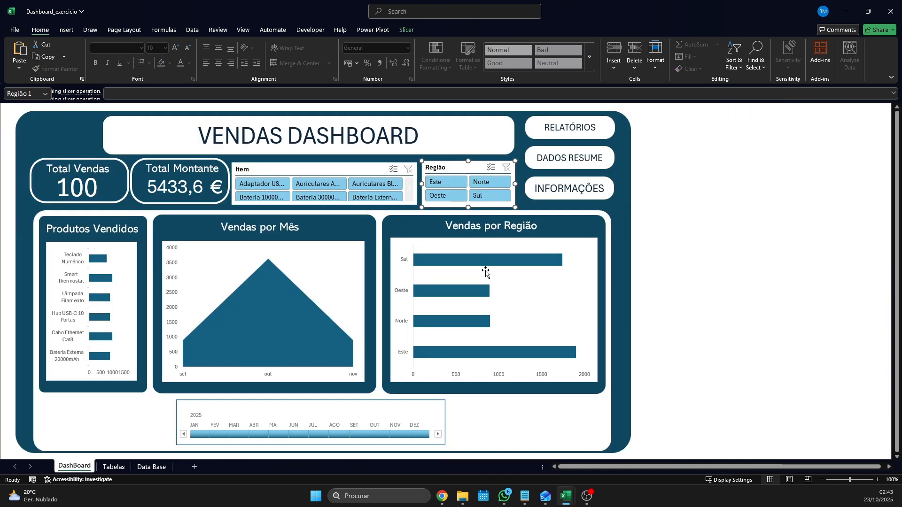
click(479, 187)
click(446, 182)
click(446, 195)
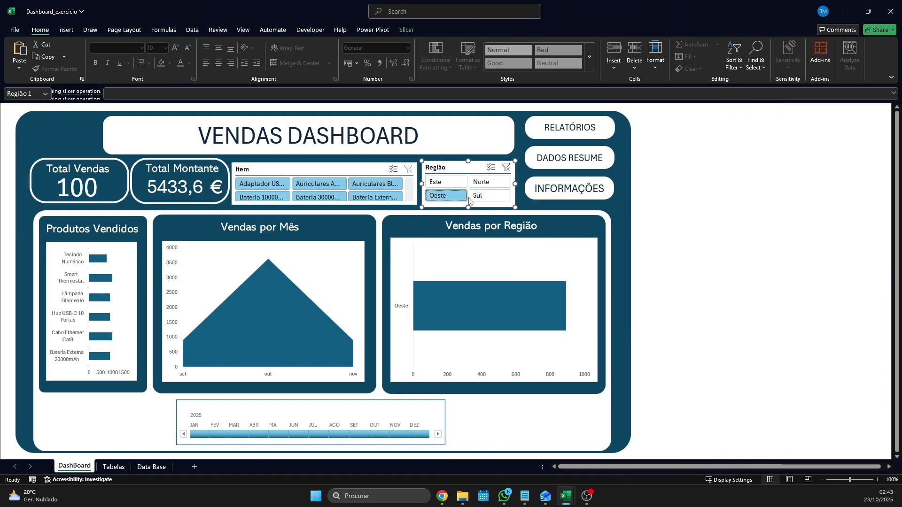
click(490, 195)
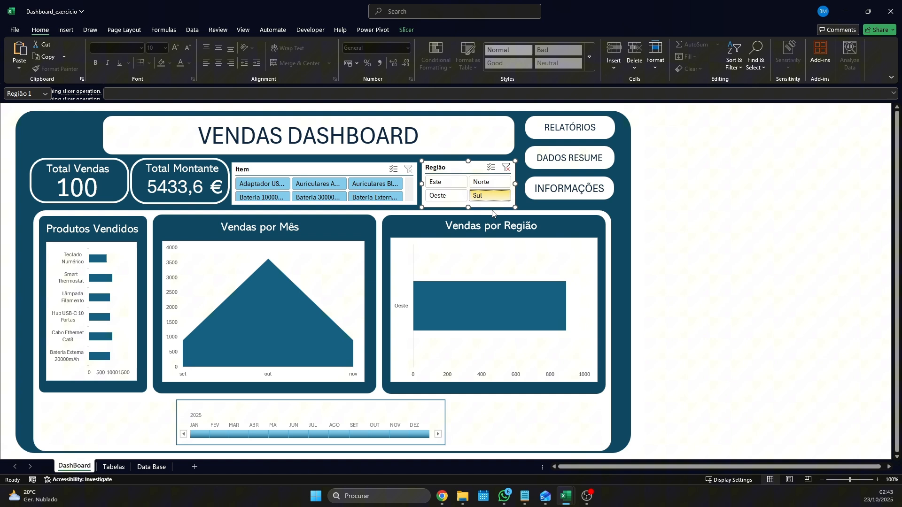
click(507, 168)
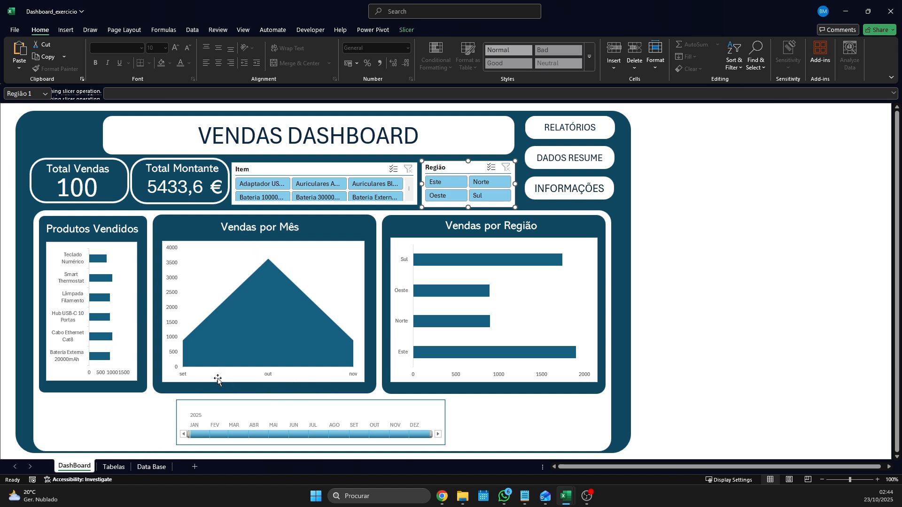
scroll(268, 329, down, 4)
scroll(268, 329, up, 4)
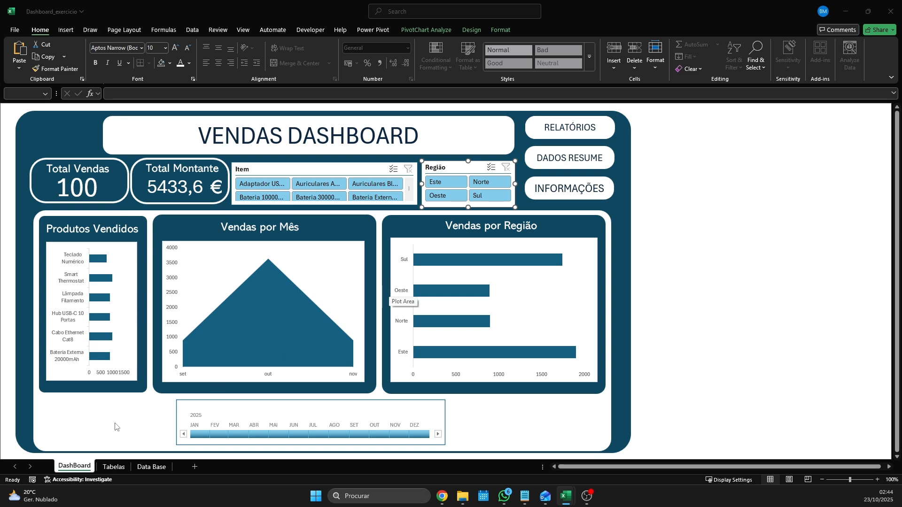
On the Tabelas sheet, connect the monthly sales PivotChart to the Região slicers of both the DashBoard and Tabelas sheets.
click(115, 467)
scroll(586, 323, down, 8)
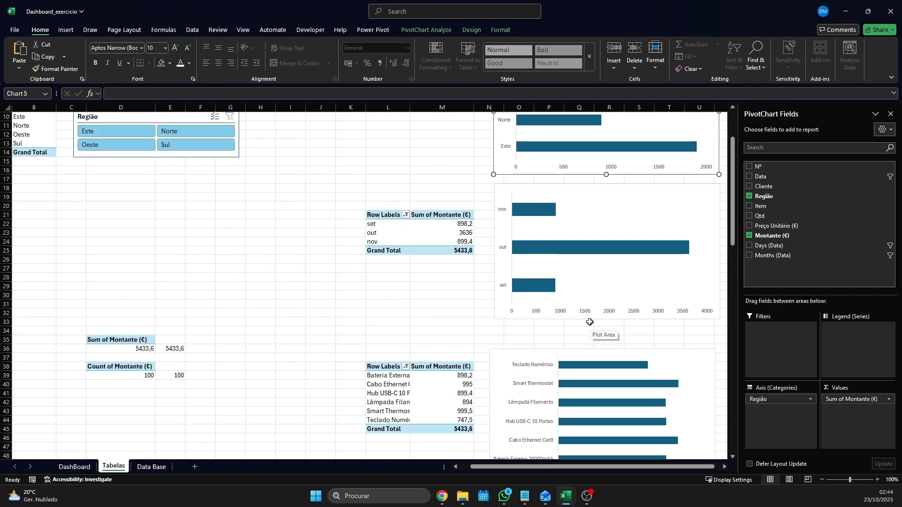
scroll(590, 325, up, 8)
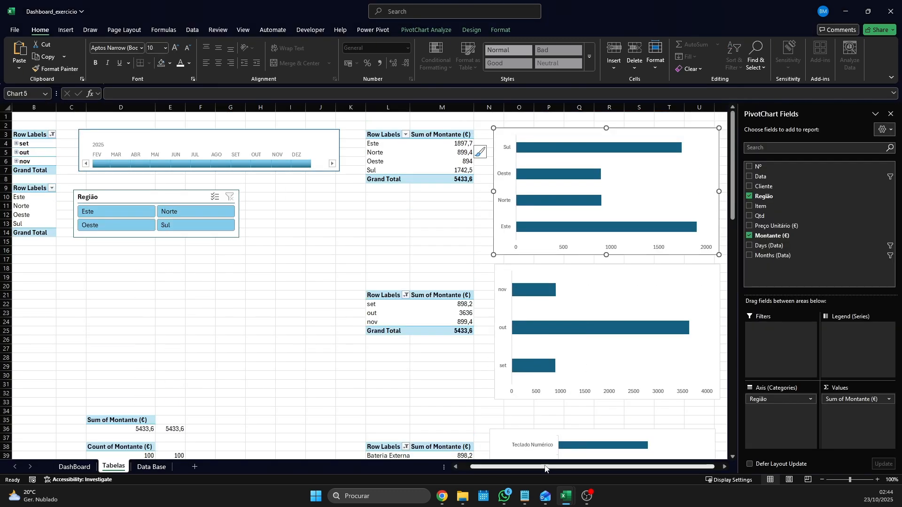
drag(547, 467, 624, 471)
scroll(538, 344, down, 1)
scroll(537, 344, down, 3)
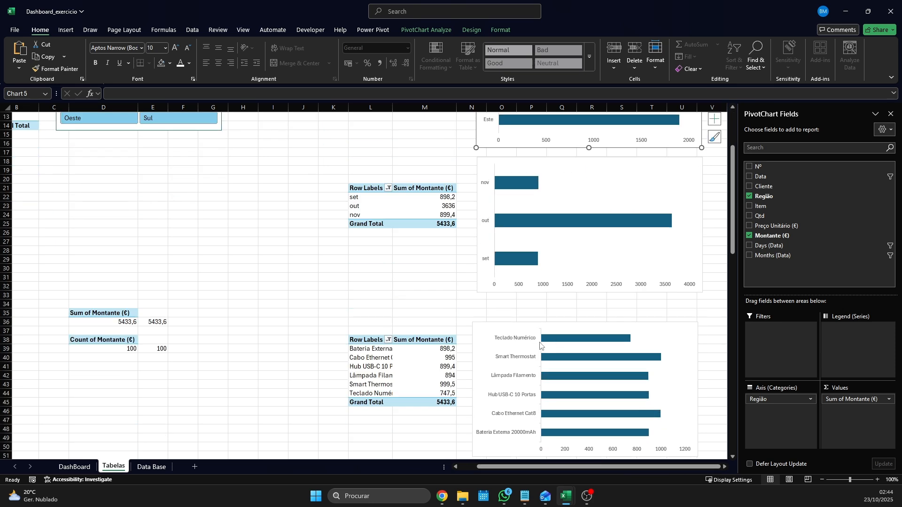
scroll(541, 345, up, 3)
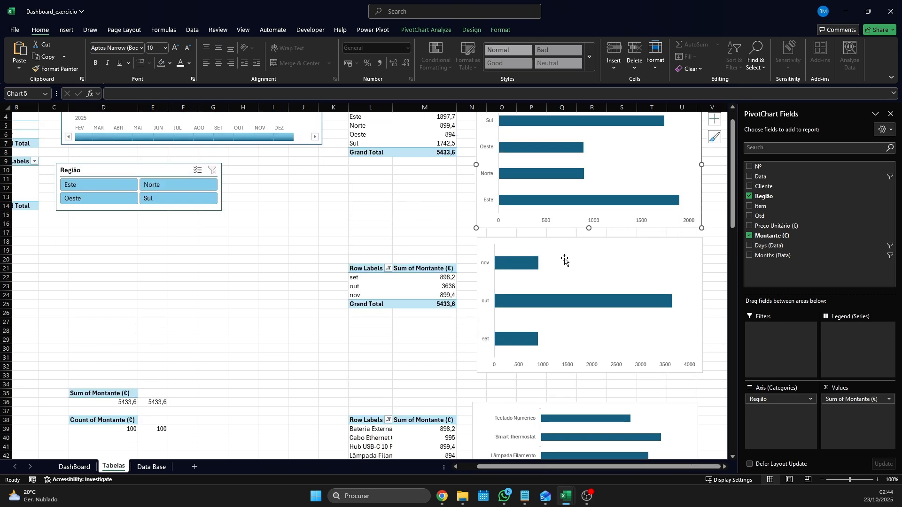
click(572, 262)
click(481, 241)
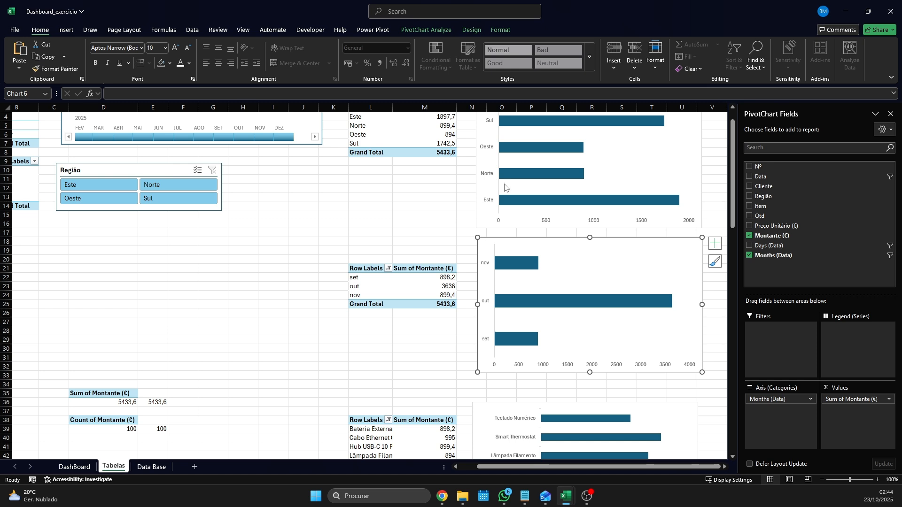
click(439, 31)
click(264, 59)
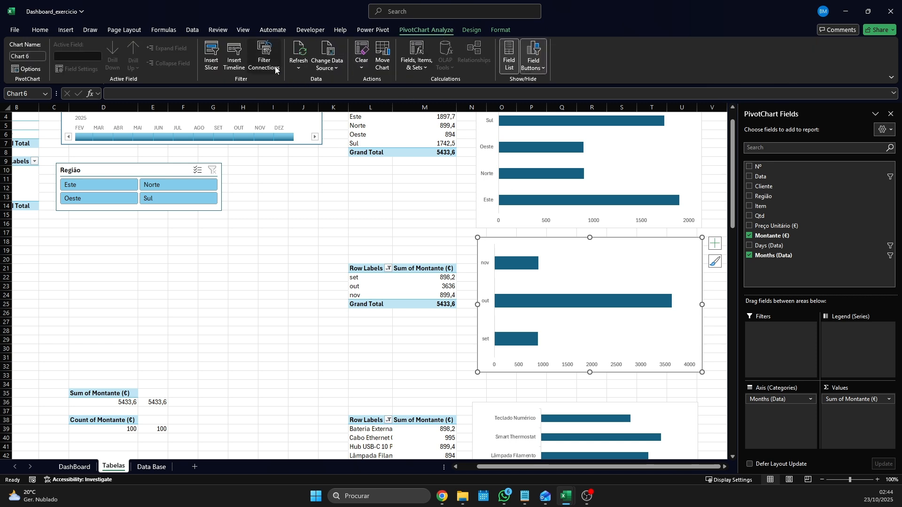
drag(514, 356, 680, 443)
drag(476, 272, 448, 203)
click(370, 291)
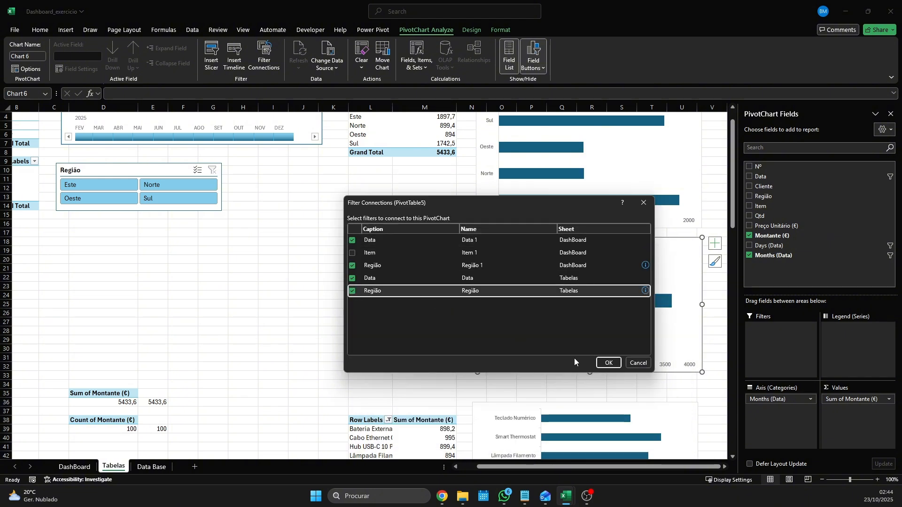
click(608, 363)
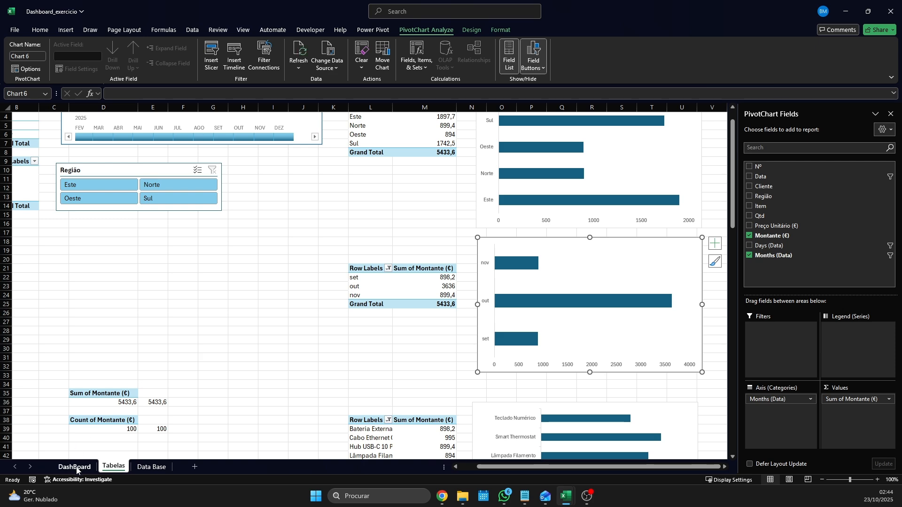
On the DashBoard sheet, filter the Região slicer by each region in turn and check whether the Vendas por Mês chart responds.
click(74, 466)
click(488, 183)
click(486, 195)
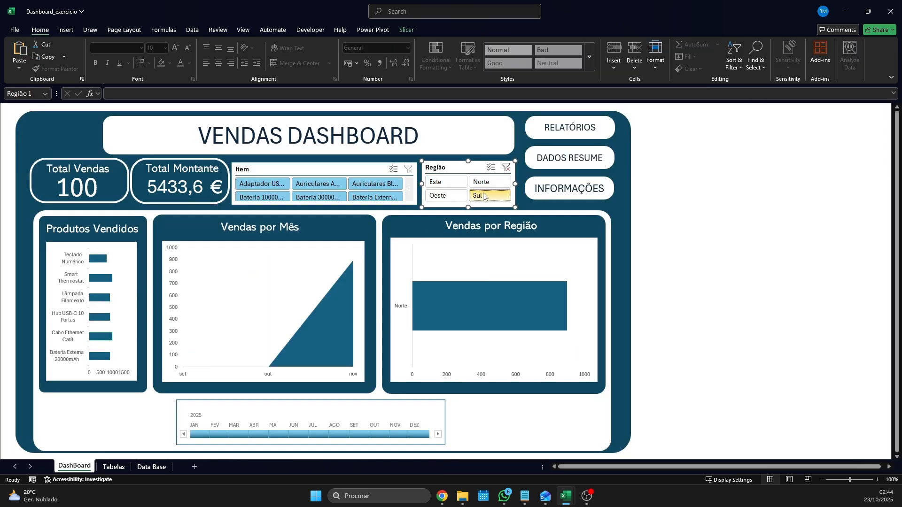
click(441, 198)
click(443, 184)
click(487, 185)
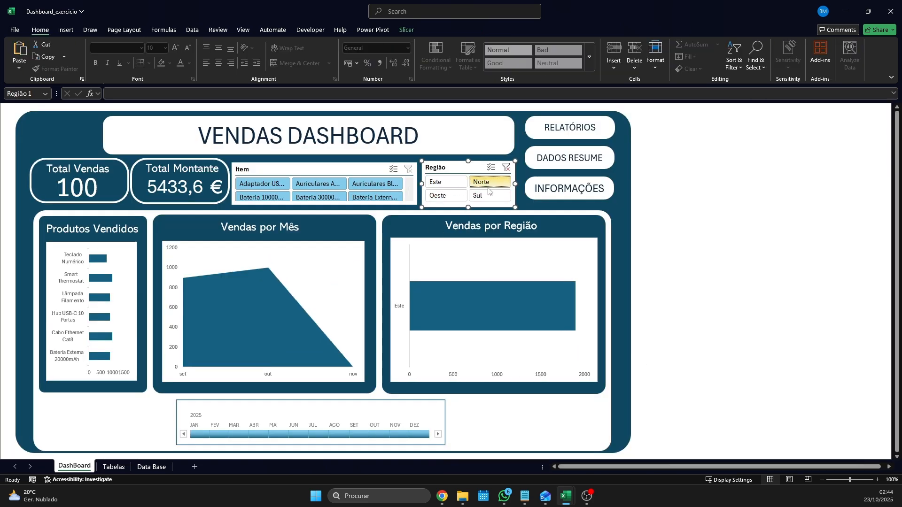
click(485, 195)
click(450, 196)
On the Tabelas sheet, connect the products PivotChart to the Região slicers of both the DashBoard and Tabelas sheets.
click(52, 251)
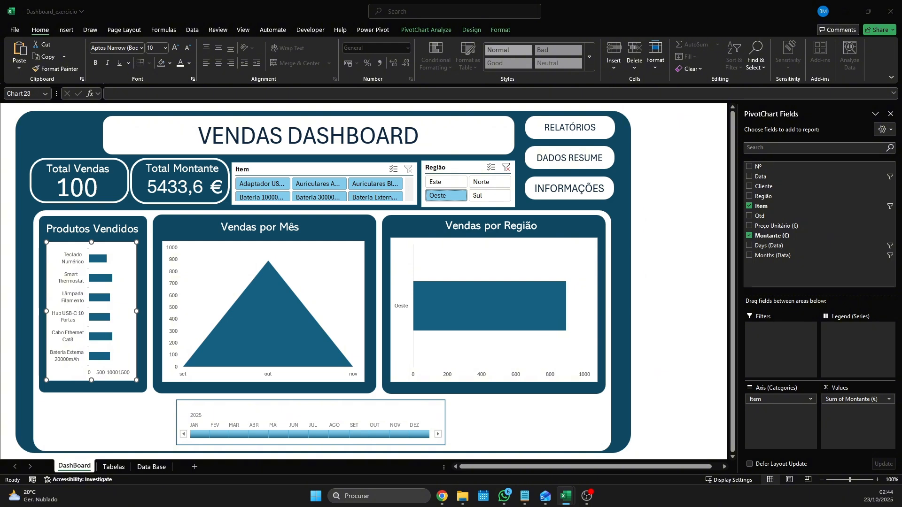
click(119, 468)
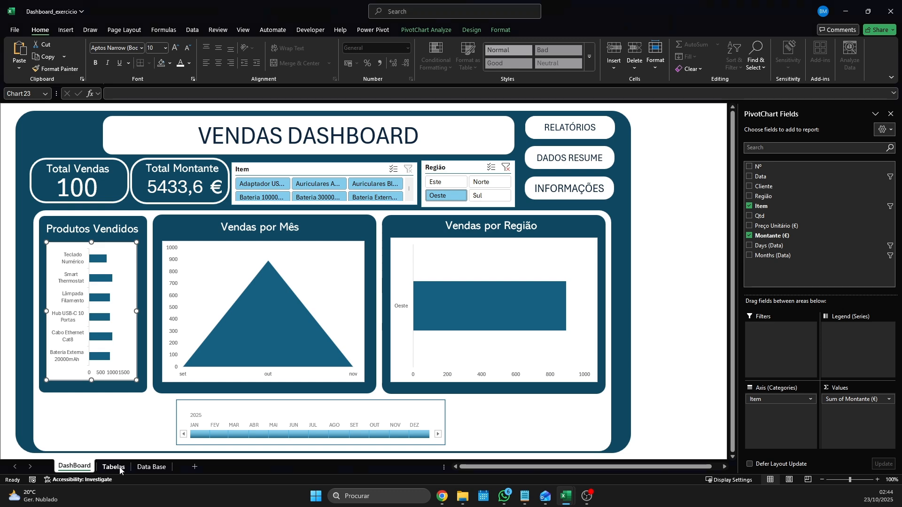
click(114, 467)
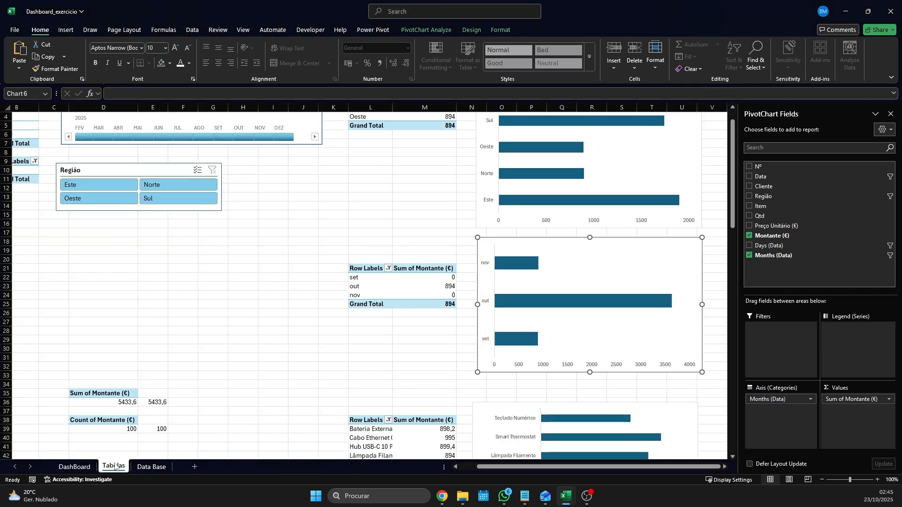
scroll(613, 386, down, 2)
scroll(614, 389, down, 1)
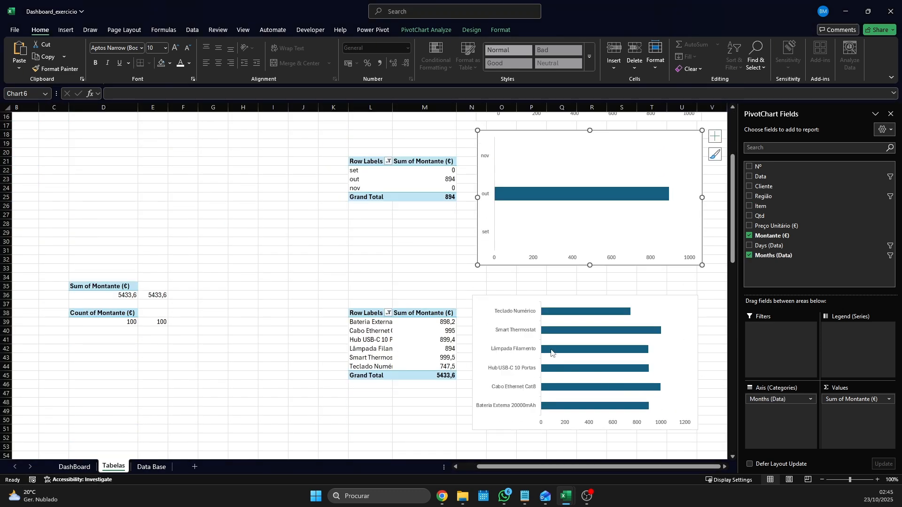
click(511, 318)
click(428, 30)
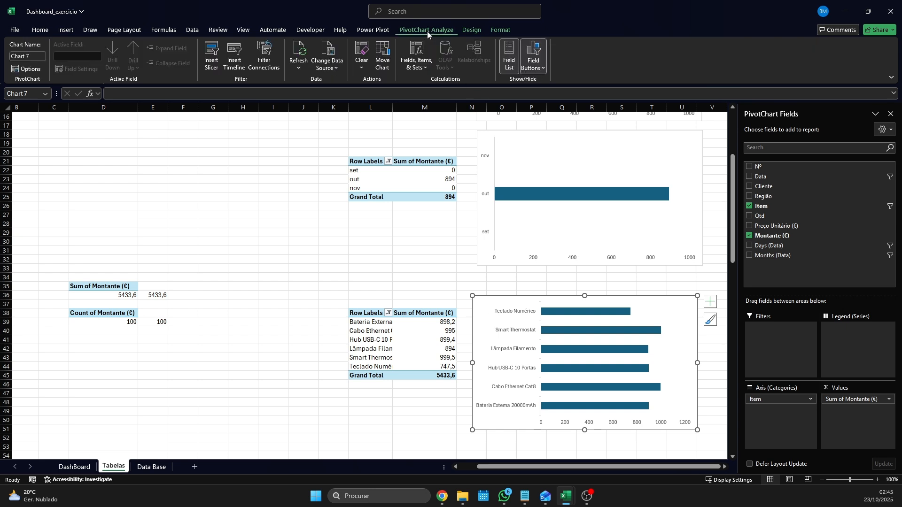
click(270, 66)
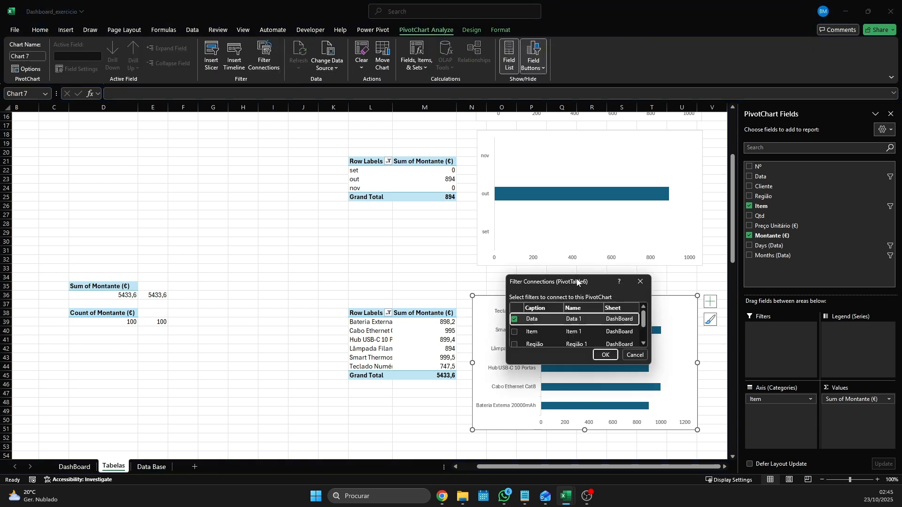
drag(397, 249, 544, 359)
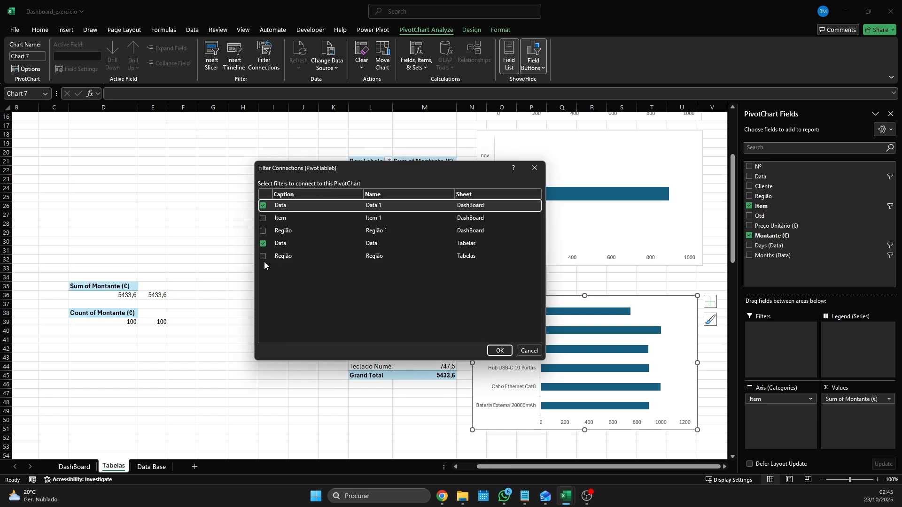
click(263, 256)
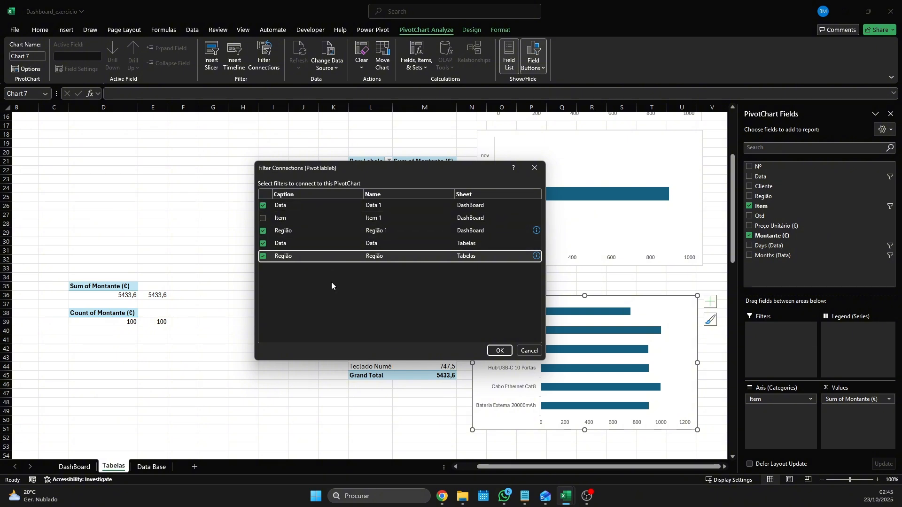
click(502, 352)
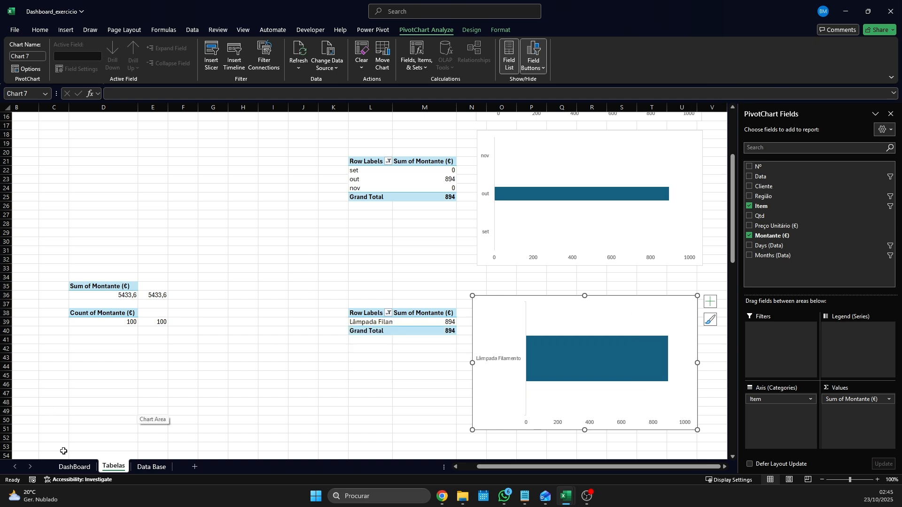
Back on the DashBoard sheet, test the Região slicer's effect on all three charts with Este, Oeste and Sul, and clear its filter.
click(75, 467)
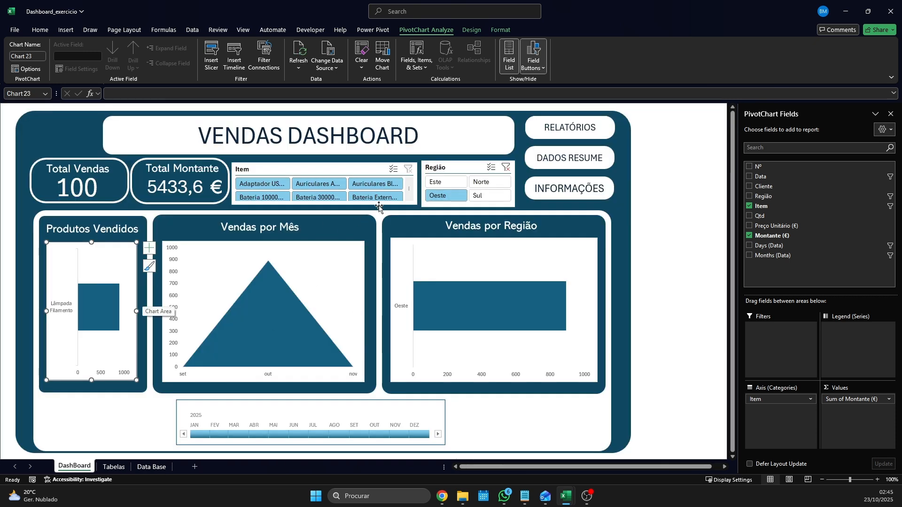
click(506, 168)
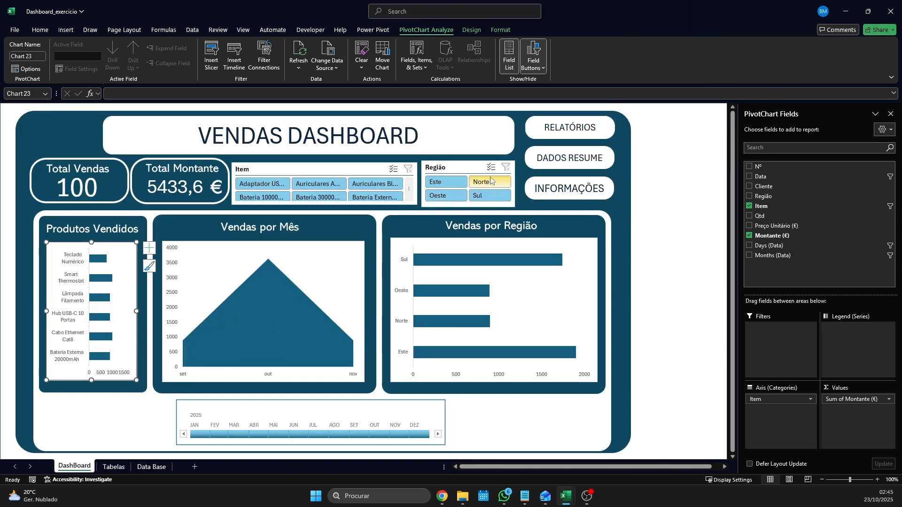
click(445, 181)
click(446, 195)
click(481, 200)
click(446, 182)
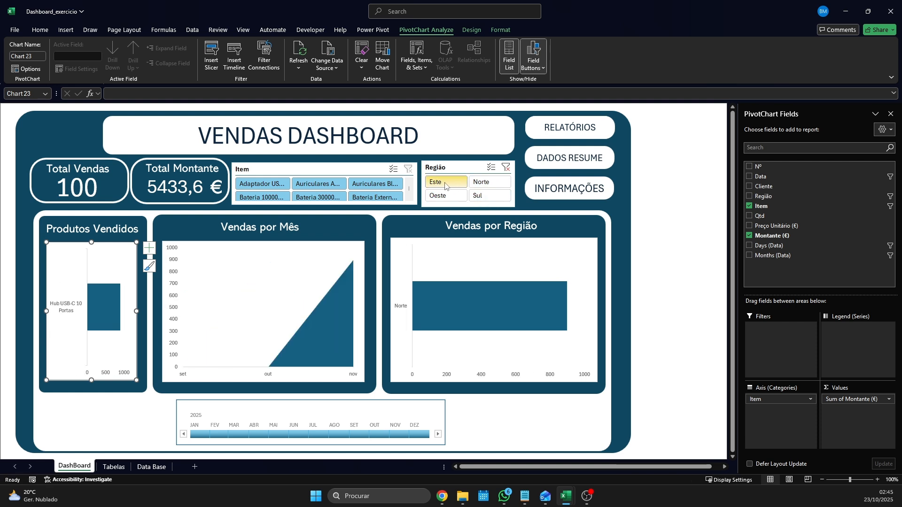
click(446, 195)
click(489, 196)
click(506, 168)
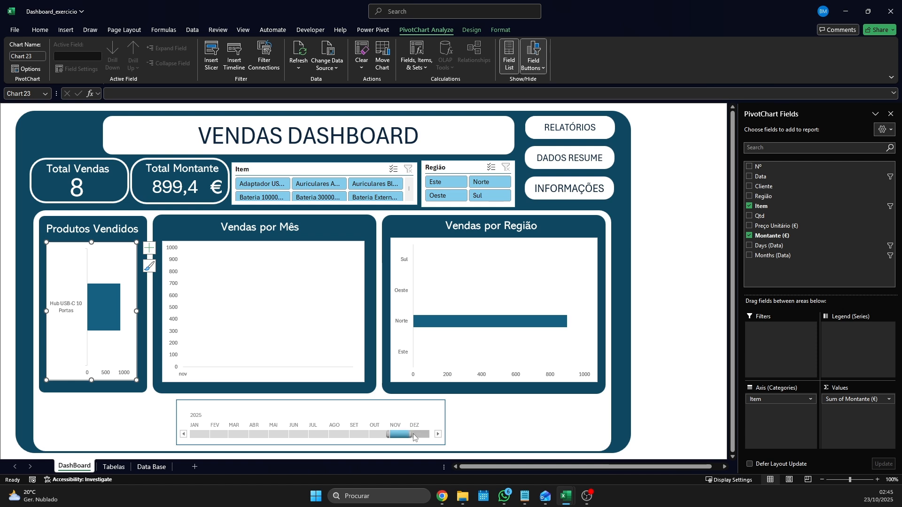
Filter the DashBoard timeline to SET–OUT, and test the Item slicer with the Auriculares entries before clearing the Item filter.
drag(418, 435, 349, 435)
drag(430, 435, 391, 435)
click(374, 184)
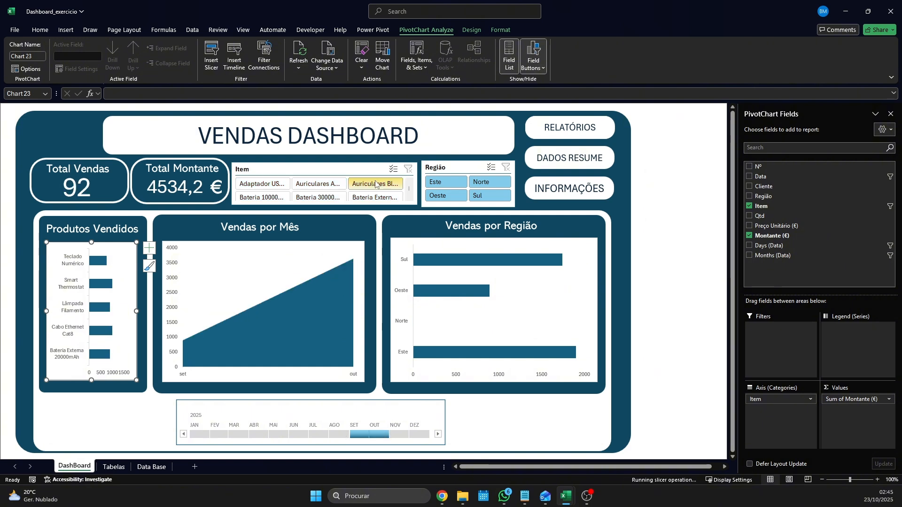
click(335, 186)
click(371, 184)
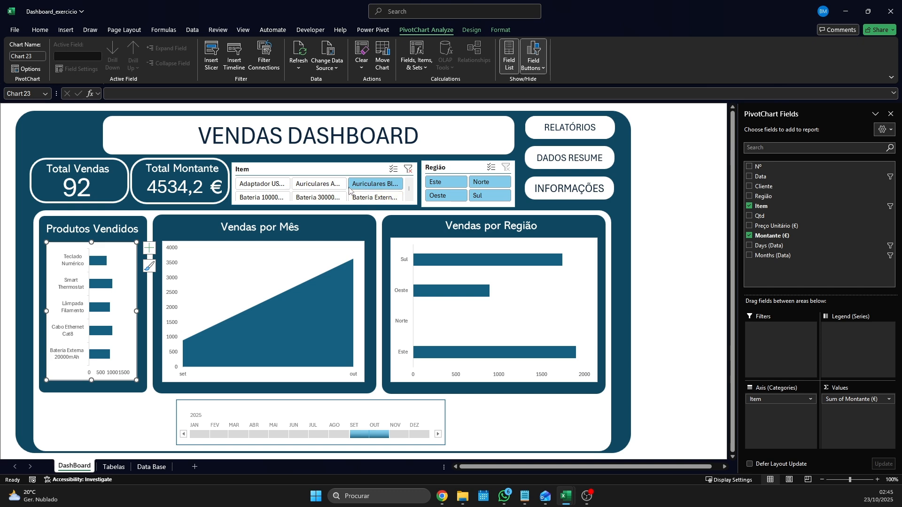
click(408, 169)
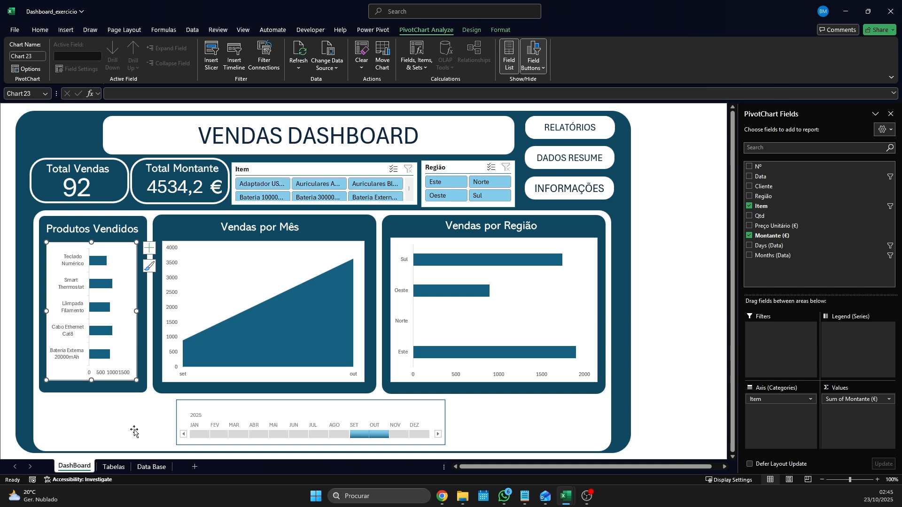
Examine the PivotTables, timeline and slicer on the Tabelas sheet and compare them with the DashBoard sheet's filters.
click(115, 467)
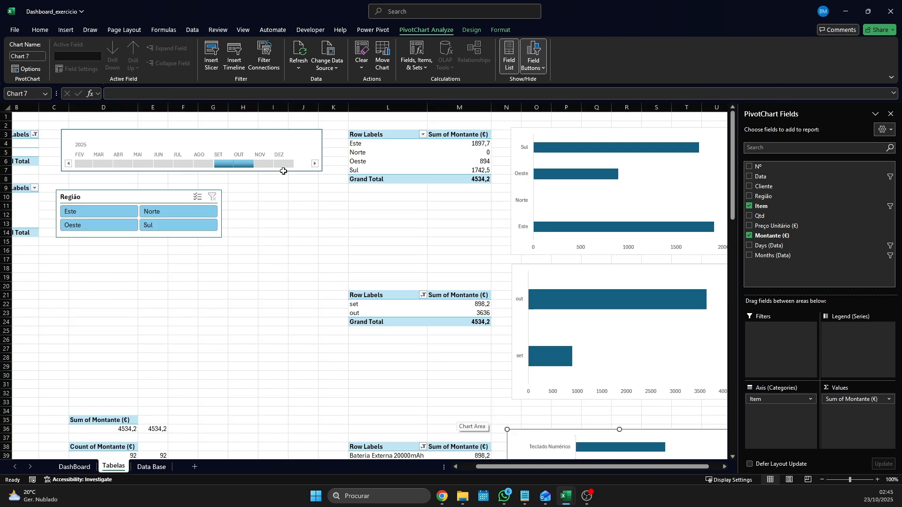
drag(493, 468, 391, 461)
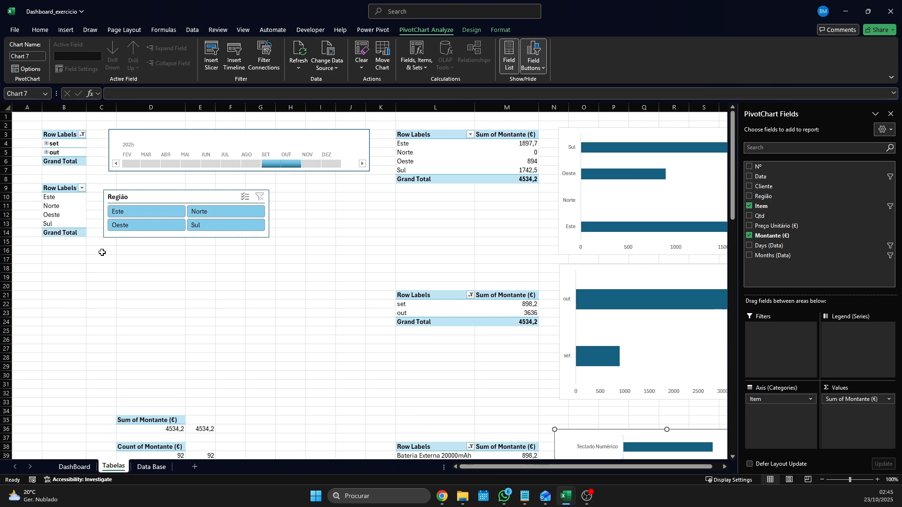
scroll(141, 288, down, 10)
scroll(141, 288, up, 10)
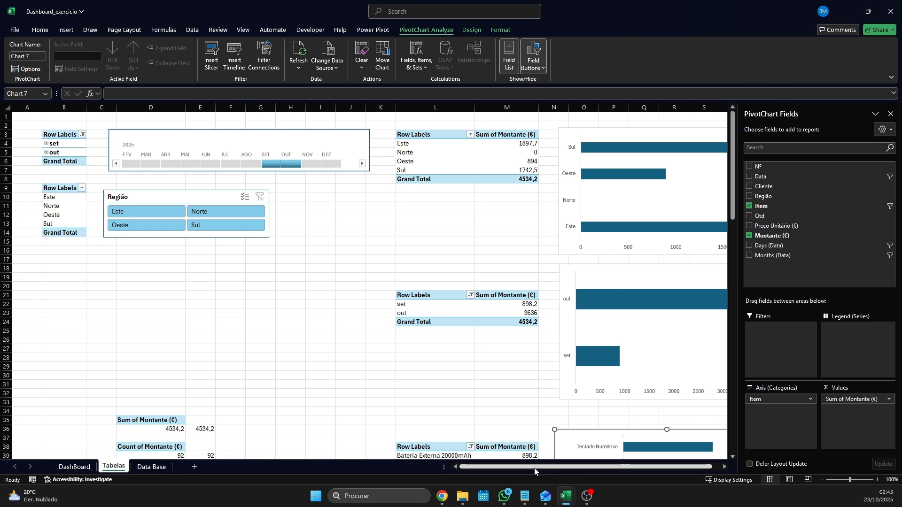
drag(540, 467, 549, 470)
drag(627, 470, 617, 468)
scroll(170, 307, down, 5)
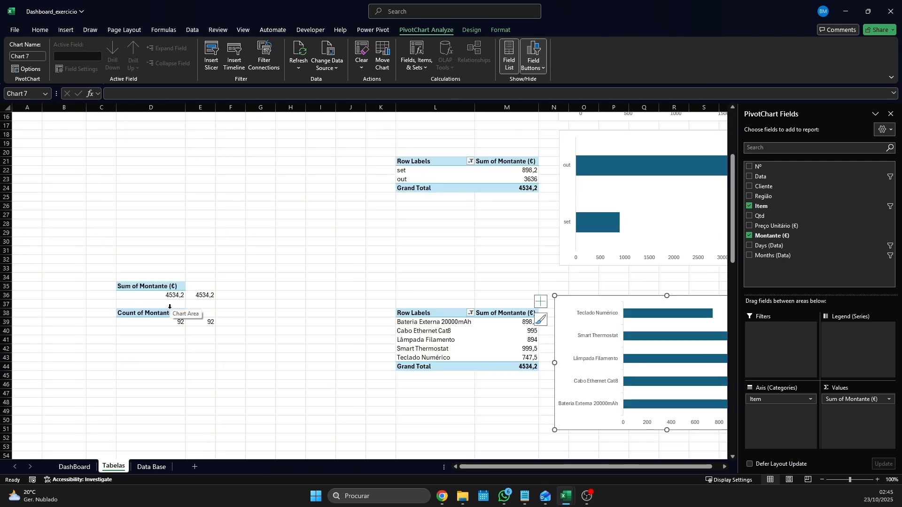
scroll(259, 329, up, 4)
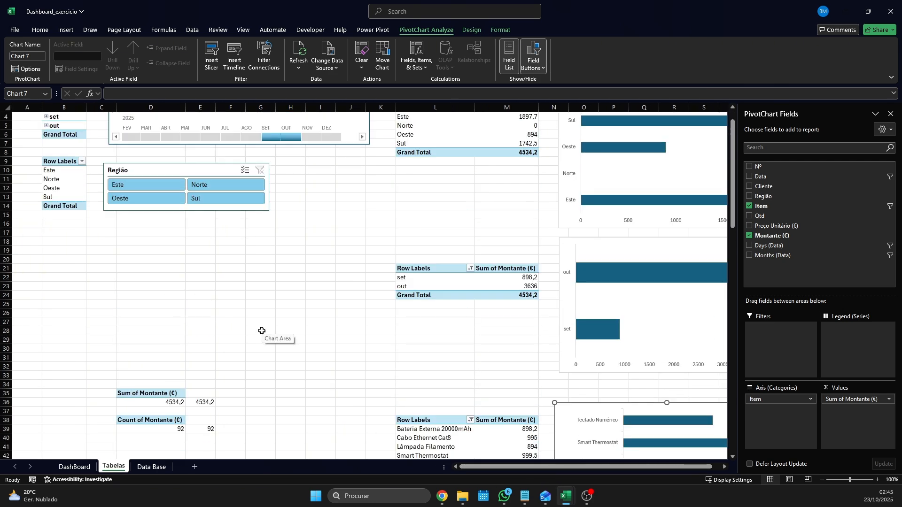
click(63, 242)
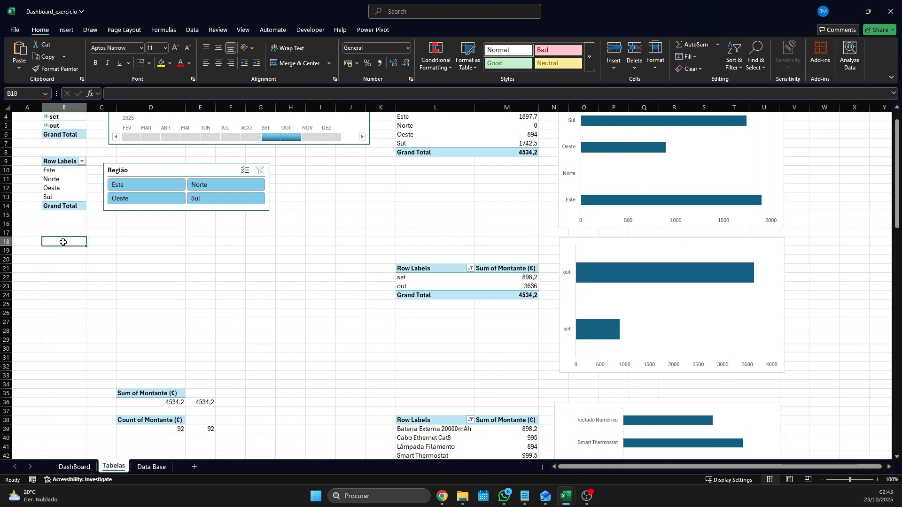
click(74, 467)
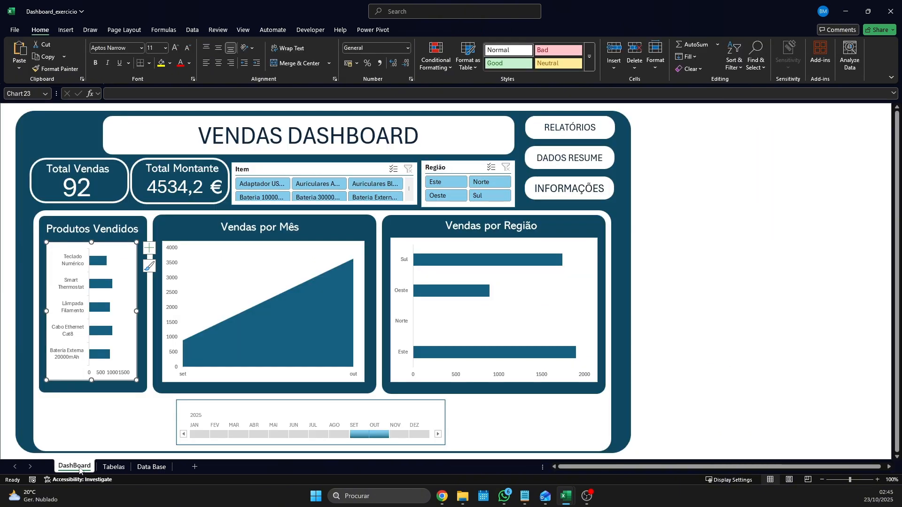
click(114, 466)
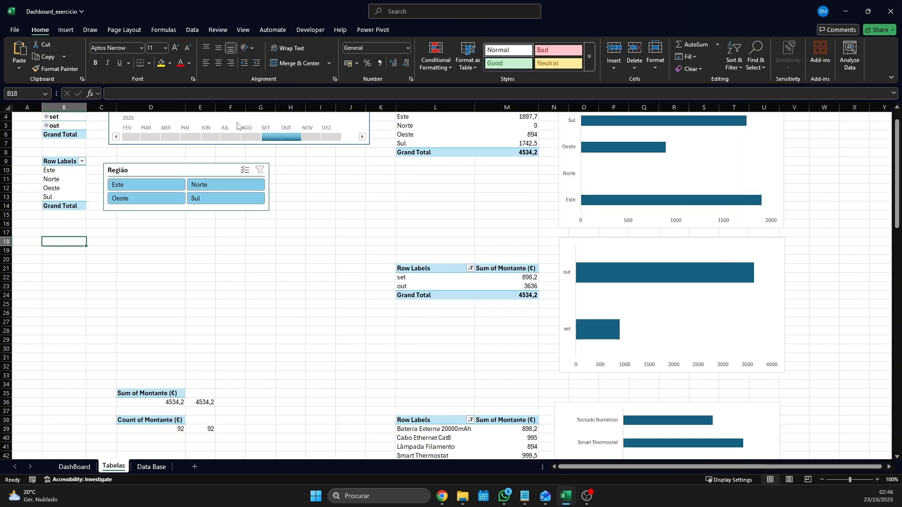
On the Tabelas sheet, duplicate the Região row-label PivotTable from B9:B14 into cell B18.
drag(66, 163, 63, 204)
key(ctrl+c)
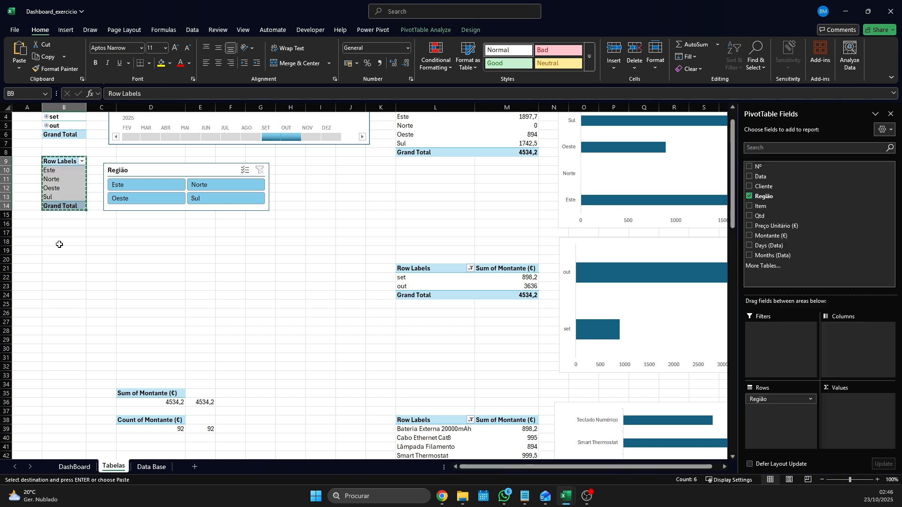
click(61, 242)
key(ctrl+v)
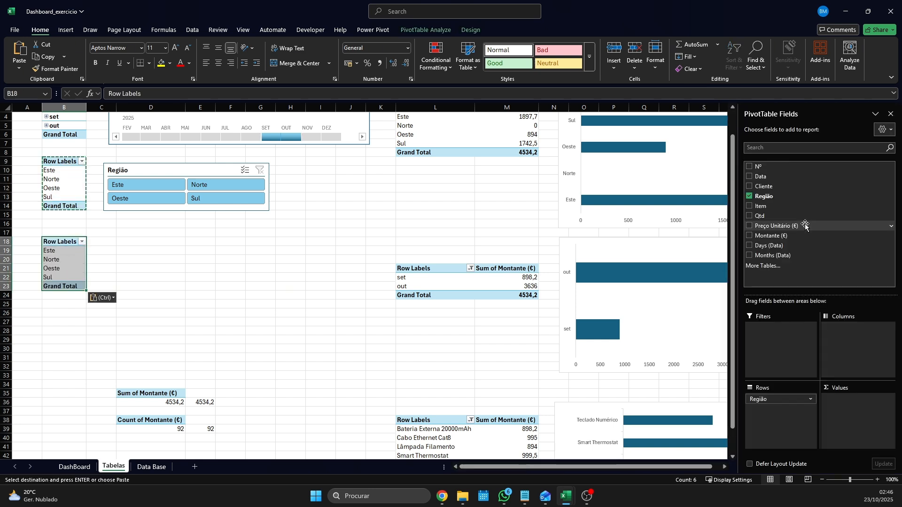
Try to remove the Região field from the copied PivotTable at B18.
click(749, 196)
click(452, 274)
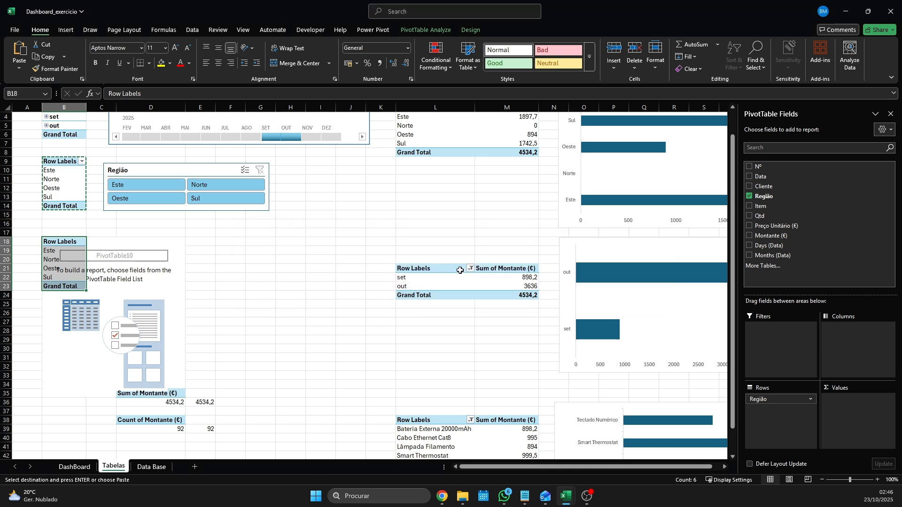
click(62, 244)
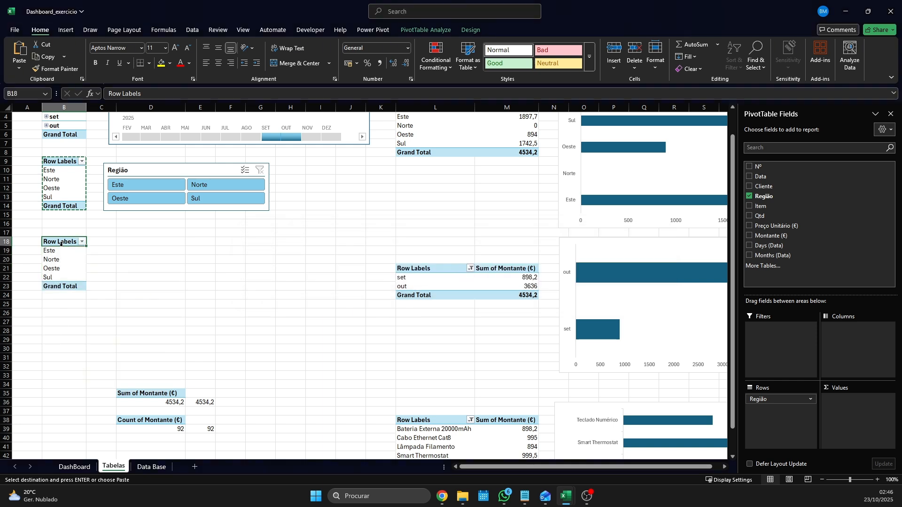
drag(61, 244, 63, 288)
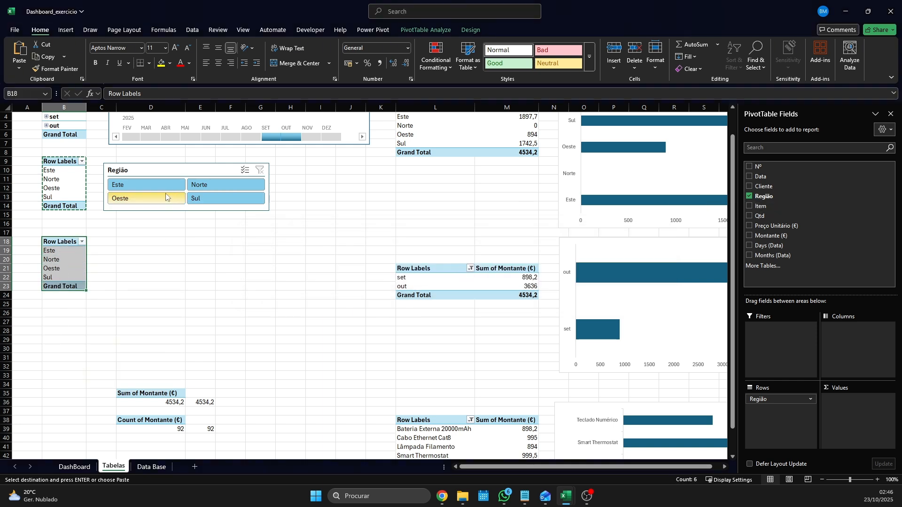
click(751, 197)
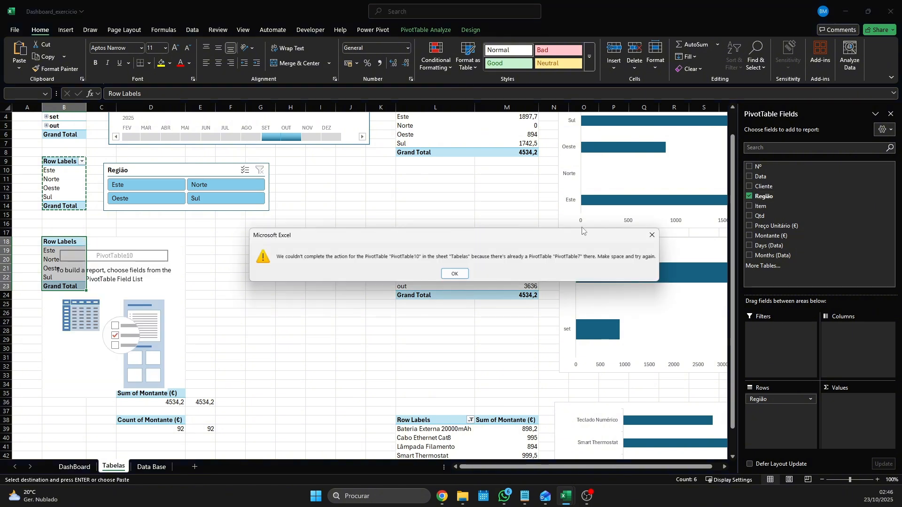
click(447, 276)
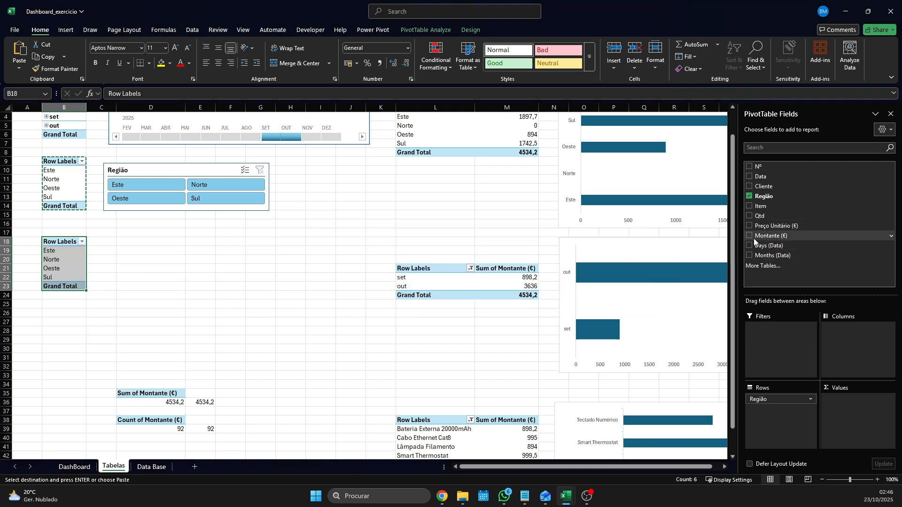
Add the Item field to the copied PivotTable's rows and remove the Região field.
click(749, 206)
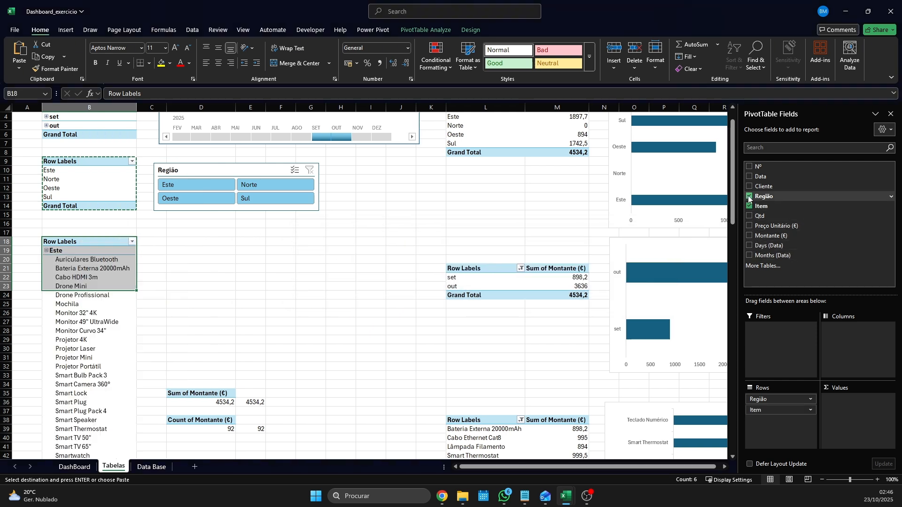
click(749, 196)
scroll(115, 290, down, 2)
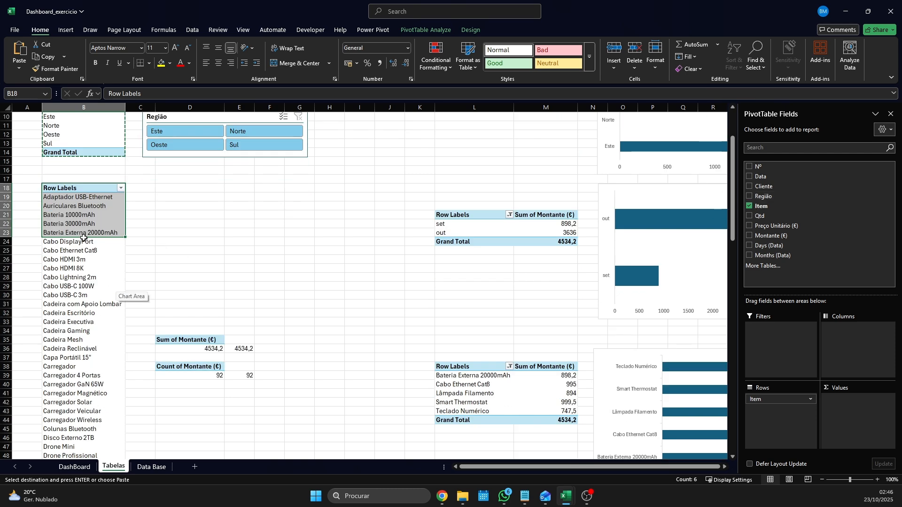
Insert an Item slicer for the new PivotTable and place it beside the table, below the Região slicer.
drag(97, 188, 93, 367)
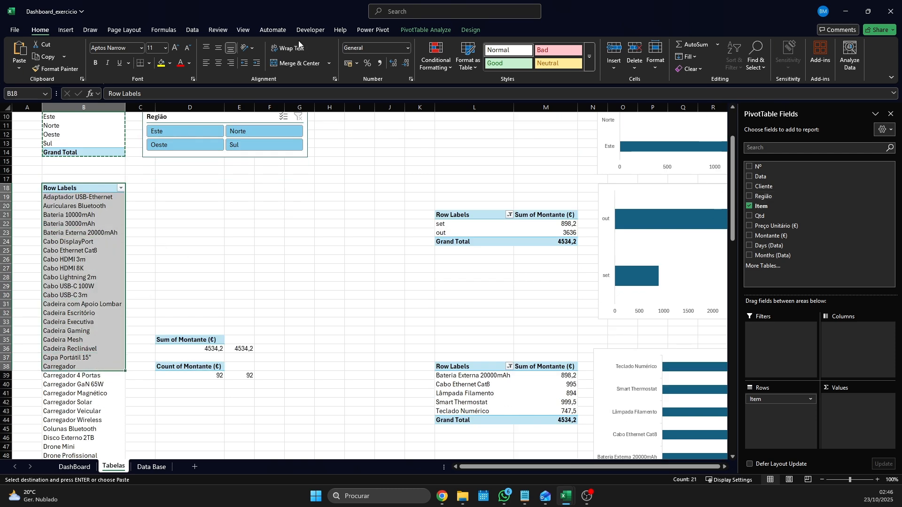
click(416, 30)
click(263, 57)
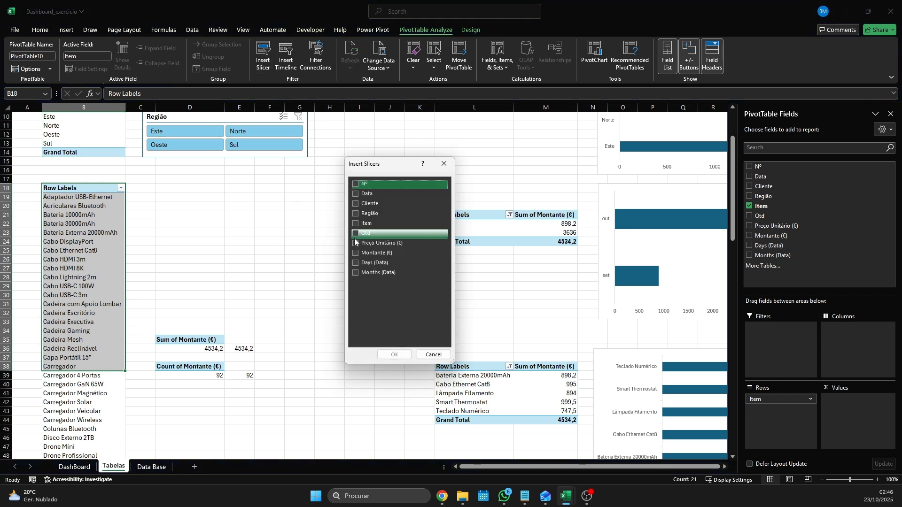
click(356, 223)
click(394, 355)
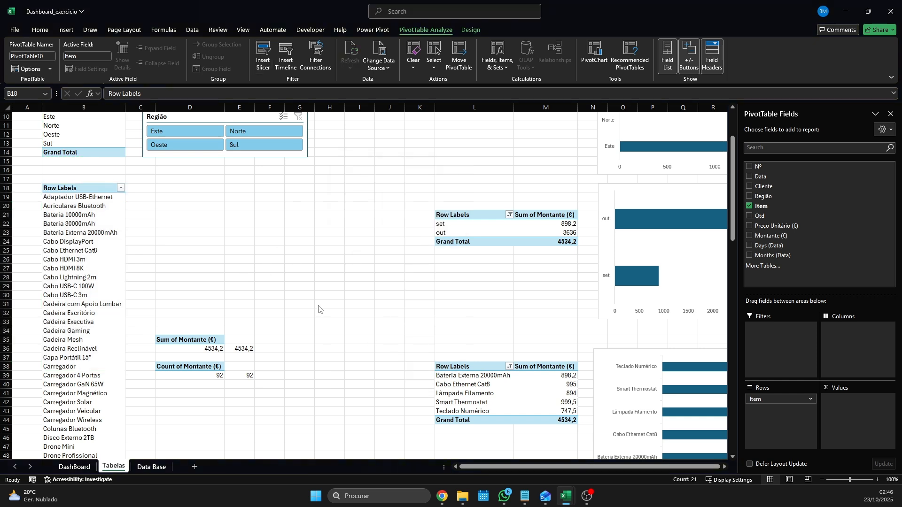
drag(362, 233, 177, 193)
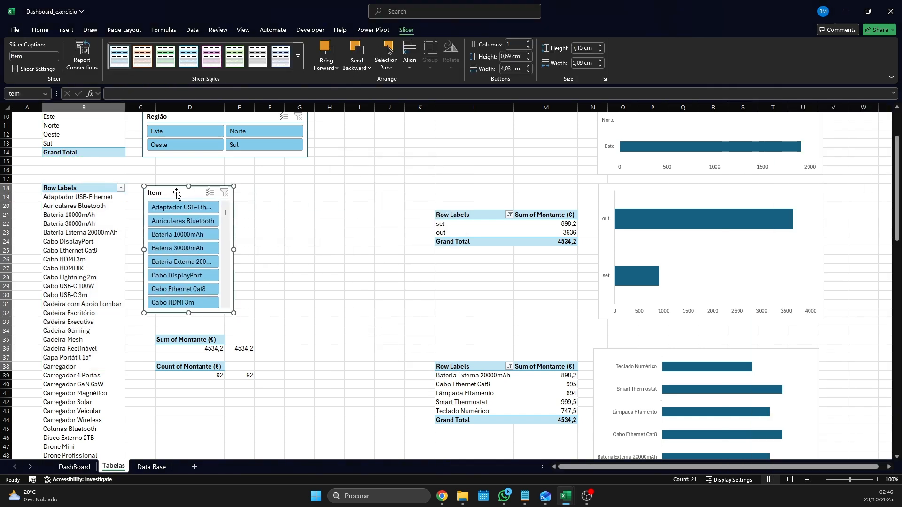
Replace the DashBoard sheet's Item slicer with a copy of the new one, about 9.7 cm wide, between Total Montante and the Região slicer.
click(75, 469)
click(275, 170)
key(Delete)
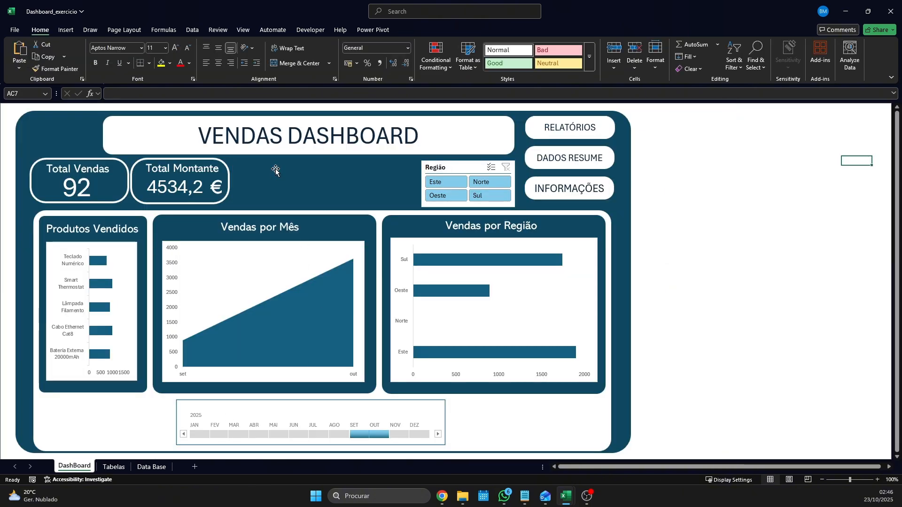
key(ctrl+v)
drag(855, 163, 255, 168)
drag(333, 228, 414, 227)
drag(342, 169, 342, 168)
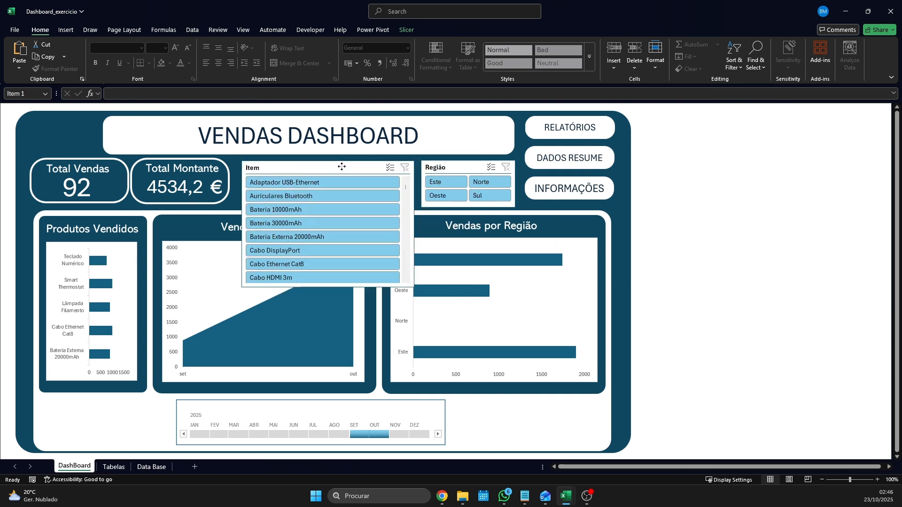
Reduce the DashBoard Item slicer's height to about 2.46 cm and arrange its entries in 4 columns.
drag(326, 288, 321, 203)
click(406, 31)
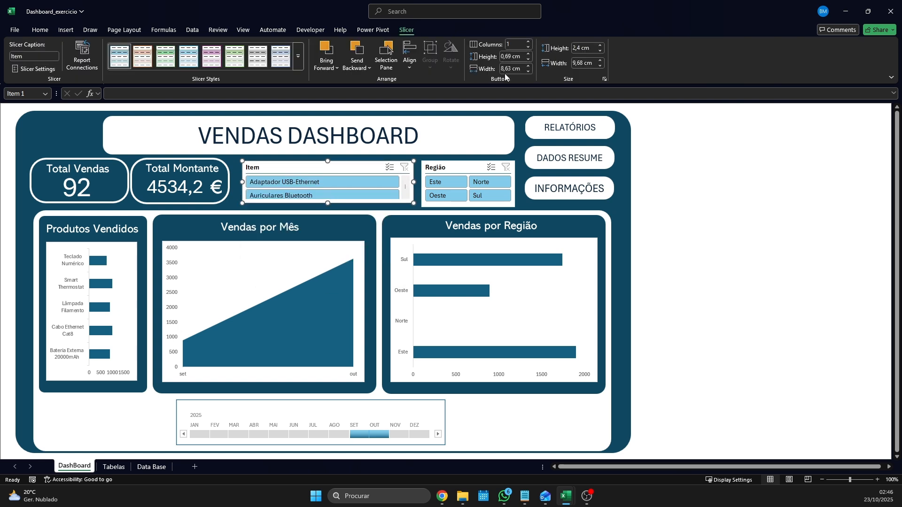
click(529, 42)
click(529, 43)
click(529, 42)
click(529, 43)
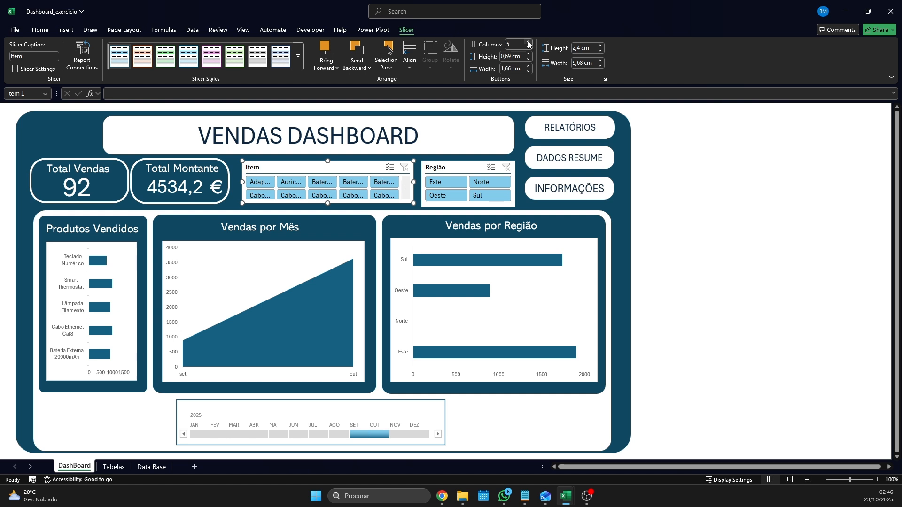
click(528, 48)
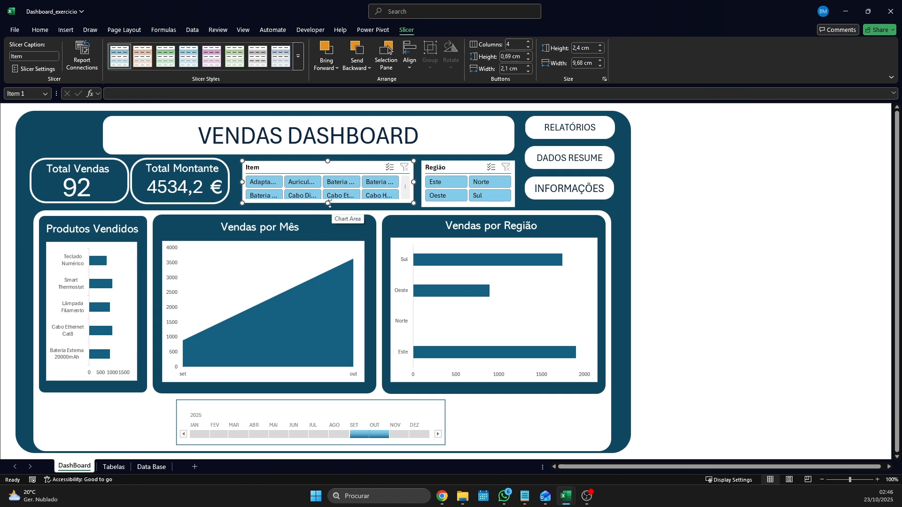
drag(328, 203, 329, 204)
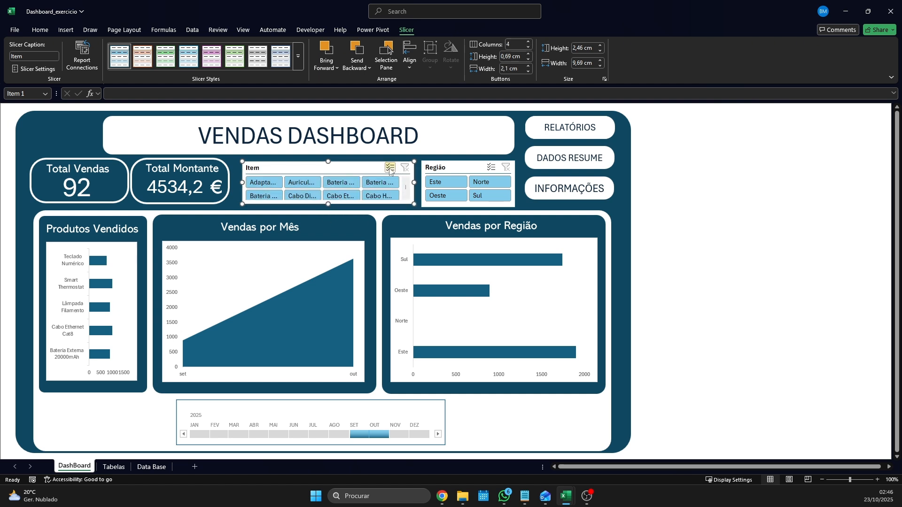
Test the new DashBoard Item slicer with one of the Bateria entries and clear its filter.
click(380, 196)
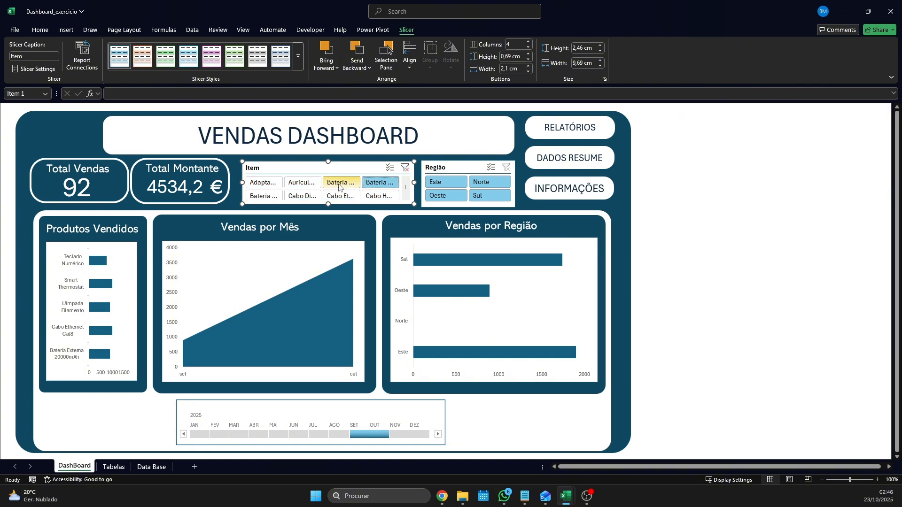
click(404, 167)
Connect the item-list PivotTable on the Tabelas sheet to the Data timelines of both the DashBoard and Tabelas sheets.
click(113, 467)
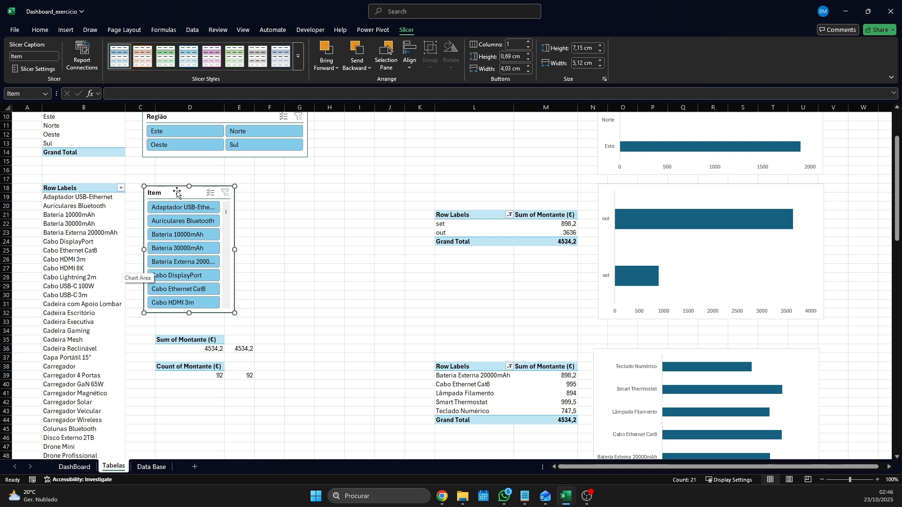
click(300, 216)
click(177, 198)
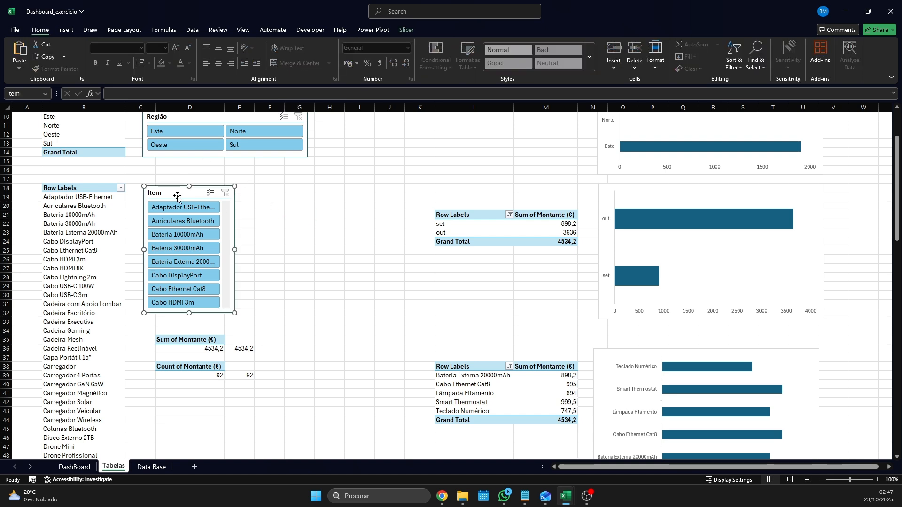
click(405, 30)
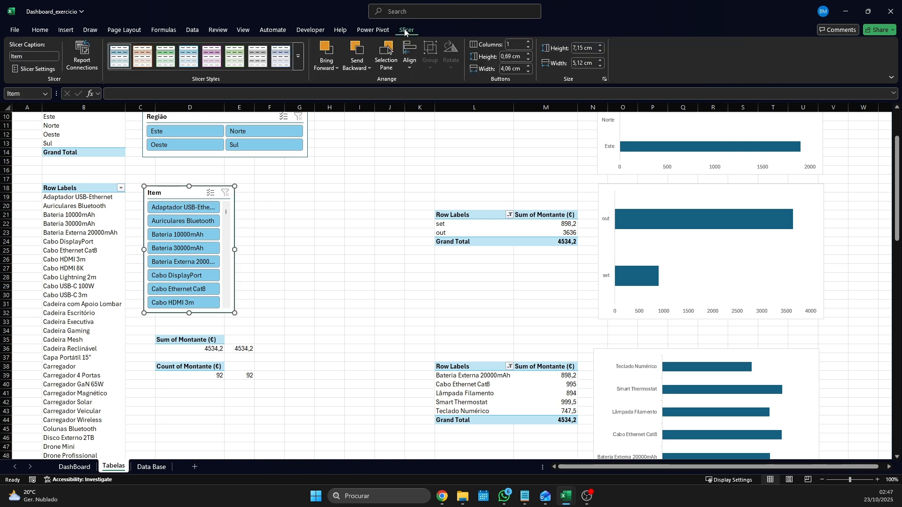
click(87, 188)
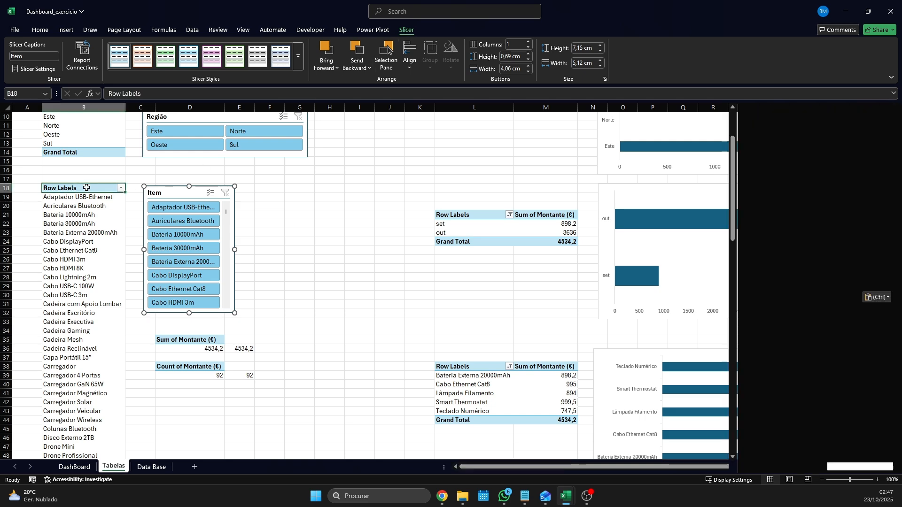
click(91, 230)
click(424, 29)
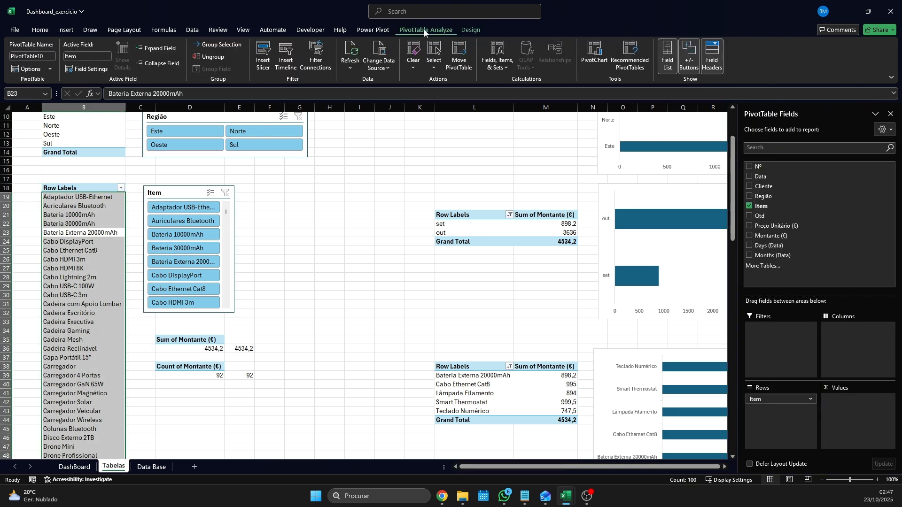
click(322, 69)
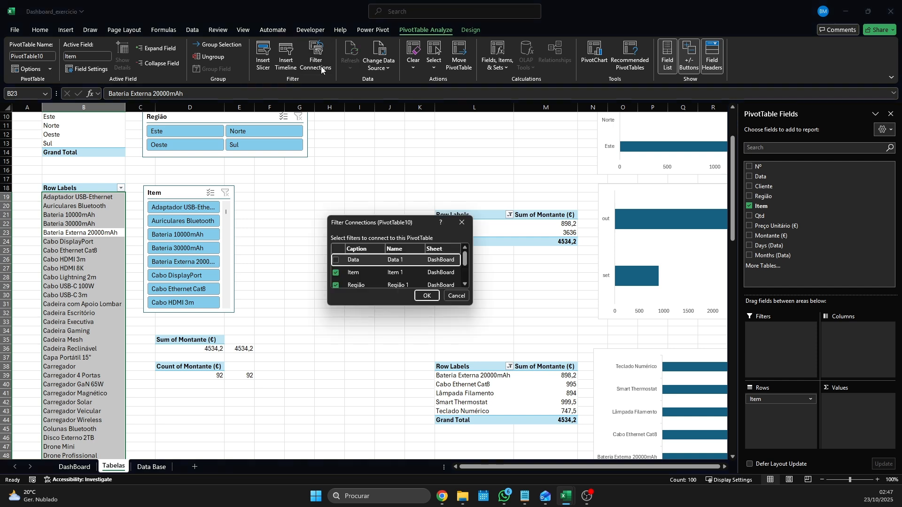
drag(472, 308, 618, 432)
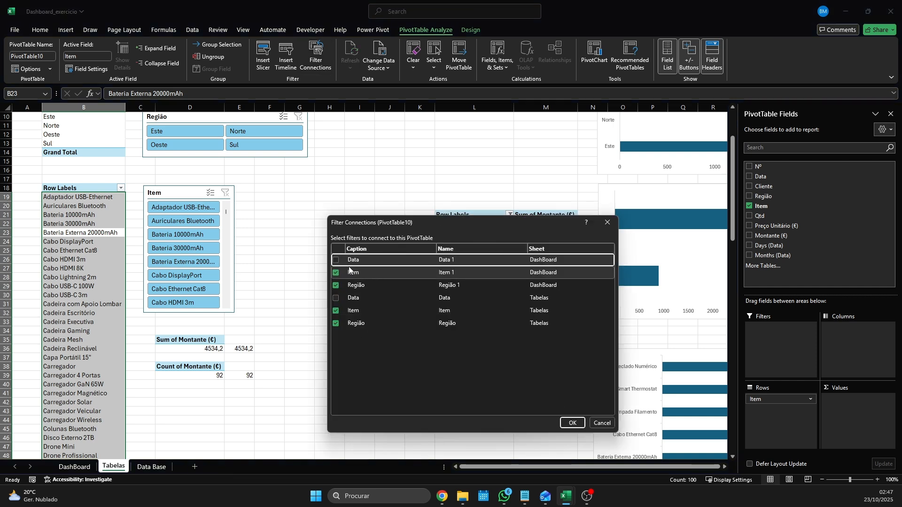
click(336, 259)
click(335, 298)
click(572, 423)
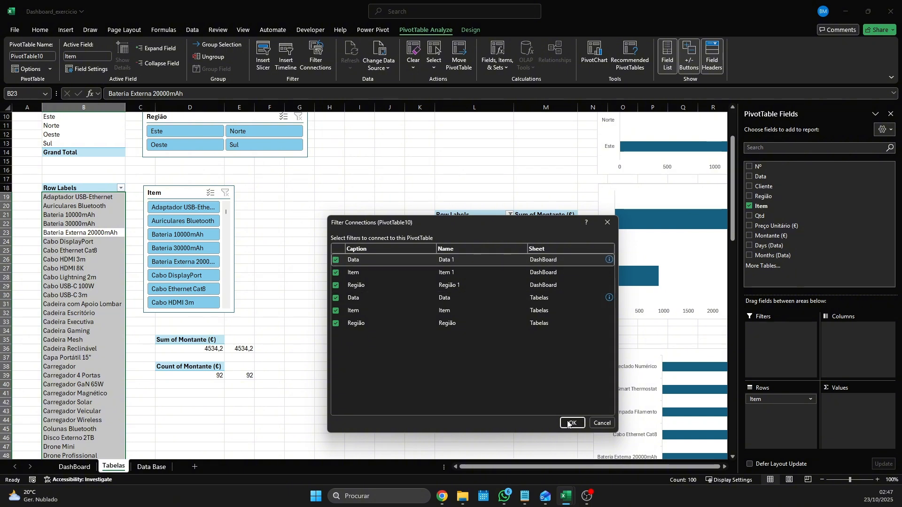
Test the DashBoard Item slicer with single entries such as Cabo DisplayPort, and clear the Item filter on the Tabelas sheet.
click(73, 467)
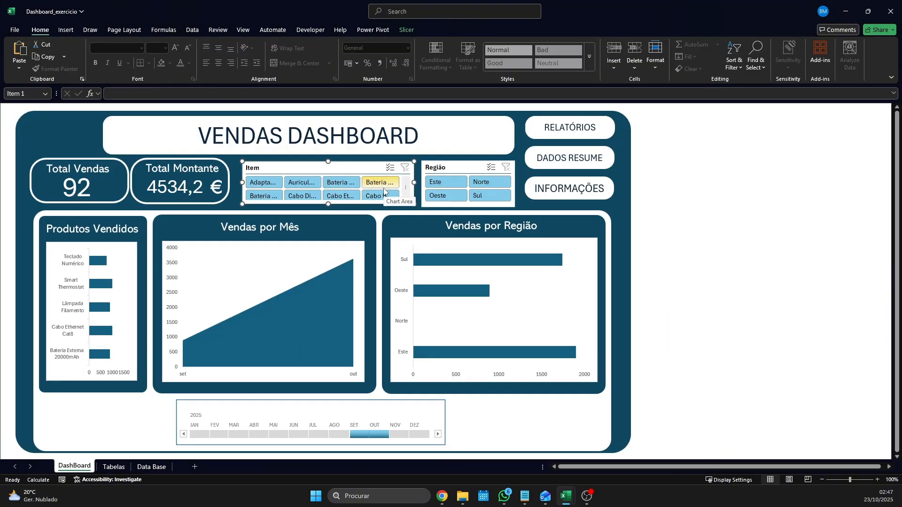
click(341, 183)
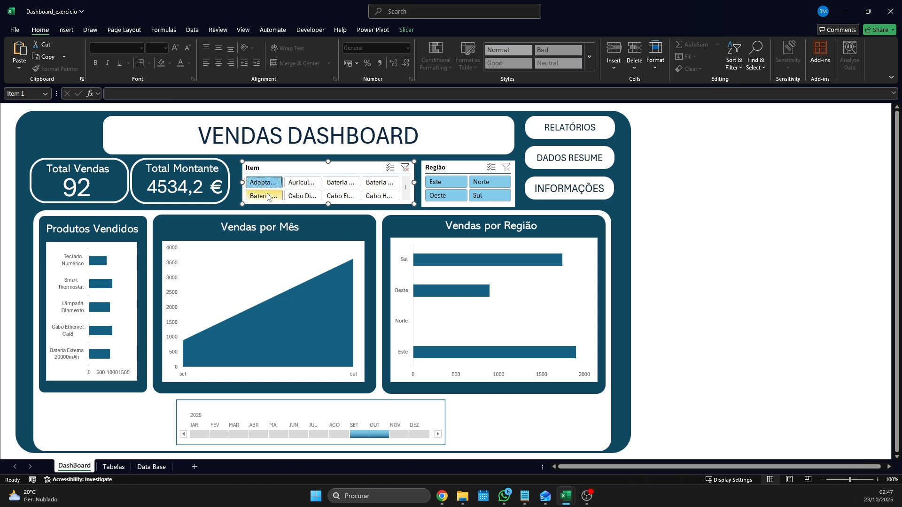
click(302, 196)
scroll(381, 195, down, 2)
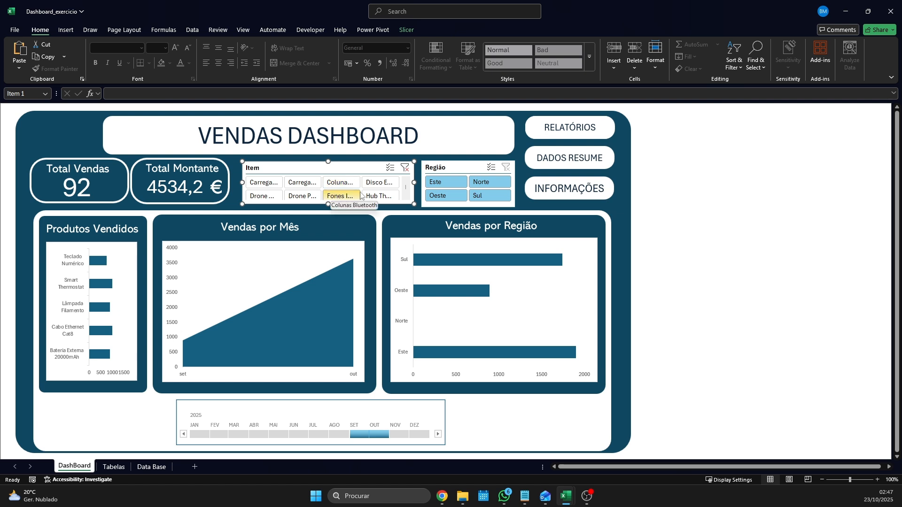
scroll(346, 189, down, 4)
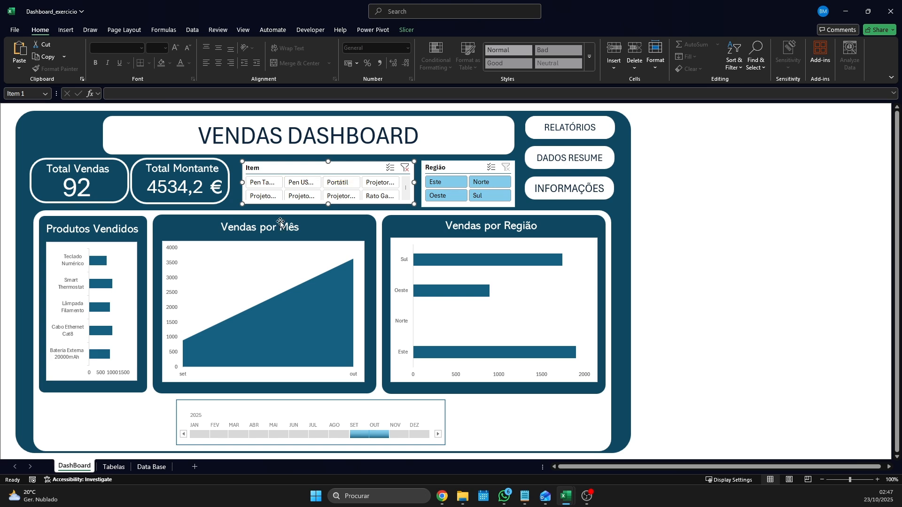
click(114, 466)
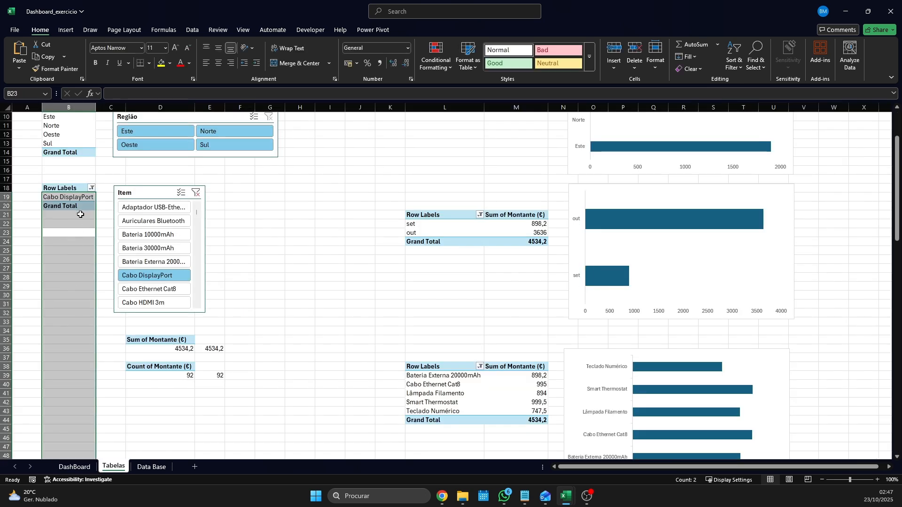
click(196, 193)
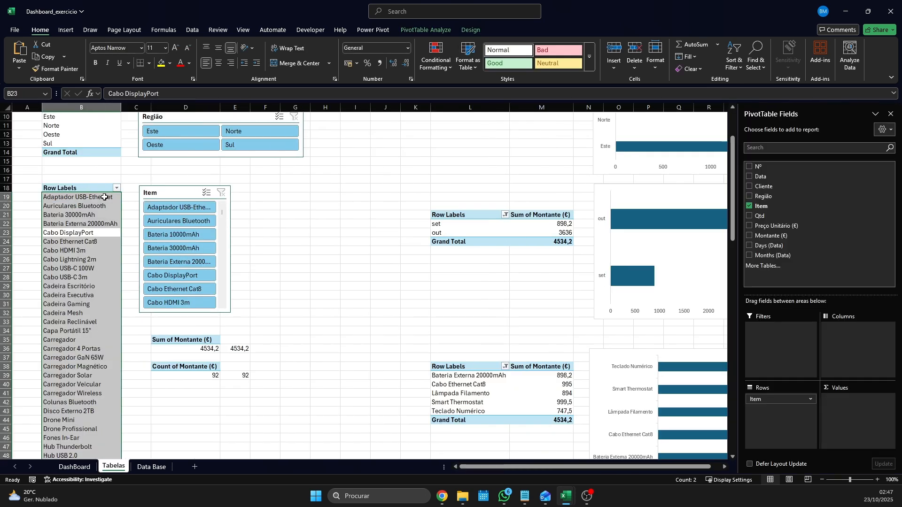
Try to apply a value filter to the row labels of the item-list PivotTable.
click(117, 188)
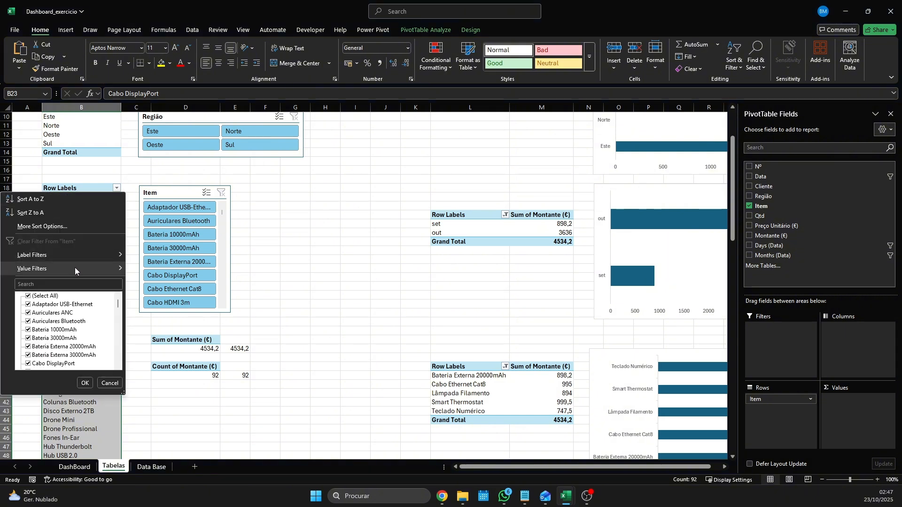
mouse_move(78, 271)
click(161, 314)
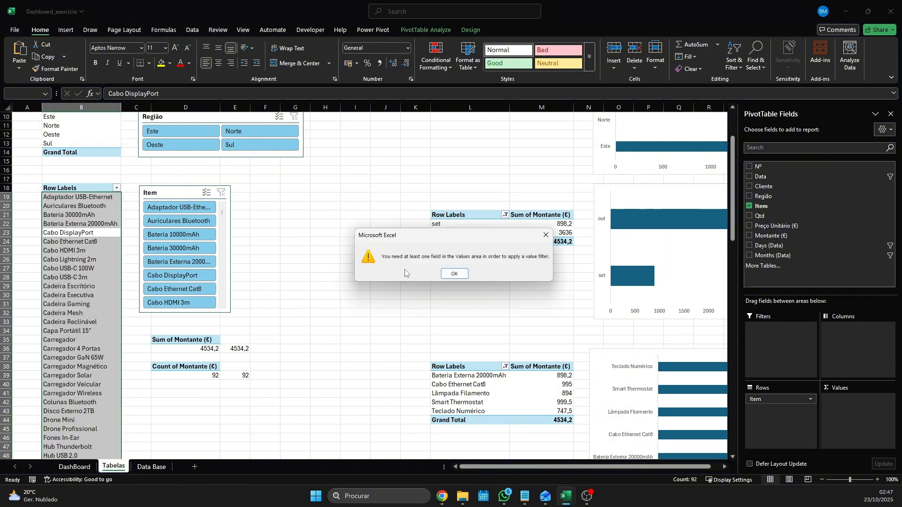
click(454, 273)
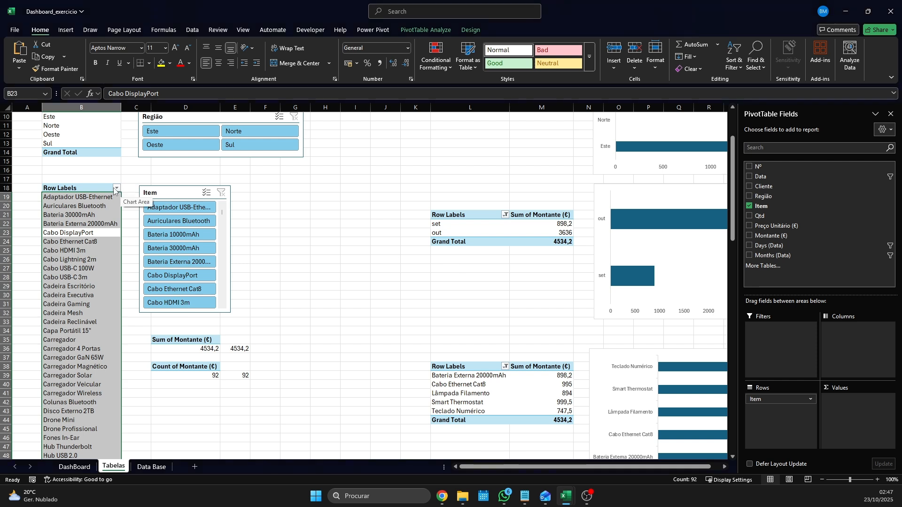
click(112, 190)
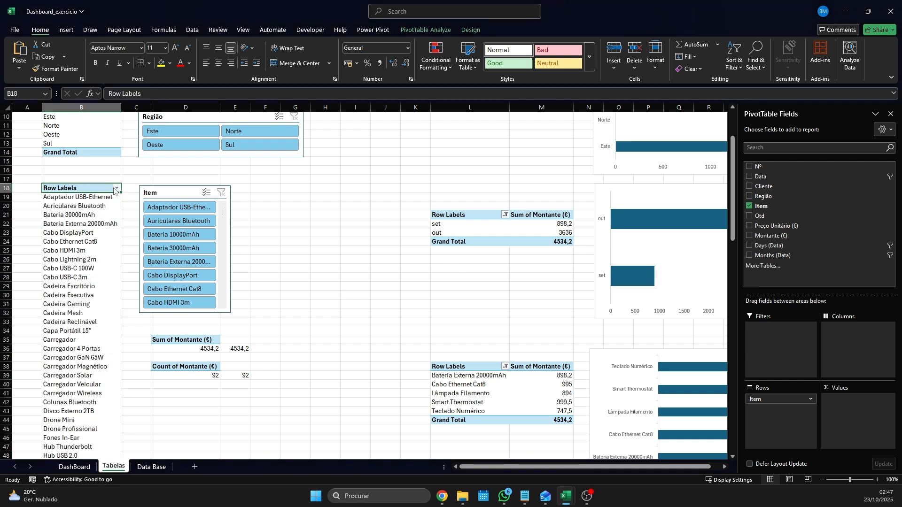
Browse the DashBoard Item slicer, test it with one of the greyed-out Smart entries, and clear its filter.
click(74, 467)
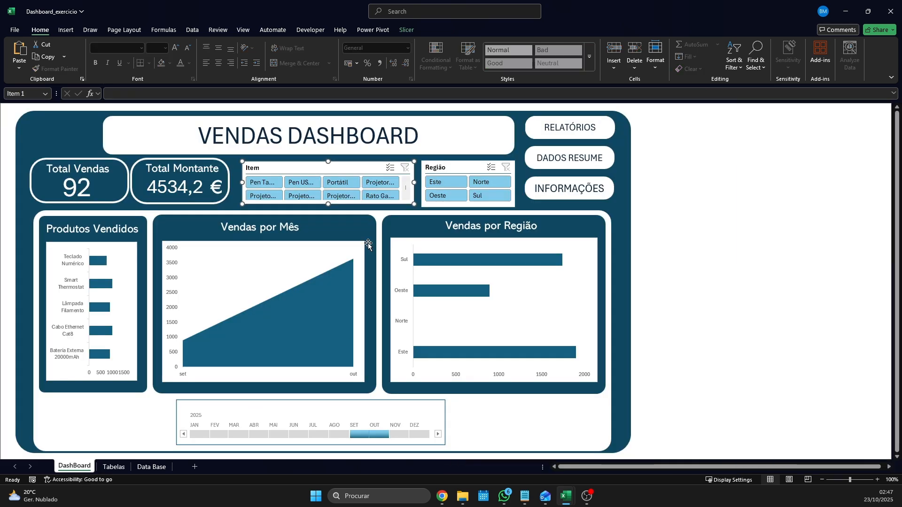
scroll(338, 186, up, 3)
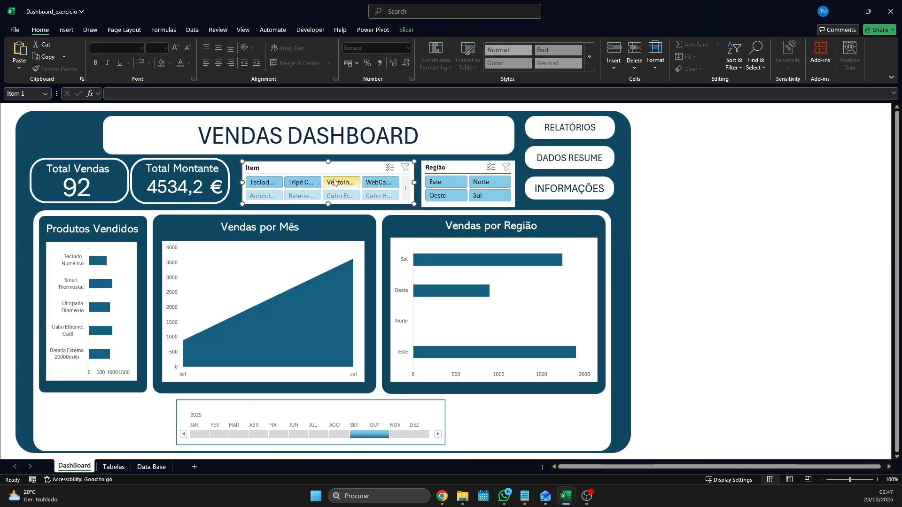
scroll(335, 185, down, 5)
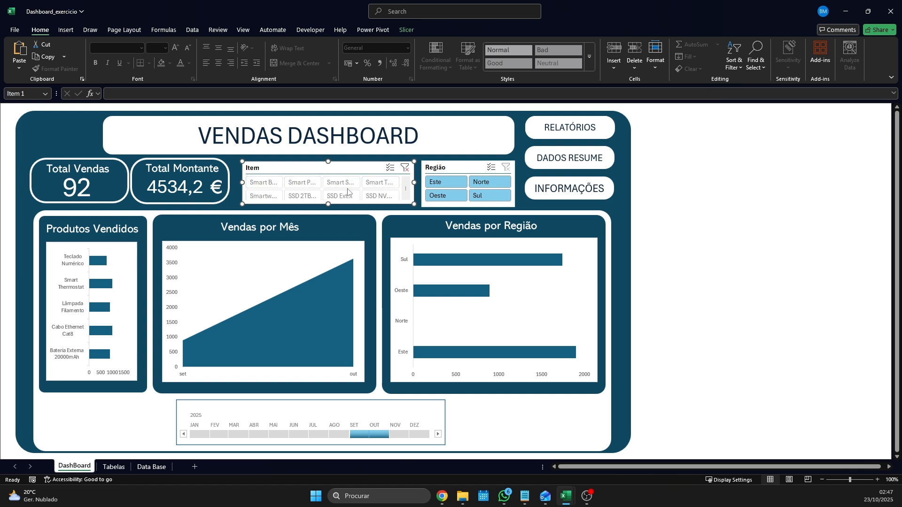
scroll(371, 195, up, 2)
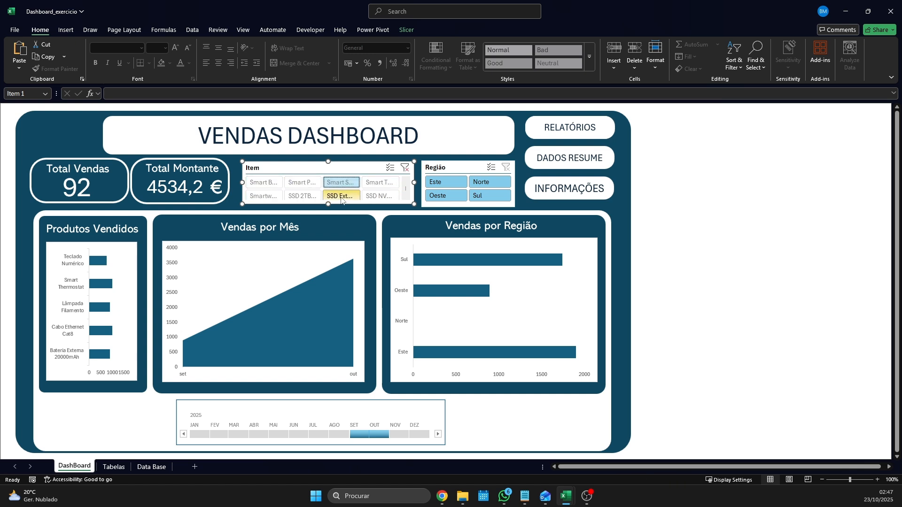
click(406, 168)
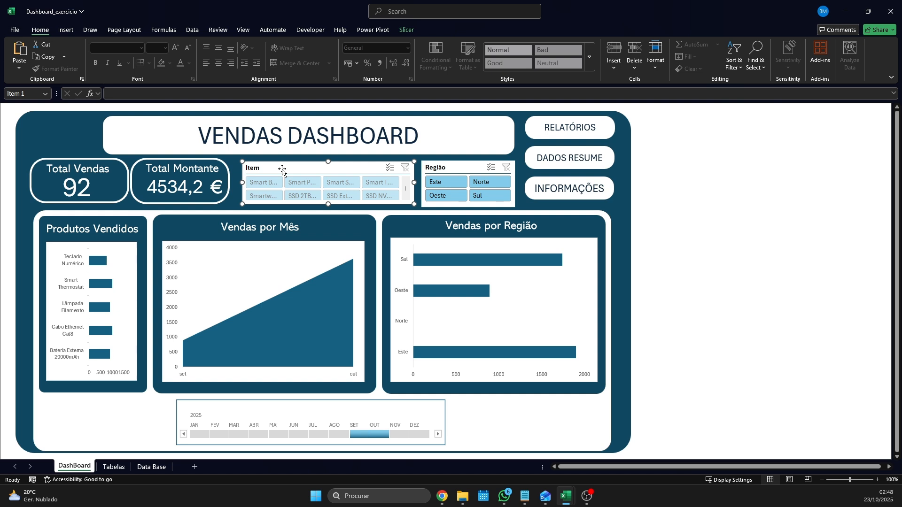
Filter the DashBoard sheet to the Este region with the Região slicer and switch to the Tabelas sheet.
click(452, 186)
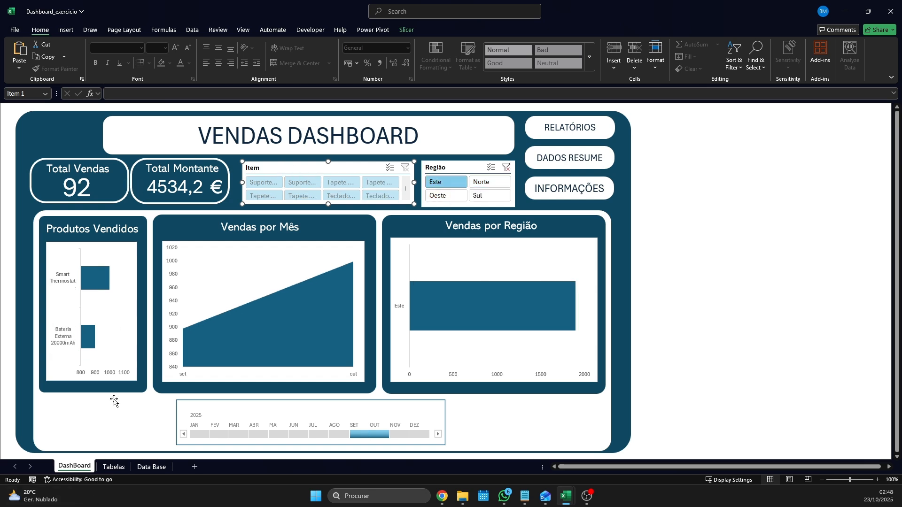
click(113, 467)
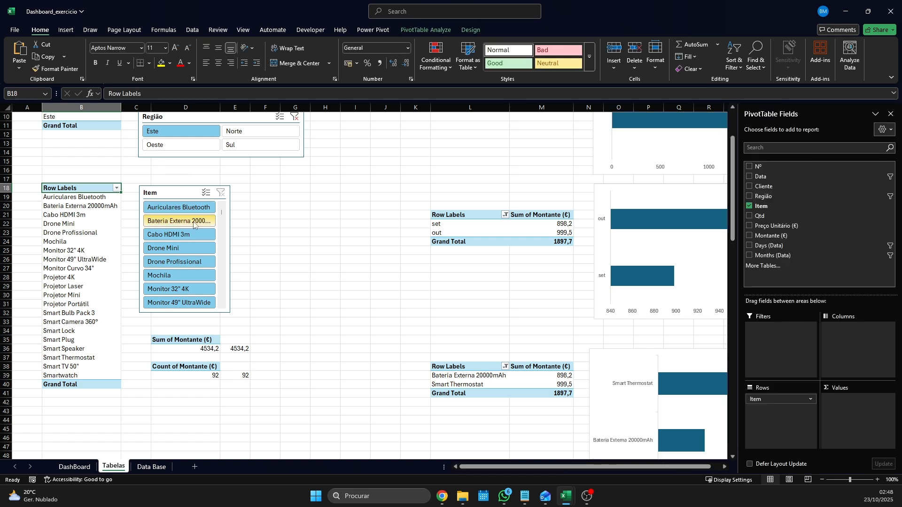
Examine which slicers and timelines are connected to the monthly sales PivotTable on the Tabelas sheet, leaving its connections as they are.
drag(480, 234, 479, 227)
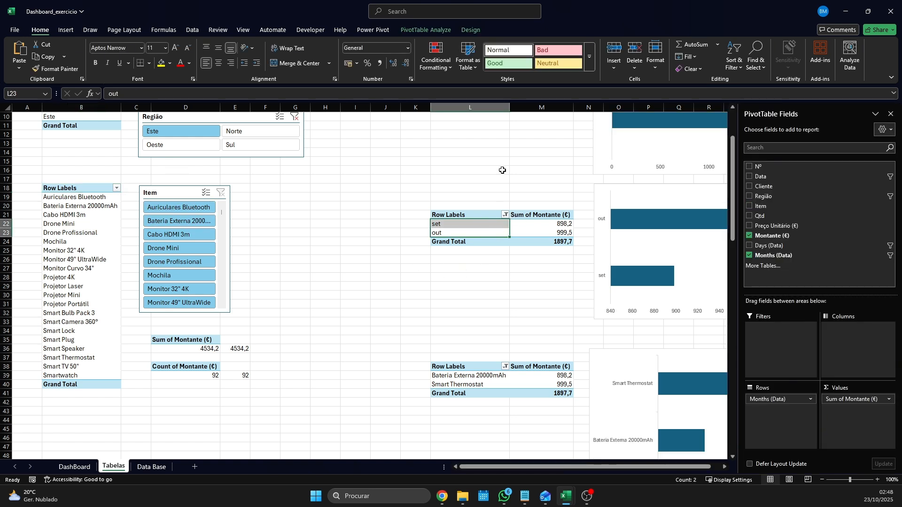
click(425, 30)
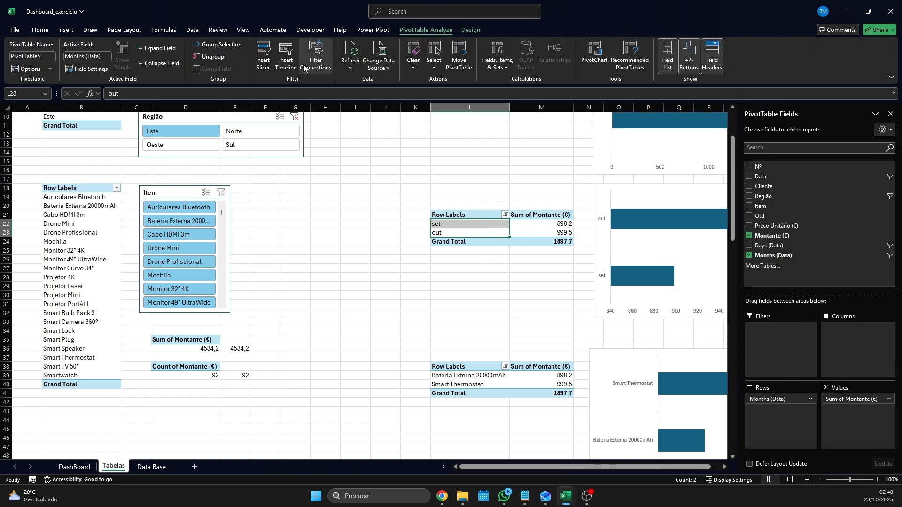
click(315, 56)
drag(543, 370, 673, 458)
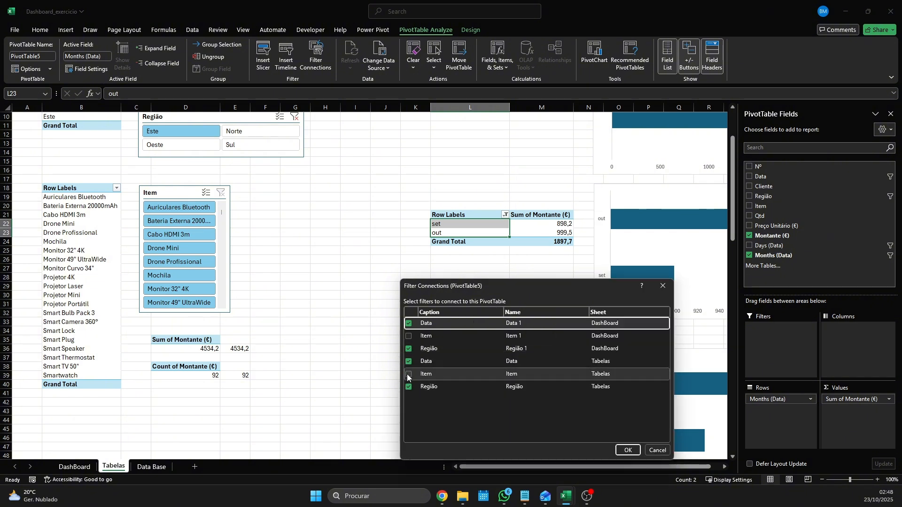
drag(490, 285, 249, 186)
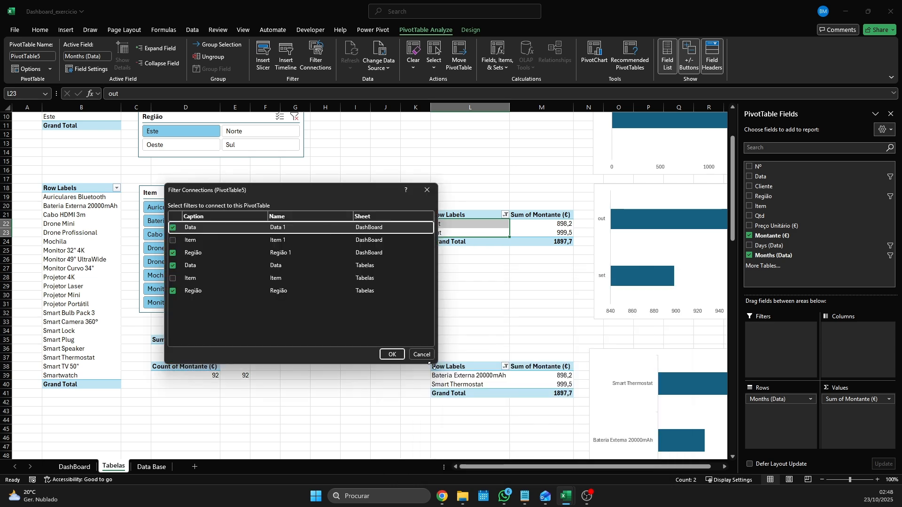
click(426, 357)
Connect the Sum of Montante (€) PivotTable on the Tabelas sheet to the Região slicer.
scroll(502, 318, up, 3)
scroll(439, 292, down, 9)
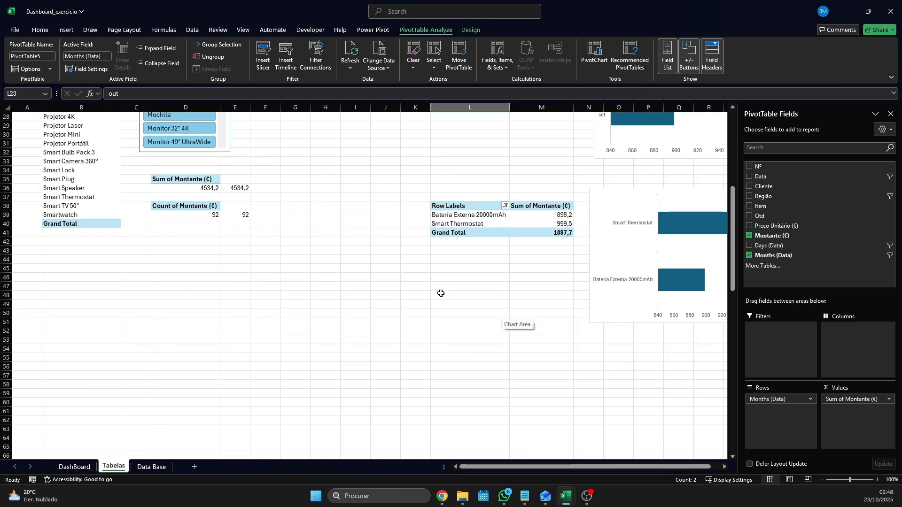
scroll(459, 316, up, 9)
scroll(396, 384, down, 3)
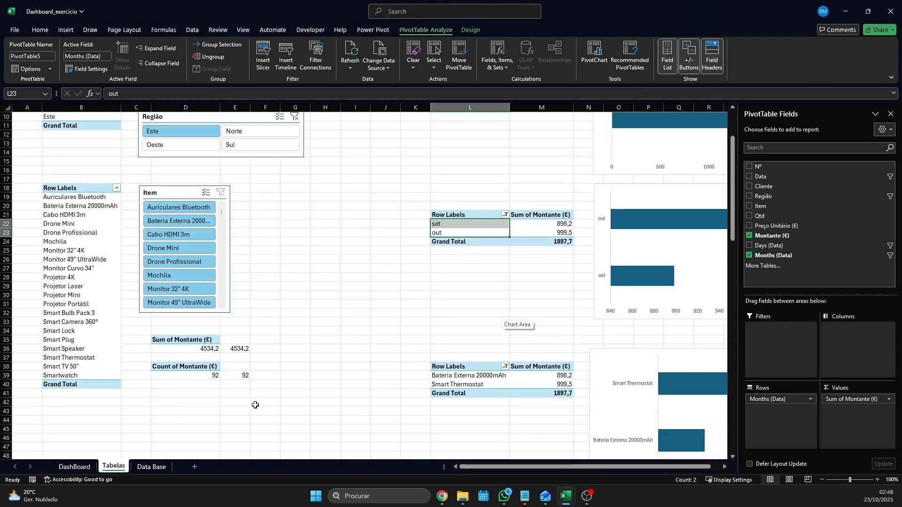
click(210, 348)
click(312, 60)
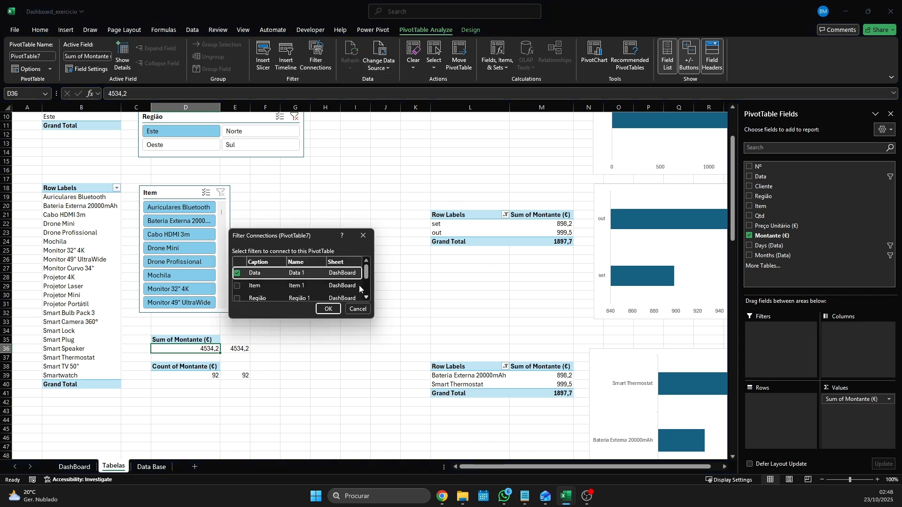
drag(376, 317, 542, 404)
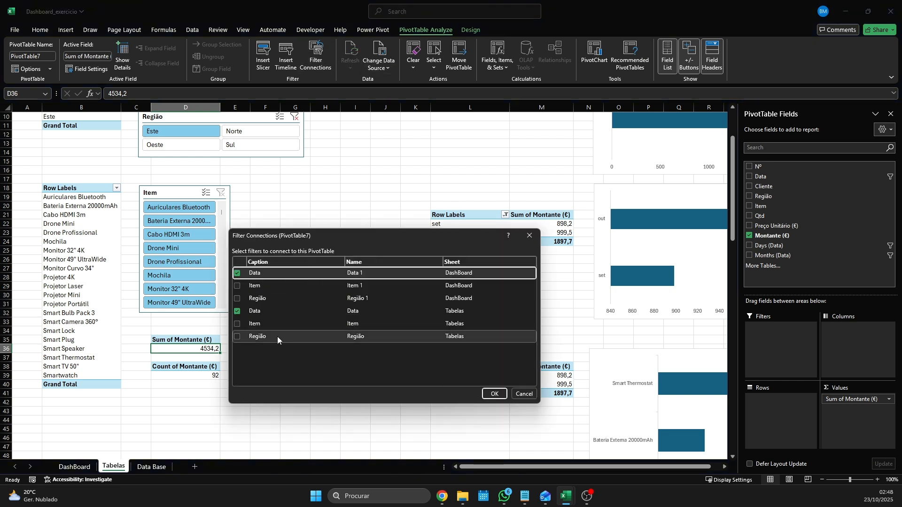
click(237, 336)
click(495, 393)
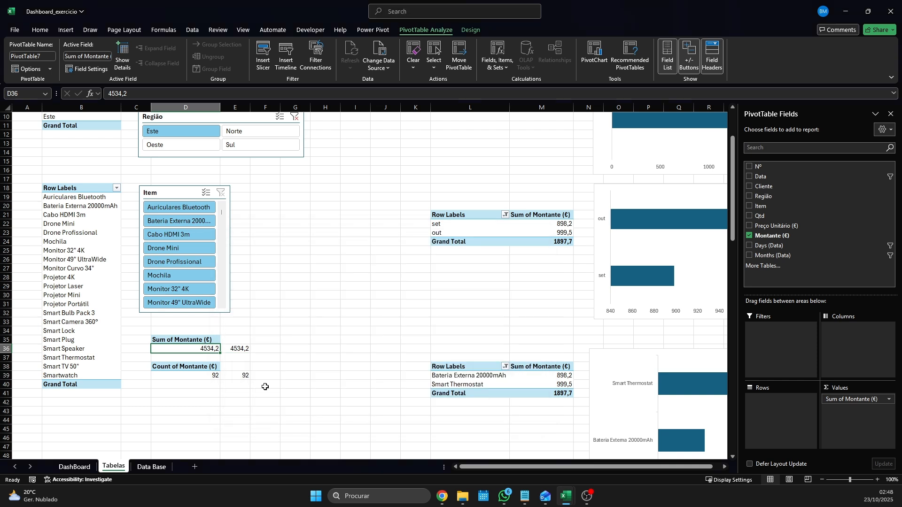
Compare the Sum and Count of Montante (€) PivotTable values with the linked cells beside them on the Tabelas sheet.
click(206, 376)
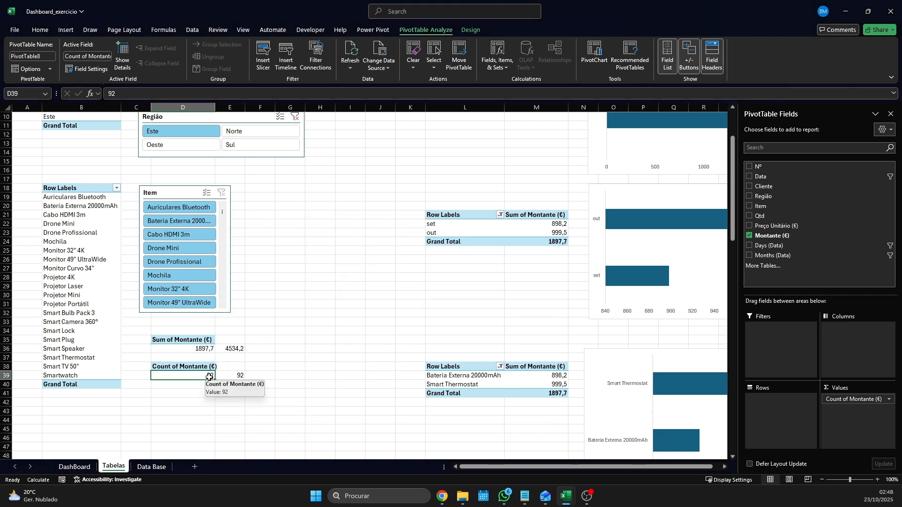
click(226, 350)
click(204, 348)
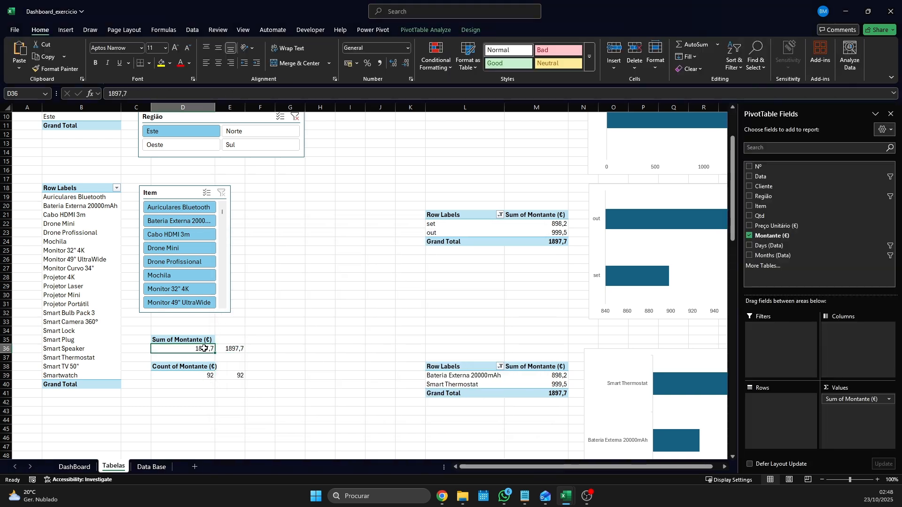
click(206, 377)
click(239, 376)
Examine the slicer and timeline connections of the Count of Montante (€) PivotTable in an enlarged Filter Connections dialog, then dismiss it.
click(202, 376)
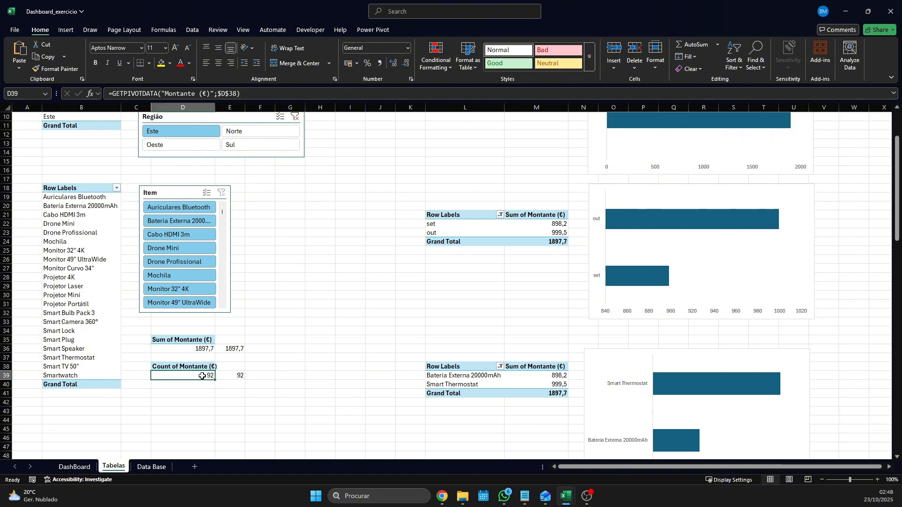
click(425, 29)
click(316, 57)
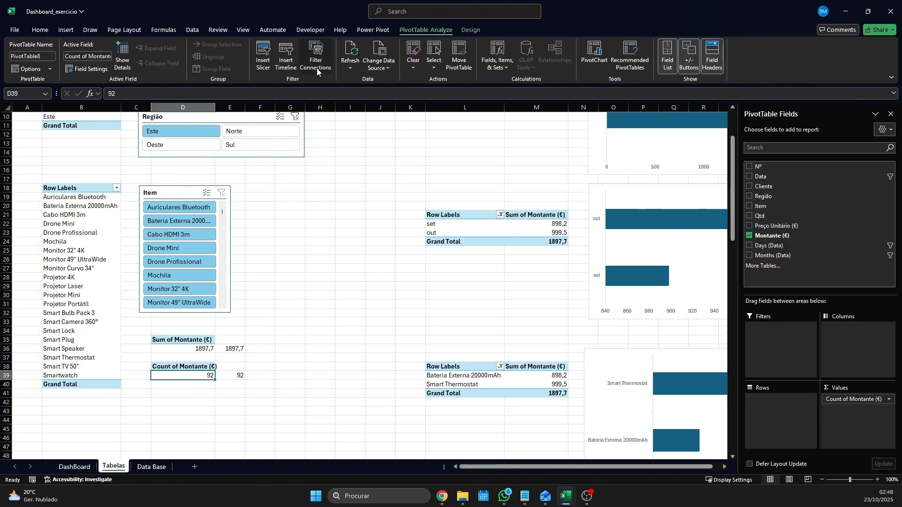
drag(452, 360, 569, 414)
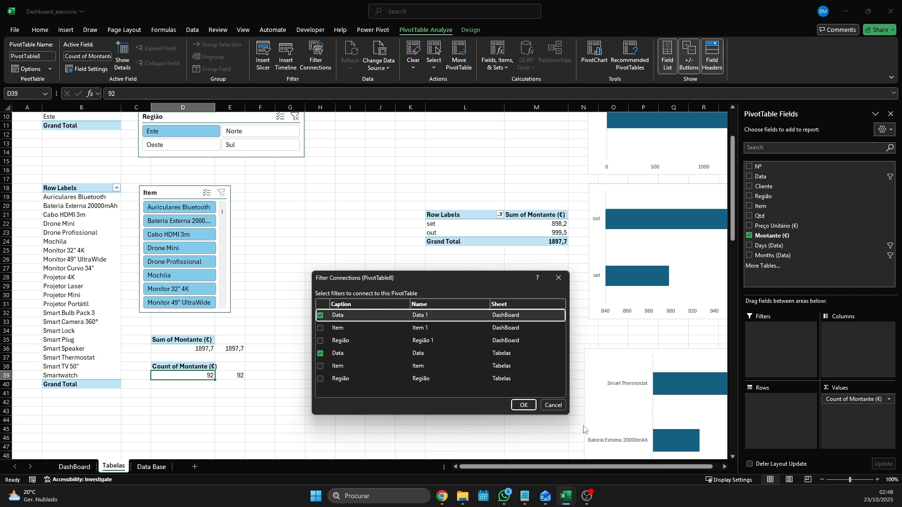
click(553, 405)
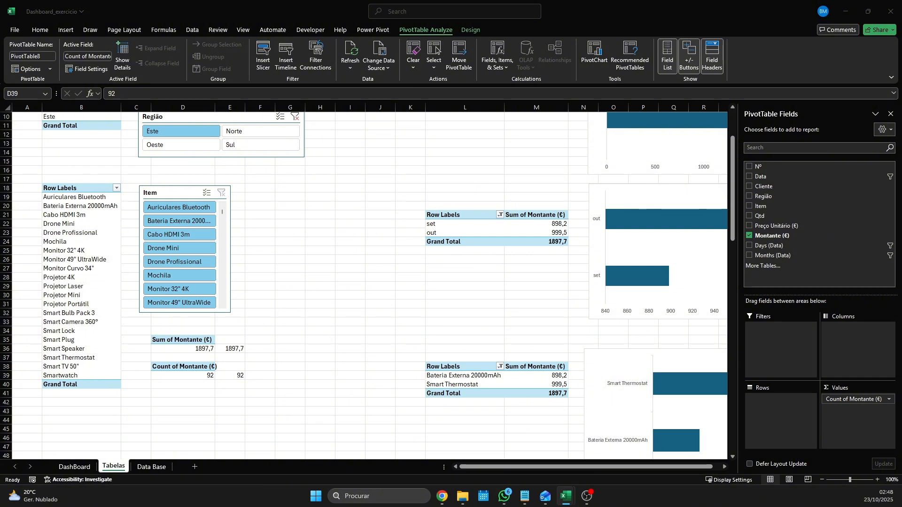
Review the complete list of filter connections for the Sum of Montante (€) PivotTable and close it without changes.
click(202, 349)
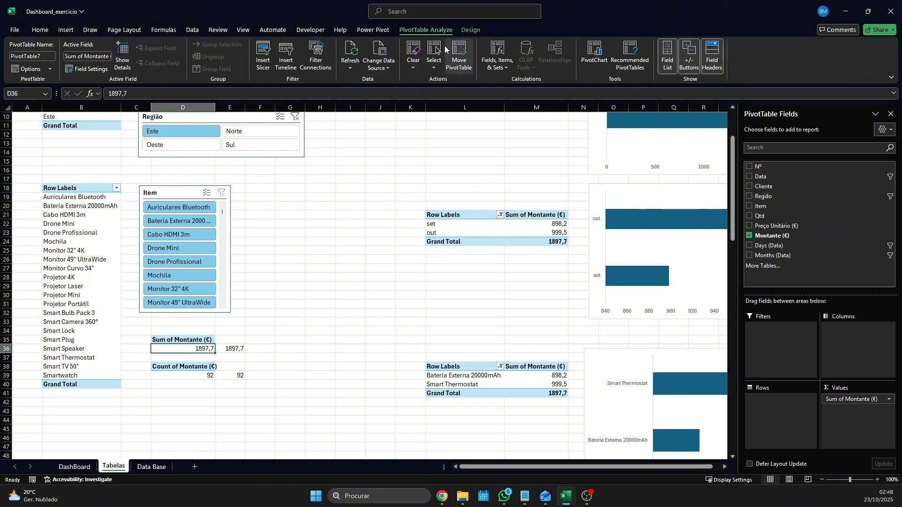
click(307, 69)
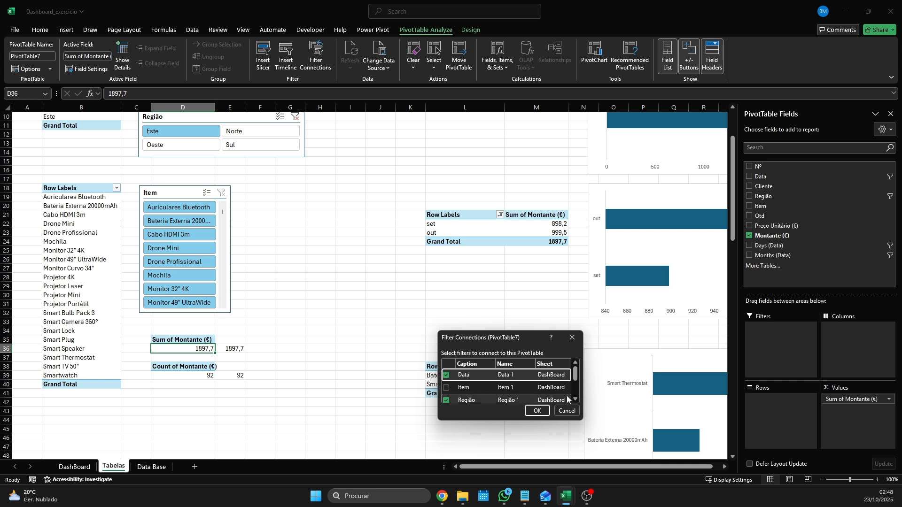
drag(577, 375, 577, 390)
click(568, 411)
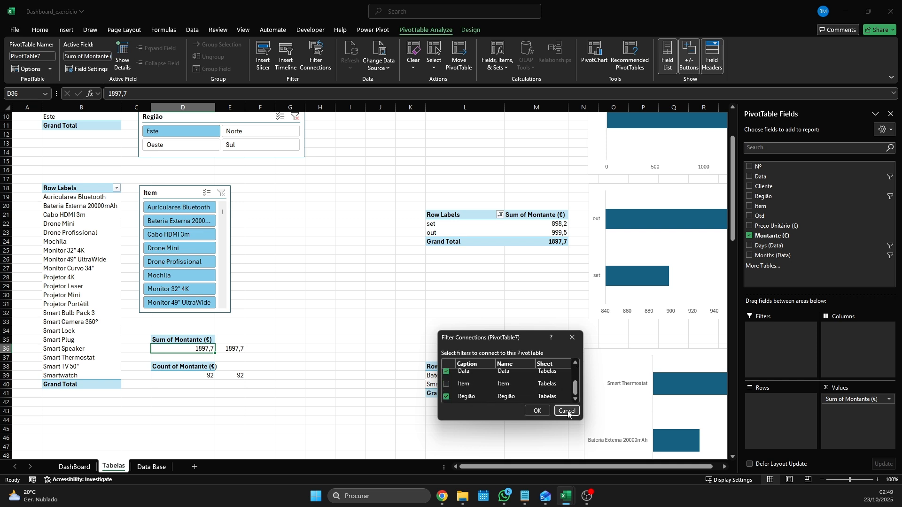
Connect the Count of Montante (€) PivotTable to the Região slicer of the Tabelas sheet.
click(176, 379)
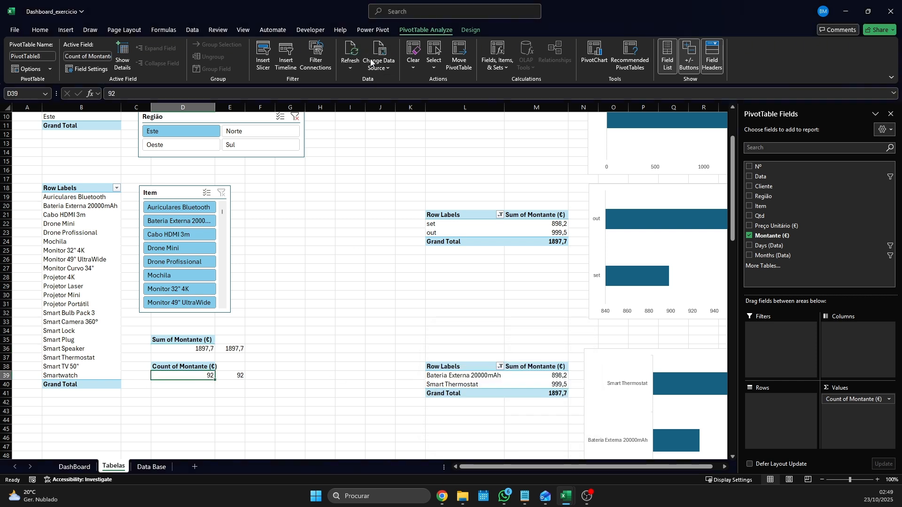
click(316, 56)
scroll(517, 383, down, 2)
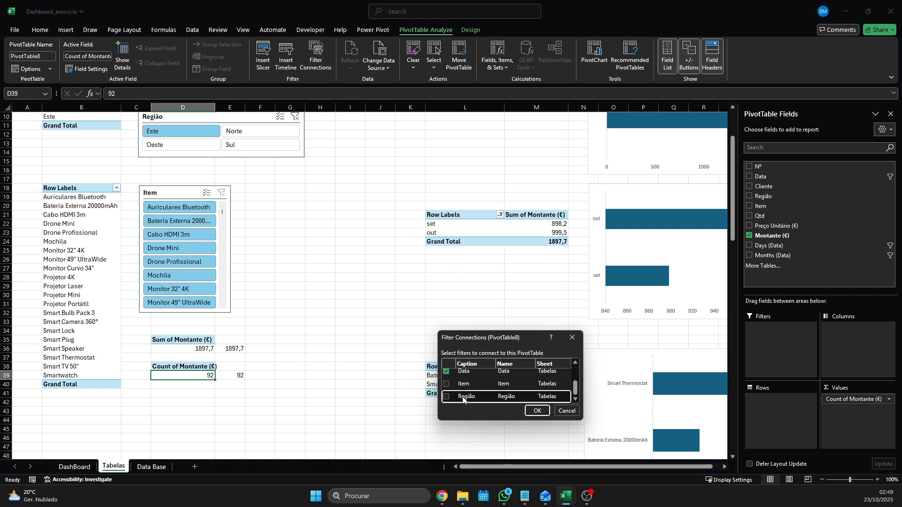
click(447, 397)
click(537, 411)
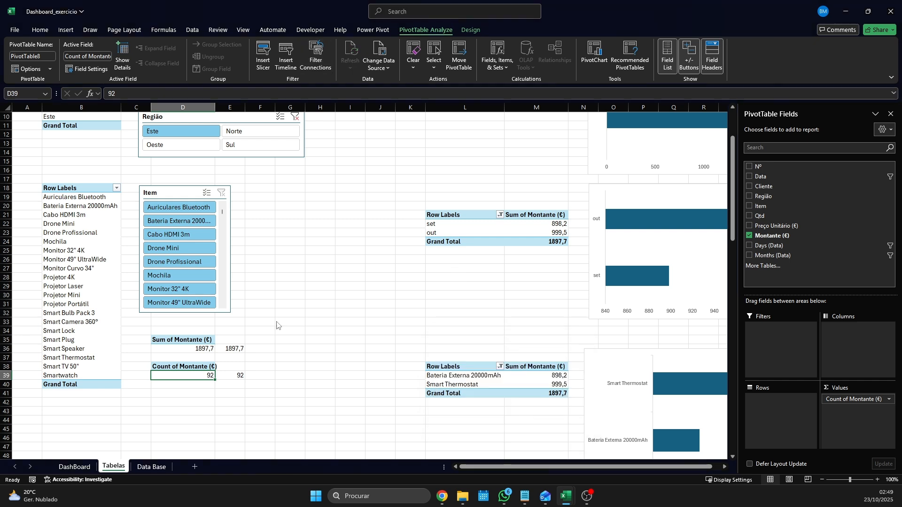
Refresh all PivotTables and data connections in the workbook.
click(217, 29)
click(243, 29)
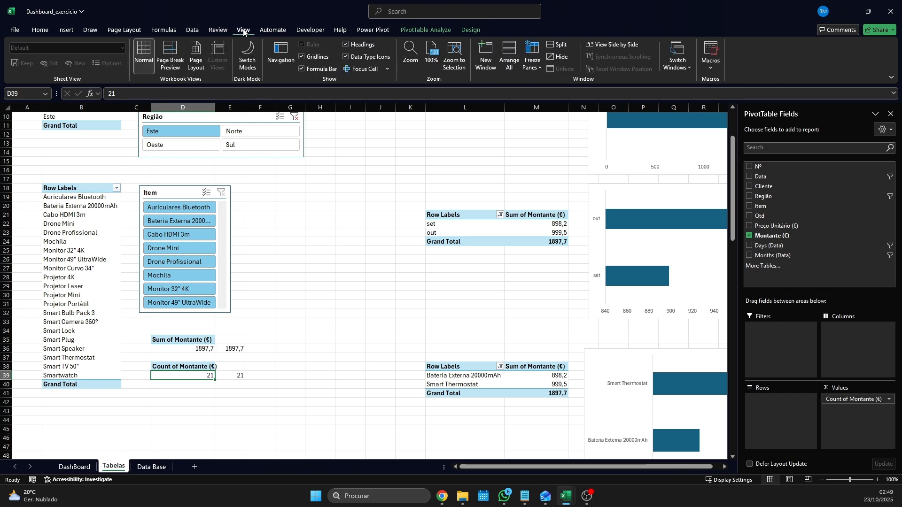
click(216, 30)
click(193, 30)
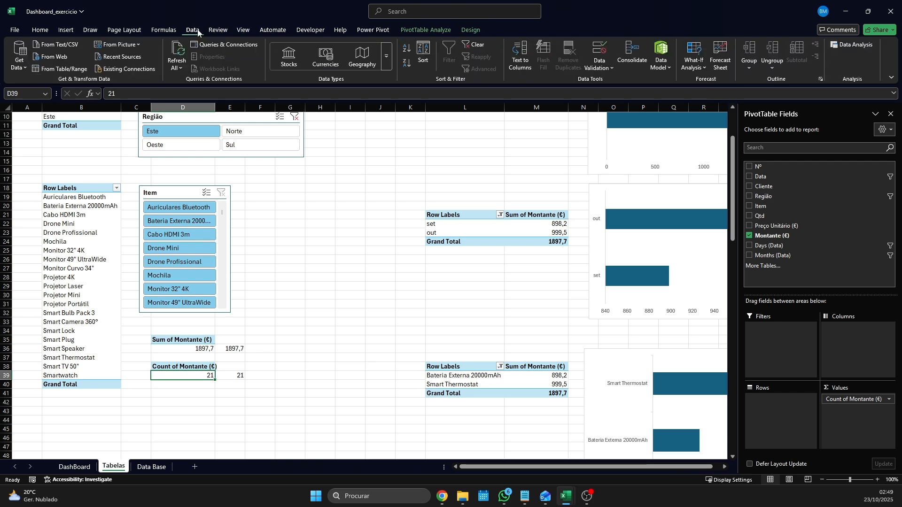
click(177, 55)
click(177, 67)
click(177, 67)
click(176, 67)
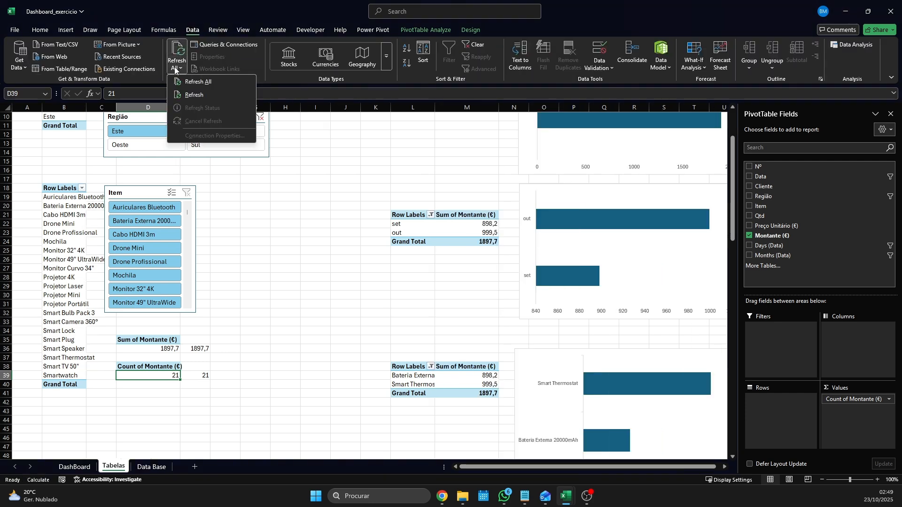
click(194, 82)
Test the Região slicer on the DashBoard sheet by clearing it and cycling through the Este, Oeste, Sul and Norte regions, finishing on Este.
click(74, 466)
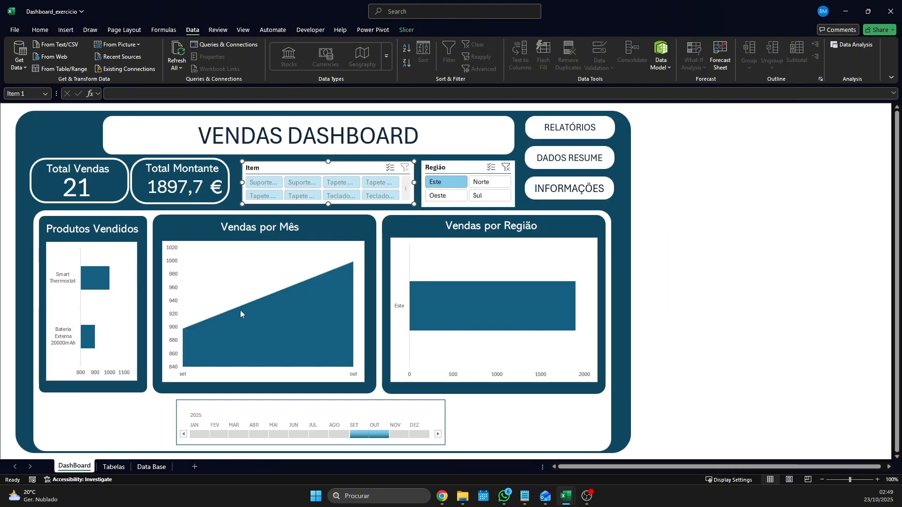
click(506, 168)
click(457, 184)
click(448, 196)
click(481, 197)
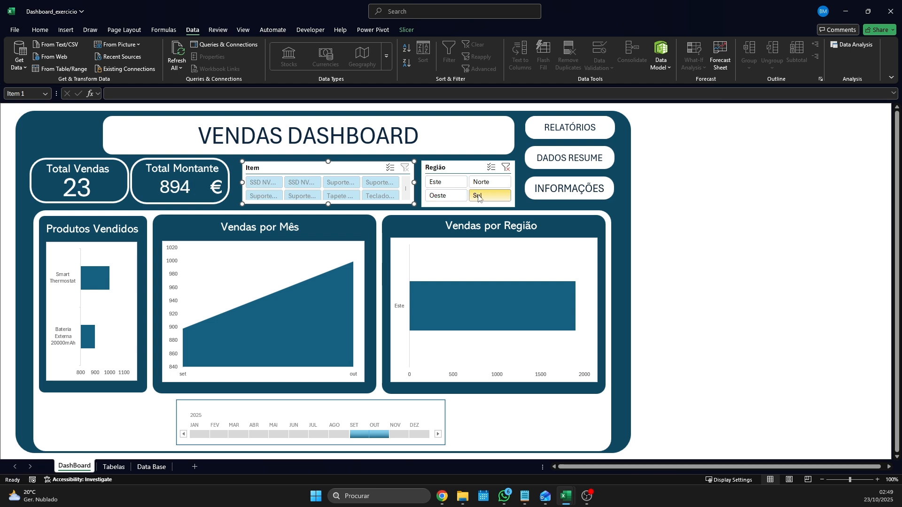
click(482, 184)
click(454, 184)
click(445, 196)
click(479, 196)
click(481, 183)
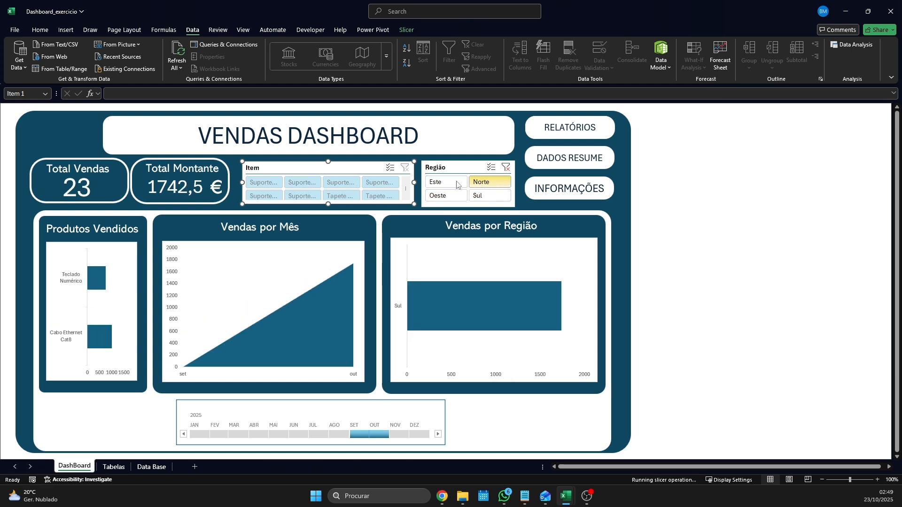
click(456, 185)
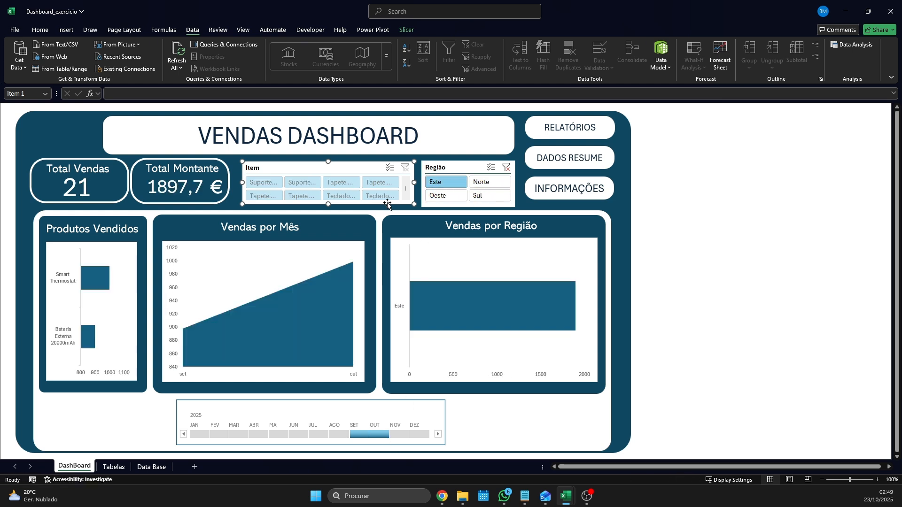